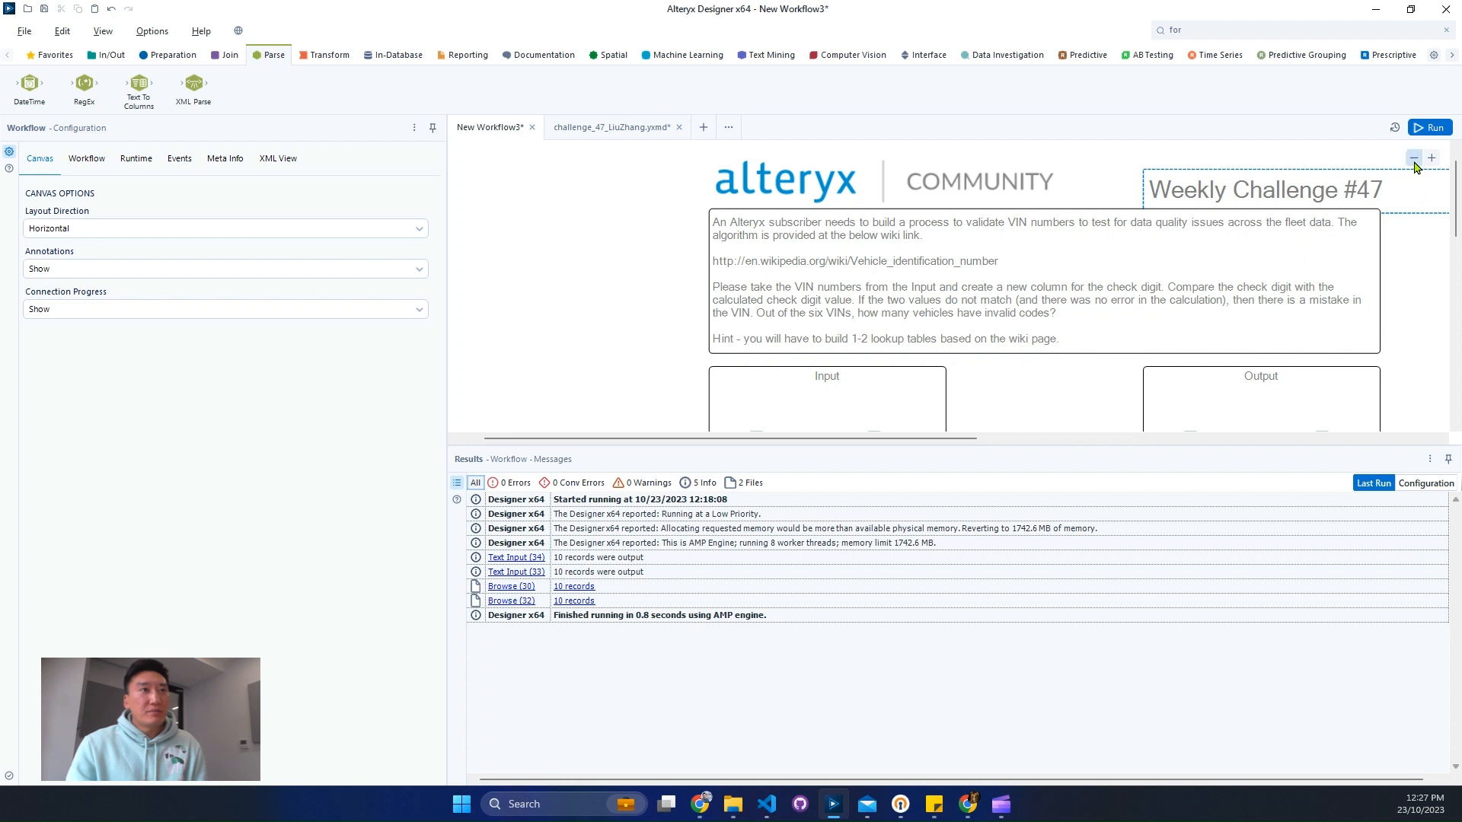
- Zoom out and move the whole challenge layout, with its comment boxes and tools, further left on the canvas
{"action": "left_click", "coordinate": [1414, 158]}
{"action": "scroll", "coordinate": [1066, 320], "scroll_direction": "down", "scroll_amount": 3}
{"action": "scroll", "coordinate": [1293, 412], "scroll_direction": "up", "scroll_amount": 1}
{"action": "left_click_drag", "start_coordinate": [1337, 411], "coordinate": [333, 7]}
{"action": "left_click_drag", "start_coordinate": [809, 301], "coordinate": [609, 297]}
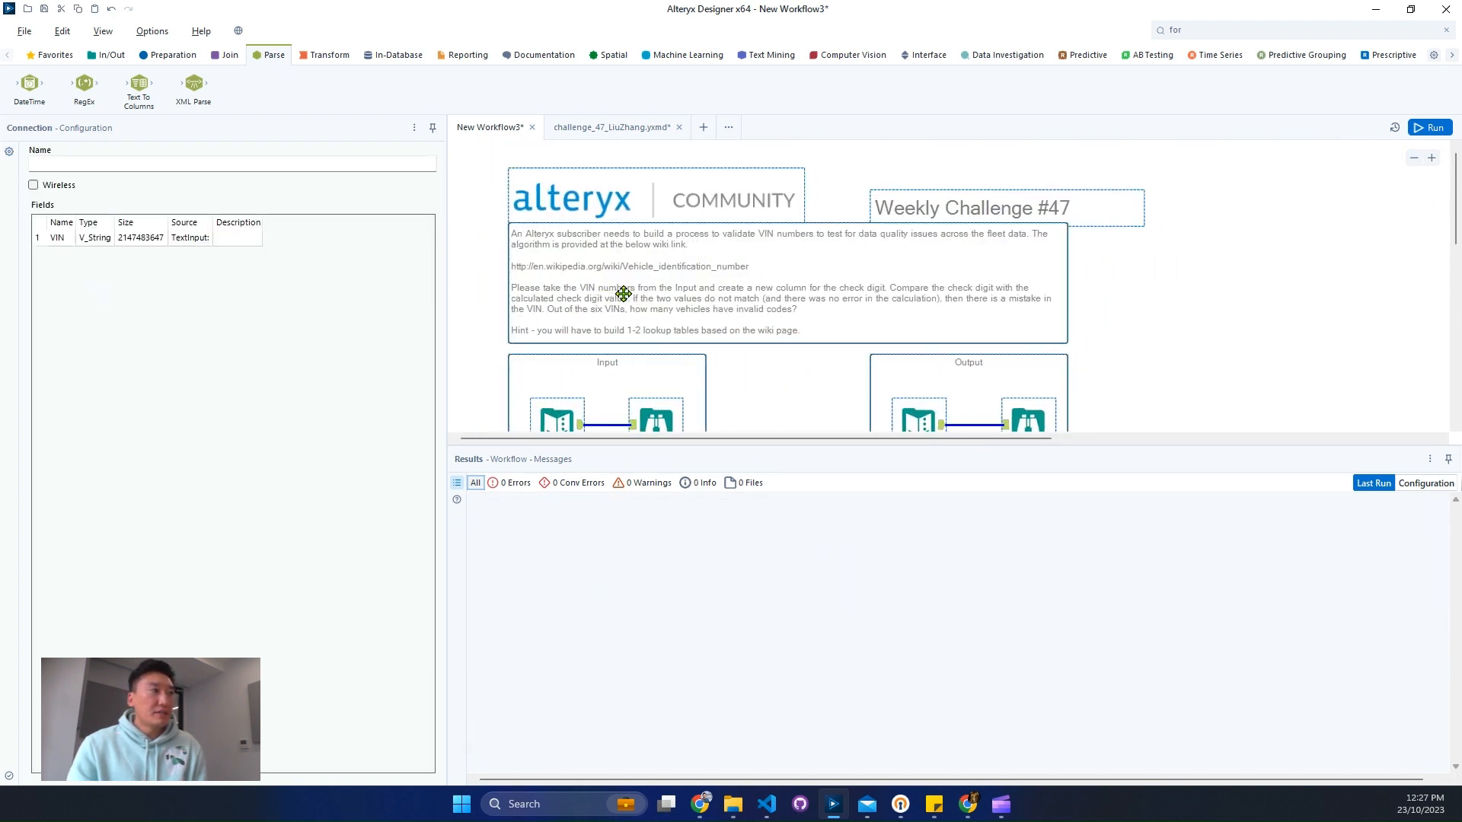
{"action": "left_click", "coordinate": [675, 347]}
{"action": "left_click", "coordinate": [737, 377]}
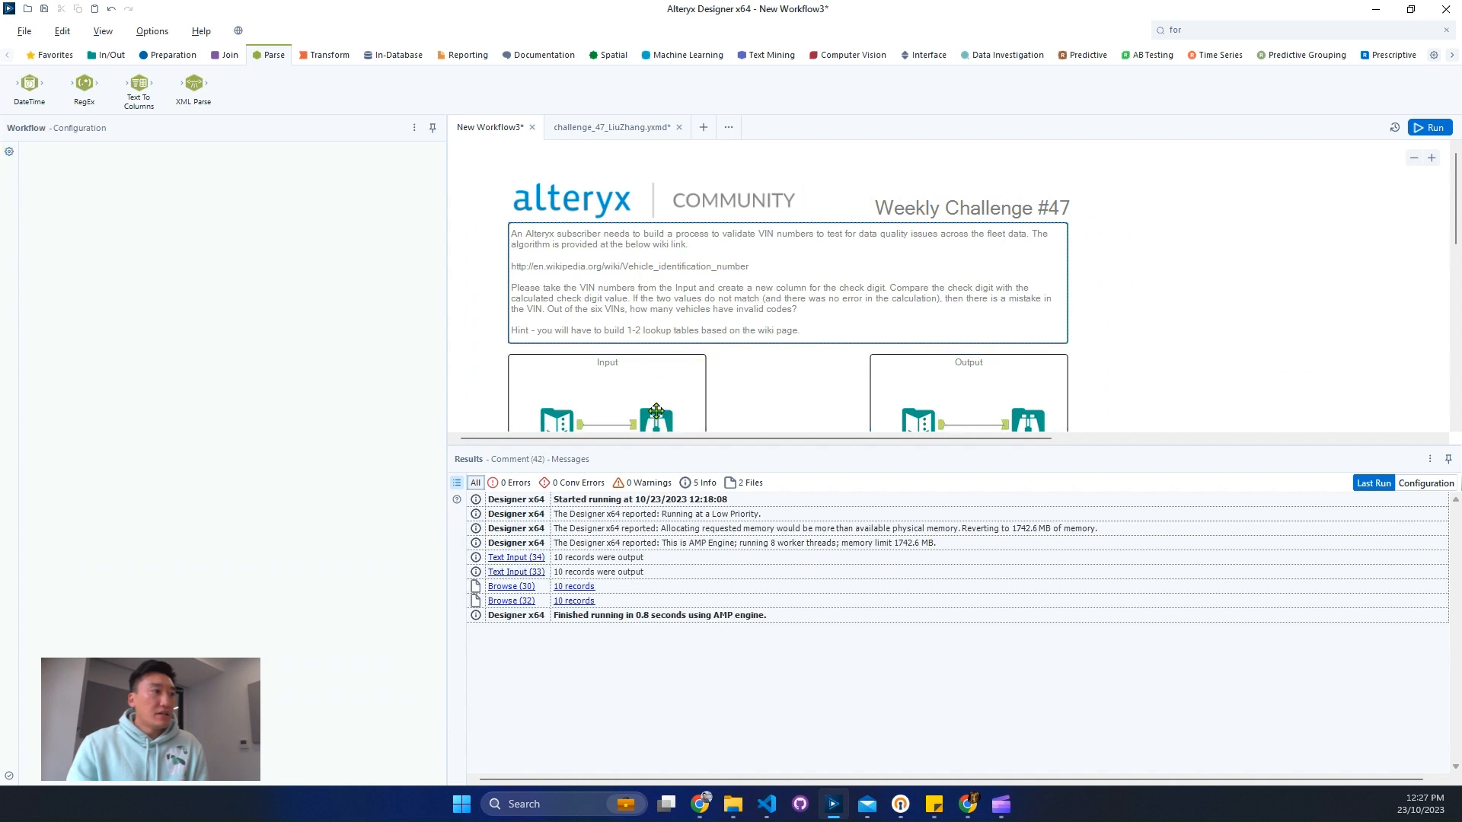
- Run the workflow and inspect the VIN records in the Input section's Browse tool
{"action": "left_click", "coordinate": [654, 415]}
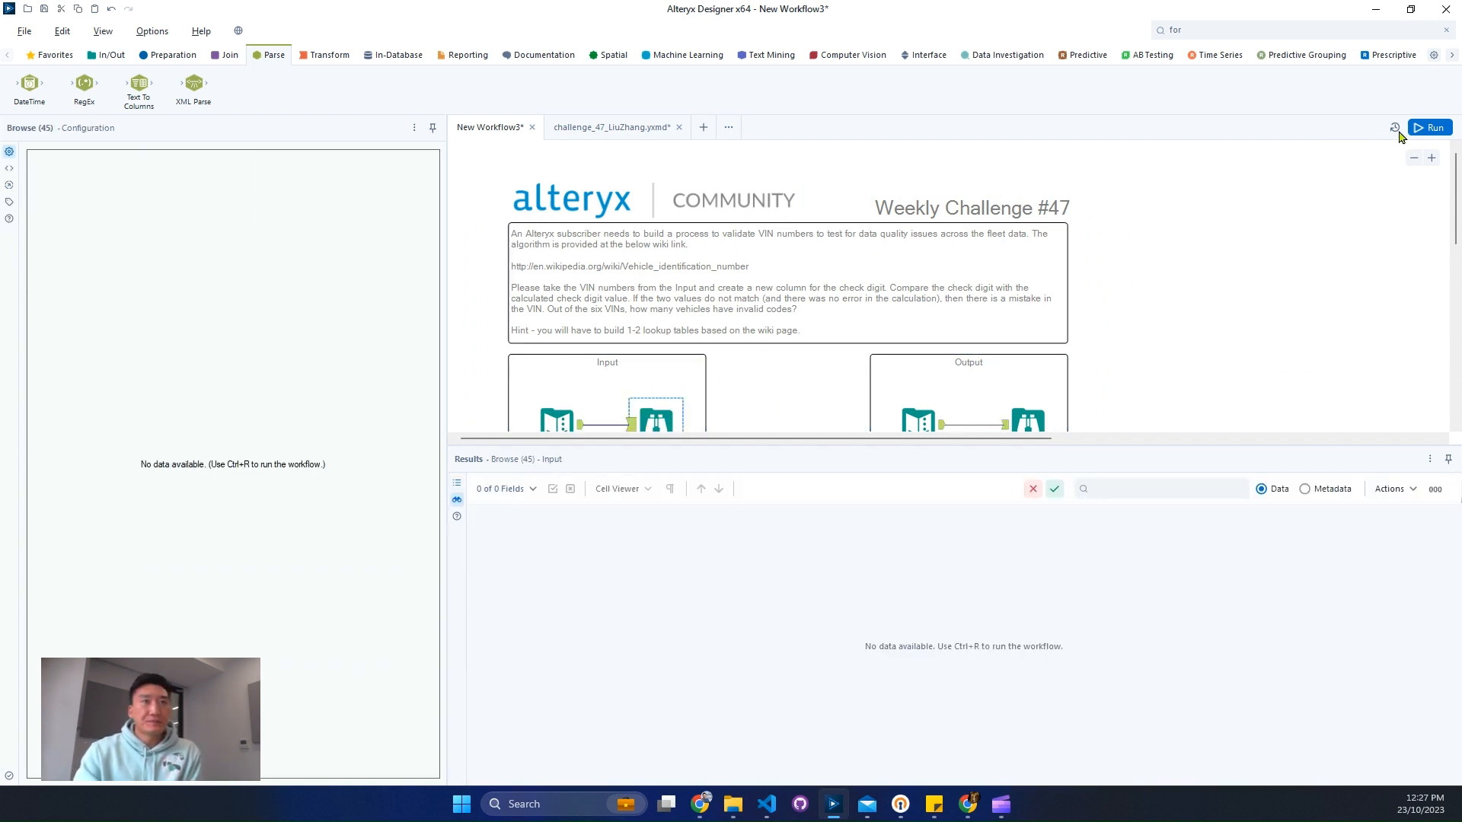
{"action": "left_click", "coordinate": [1431, 128]}
{"action": "left_click", "coordinate": [751, 411]}
{"action": "key", "text": "ctrl+r"}
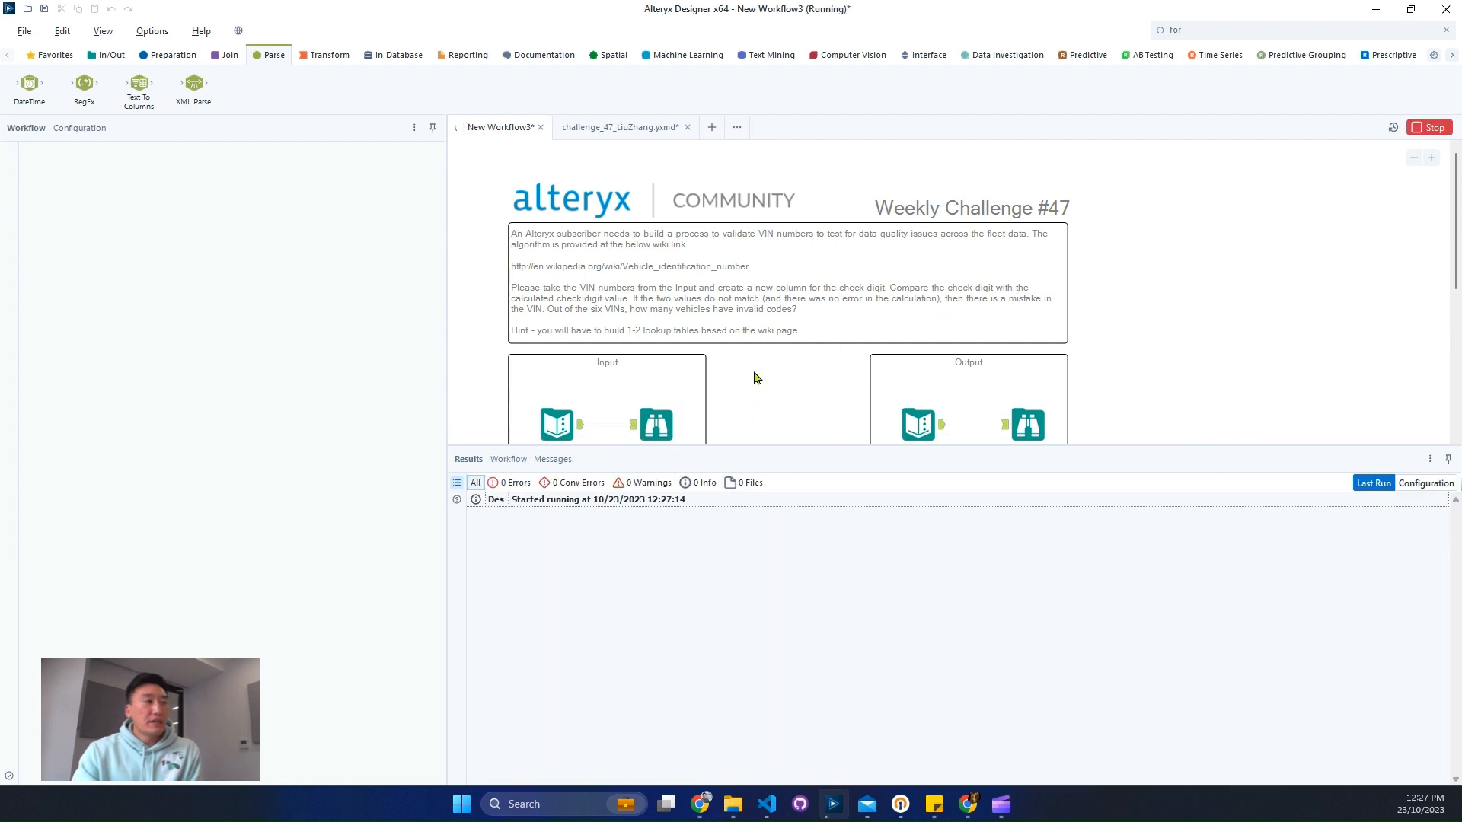
{"action": "left_click", "coordinate": [648, 417]}
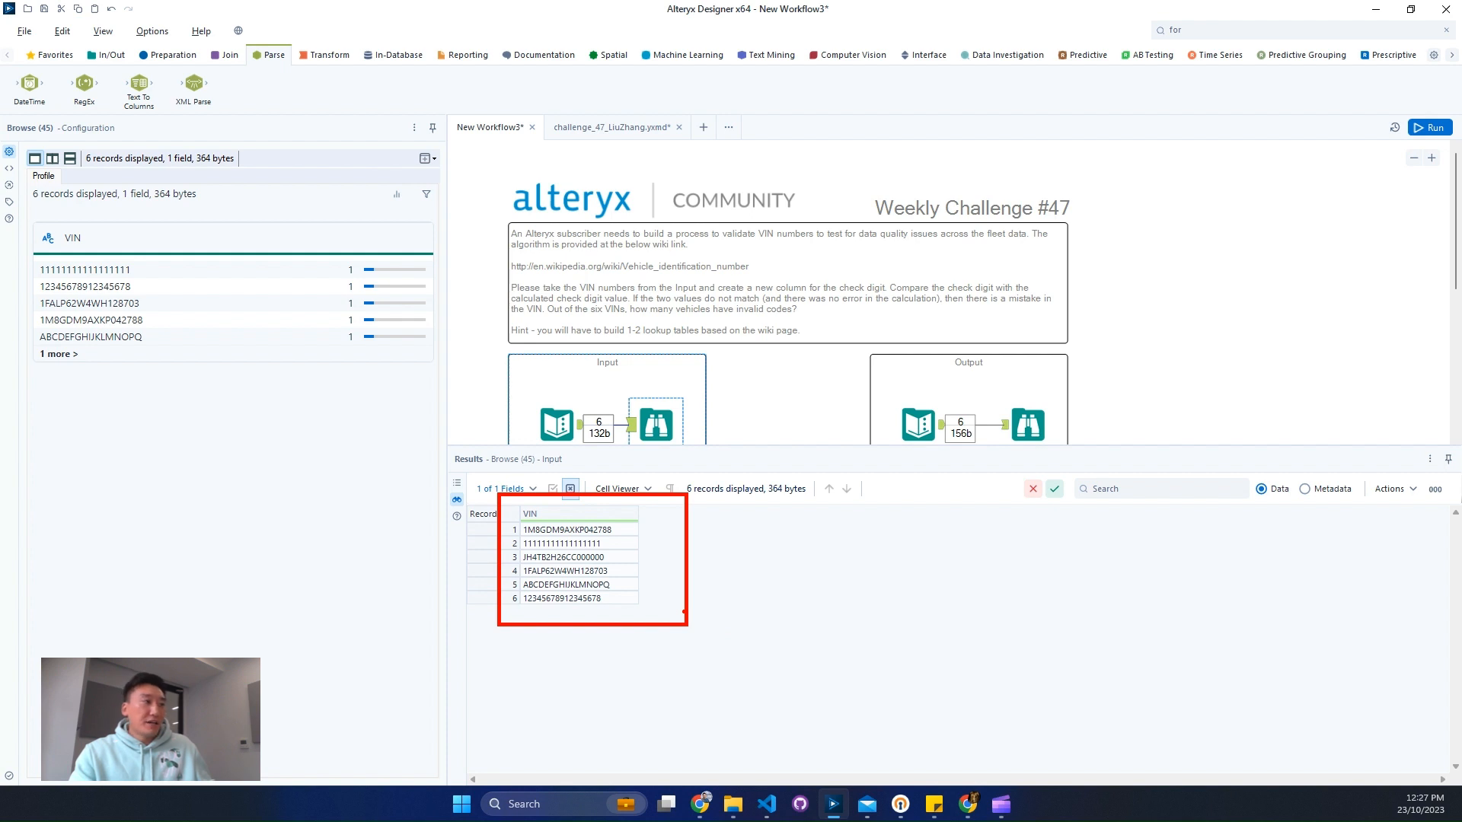
- Examine the expected Check Digit and Calculation columns in the Output section's Browse tool
{"action": "scroll", "coordinate": [888, 384], "scroll_direction": "down", "scroll_amount": 2}
{"action": "left_click", "coordinate": [1028, 351]}
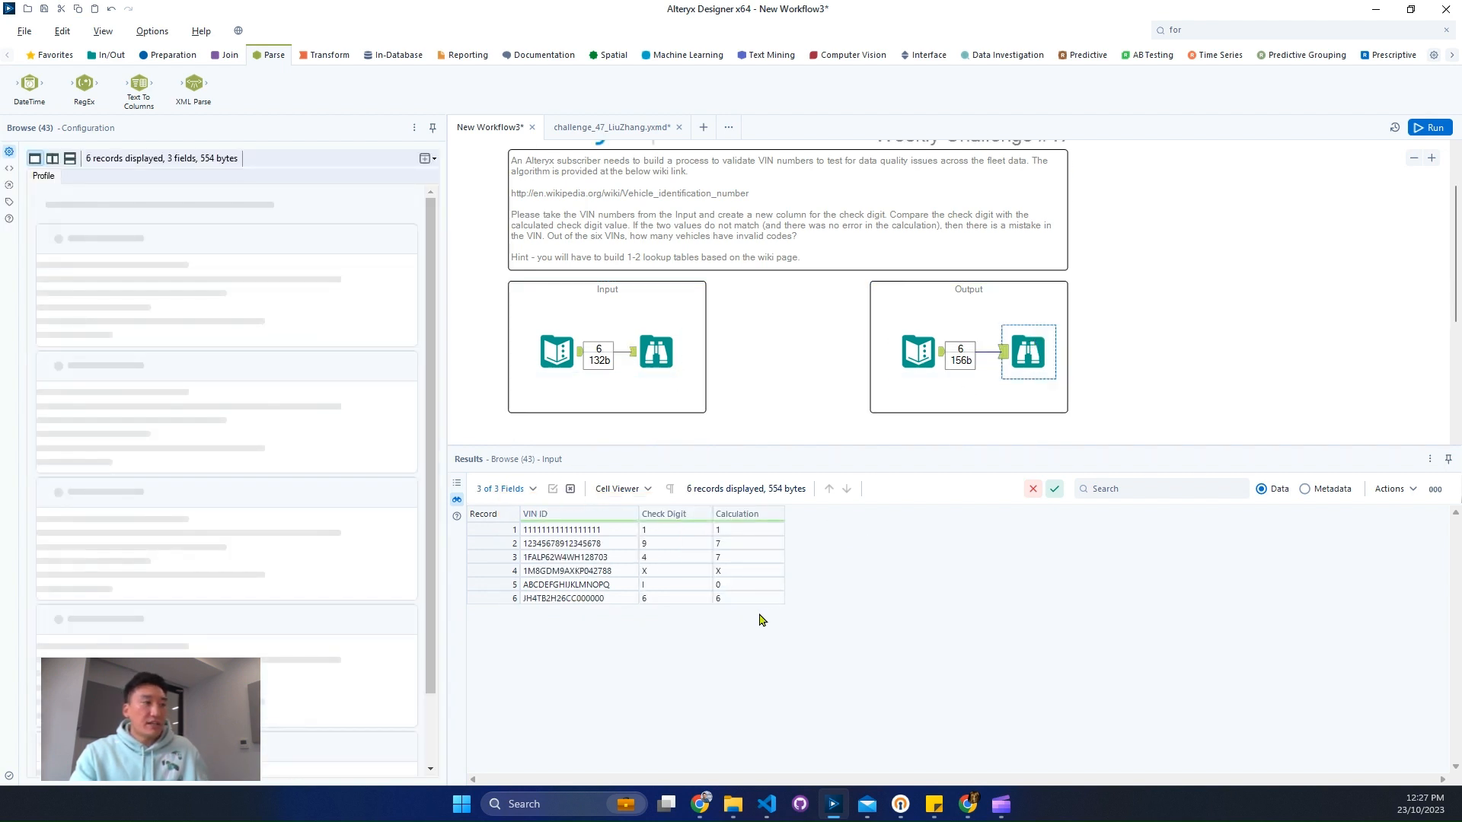
{"action": "key", "text": "ctrl+2"}
{"action": "left_click_drag", "start_coordinate": [617, 498], "coordinate": [839, 641]}
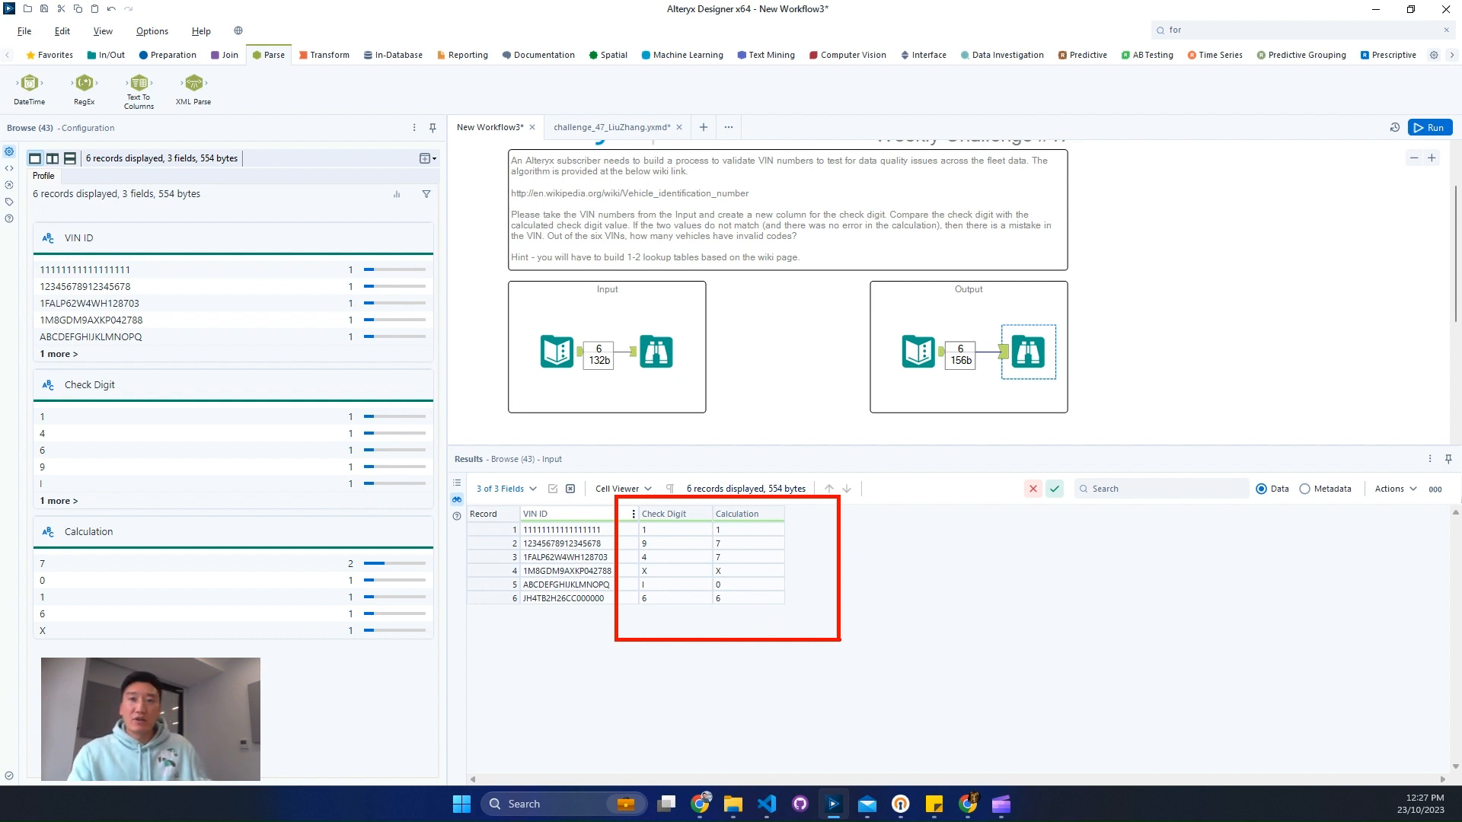
{"action": "key", "text": "Escape"}
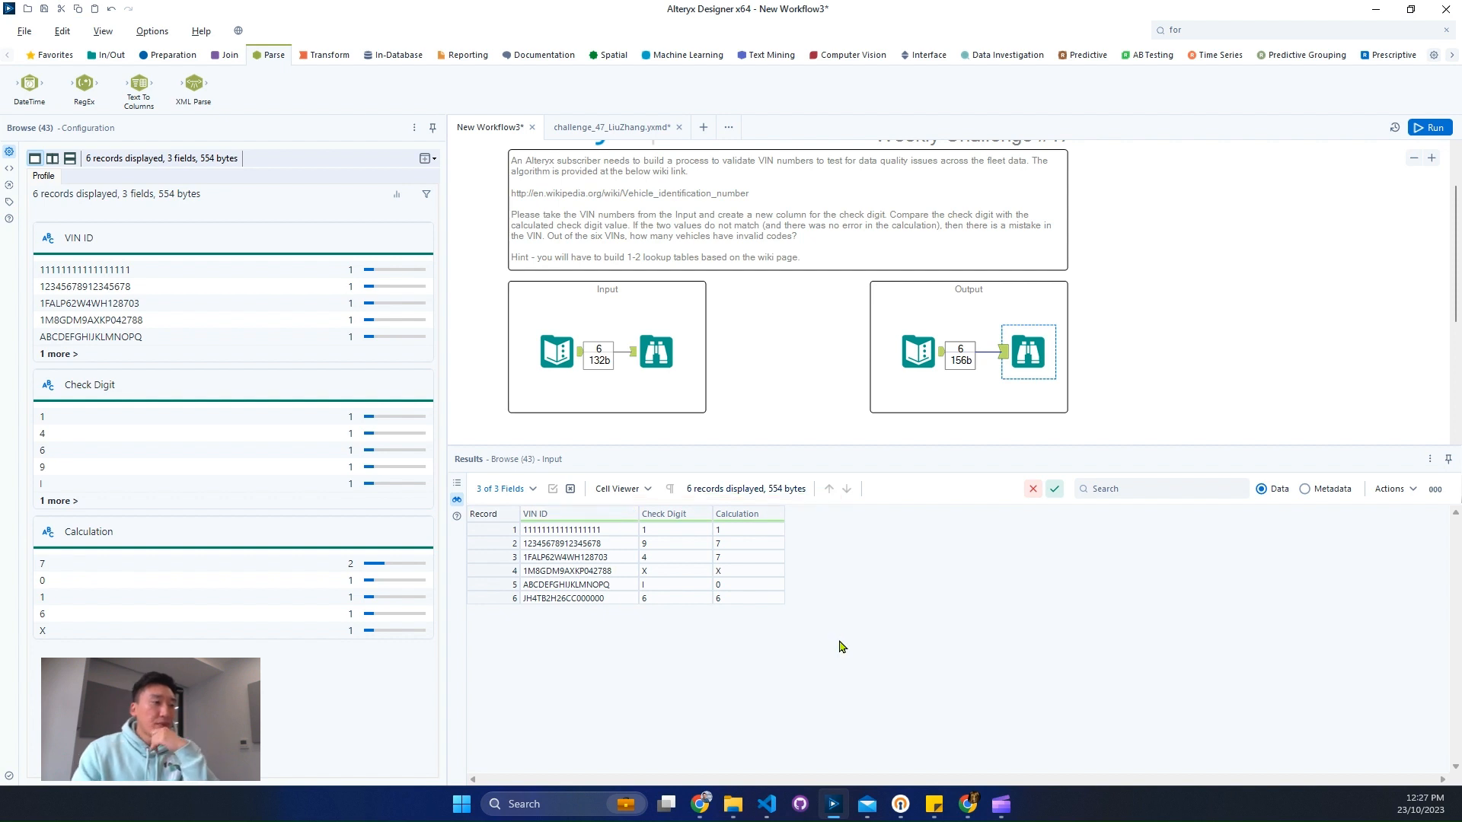
- Switch to Chrome and examine the transliteration key and weight factor table in the Wikipedia article on vehicle identification numbers
{"action": "left_click", "coordinate": [699, 804]}
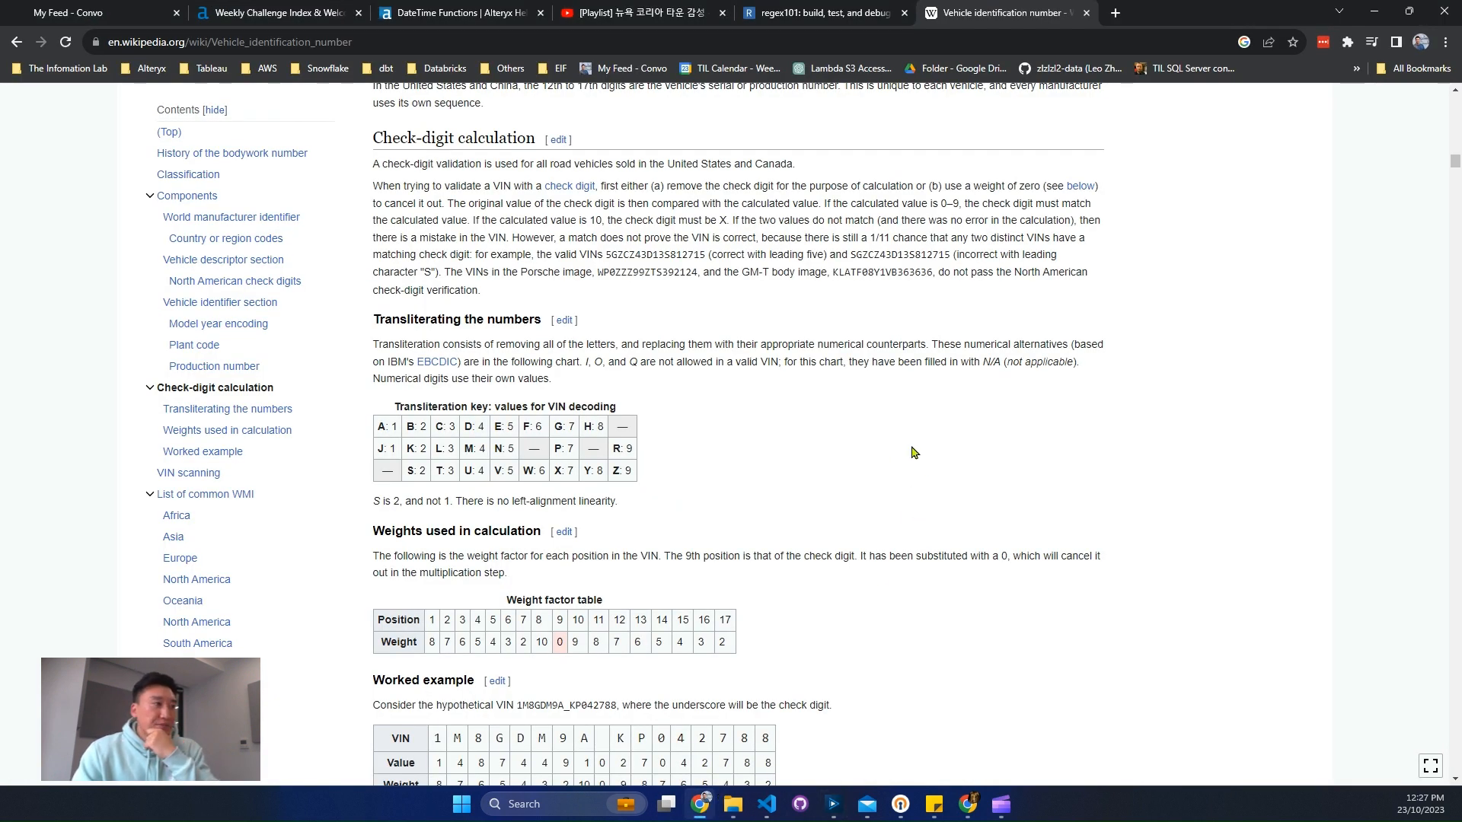
{"action": "scroll", "coordinate": [809, 489], "scroll_direction": "down", "scroll_amount": 1}
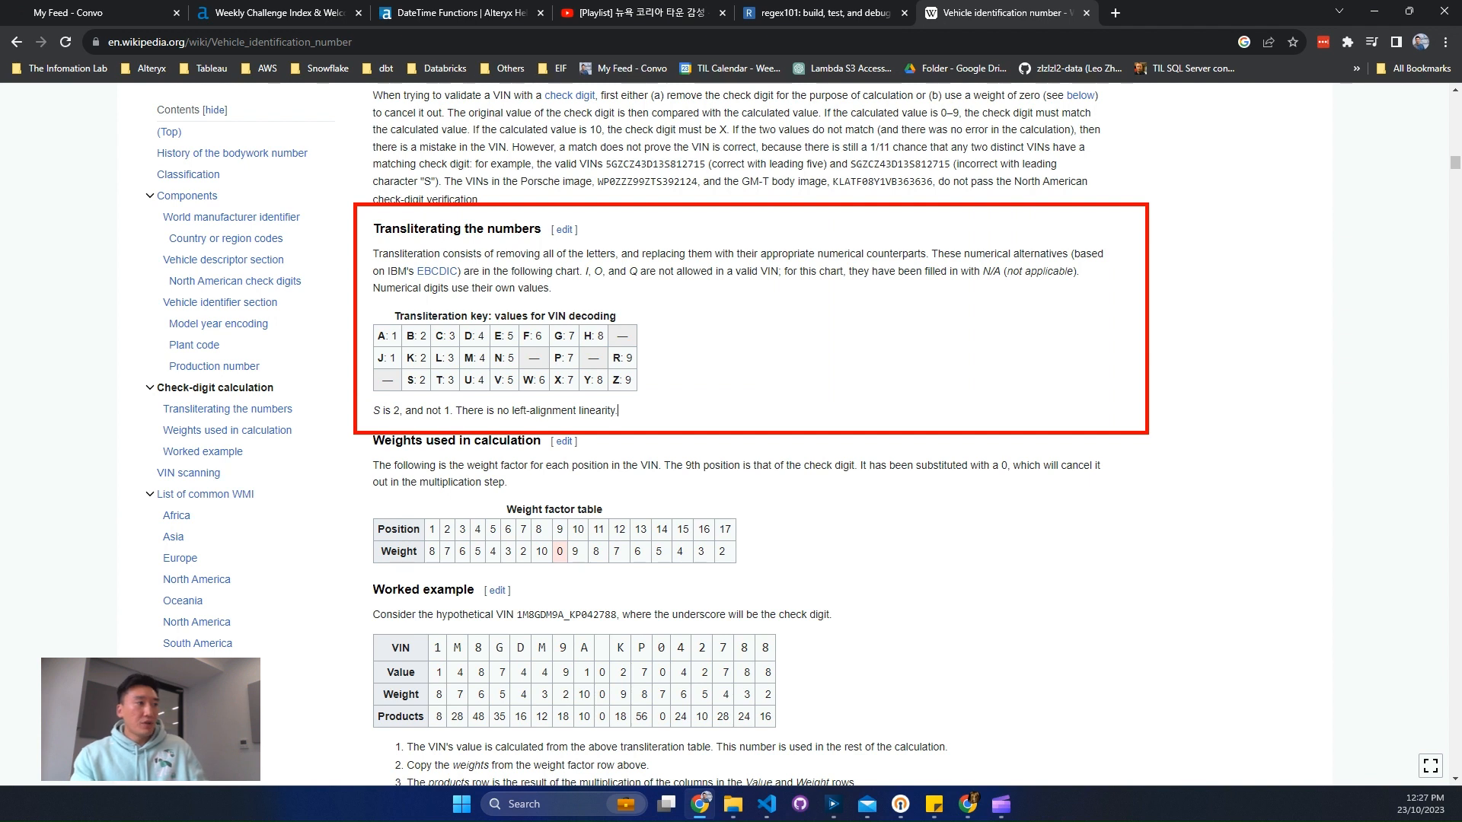
{"action": "scroll", "coordinate": [855, 495], "scroll_direction": "down", "scroll_amount": 2}
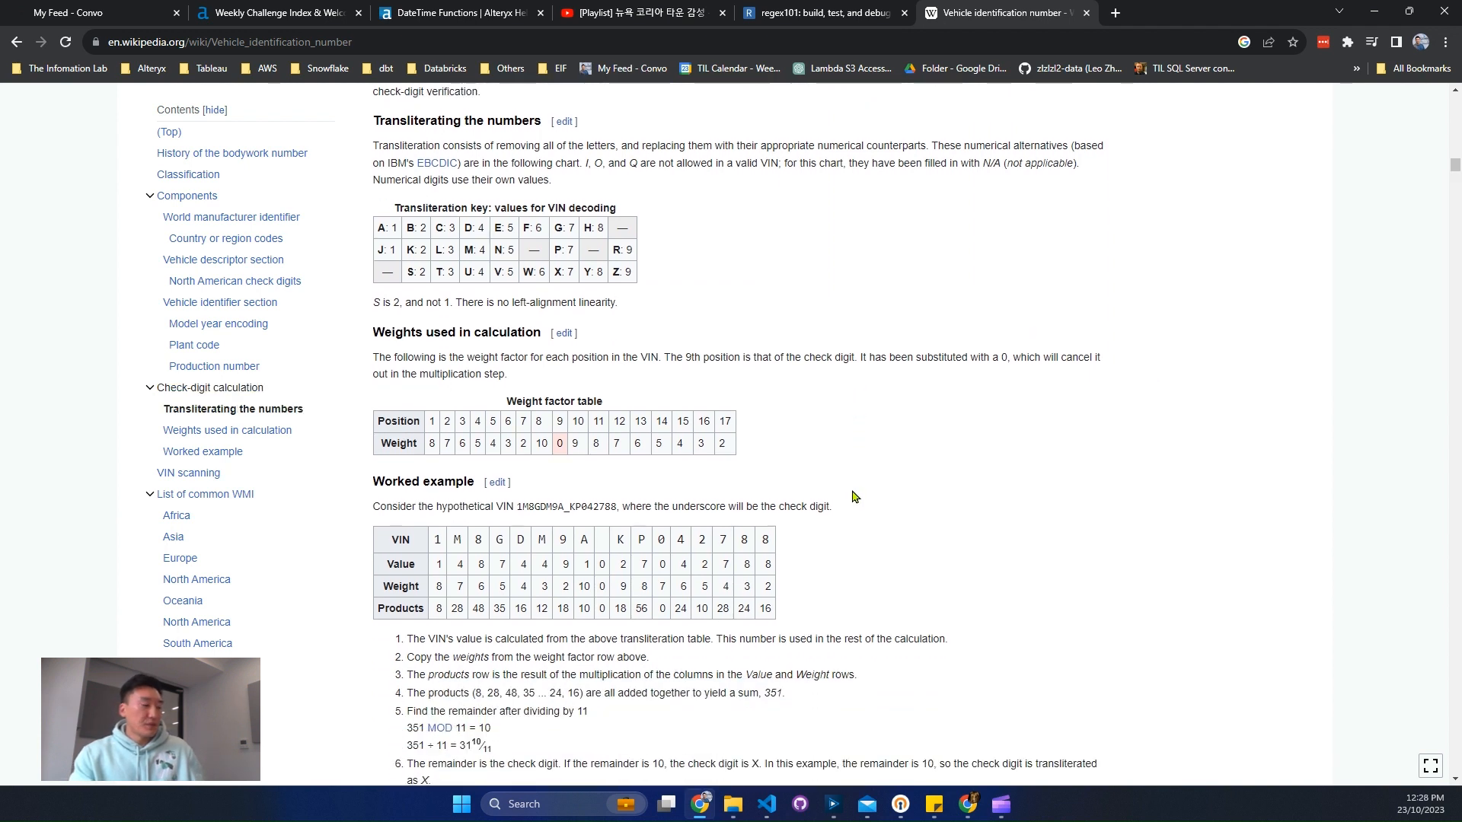
{"action": "mouse_move", "coordinate": [317, 315]}
{"action": "left_mouse_down"}
{"action": "mouse_move", "coordinate": [1047, 489]}
{"action": "mouse_move", "coordinate": [1106, 479]}
{"action": "left_mouse_up"}
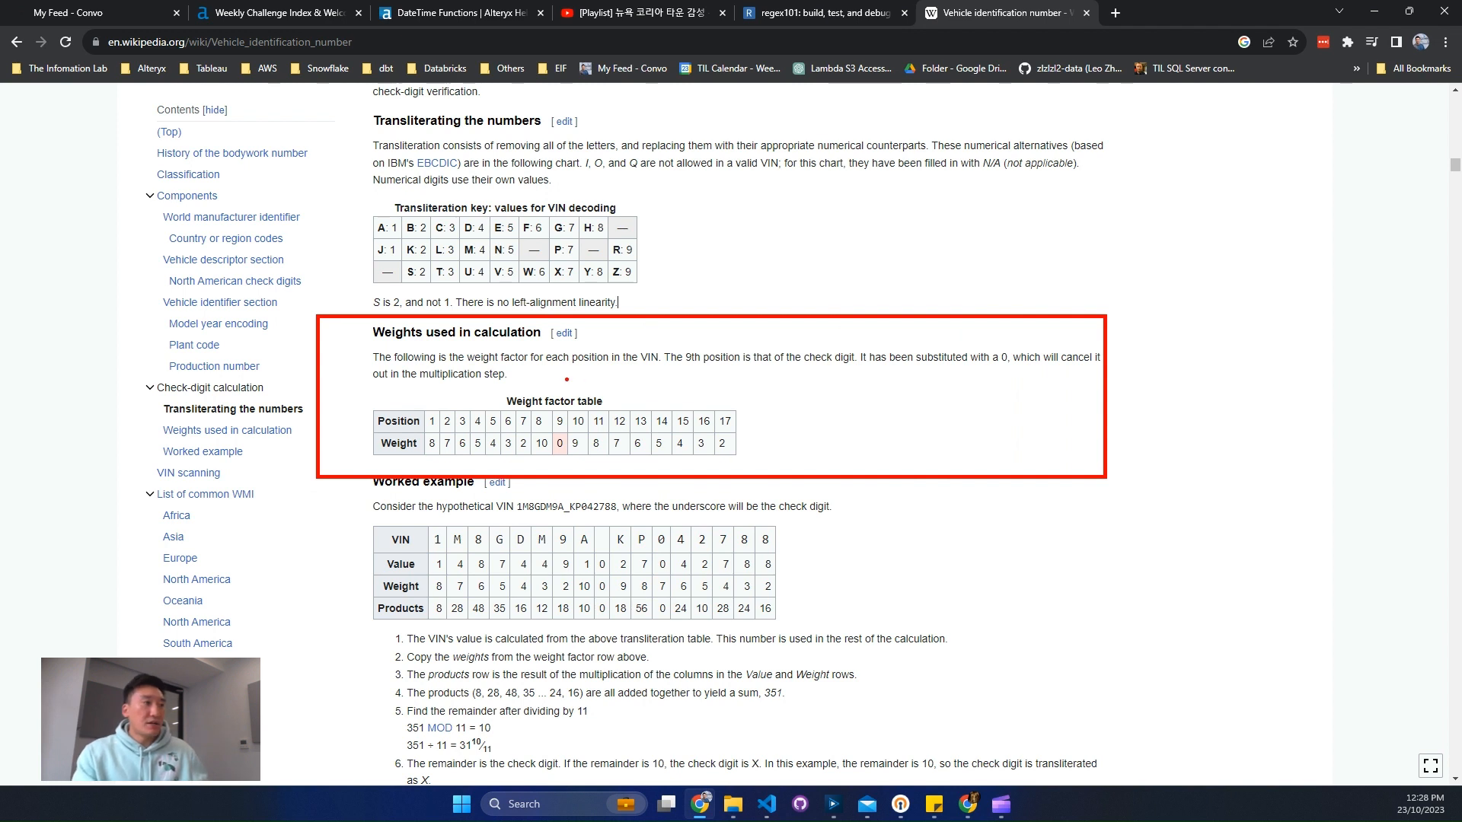
{"action": "left_click_drag", "start_coordinate": [547, 386], "coordinate": [584, 468]}
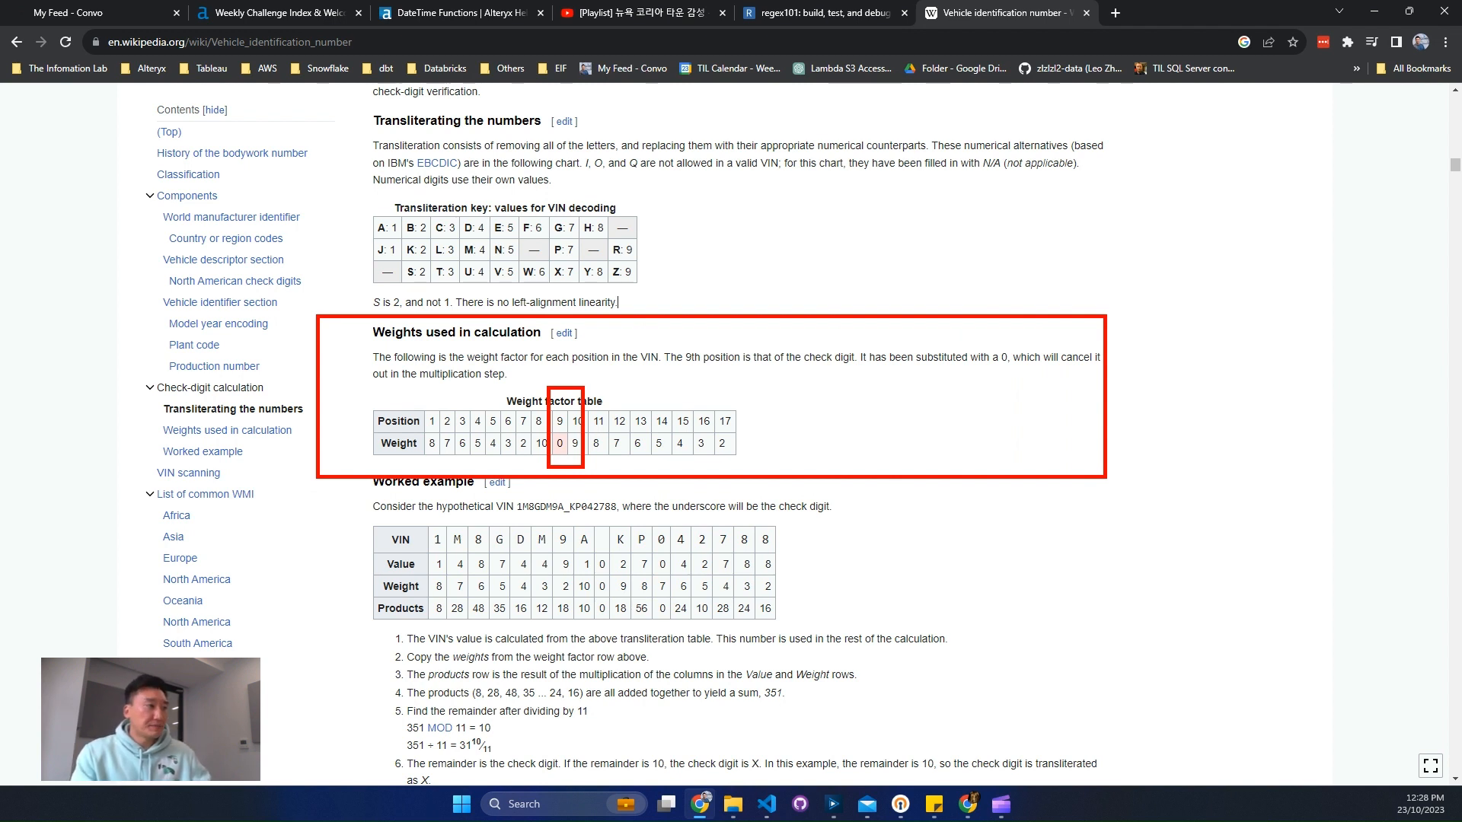
{"action": "key", "text": "Escape"}
- Read the worked example of the check-digit calculation in the Wikipedia article
{"action": "scroll", "coordinate": [650, 461], "scroll_direction": "down", "scroll_amount": 2}
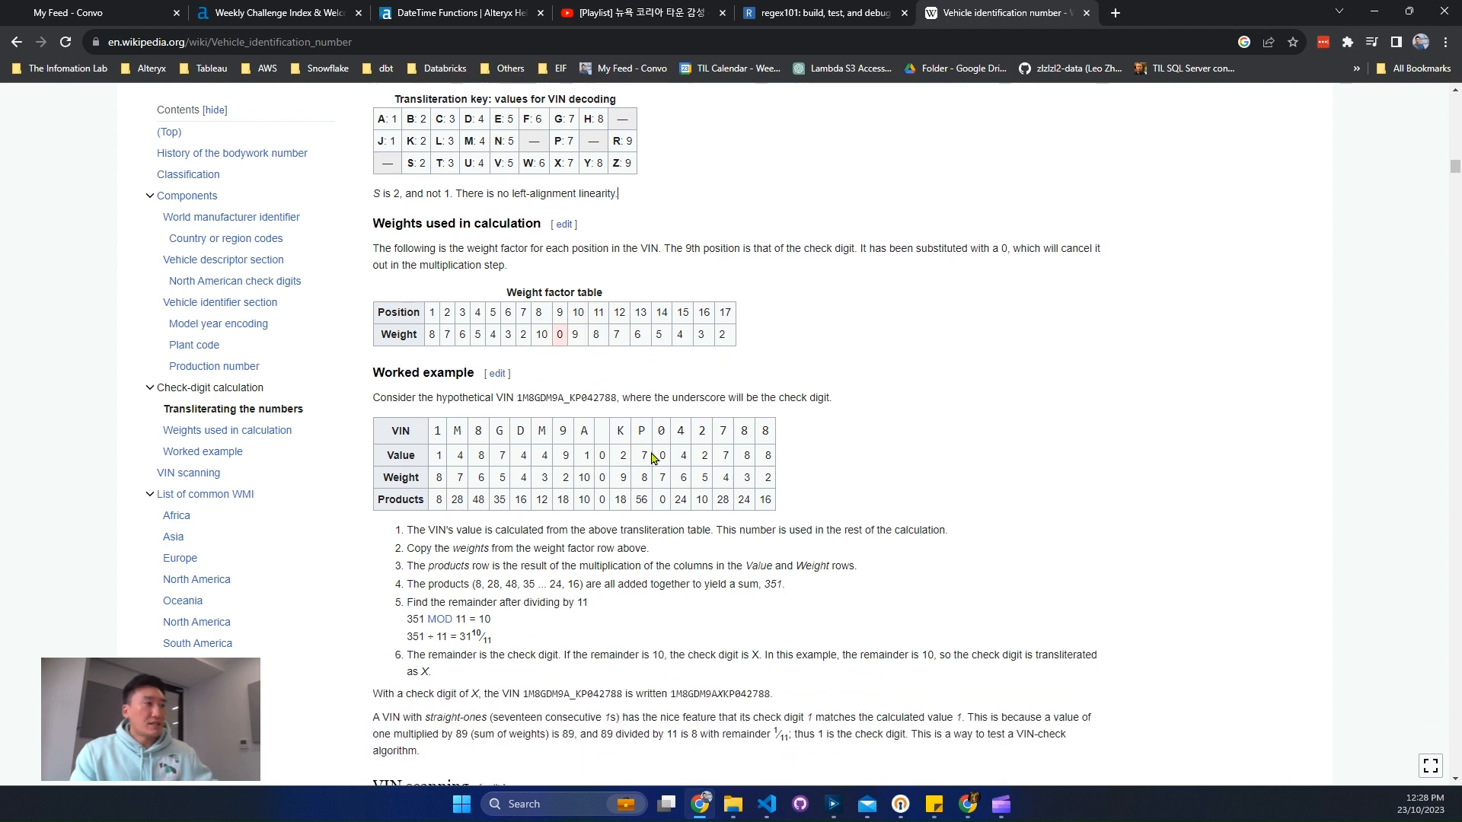
{"action": "scroll", "coordinate": [651, 463], "scroll_direction": "down", "scroll_amount": 1}
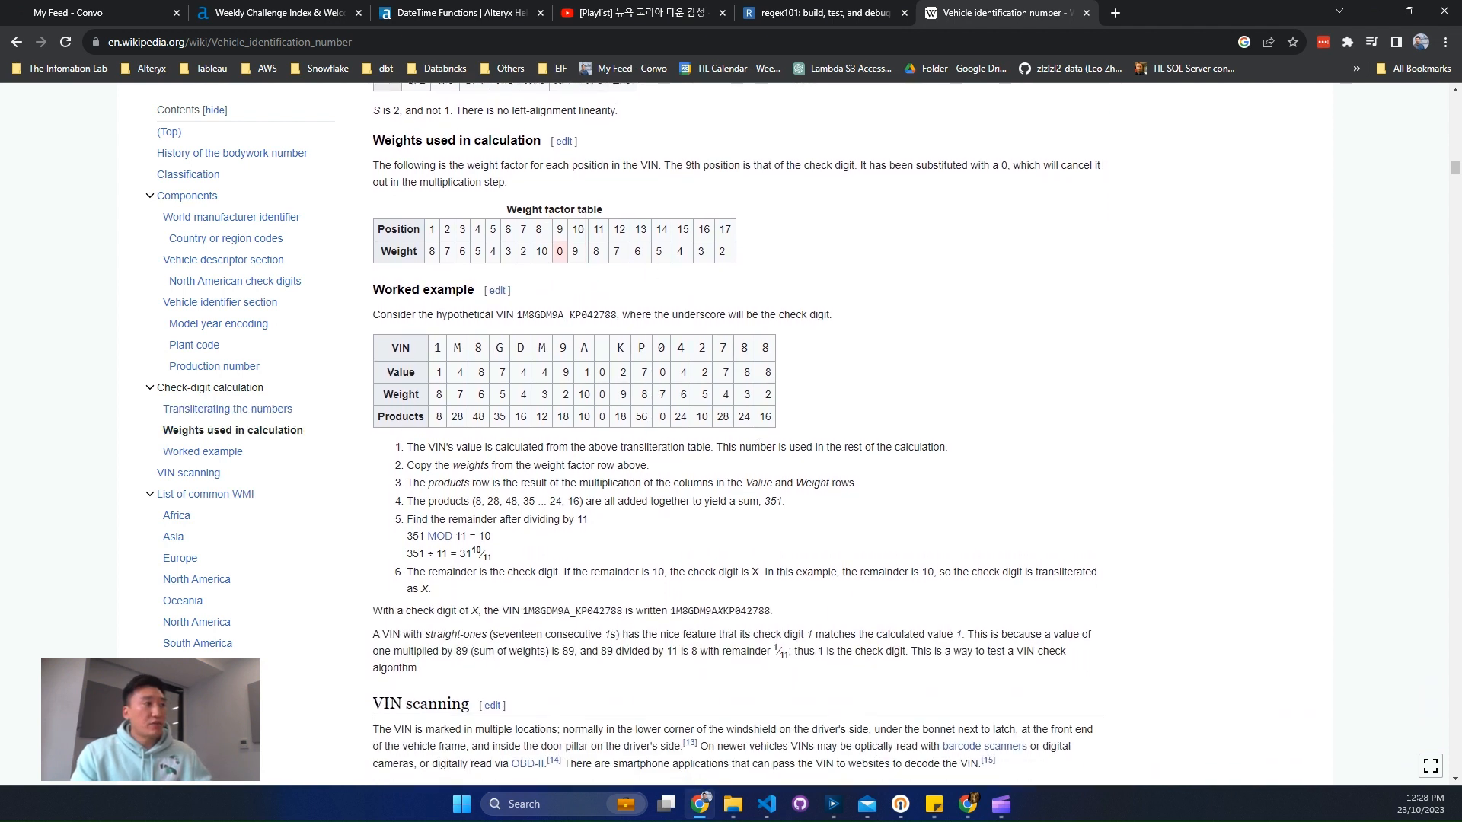
{"action": "mouse_move", "coordinate": [356, 282]}
{"action": "left_mouse_down"}
{"action": "mouse_move", "coordinate": [921, 548]}
{"action": "mouse_move", "coordinate": [1033, 617]}
{"action": "left_mouse_up"}
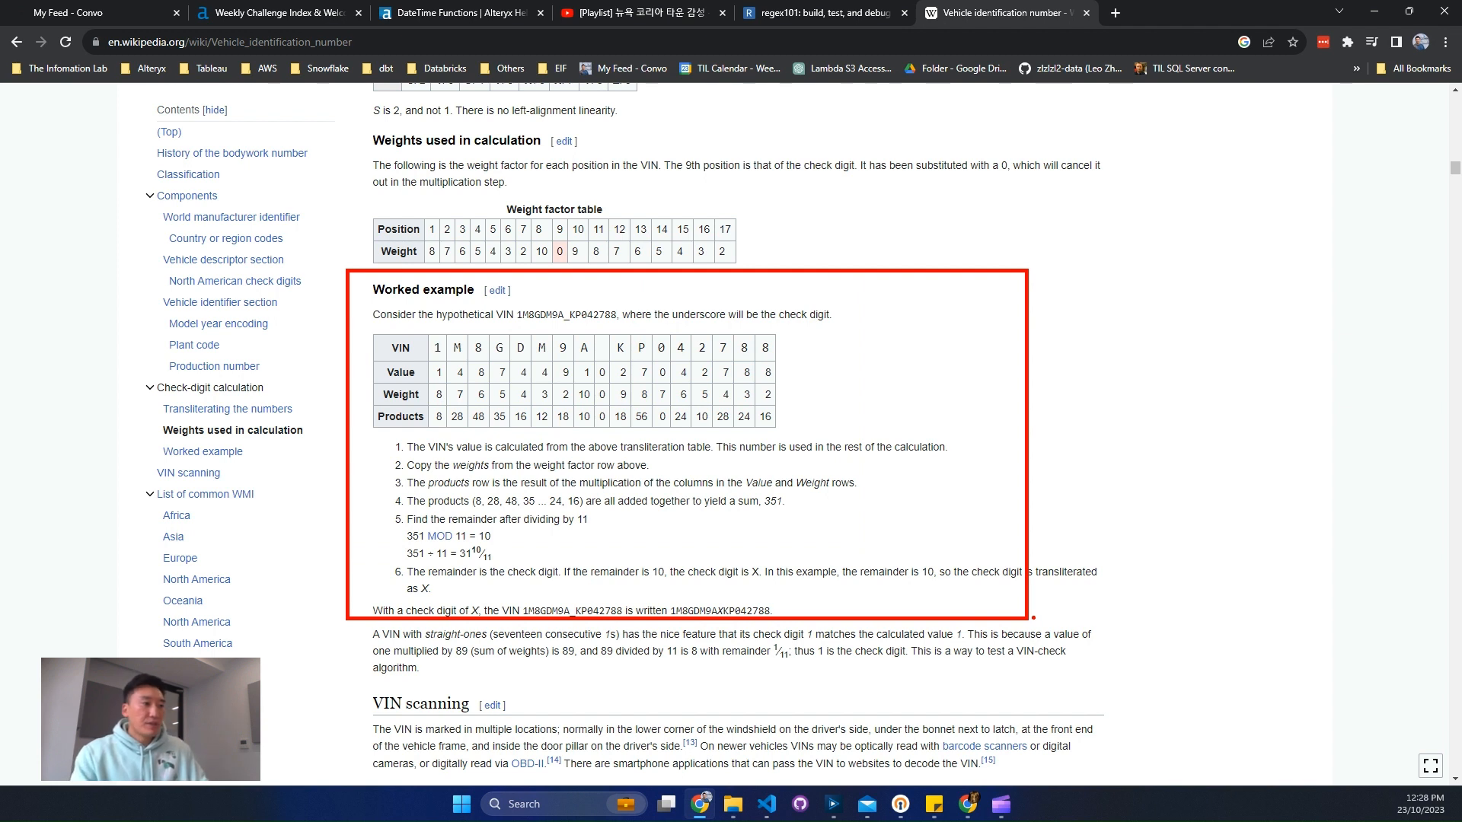
{"action": "key", "text": "Escape"}
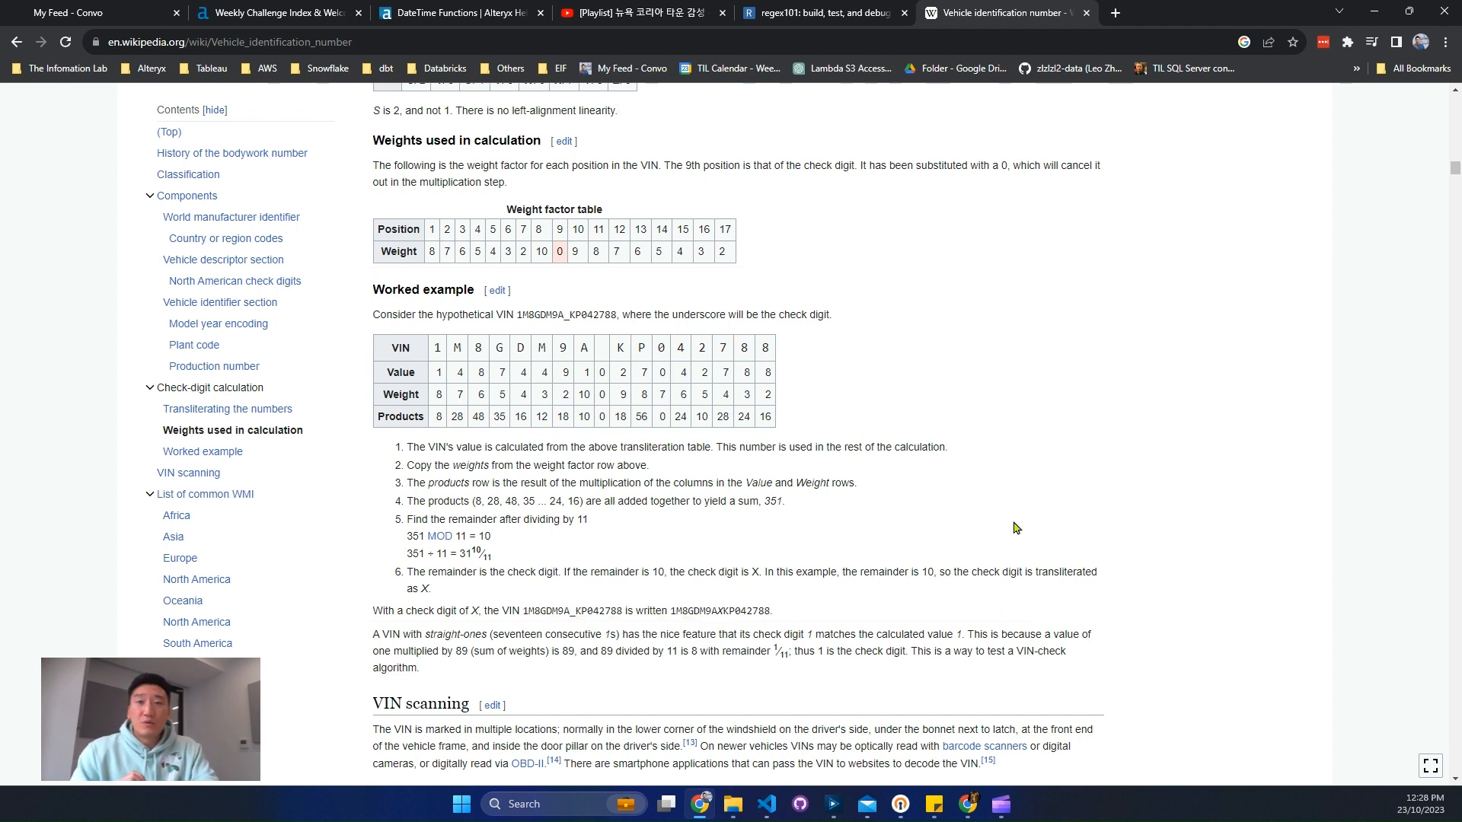
- Return to Alteryx Designer and review the Check Digit values in the Output section's Browse results
{"action": "left_click", "coordinate": [1371, 13]}
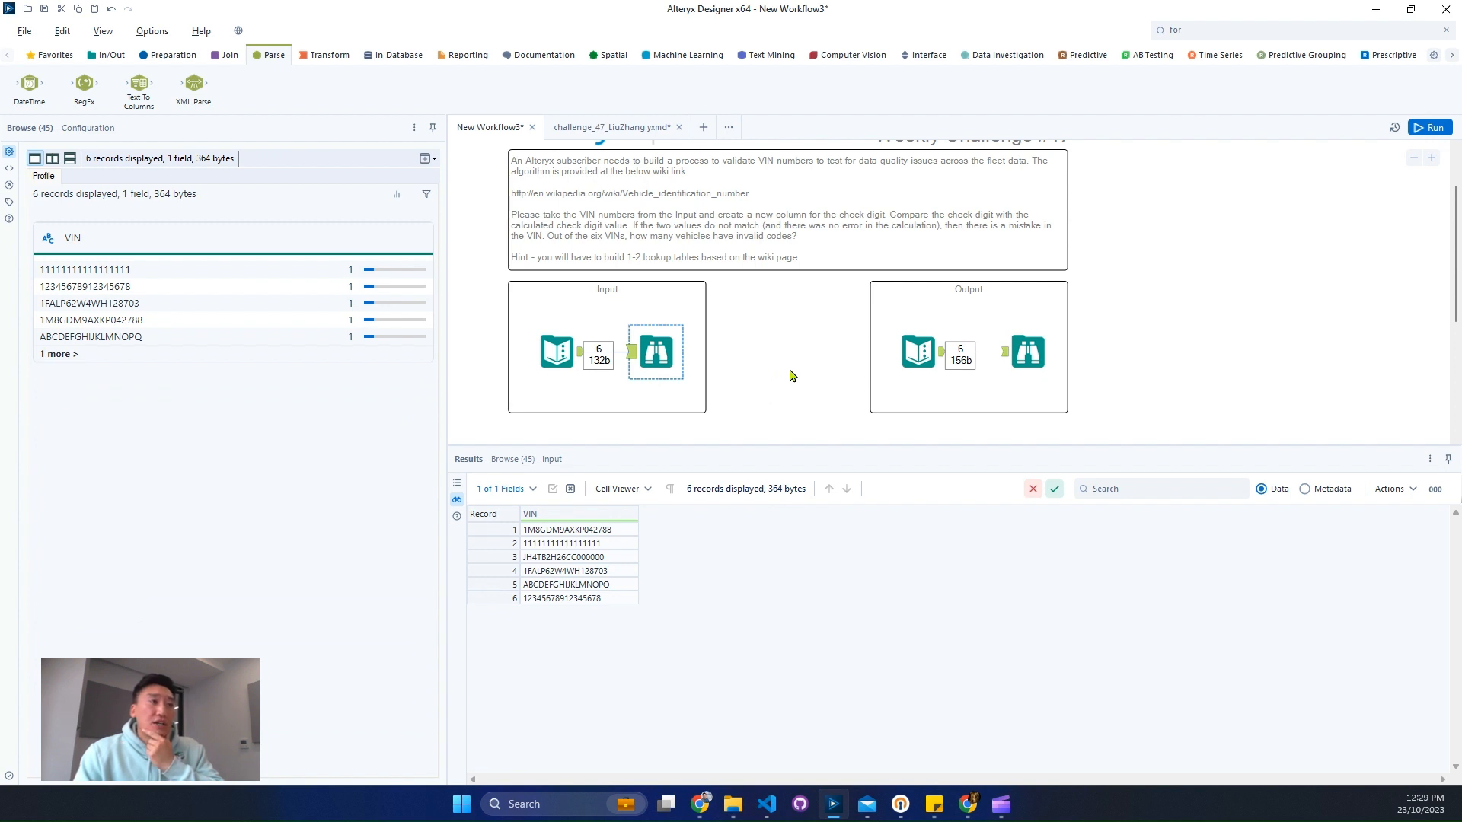
{"action": "left_click", "coordinate": [1028, 352]}
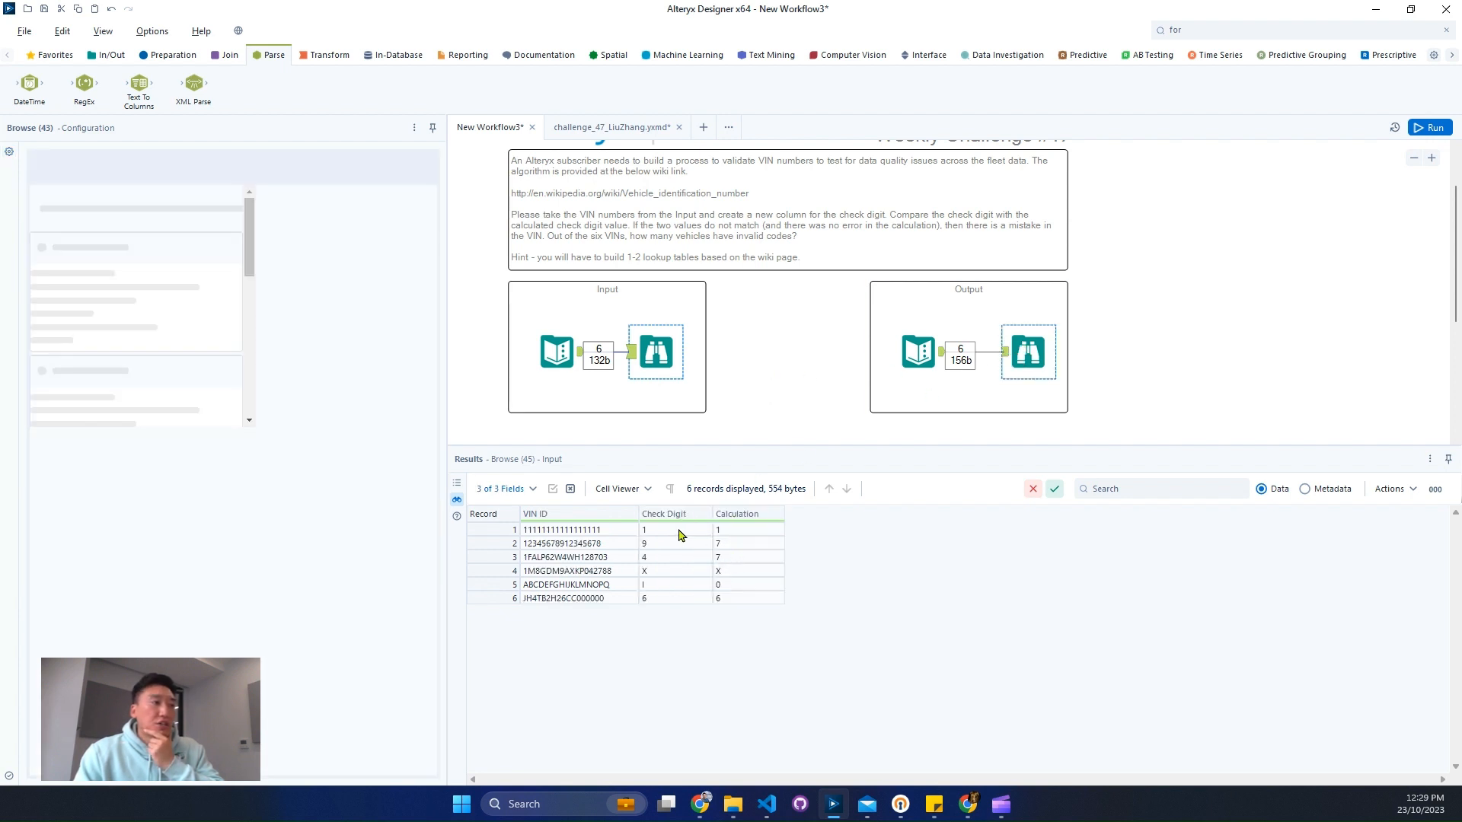
{"action": "left_click_drag", "start_coordinate": [680, 535], "coordinate": [672, 599]}
- Add a Formula tool below the Input box and connect it to the Input section's Text Input tool
{"action": "scroll", "coordinate": [624, 336], "scroll_direction": "down", "scroll_amount": 2}
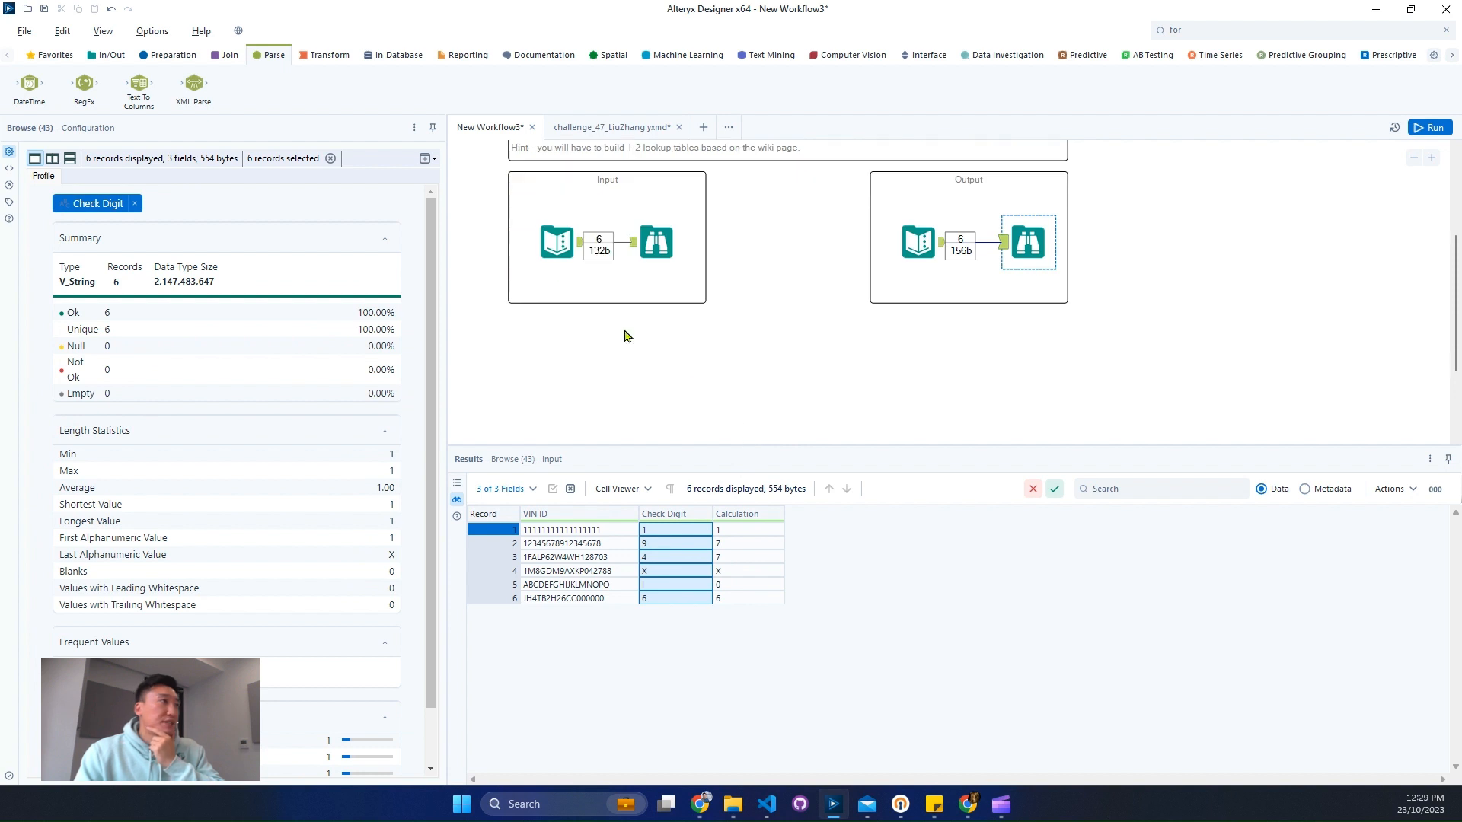
{"action": "left_click", "coordinate": [1202, 30]}
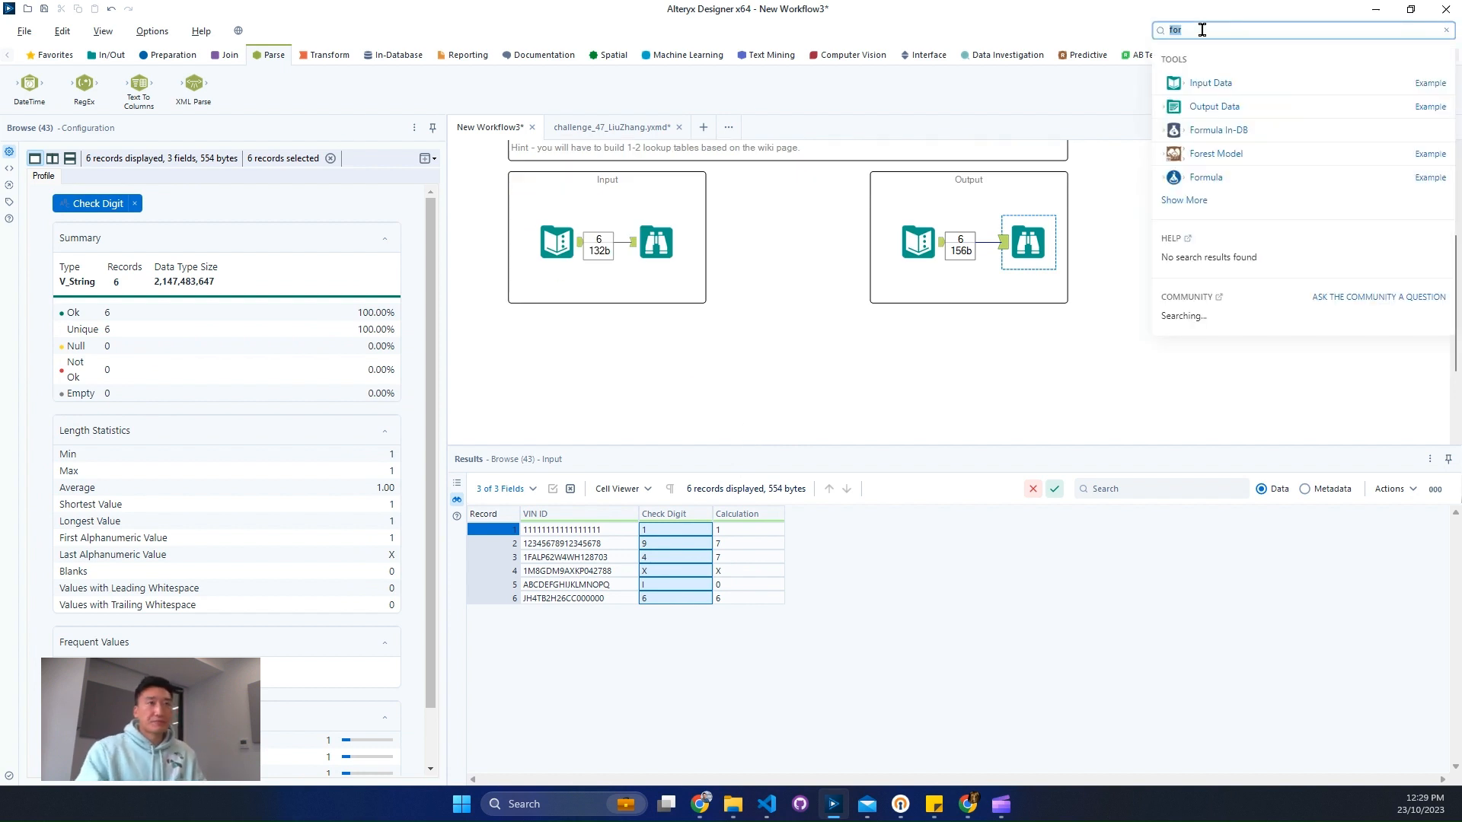
{"action": "left_click_drag", "start_coordinate": [1183, 174], "coordinate": [696, 350]}
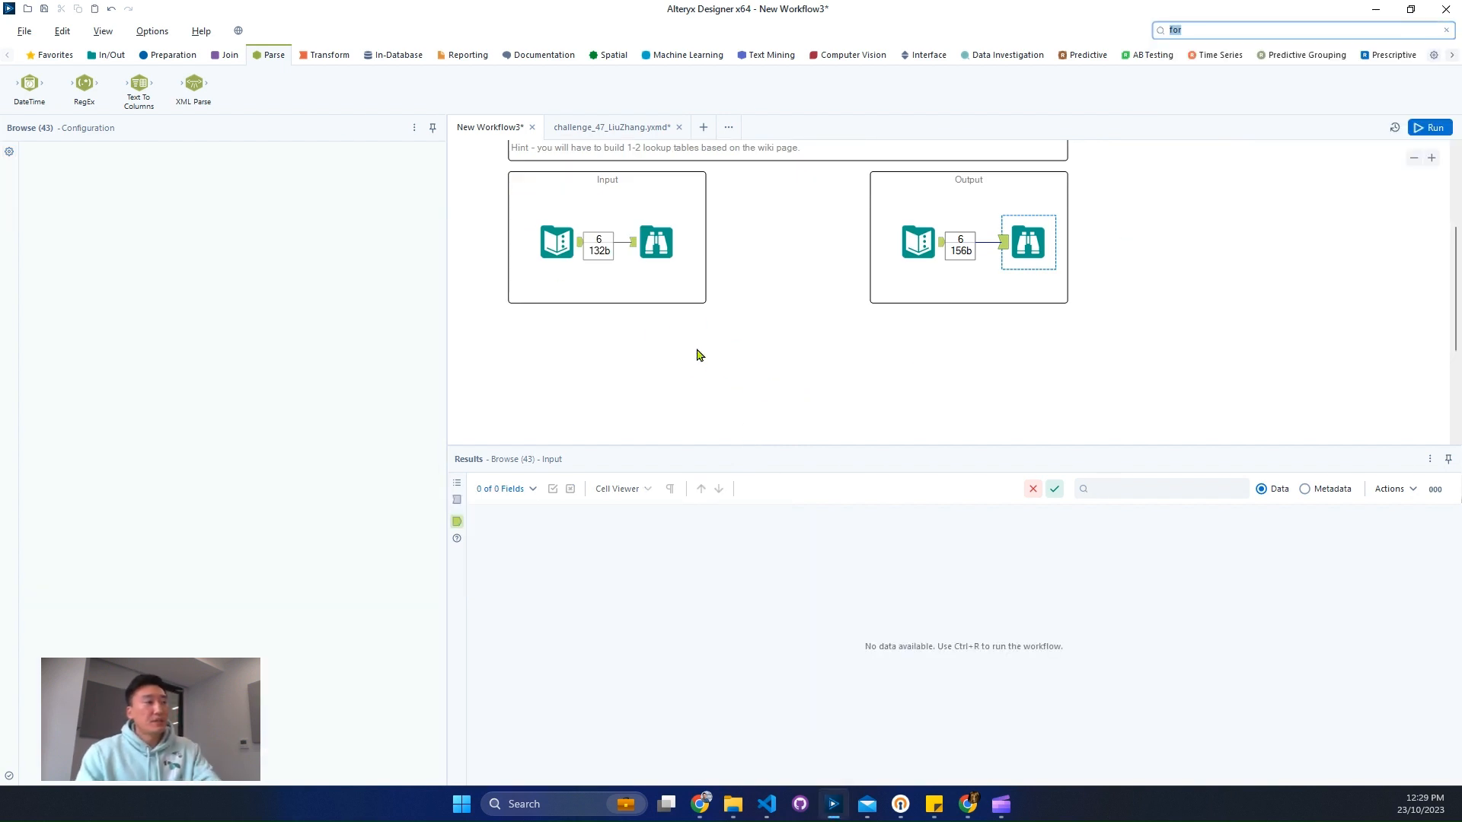
{"action": "left_click_drag", "start_coordinate": [580, 242], "coordinate": [655, 340]}
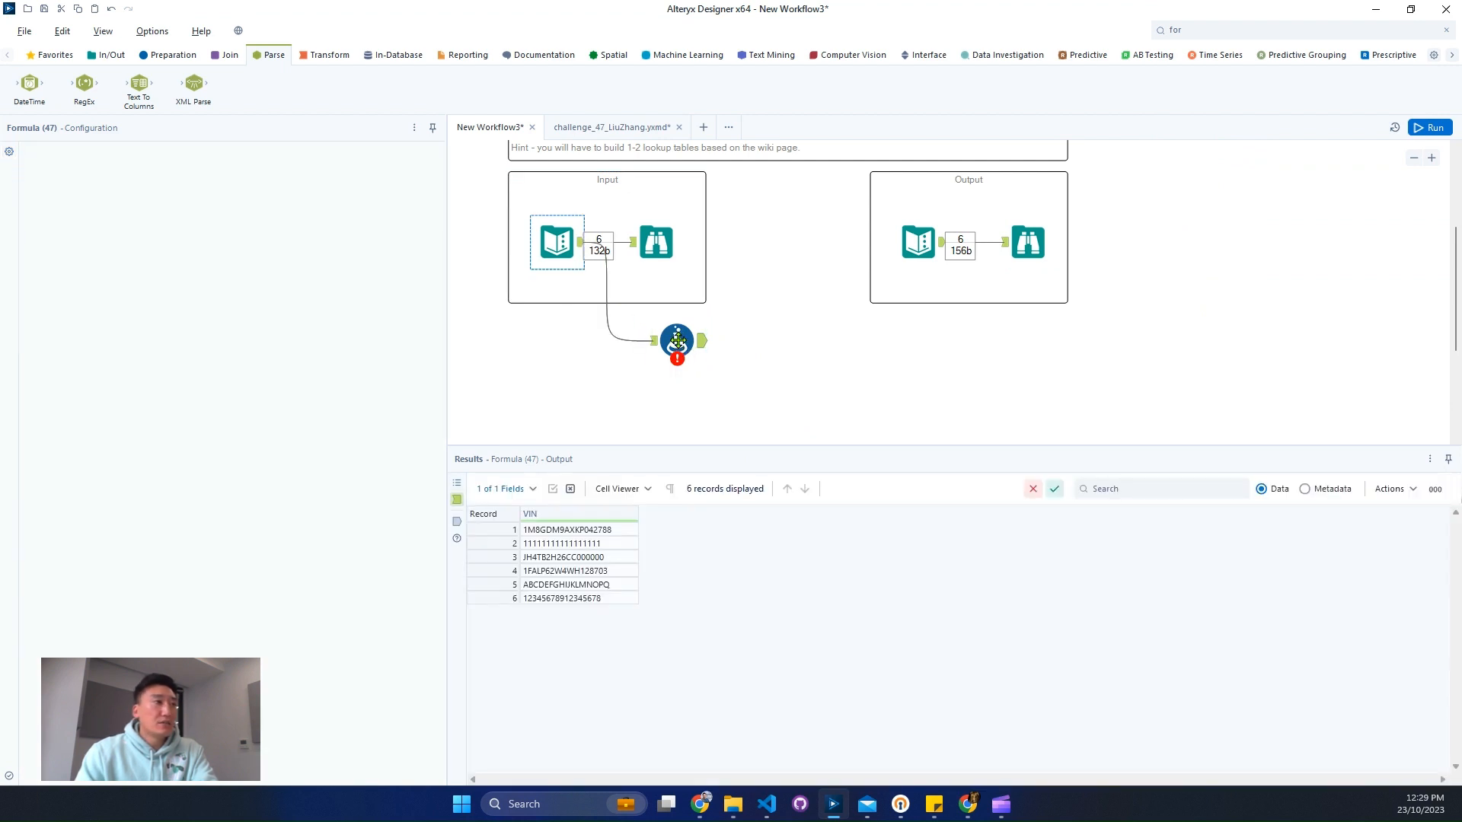
- Create a new output column named "Check Digit" in the Formula tool
{"action": "left_click", "coordinate": [677, 340]}
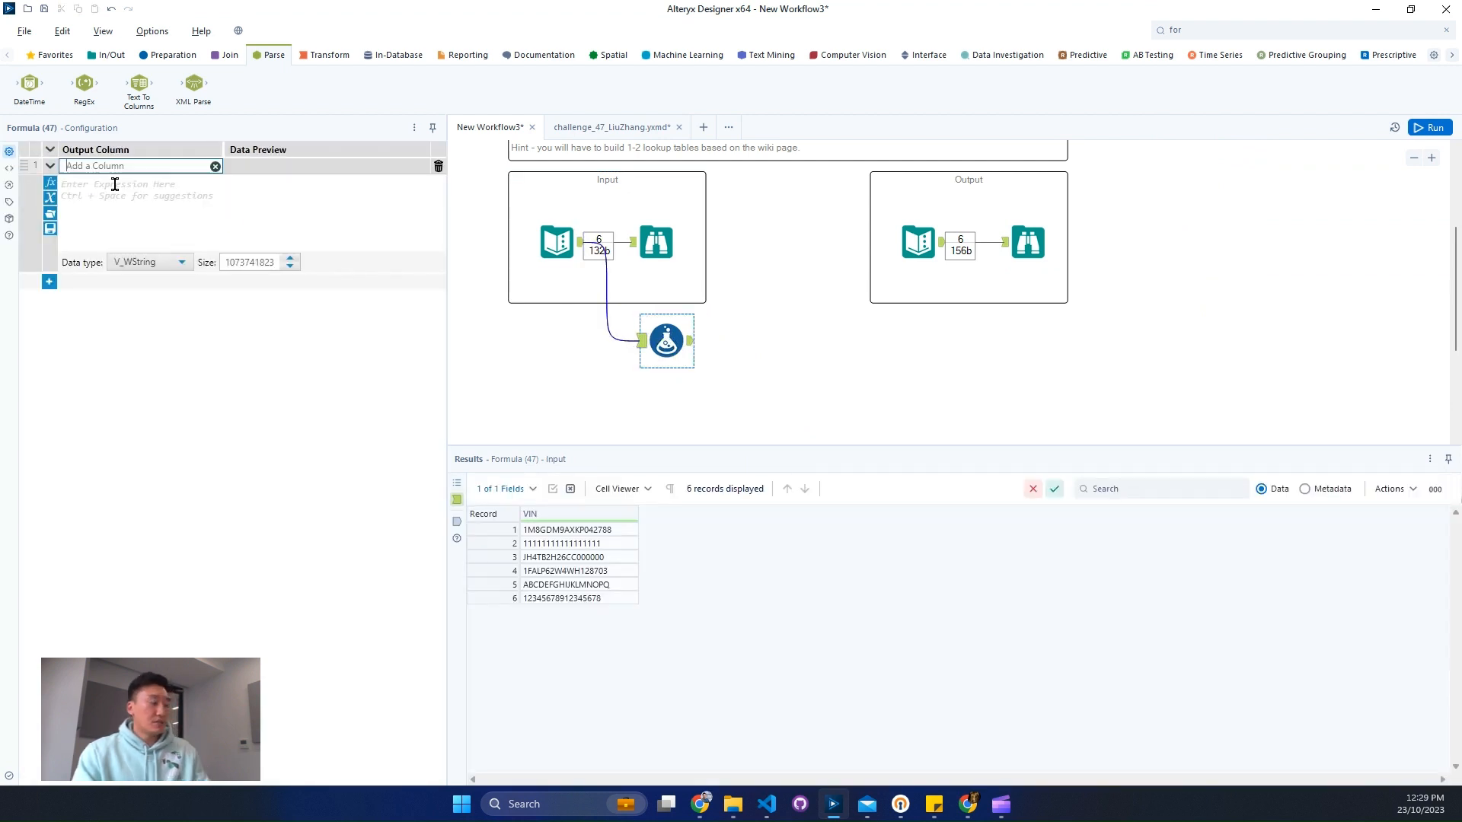
{"action": "type", "text": "Check"}
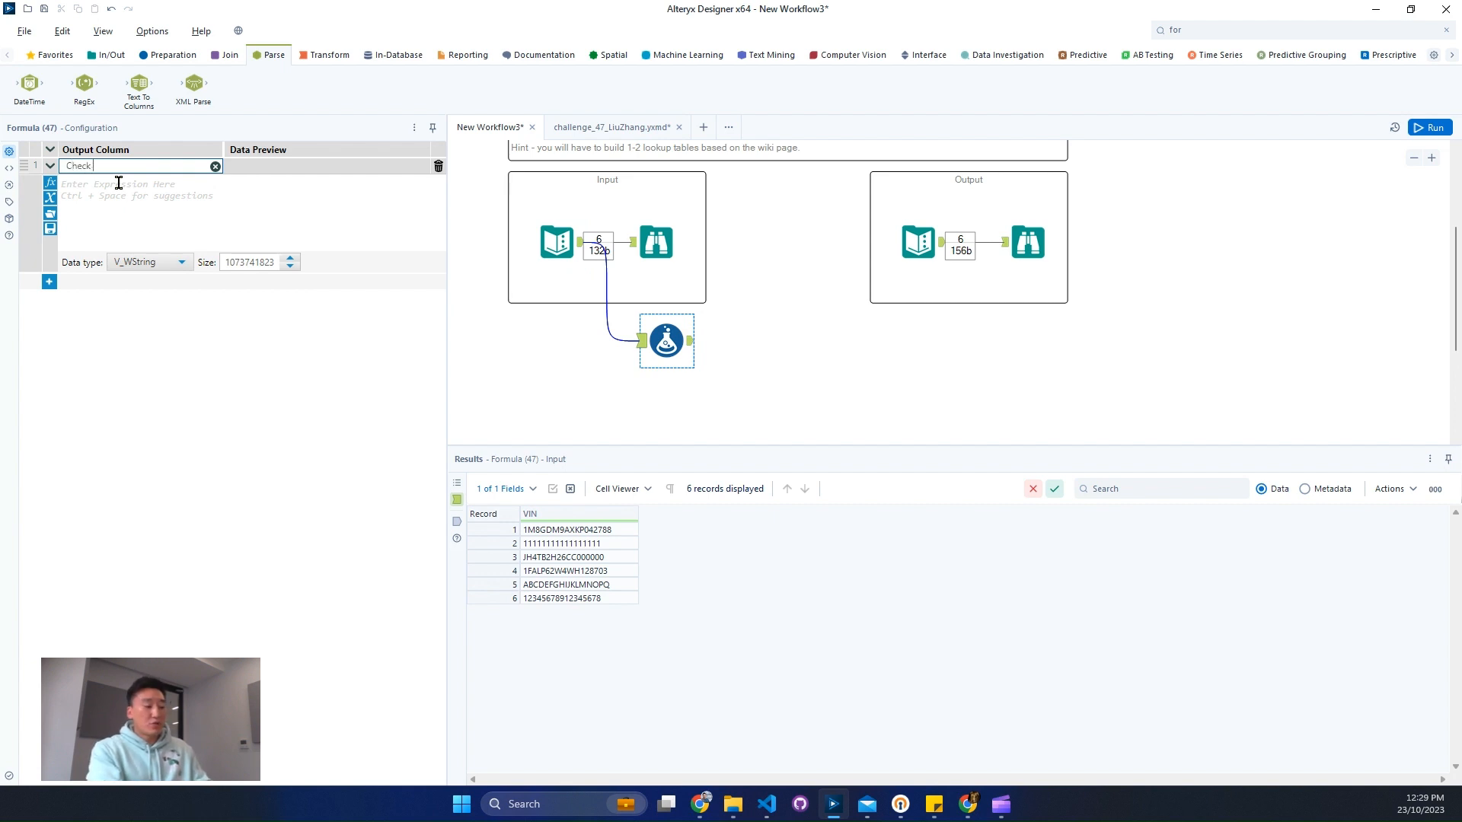
{"action": "type", "text": " Digi"}
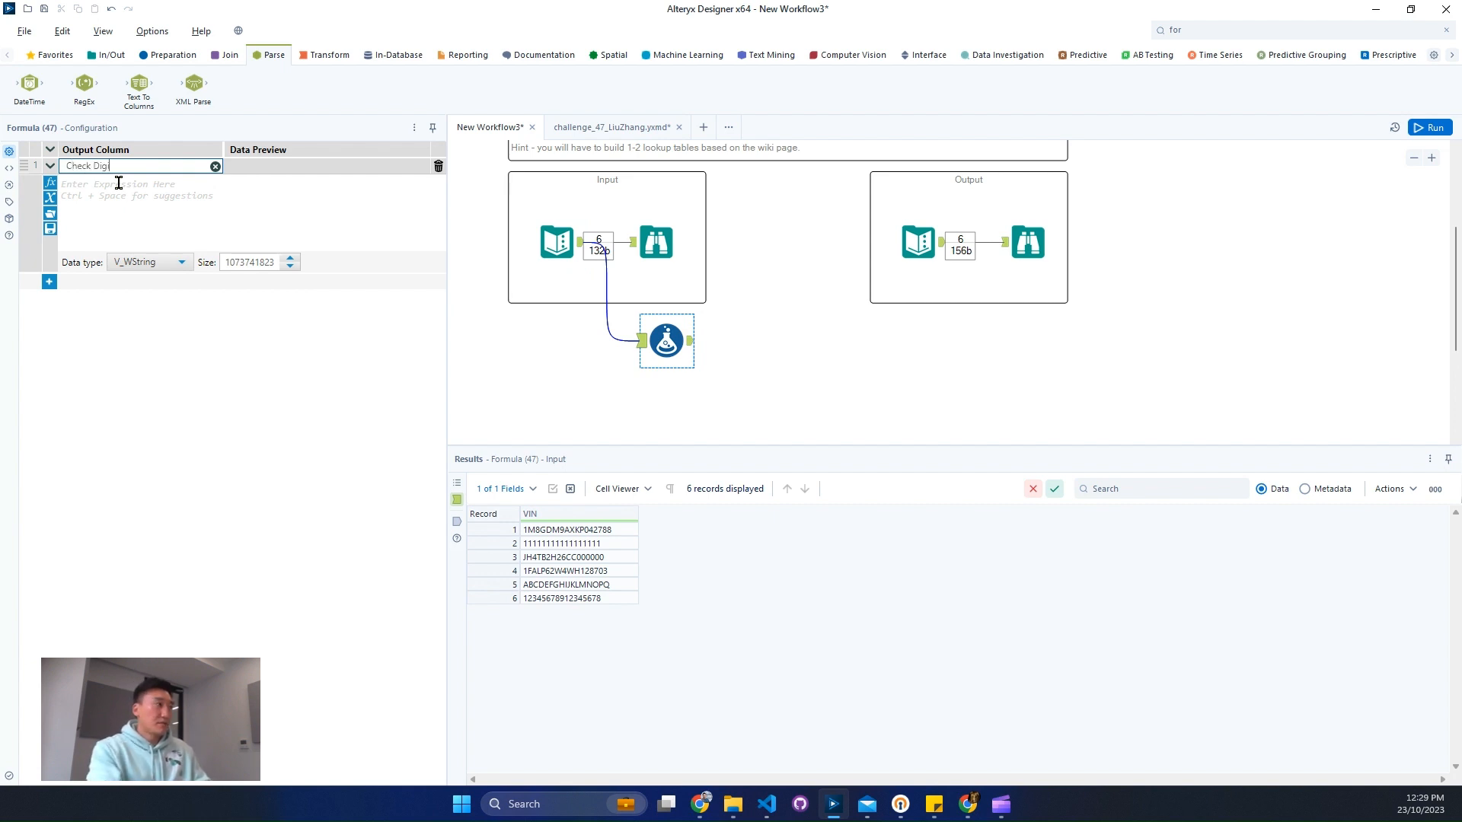
{"action": "type", "text": "t"}
- Set the Check Digit expression to Substring([VIN],8,1) to extract the ninth character of the VIN
{"action": "left_click", "coordinate": [119, 184]}
{"action": "type", "text": "s"}
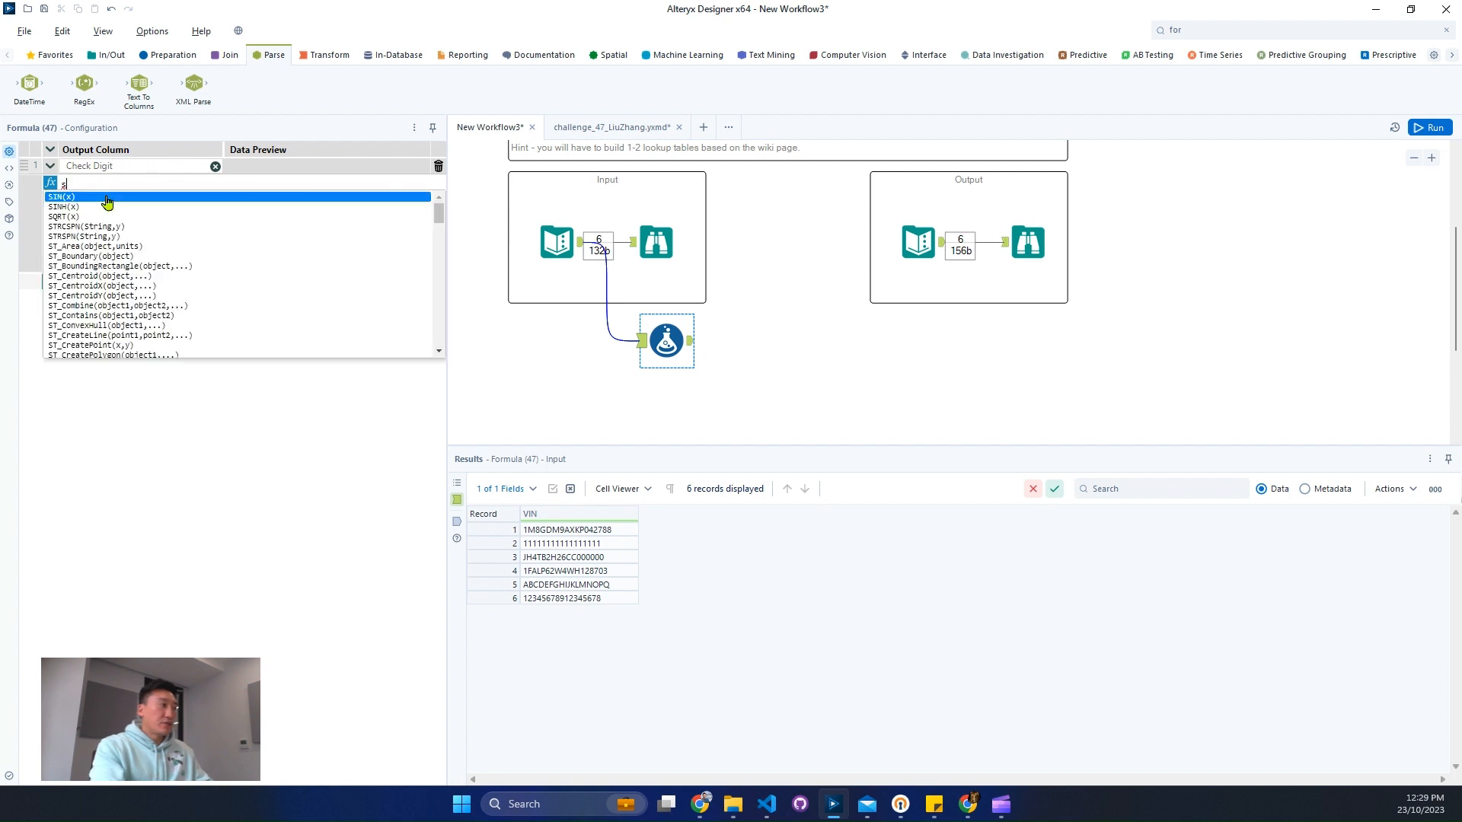
{"action": "type", "text": "ub"}
{"action": "key", "text": "Return"}
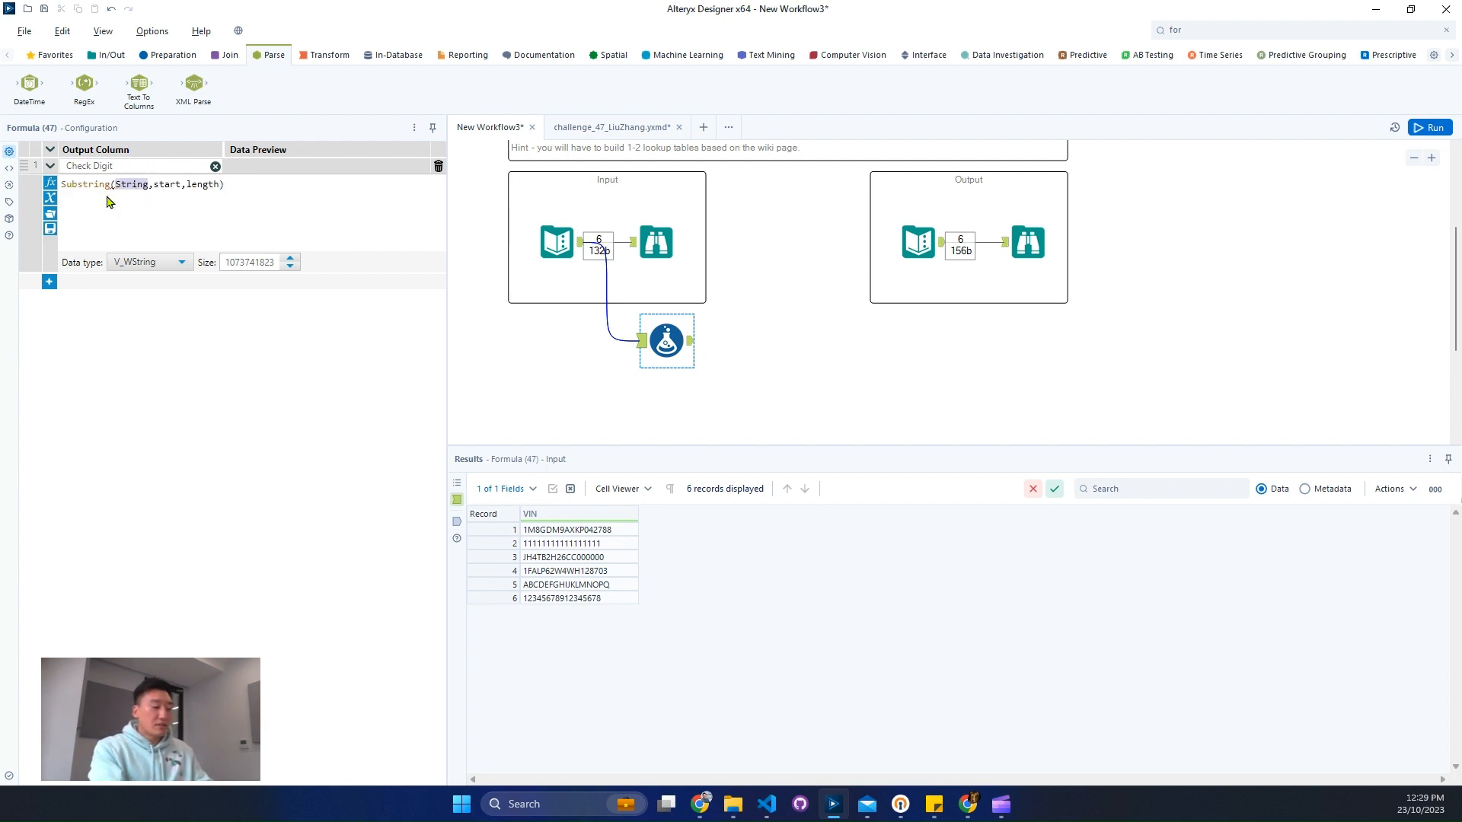
{"action": "type", "text": "v"}
{"action": "key", "text": "Return"}
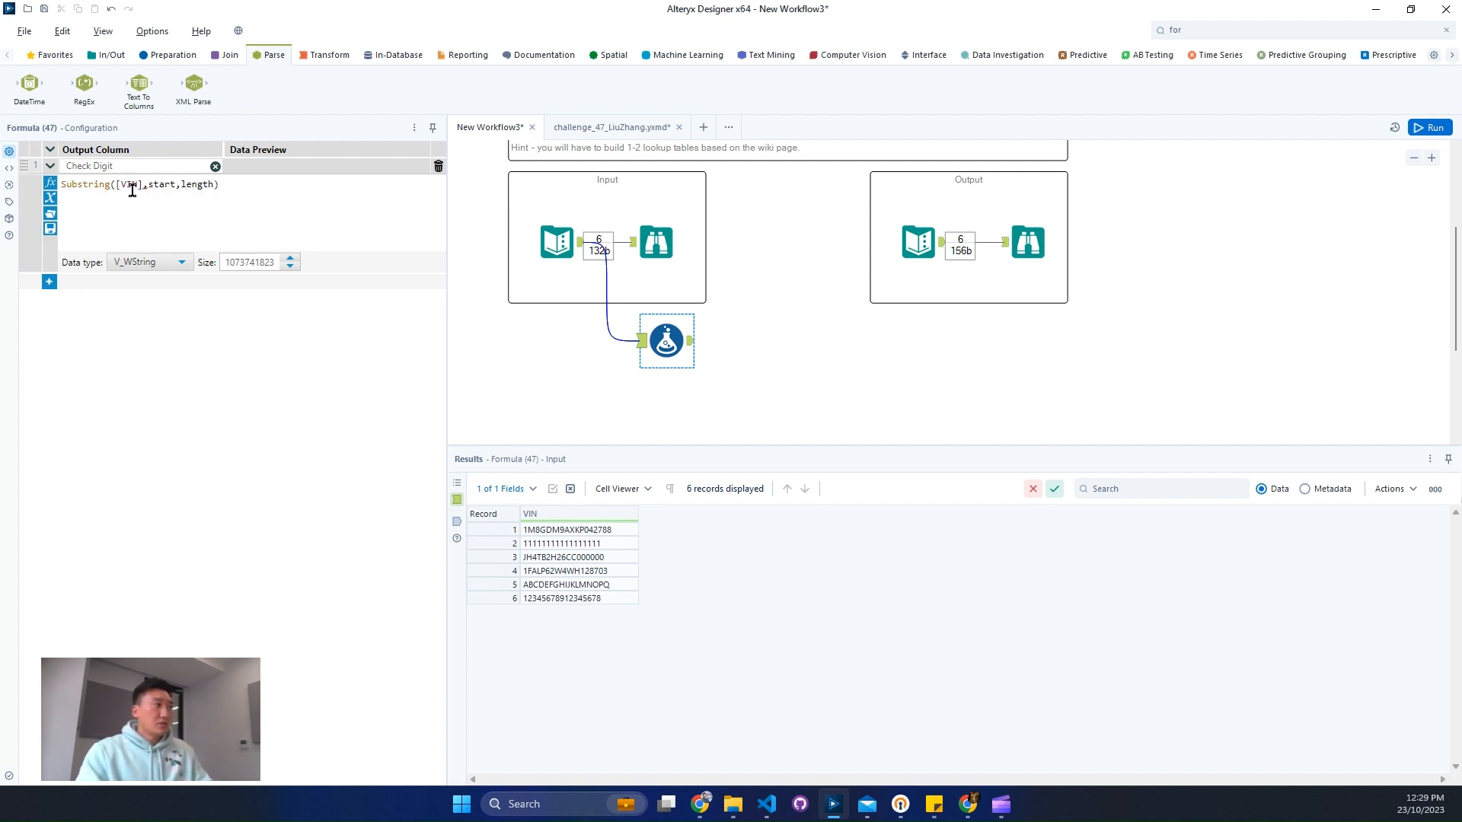
{"action": "double_click", "coordinate": [155, 185]}
{"action": "type", "text": "8"}
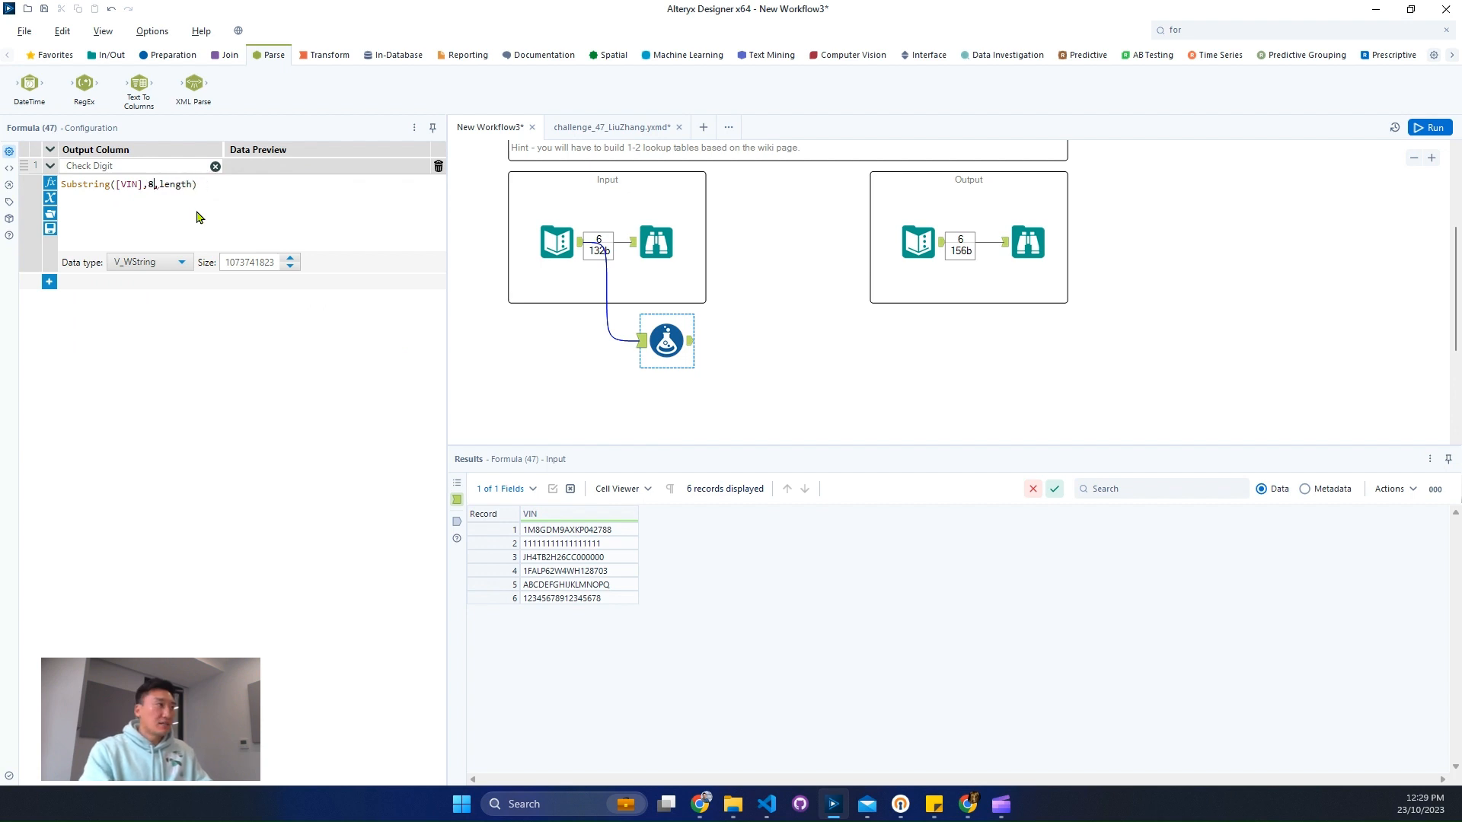
{"action": "double_click", "coordinate": [173, 184]}
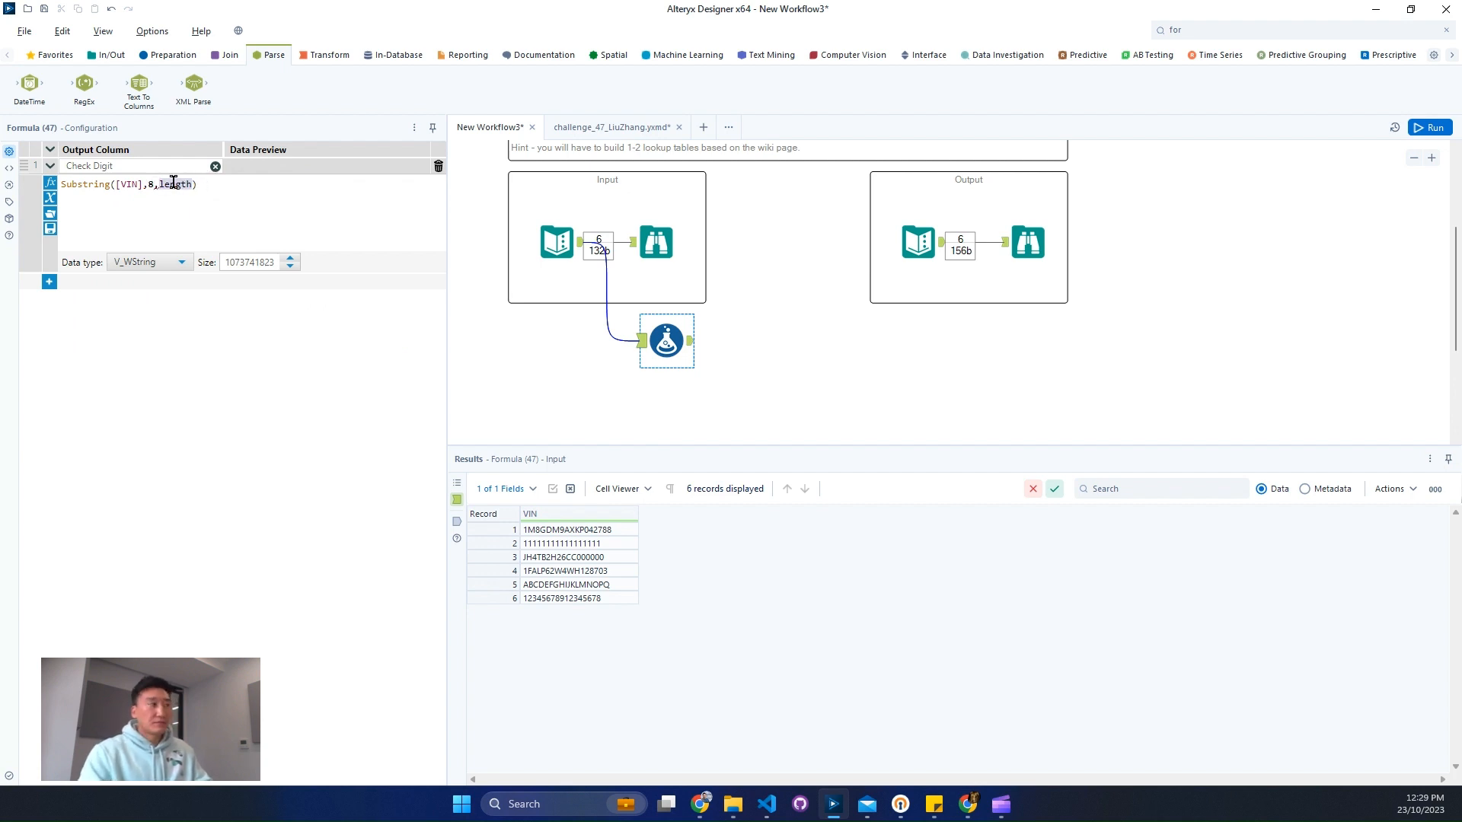
{"action": "type", "text": "1"}
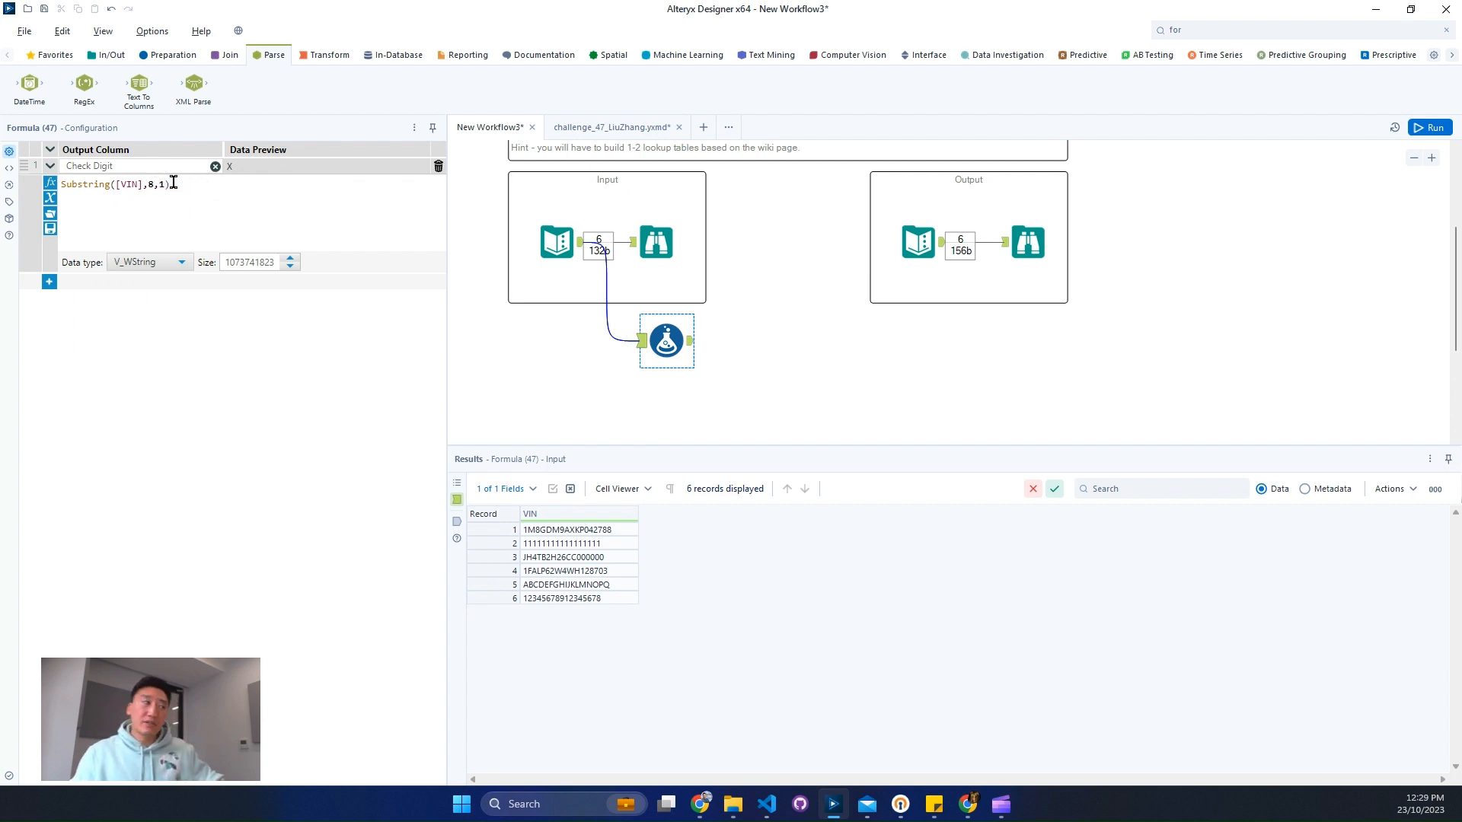
- Keep the Check Digit column's data type as V_WString and run the workflow
{"action": "left_click", "coordinate": [153, 262]}
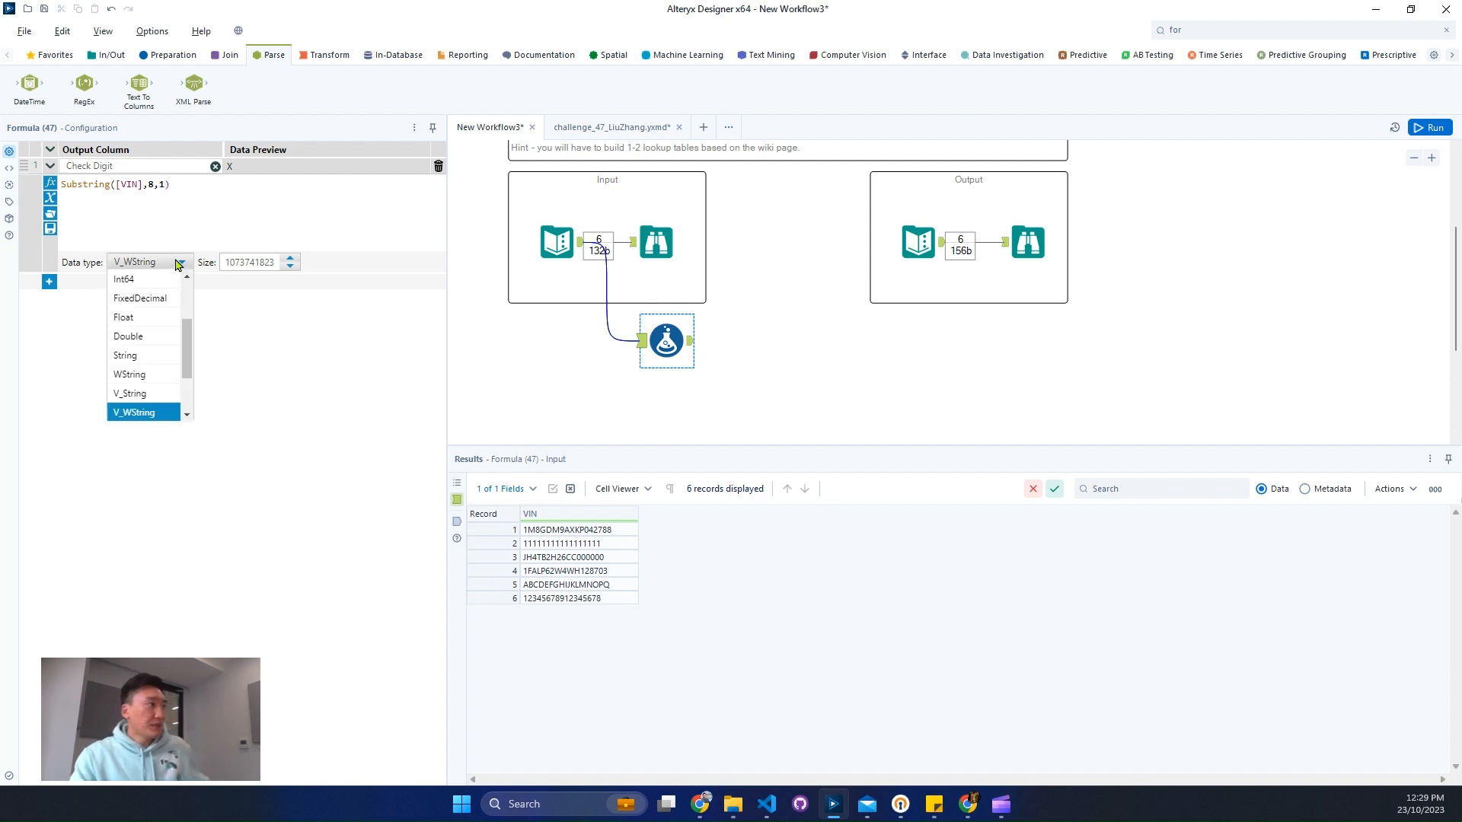
{"action": "left_click", "coordinate": [292, 405]}
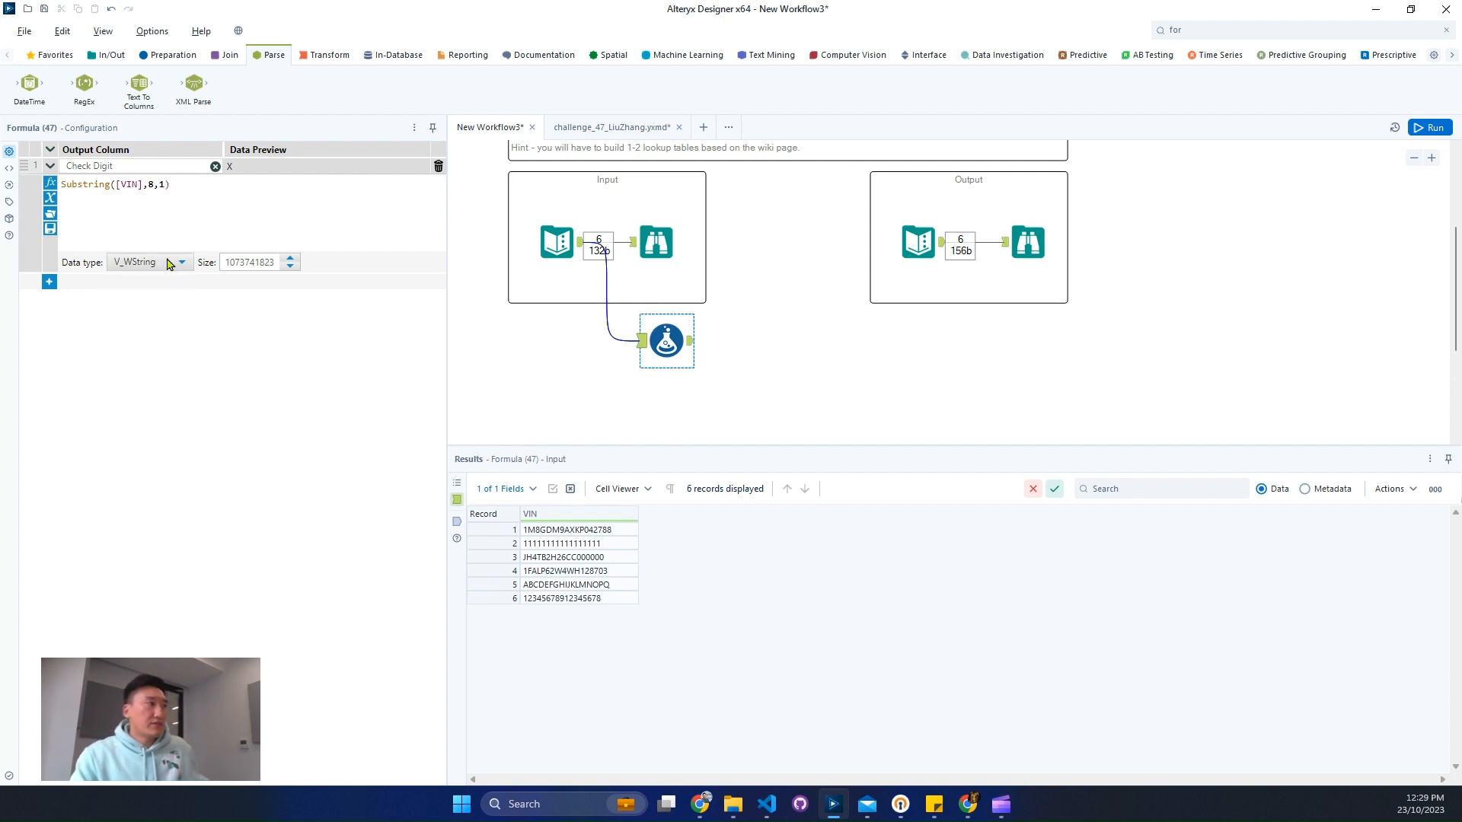
{"action": "left_click", "coordinate": [1427, 126]}
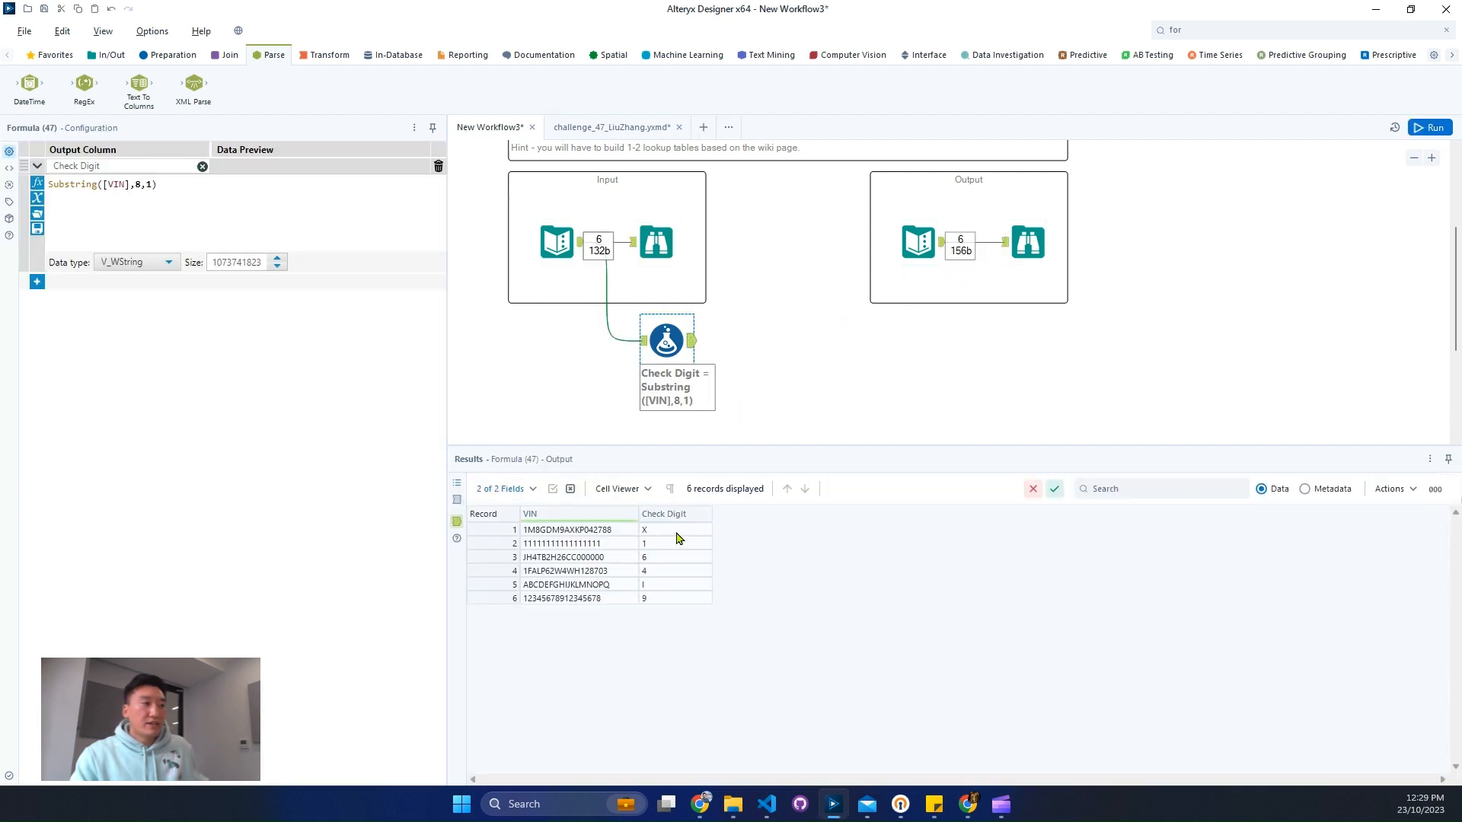
- Insert a Sort tool between the Input section's Text Input tool and the Check Digit Formula tool
{"action": "left_click_drag", "start_coordinate": [675, 533], "coordinate": [682, 558]}
{"action": "left_click", "coordinate": [1030, 257]}
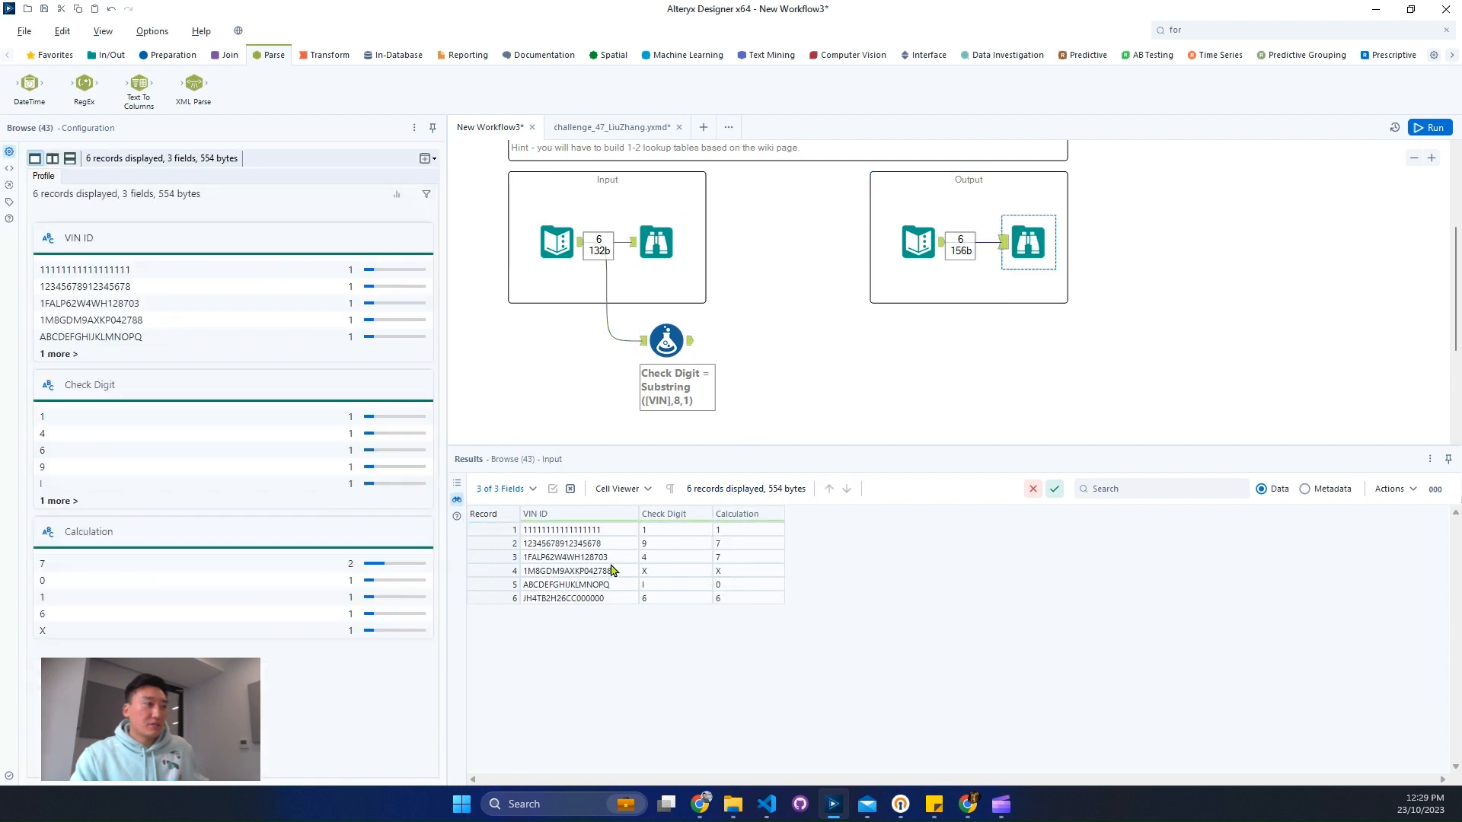
{"action": "left_click", "coordinate": [1251, 22]}
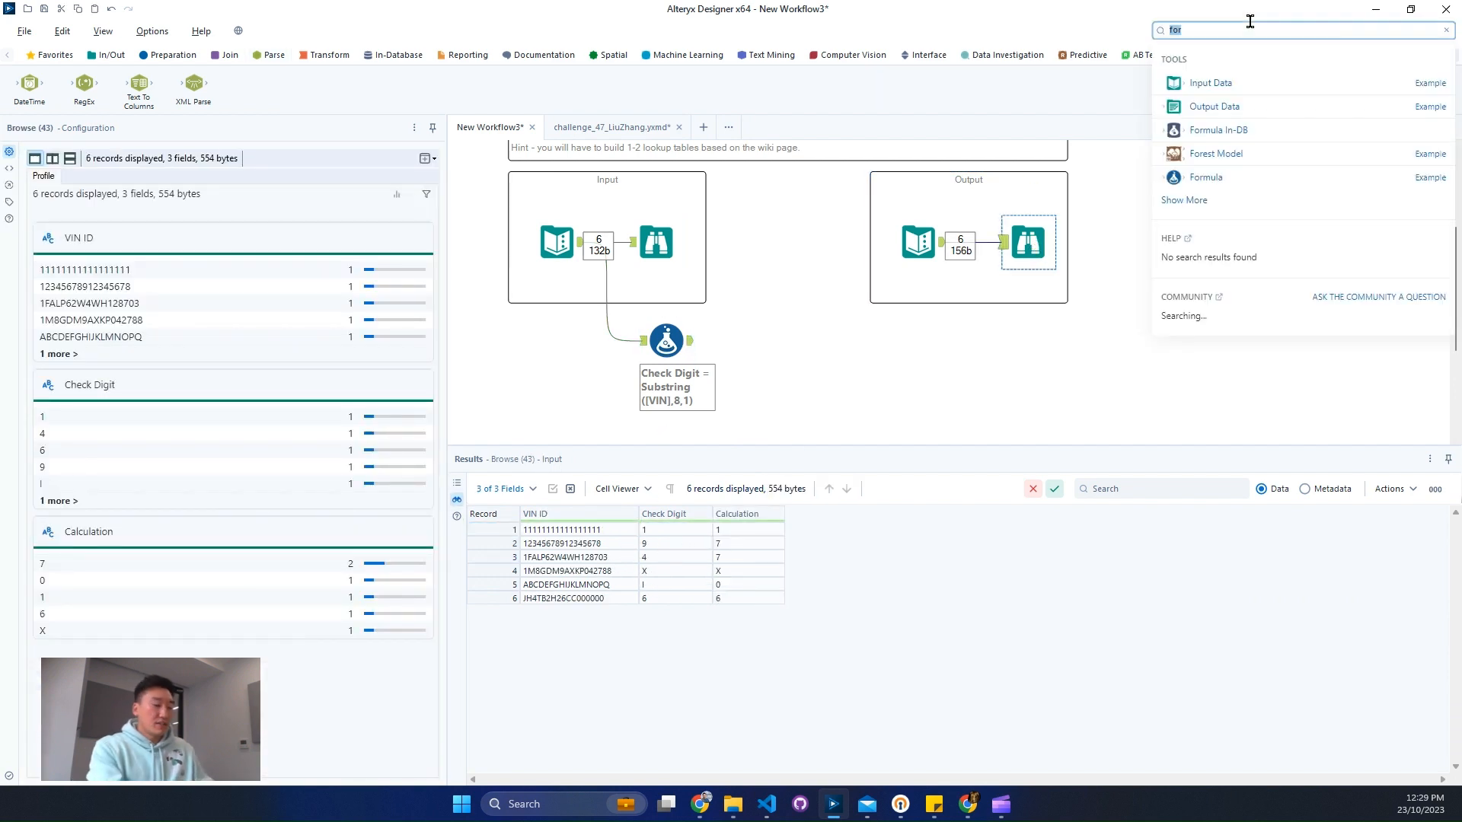
{"action": "type", "text": "sor"}
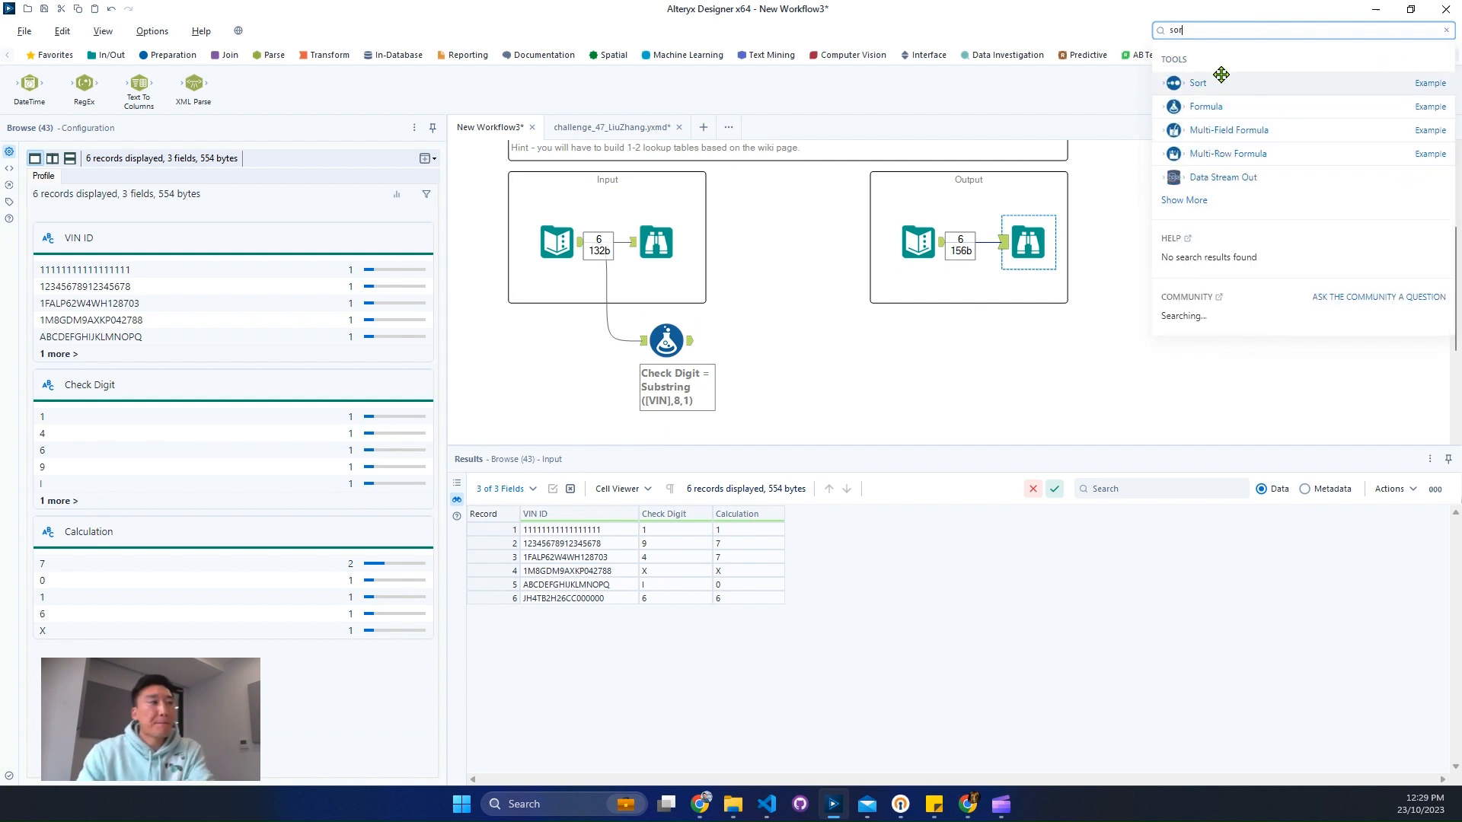
{"action": "left_click_drag", "start_coordinate": [1196, 82], "coordinate": [623, 346]}
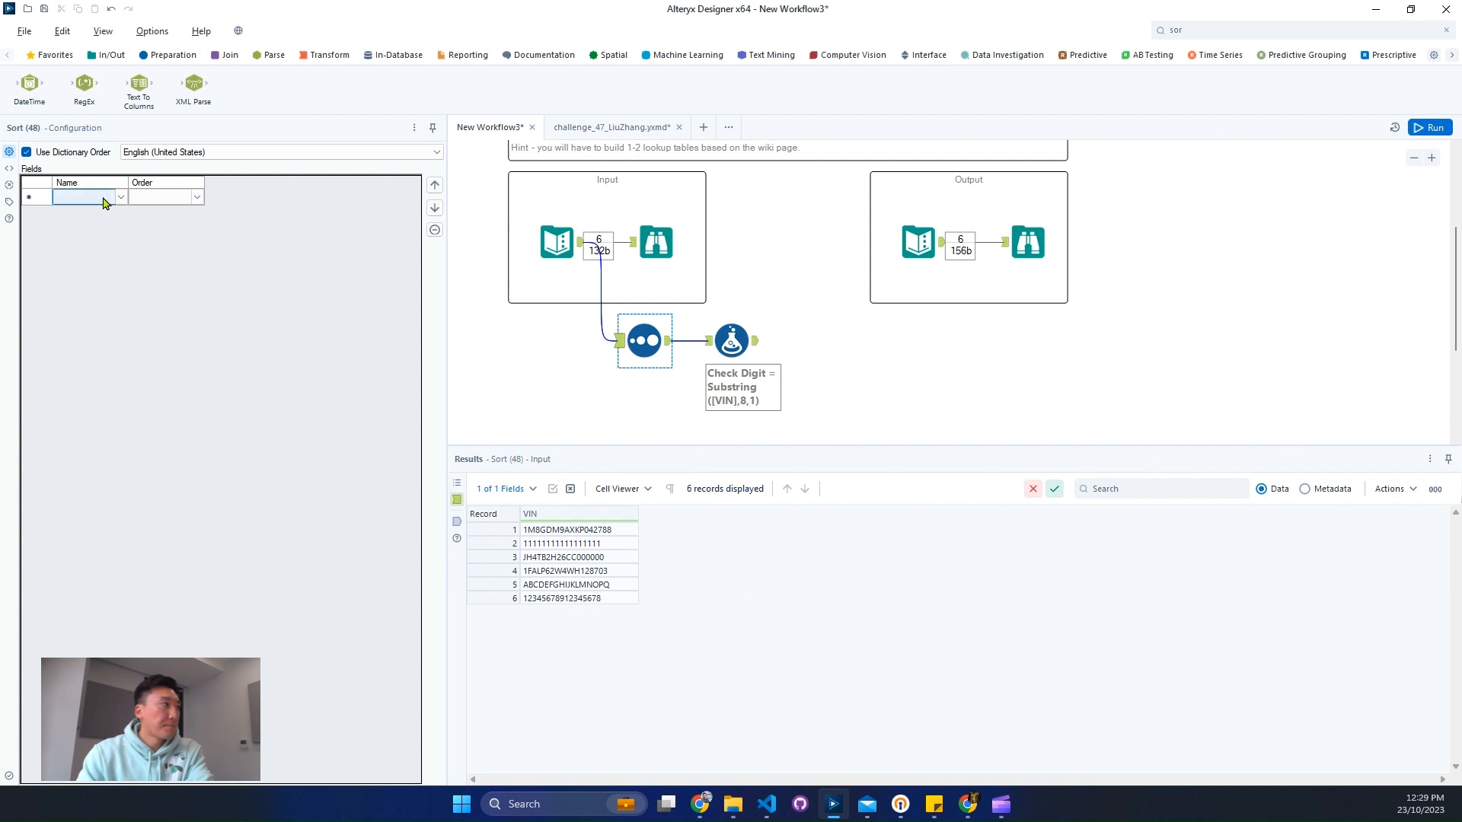
- Configure the Sort tool to sort the VIN field in ascending order and run the workflow
{"action": "left_click", "coordinate": [106, 197]}
{"action": "left_click", "coordinate": [120, 197]}
{"action": "left_click", "coordinate": [115, 212]}
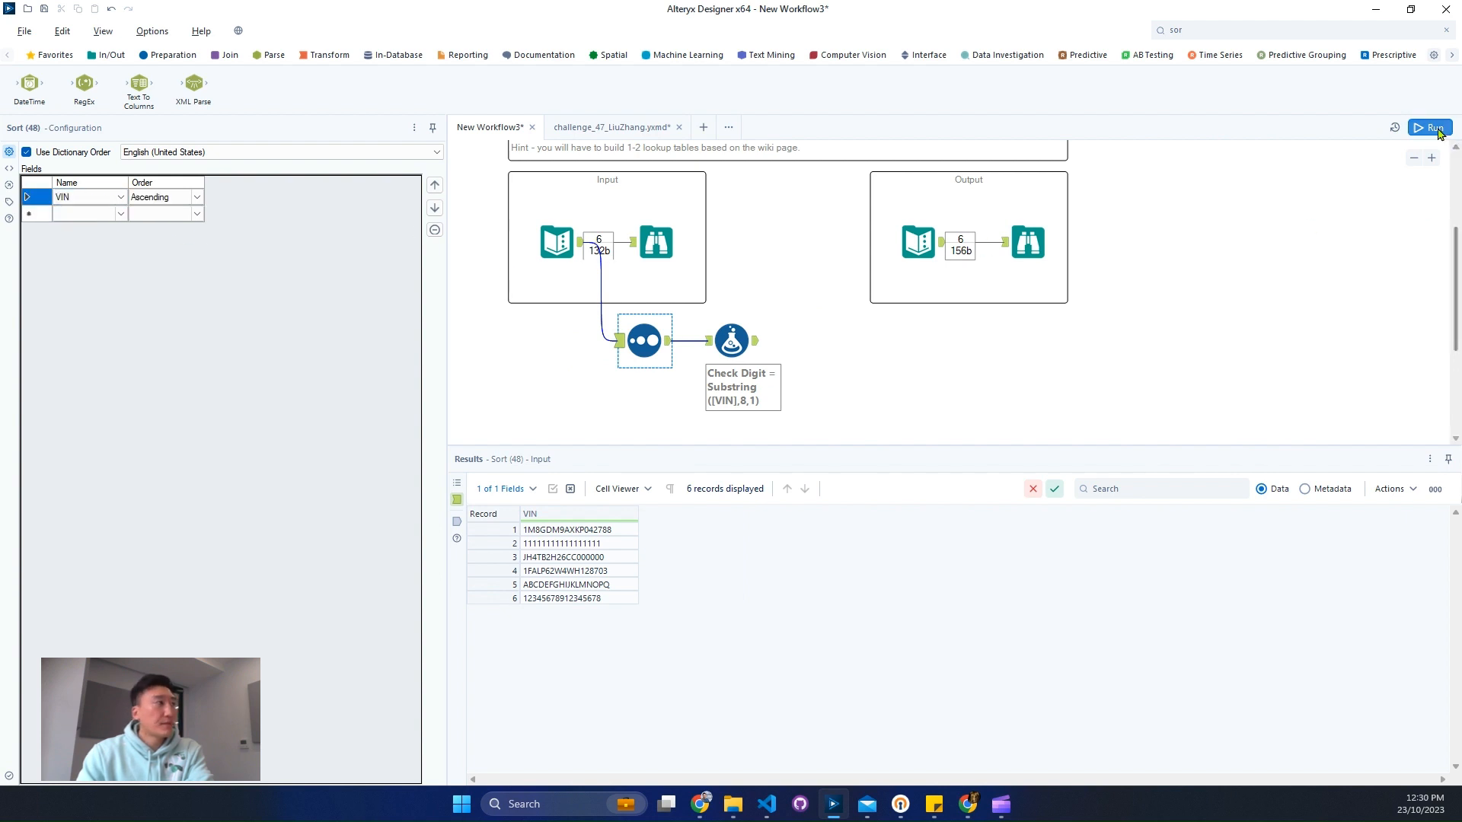
{"action": "left_click", "coordinate": [944, 360]}
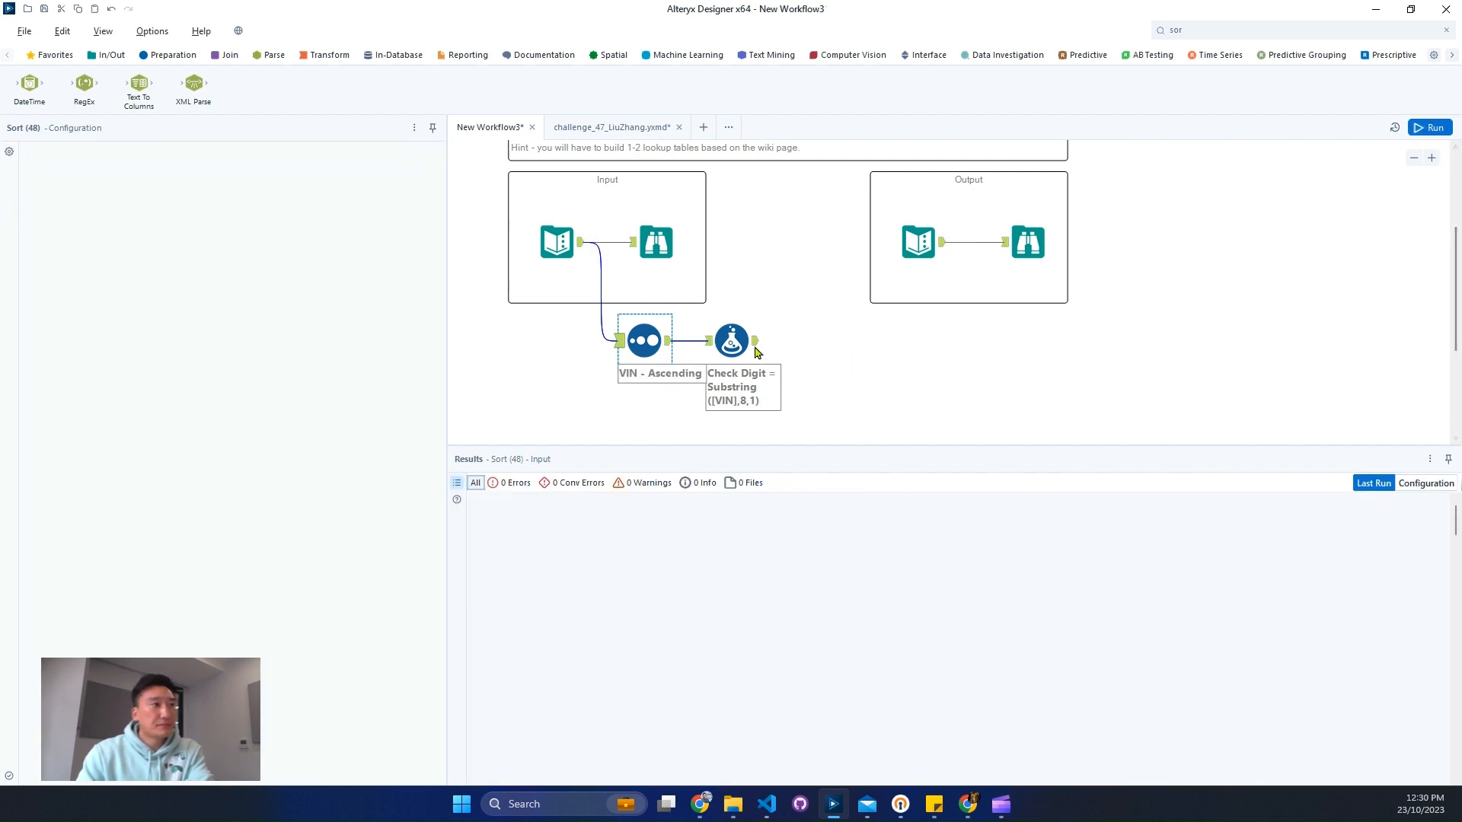
{"action": "key", "text": "ctrl+r"}
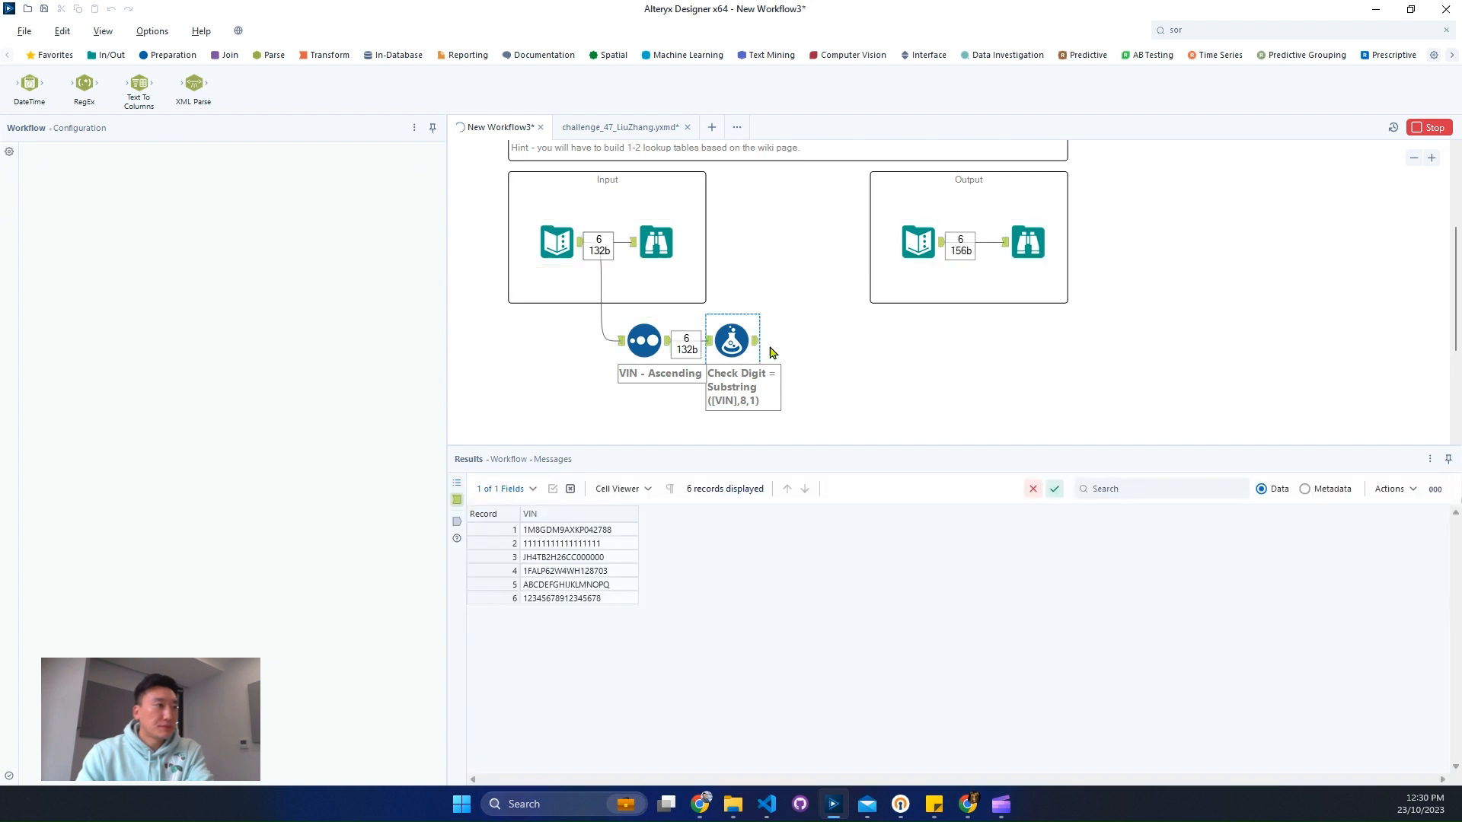
- Compare the sorted VIN order with the expected output and review the Sort tool's dictionary language options
{"action": "left_click", "coordinate": [1037, 254]}
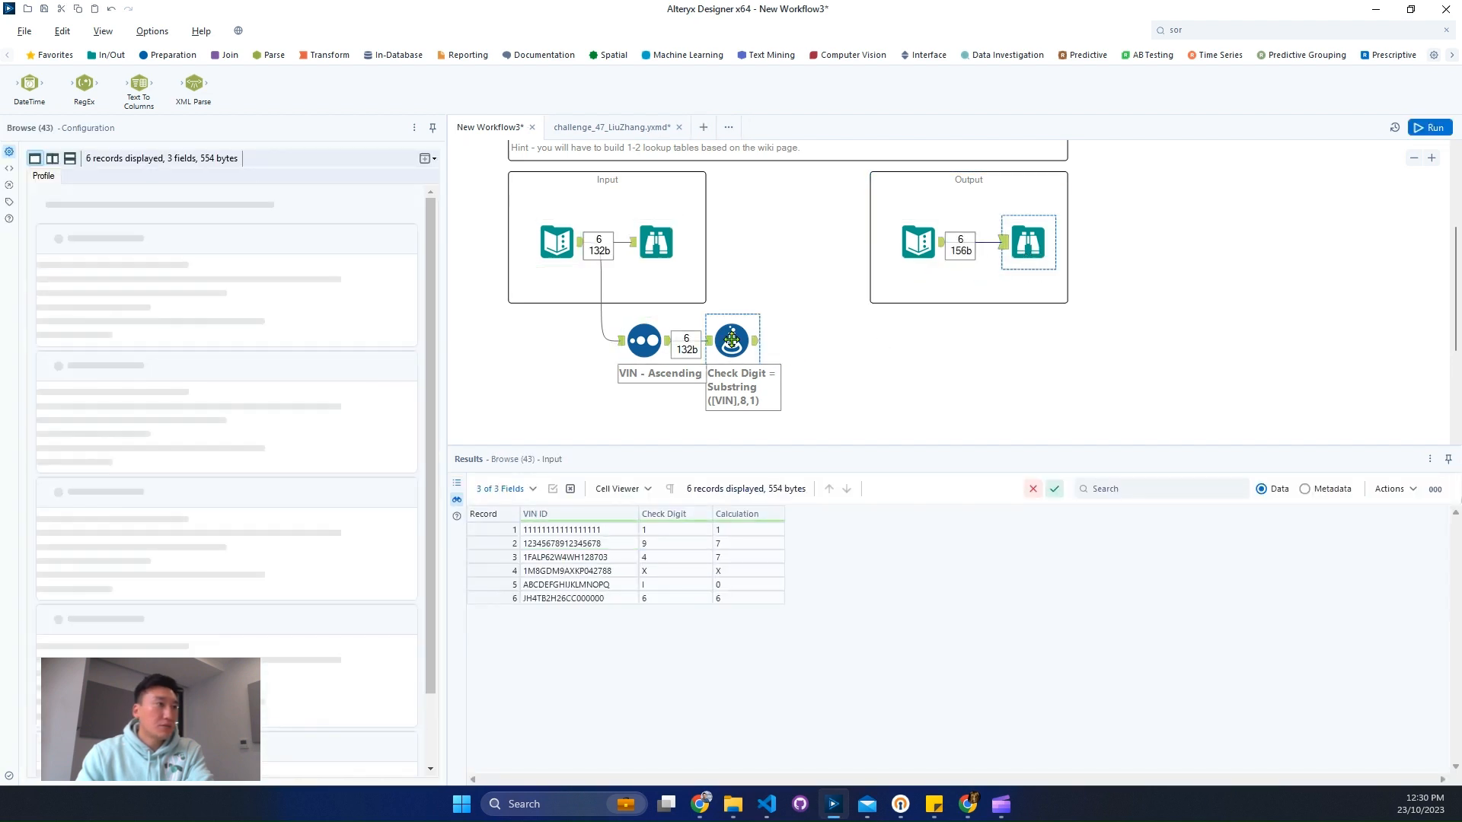
{"action": "left_click", "coordinate": [629, 356]}
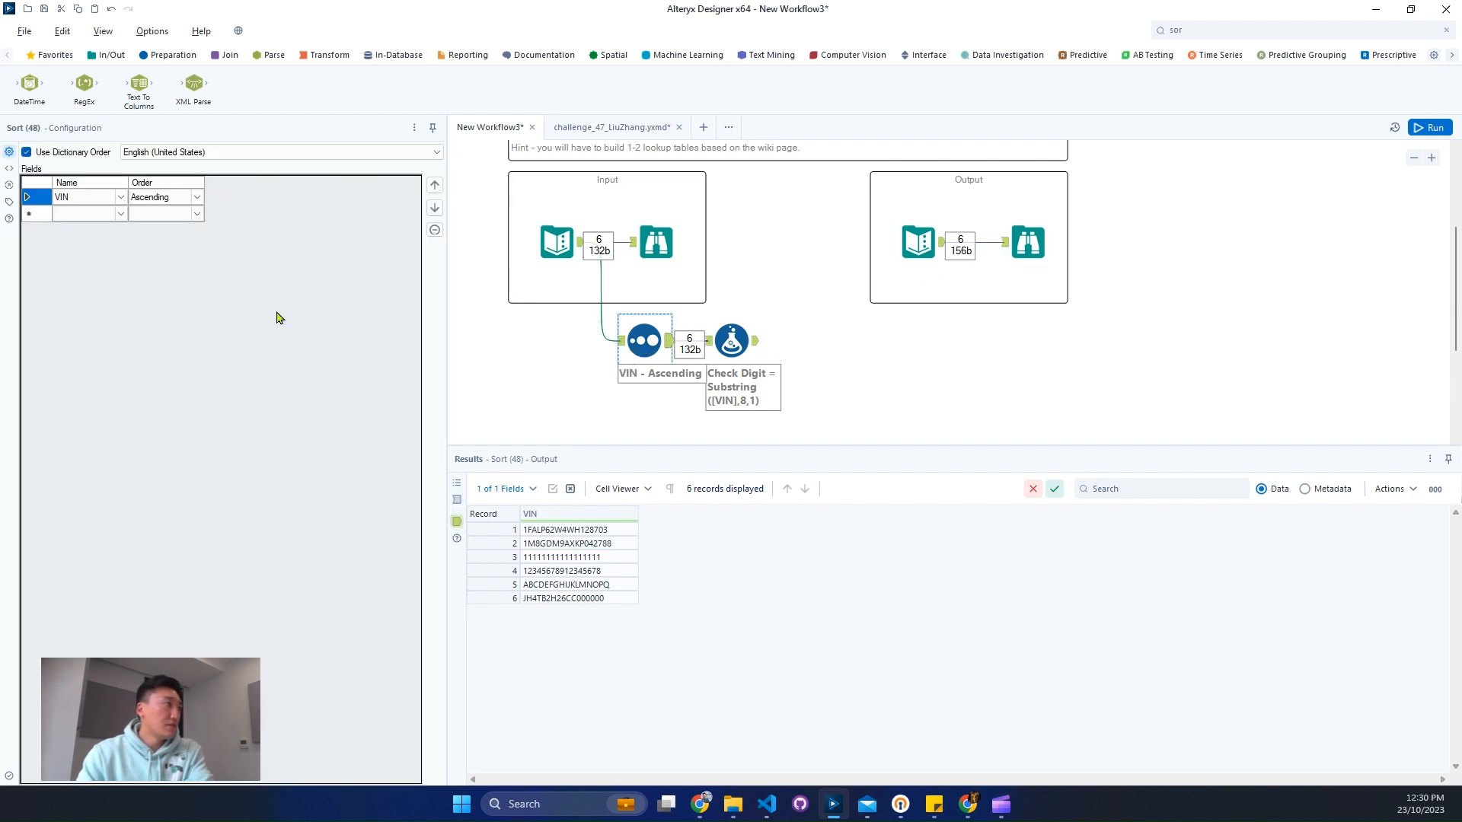
{"action": "left_click", "coordinate": [239, 153]}
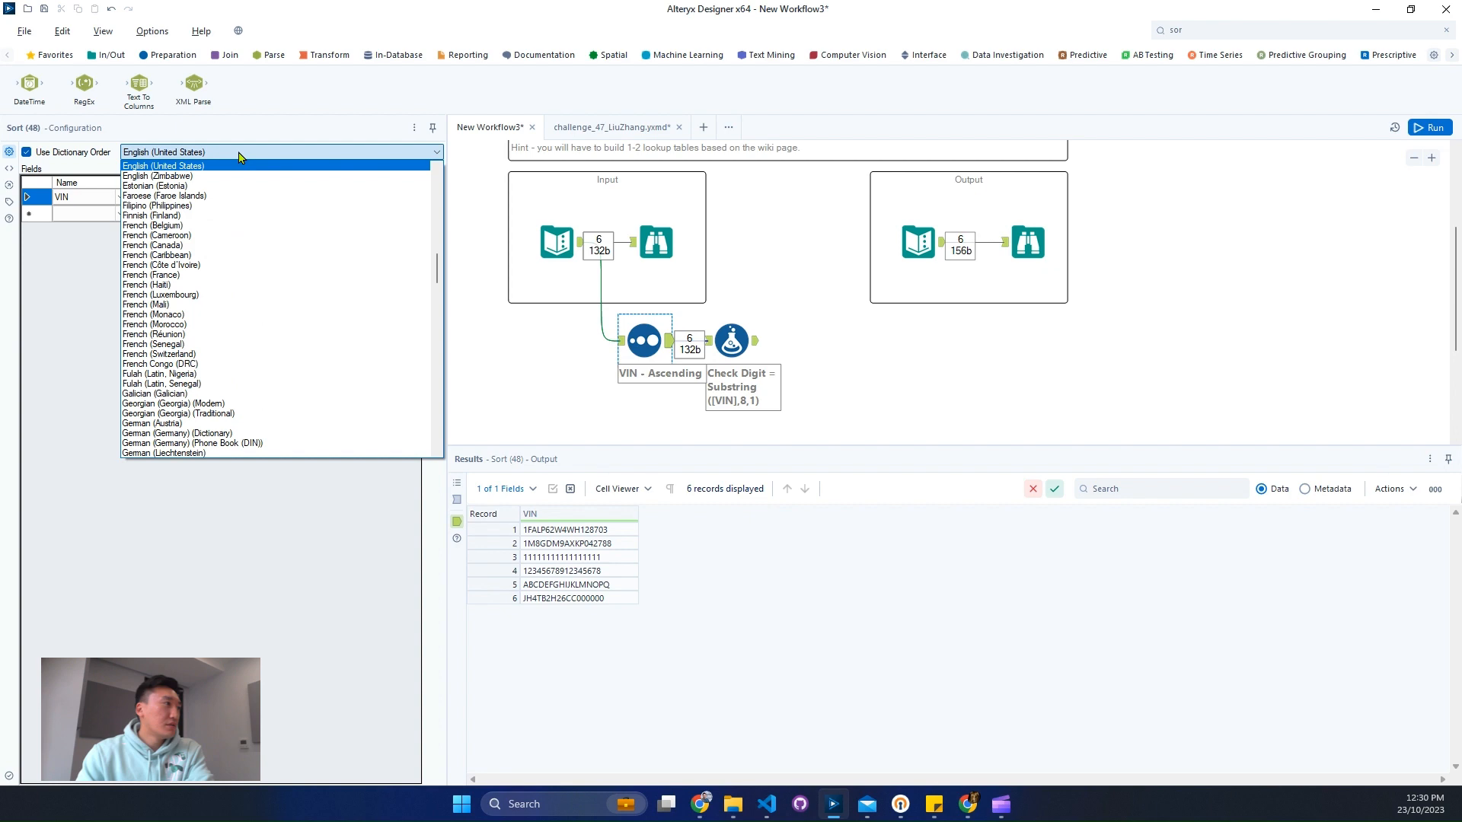
{"action": "scroll", "coordinate": [244, 287], "scroll_direction": "down", "scroll_amount": 20}
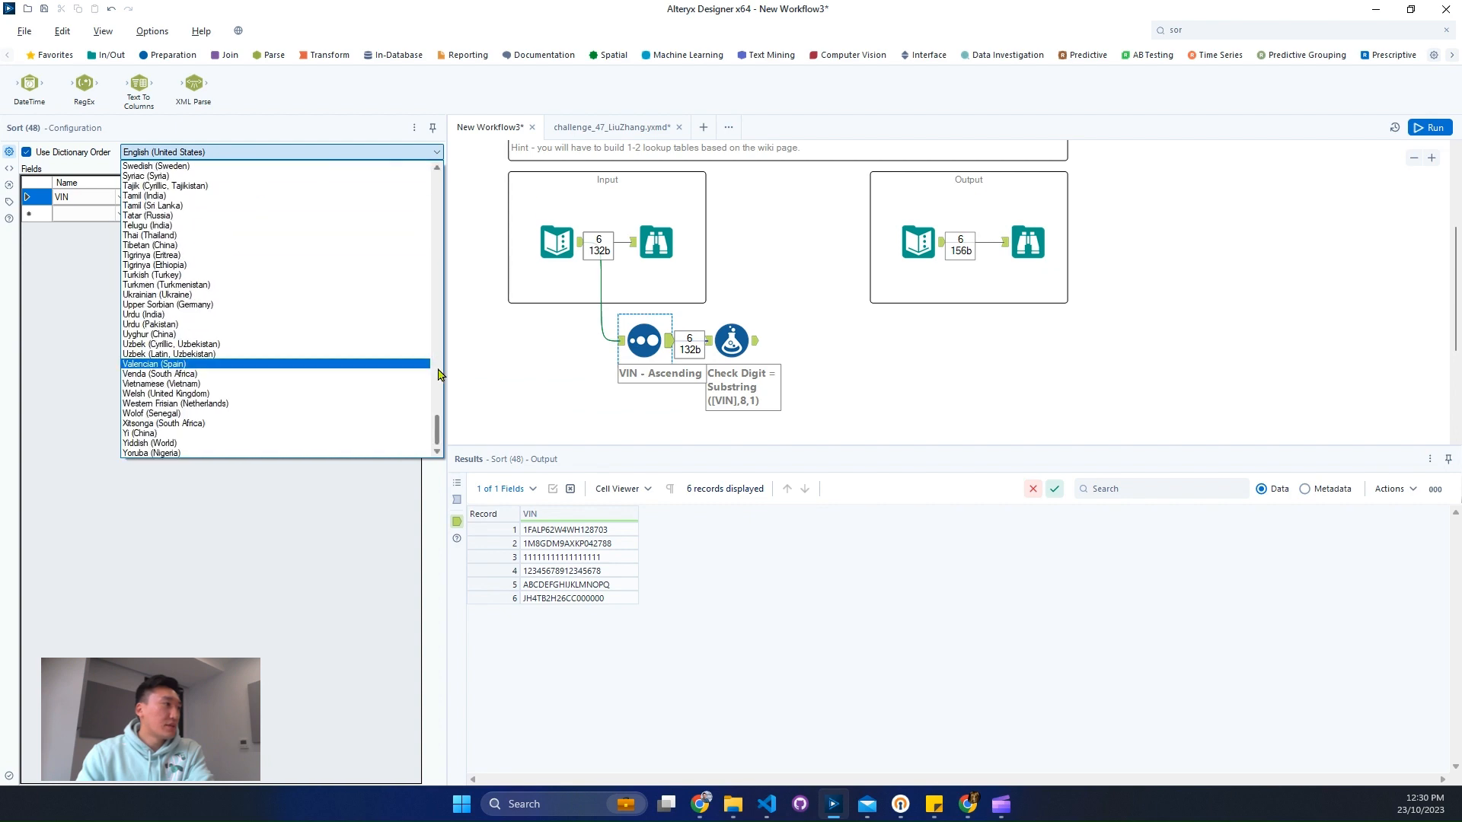
{"action": "left_click_drag", "start_coordinate": [439, 443], "coordinate": [447, 176]}
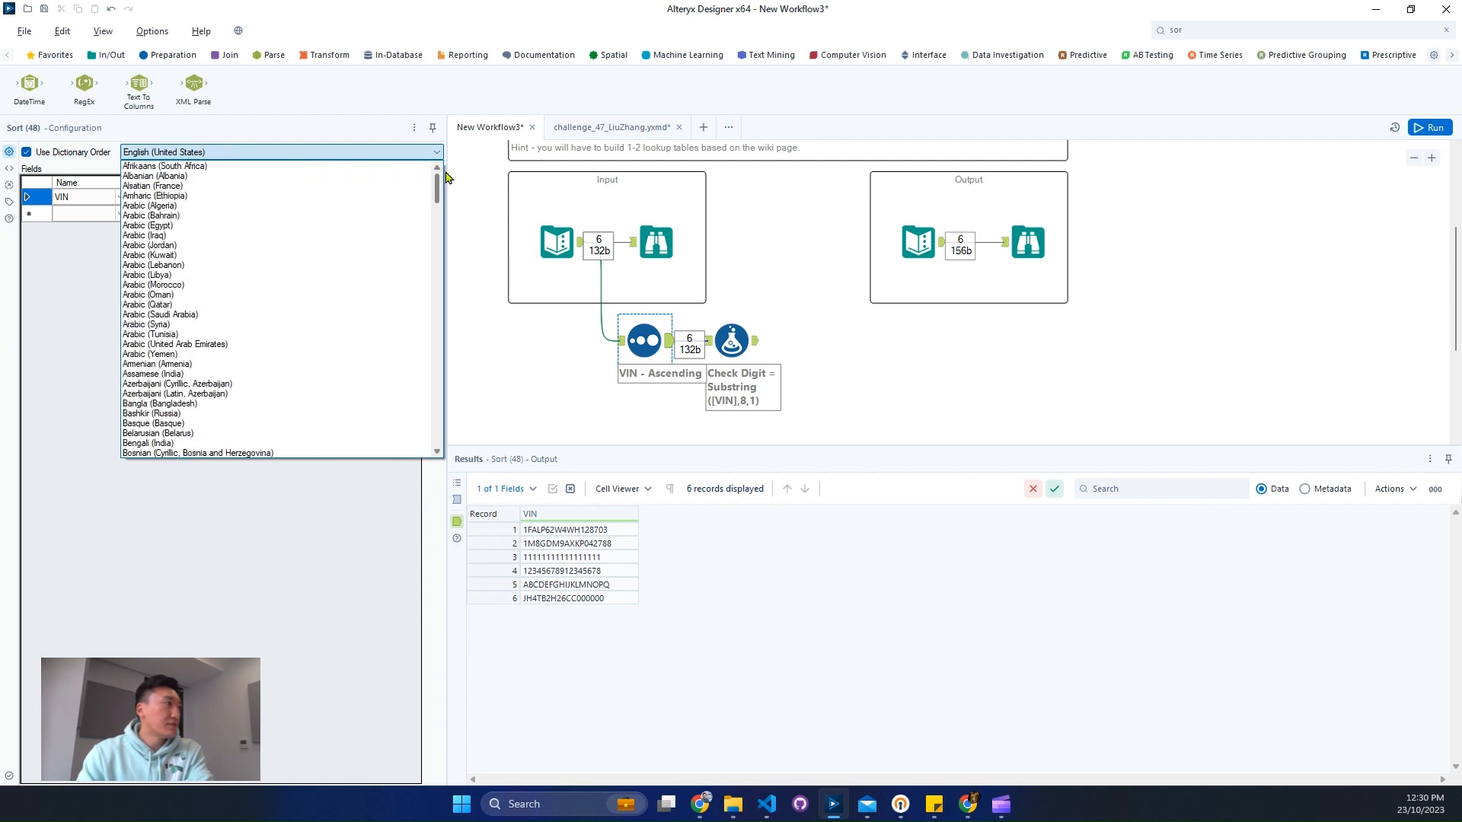
{"action": "left_click", "coordinate": [46, 417]}
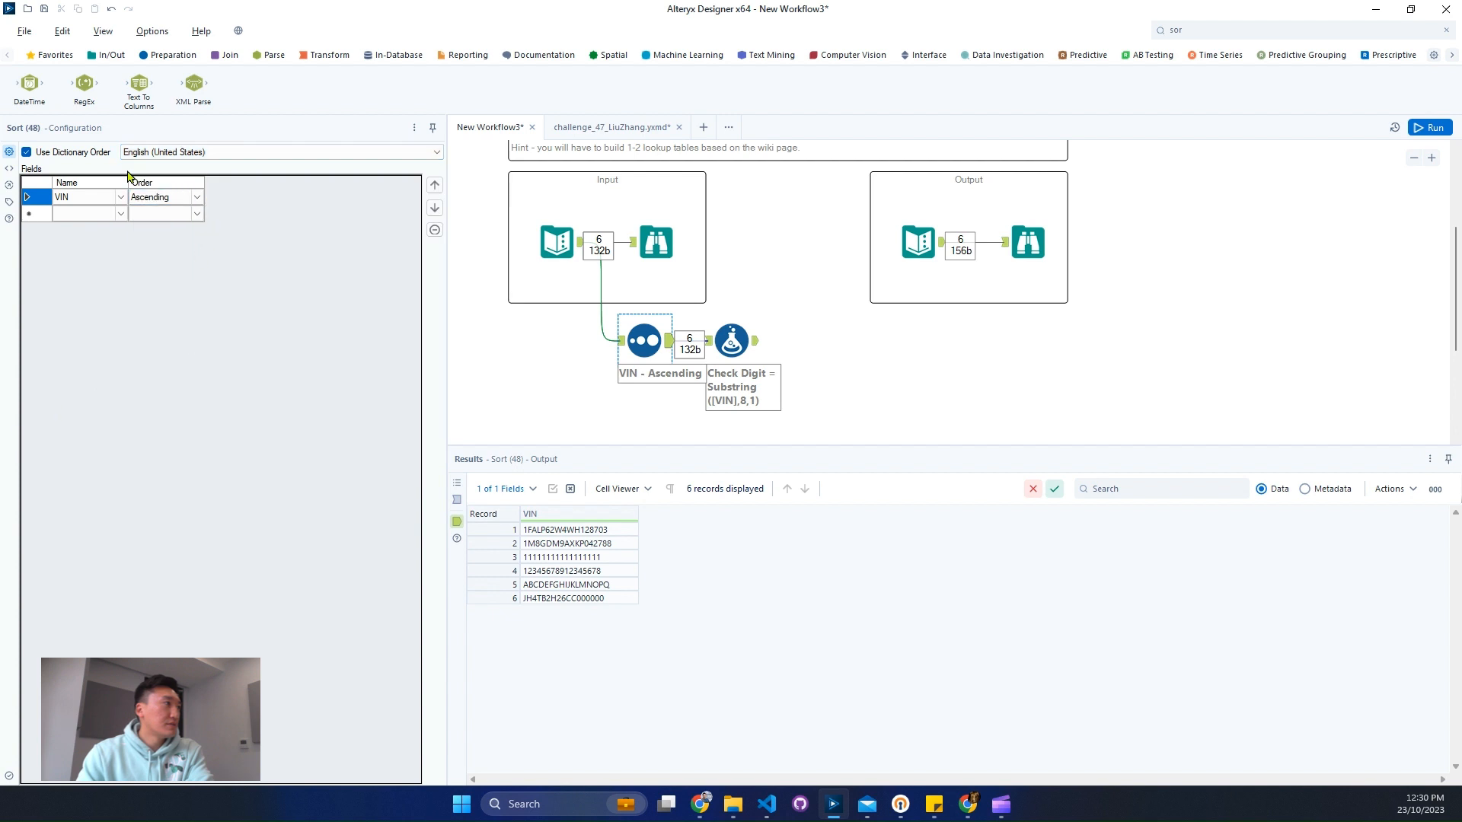
- Turn off Use Dictionary Order in the Sort tool, run the workflow and show the Sort tool's output
{"action": "left_click", "coordinate": [89, 152]}
{"action": "left_click", "coordinate": [1414, 127]}
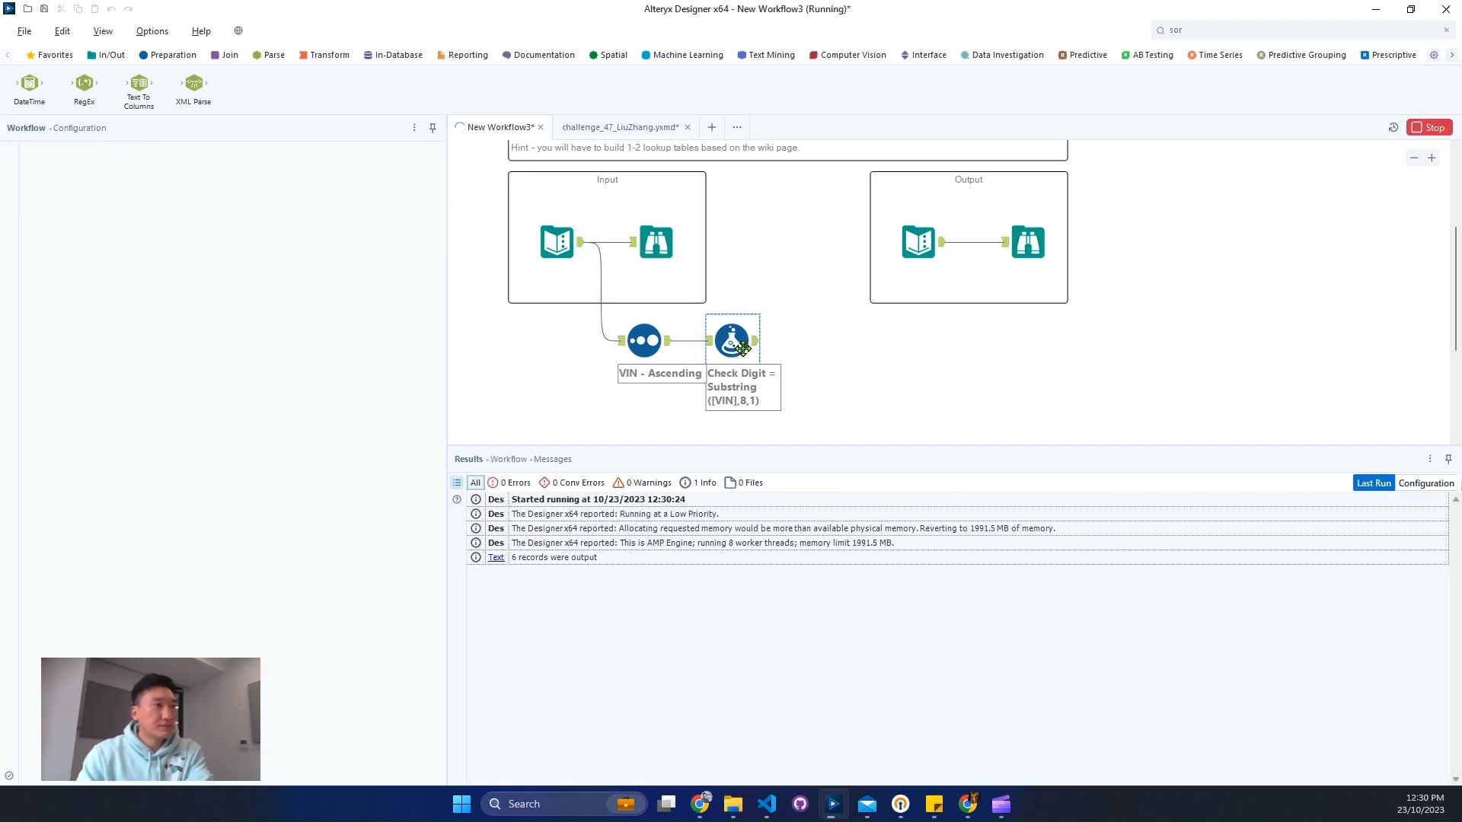
{"action": "left_click", "coordinate": [668, 344]}
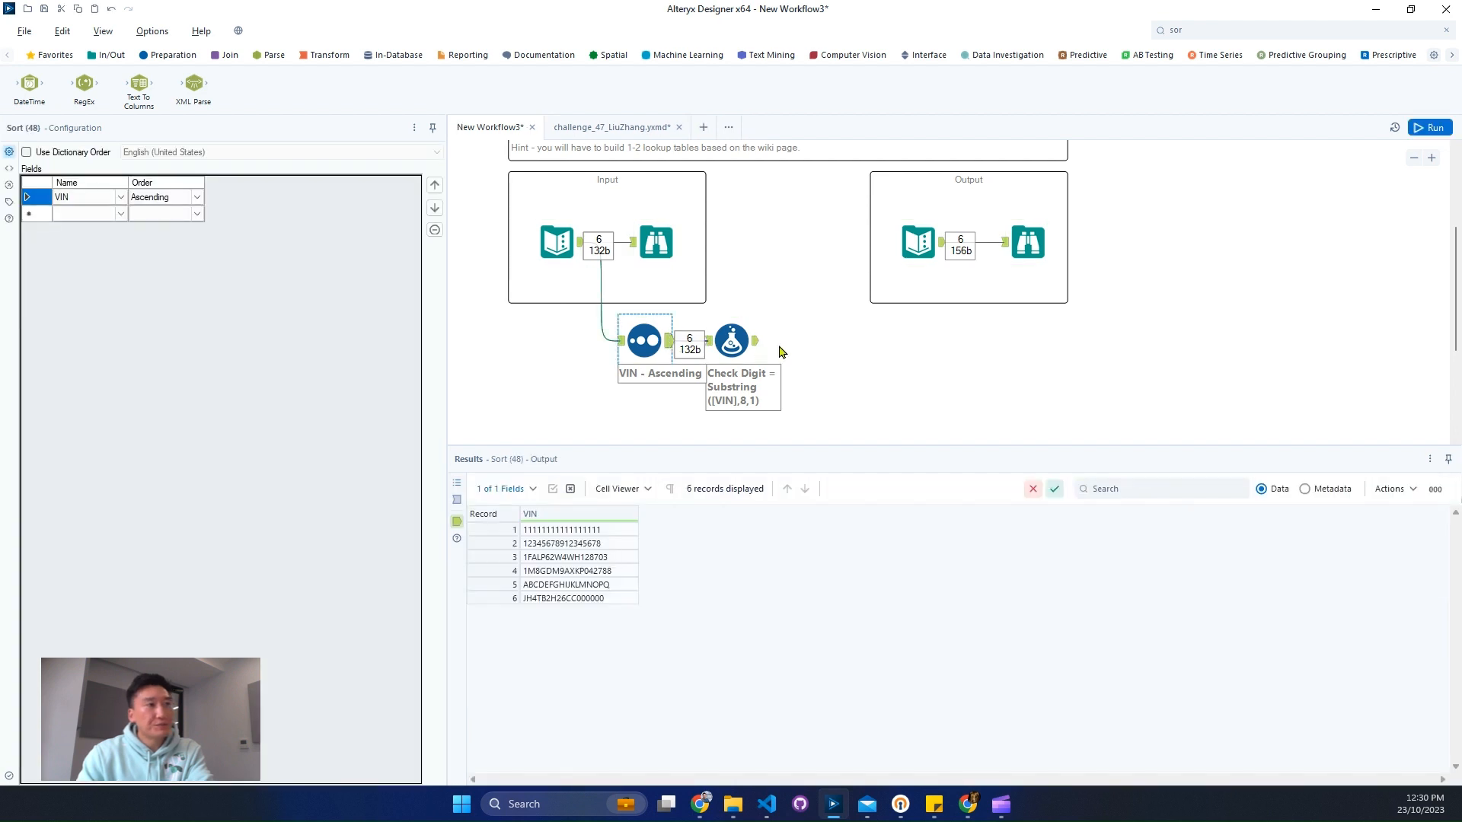
- Compare the Formula tool's Check Digit column with the Check Digit column of the expected output
{"action": "left_click", "coordinate": [740, 342]}
{"action": "left_click_drag", "start_coordinate": [740, 342], "coordinate": [762, 342]}
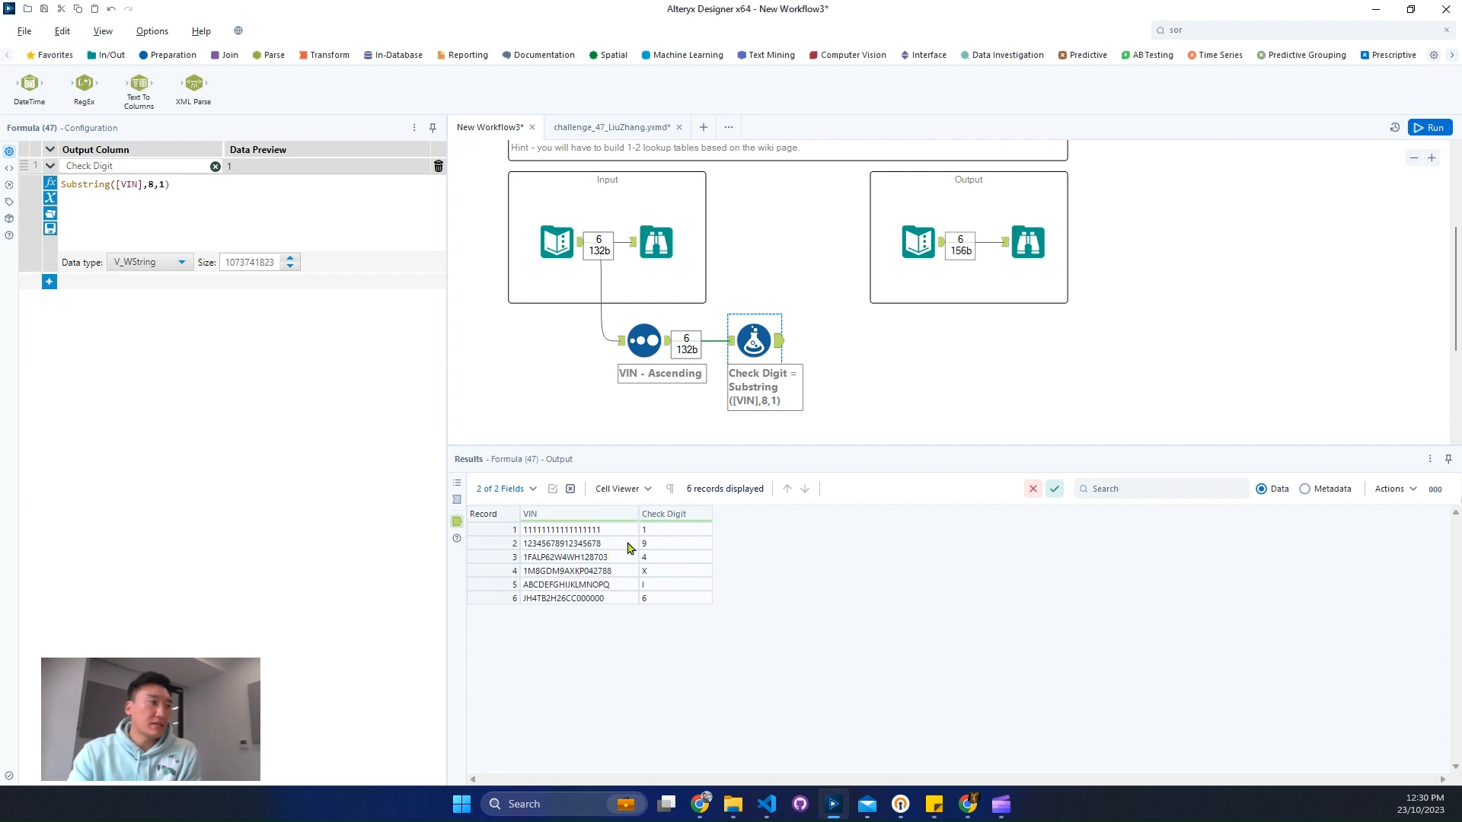
{"action": "left_click", "coordinate": [1039, 244]}
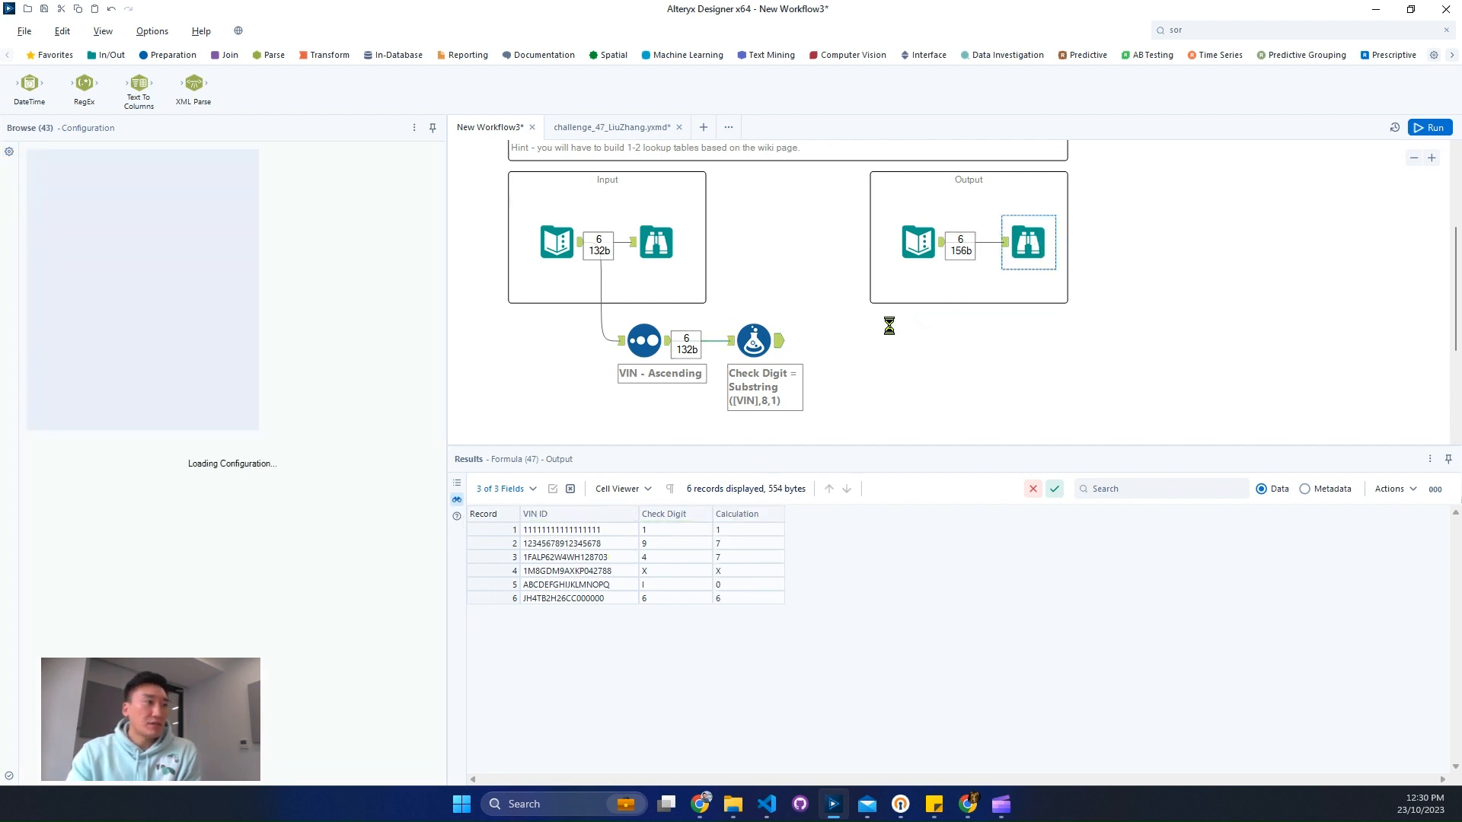
{"action": "left_click_drag", "start_coordinate": [670, 538], "coordinate": [669, 605]}
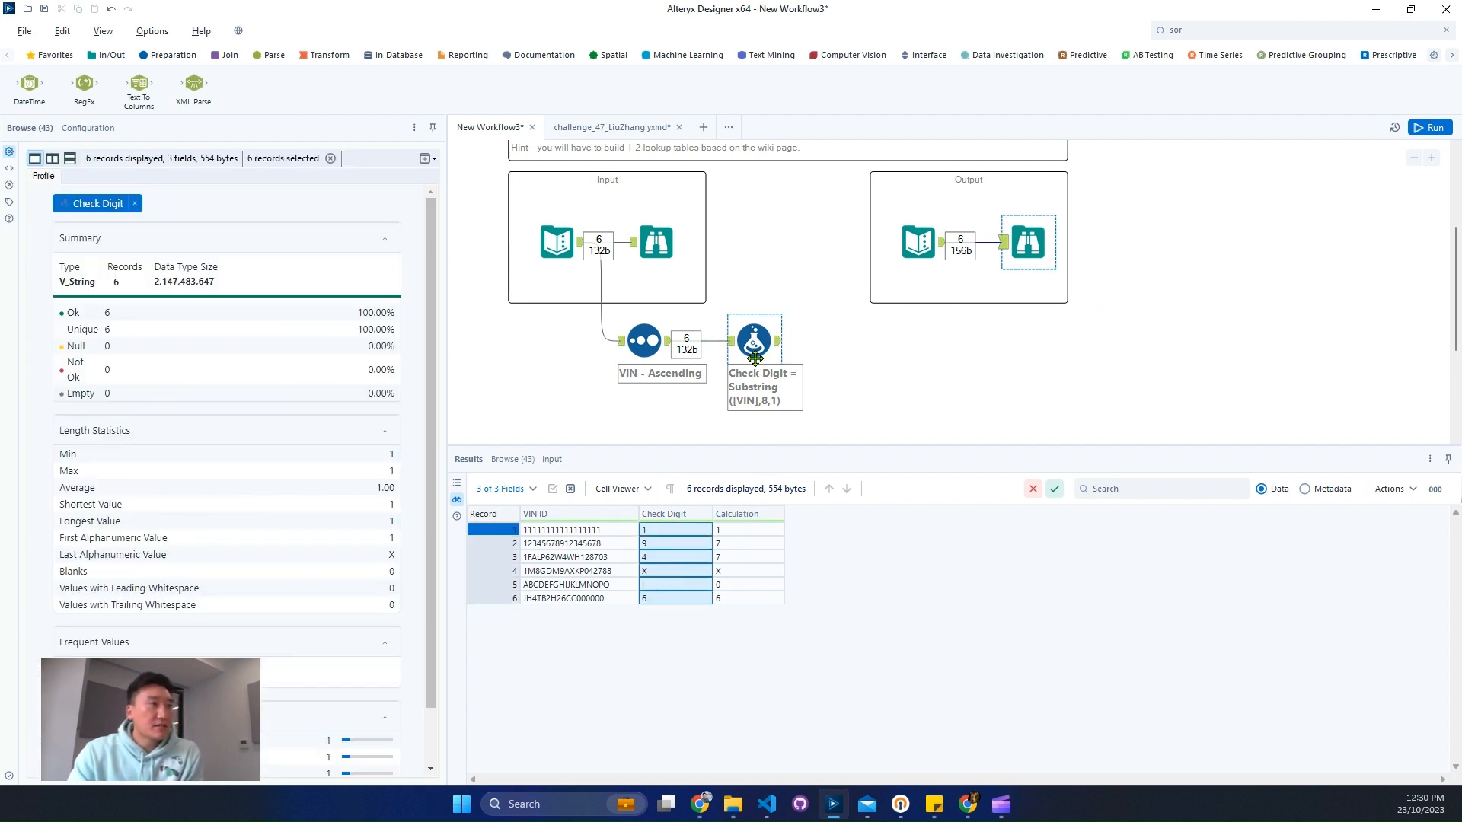
{"action": "left_click", "coordinate": [769, 346]}
{"action": "left_click_drag", "start_coordinate": [680, 538], "coordinate": [676, 597]}
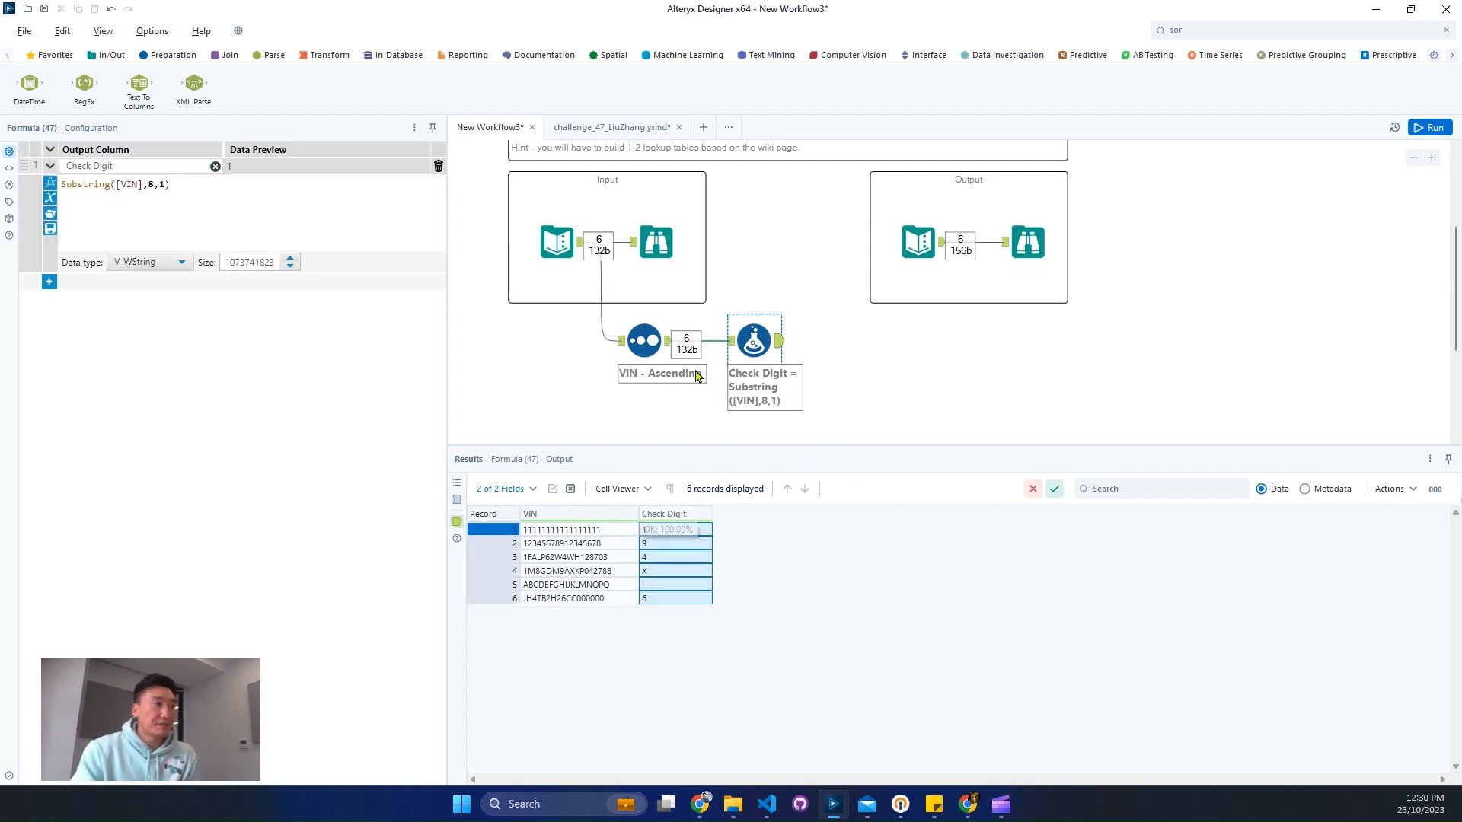
{"action": "left_click", "coordinate": [660, 346]}
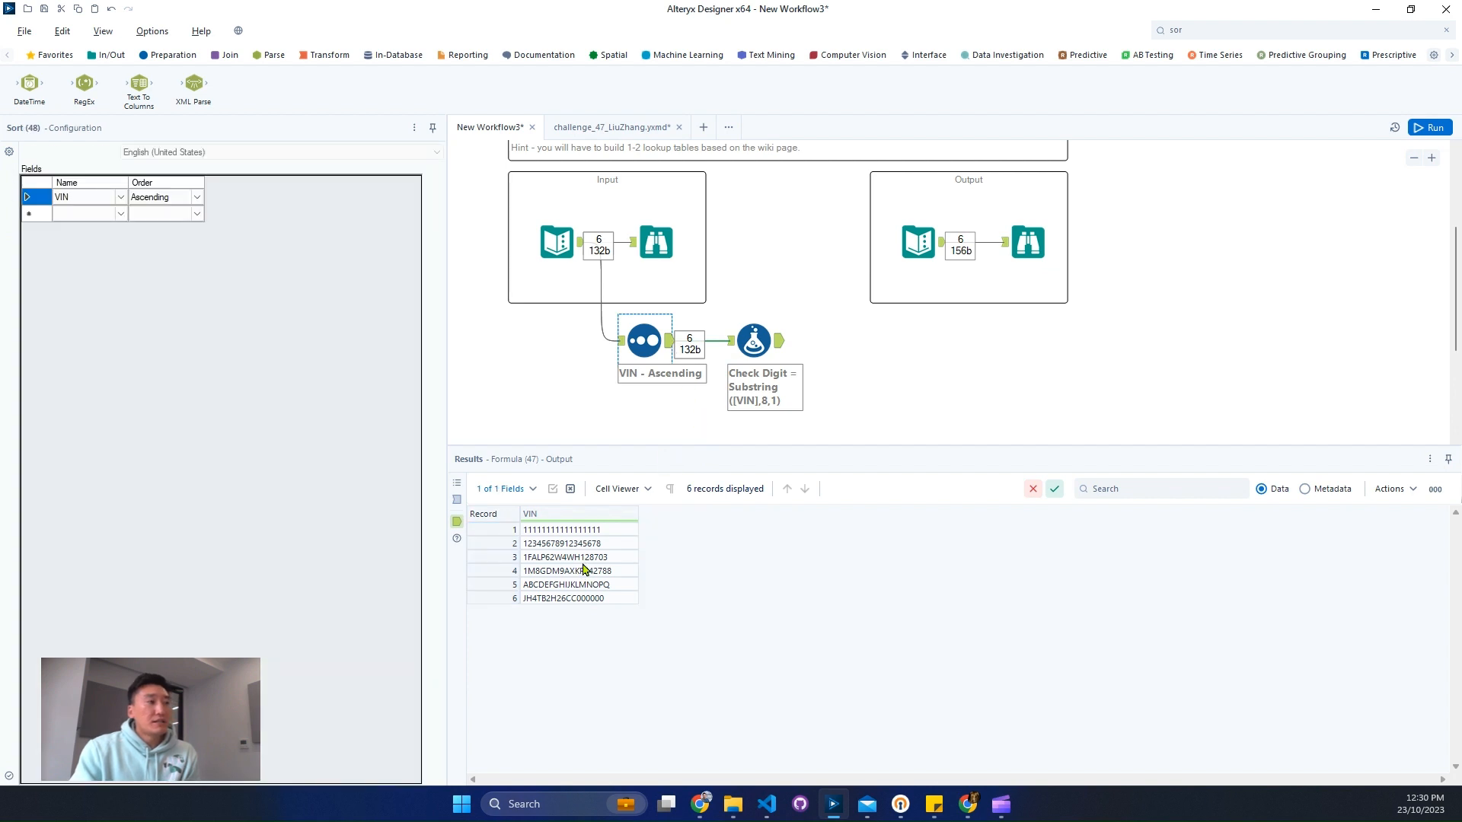
- Add a Record ID tool below the Formula tool and connect it to the Sort tool's output
{"action": "scroll", "coordinate": [850, 359], "scroll_direction": "down", "scroll_amount": 1}
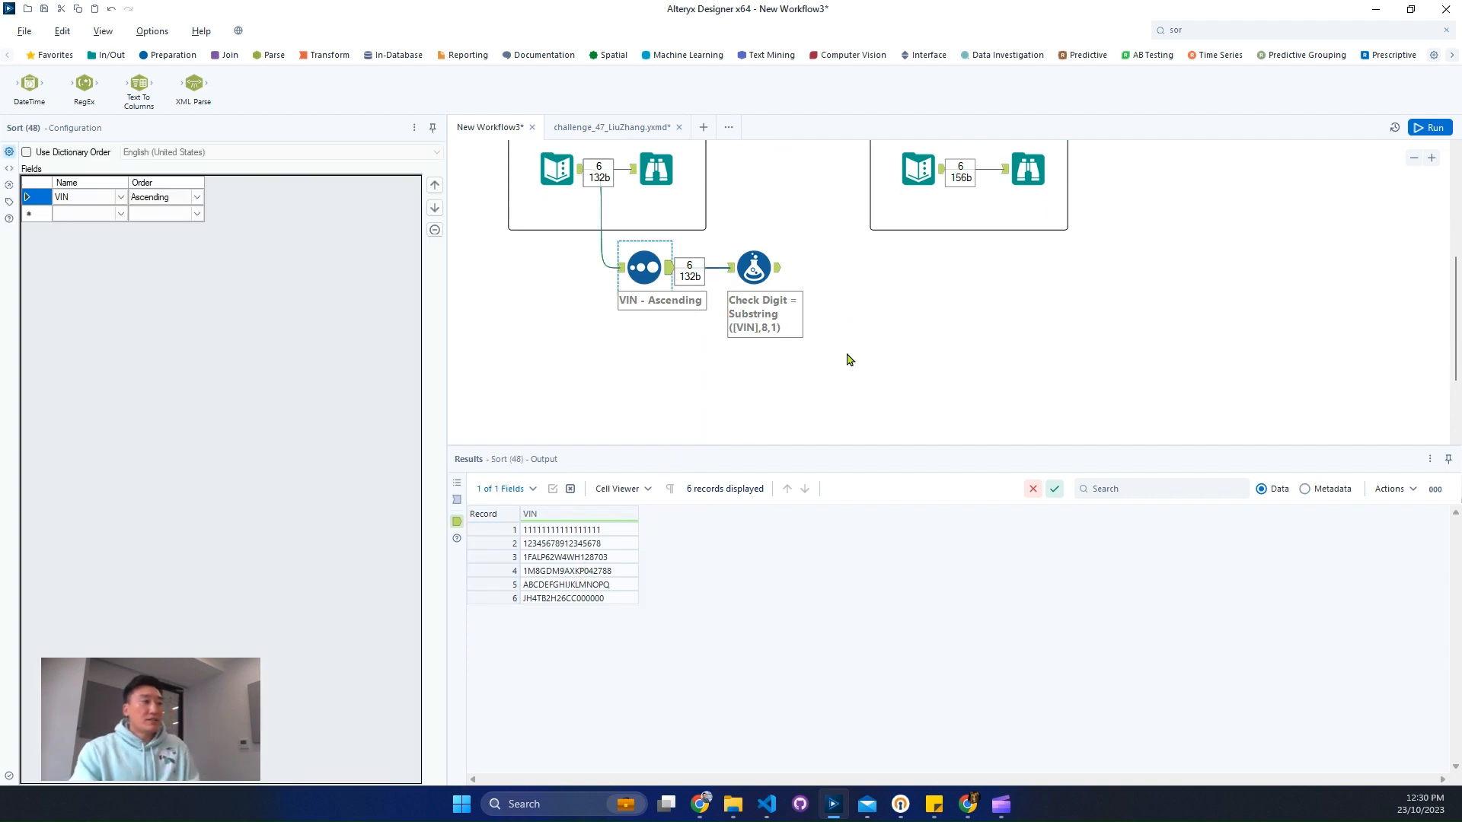
{"action": "left_click", "coordinate": [190, 56]}
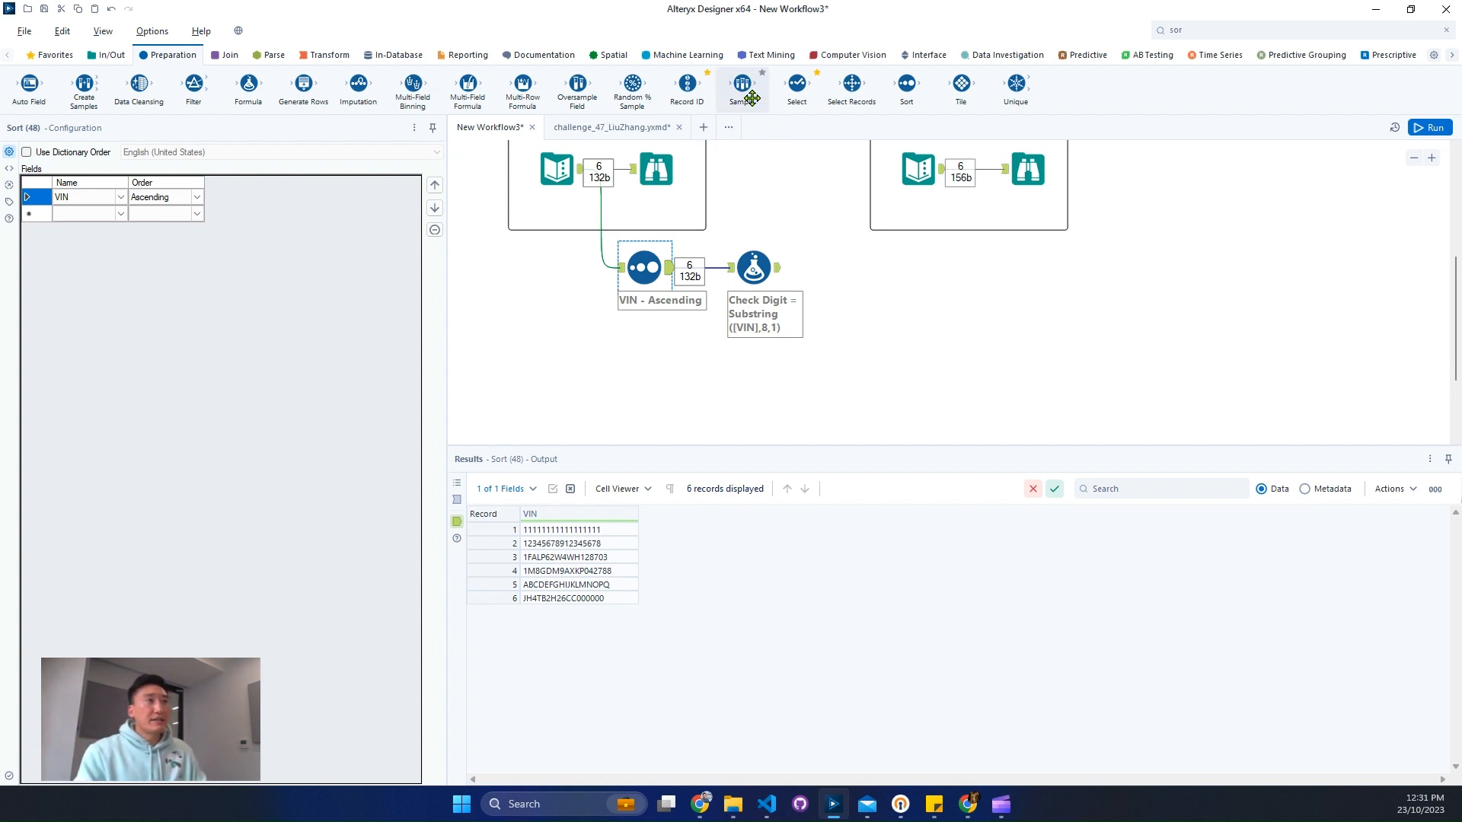
{"action": "left_click_drag", "start_coordinate": [687, 85], "coordinate": [754, 377]}
{"action": "left_click_drag", "start_coordinate": [669, 267], "coordinate": [730, 378]}
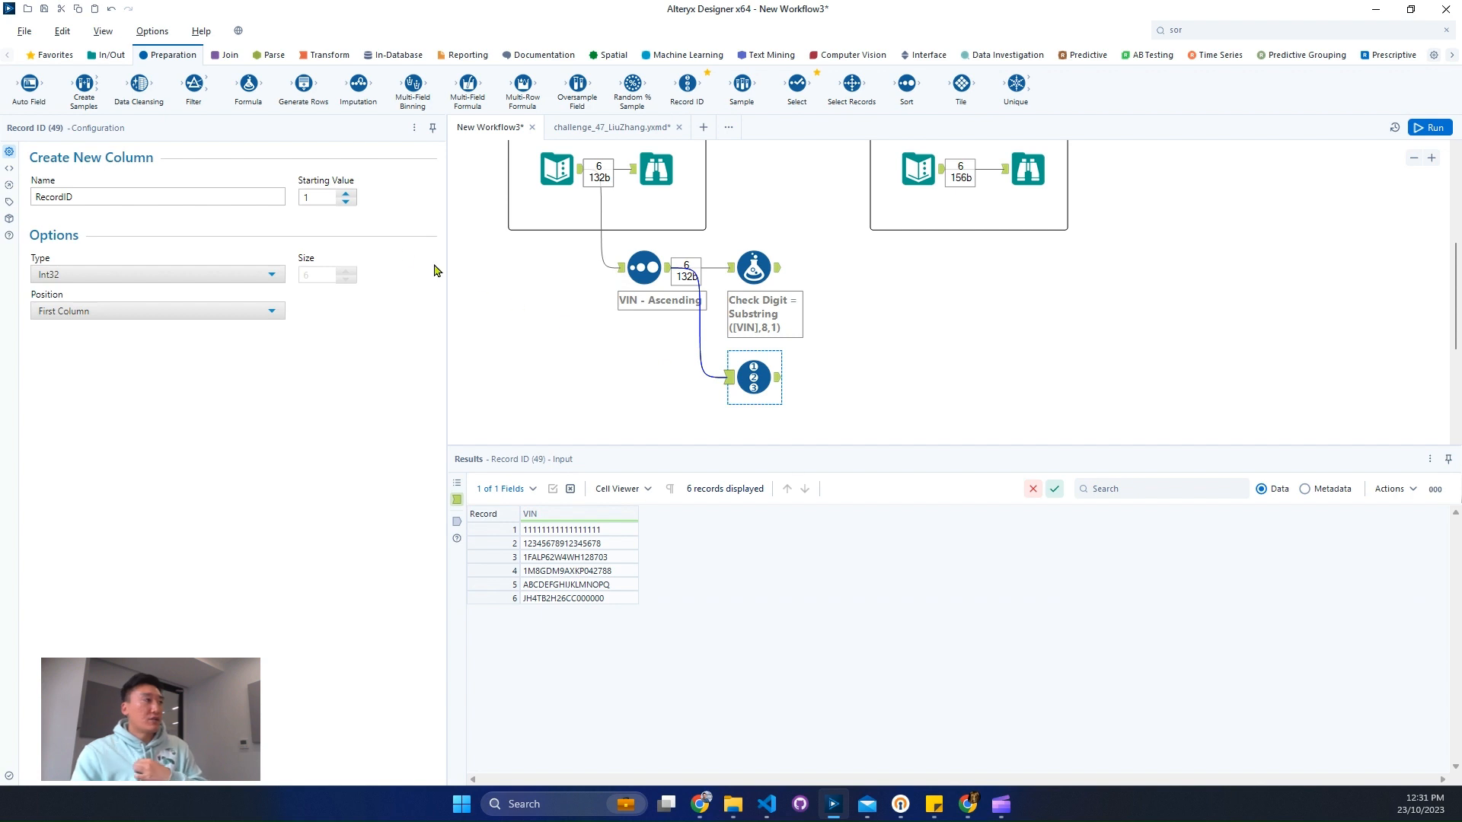
- Add a RegEx tool after the Record ID tool, connected to its output
{"action": "left_click", "coordinate": [1200, 31]}
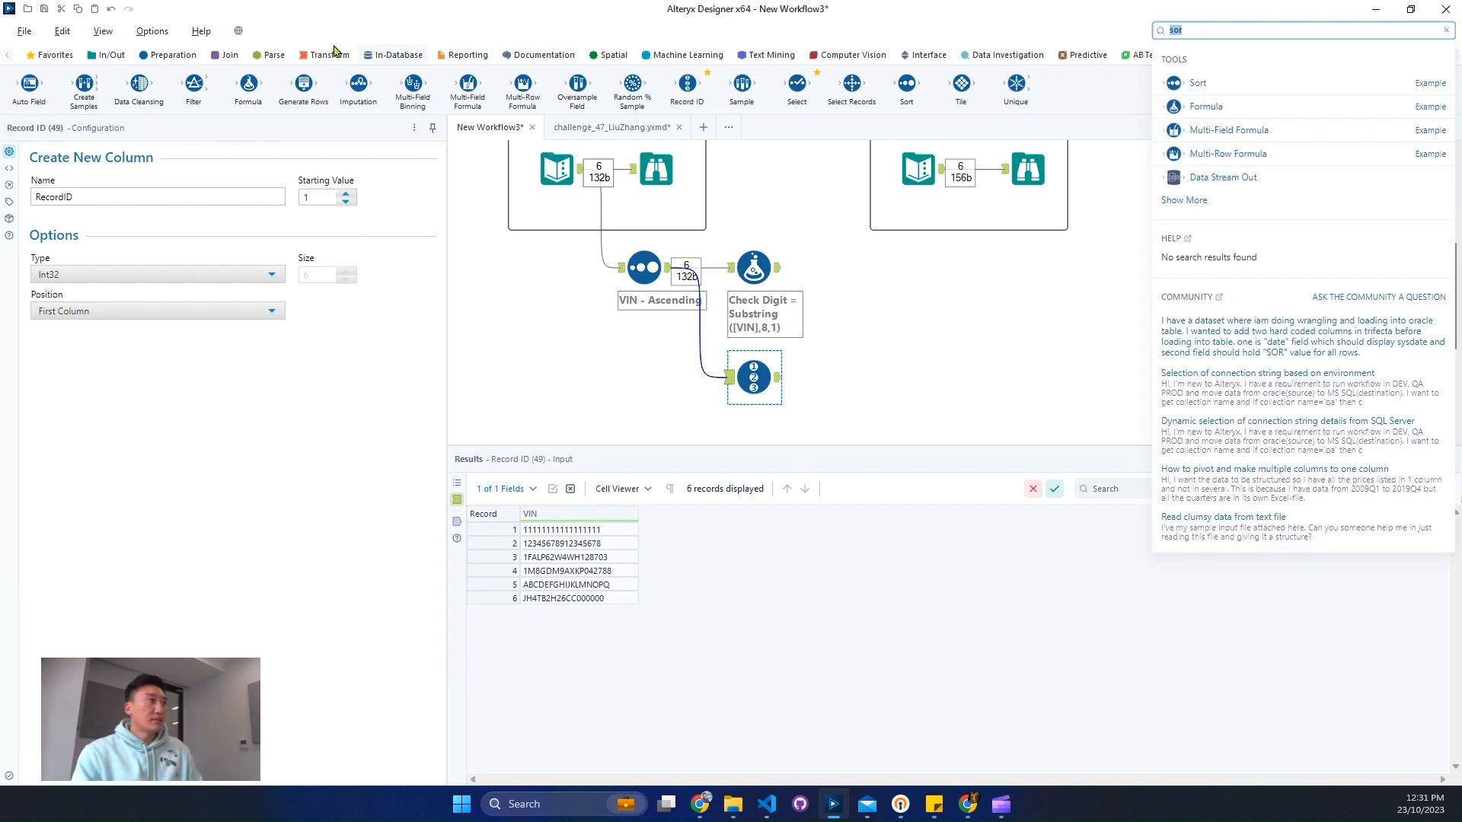
{"action": "left_click", "coordinate": [279, 59]}
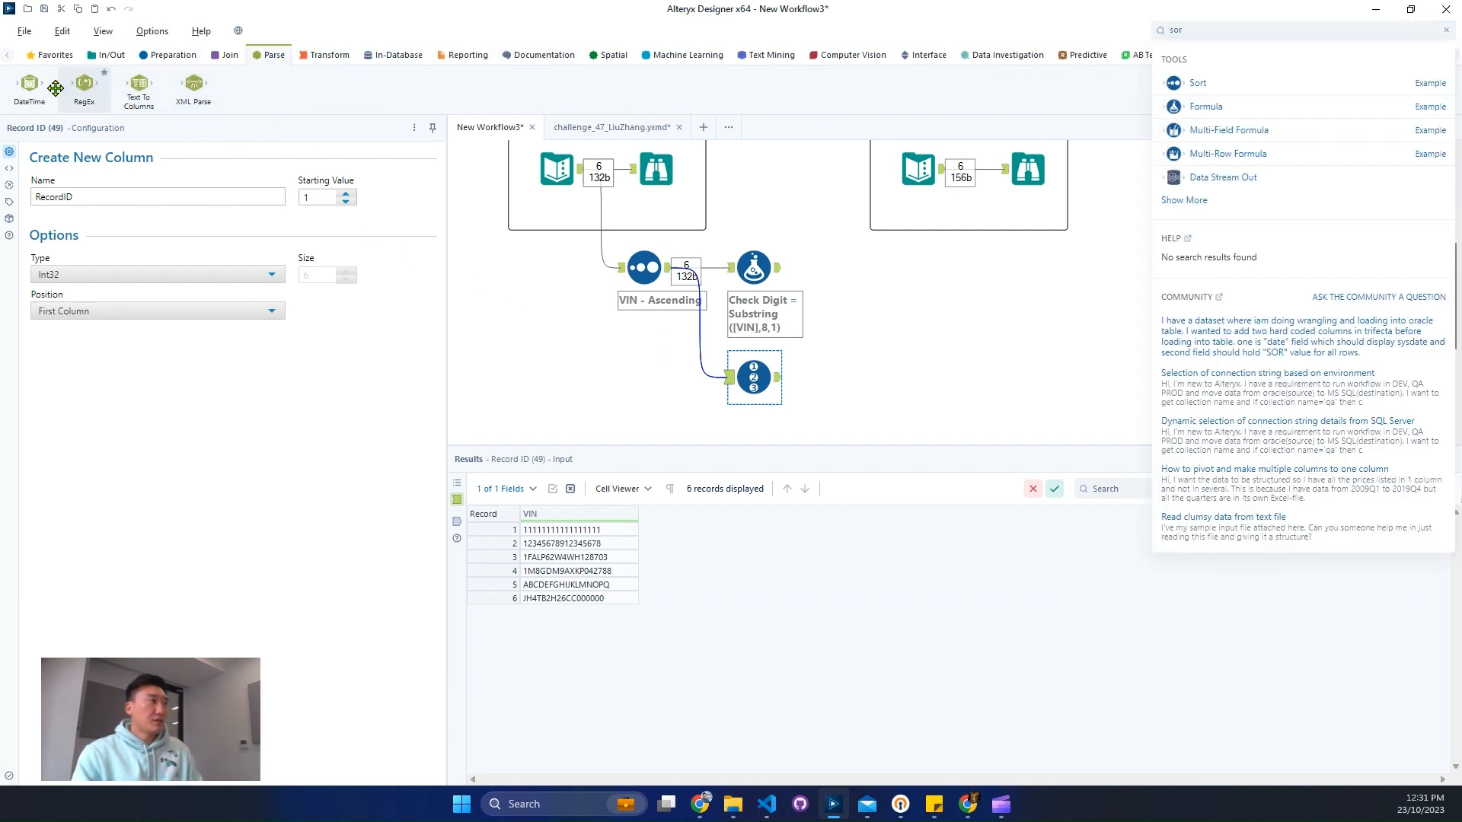
{"action": "left_click_drag", "start_coordinate": [105, 82], "coordinate": [853, 377]}
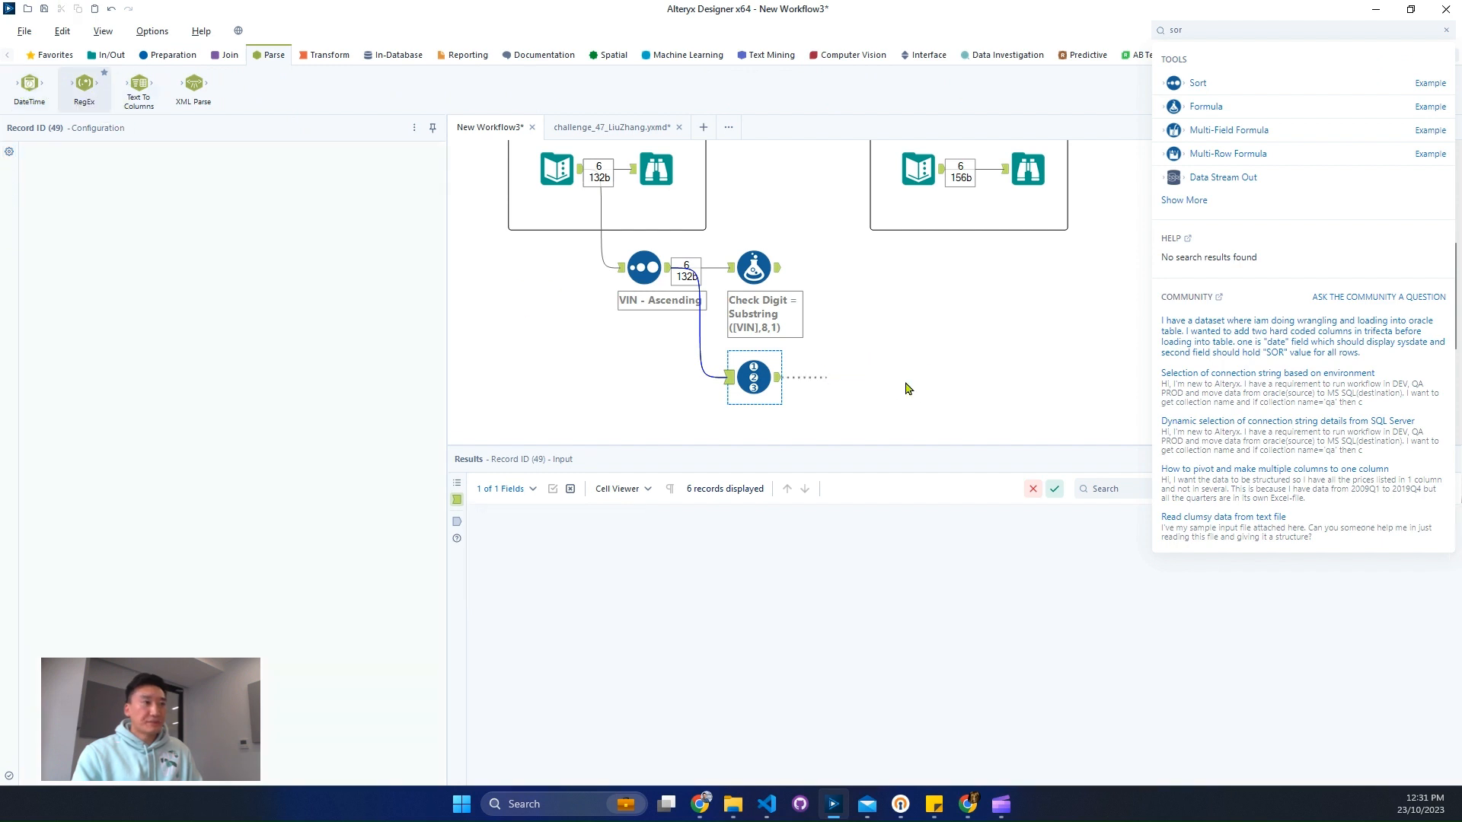
{"action": "left_click", "coordinate": [1446, 30]}
- Set the RegEx expression on VIN to "." with the Tokenize output method split to rows, and run the workflow
{"action": "left_click", "coordinate": [196, 304]}
{"action": "type", "text": "."}
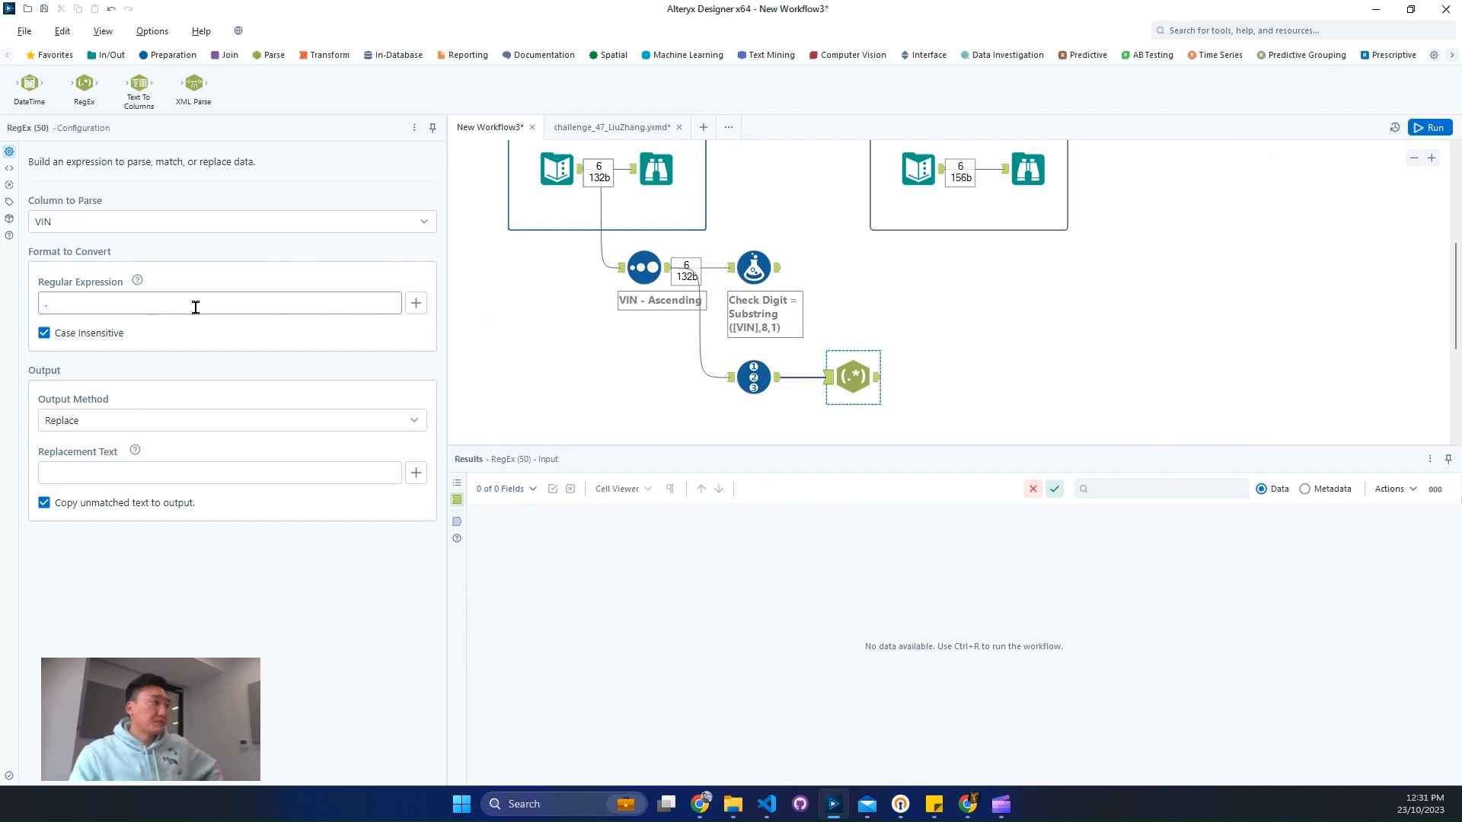
{"action": "left_click", "coordinate": [93, 423]}
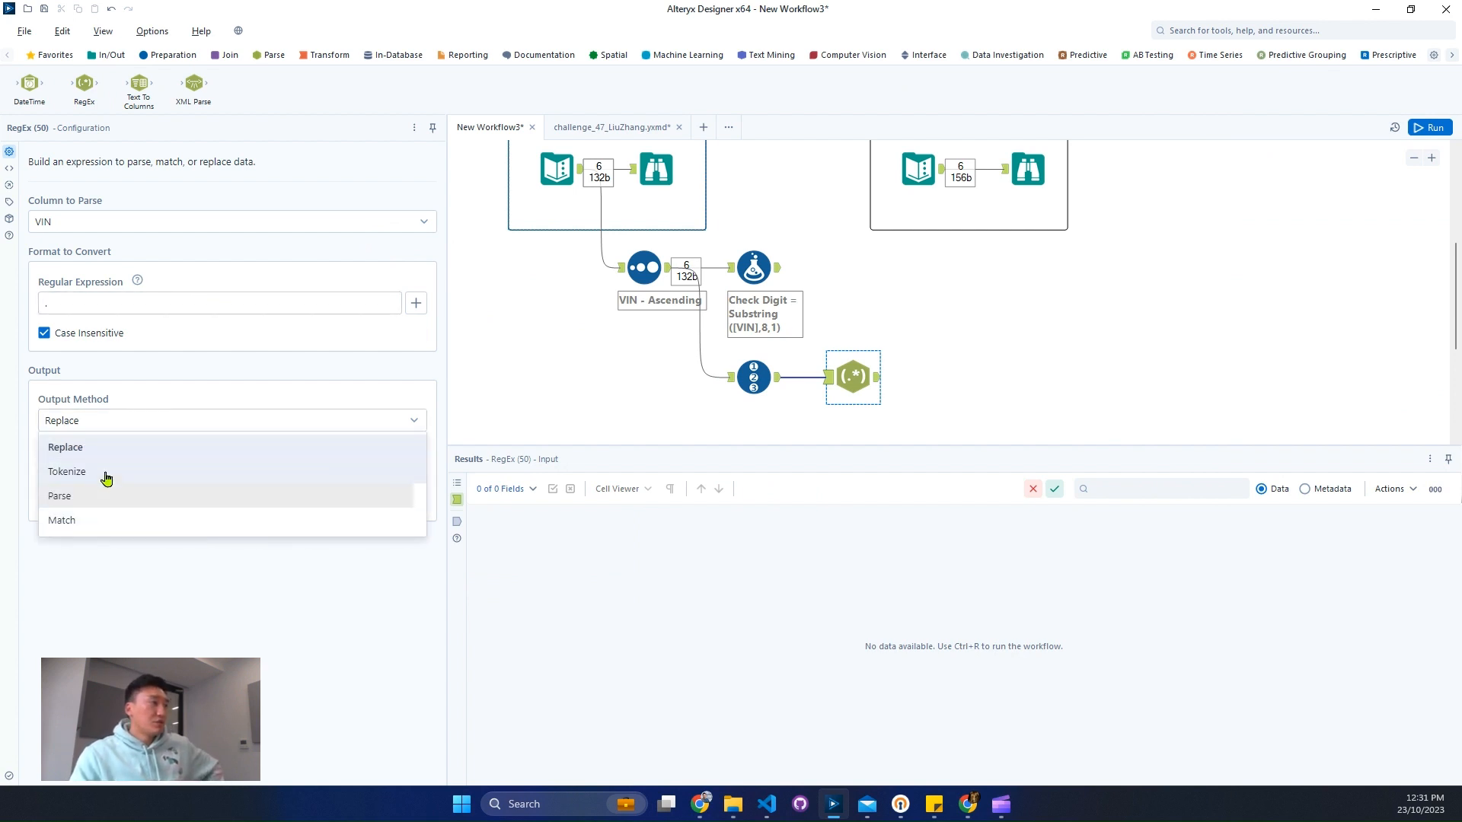
{"action": "left_click", "coordinate": [104, 474]}
{"action": "left_click", "coordinate": [65, 626]}
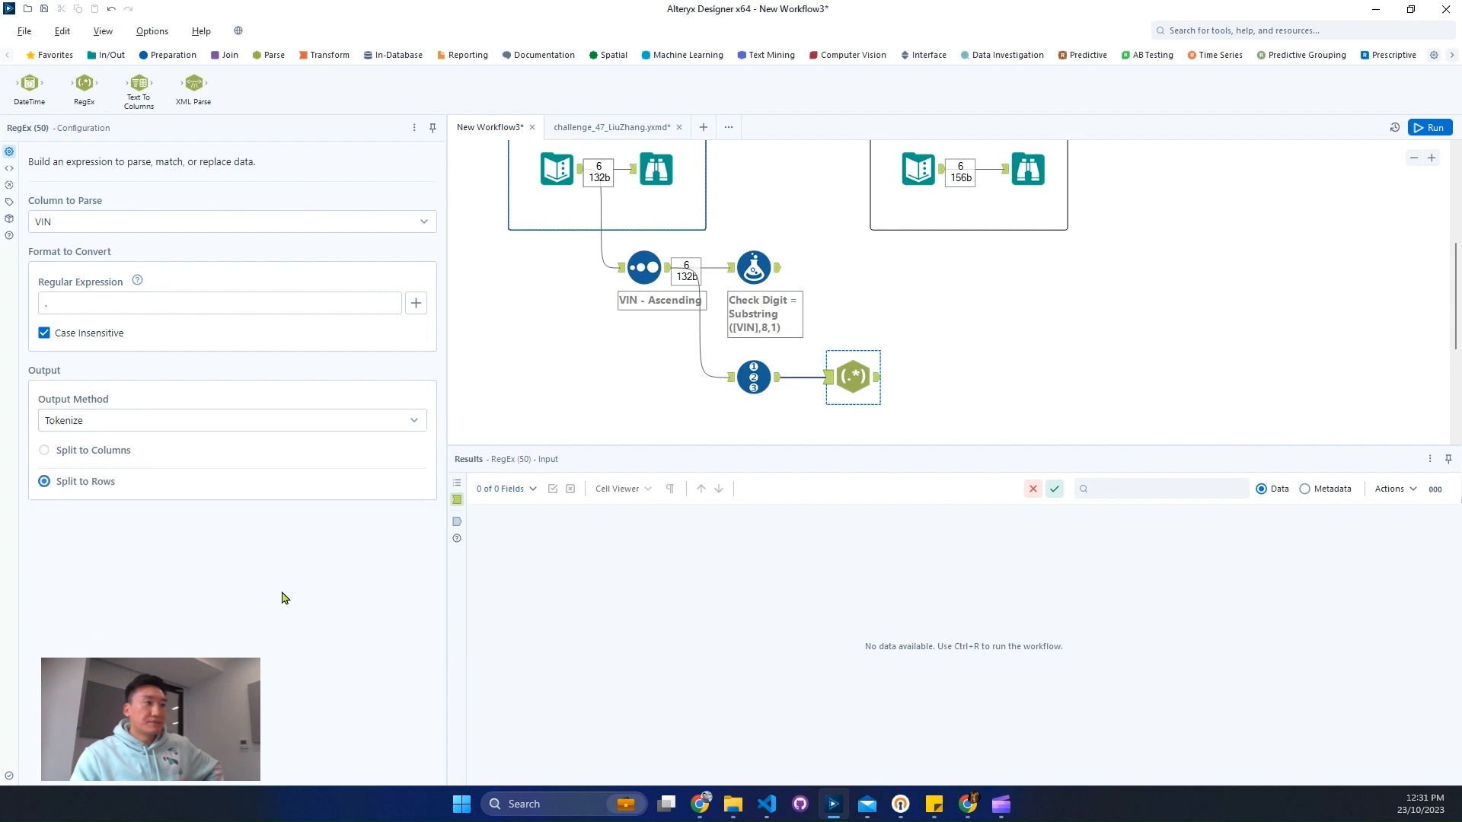
{"action": "left_click", "coordinate": [1432, 129]}
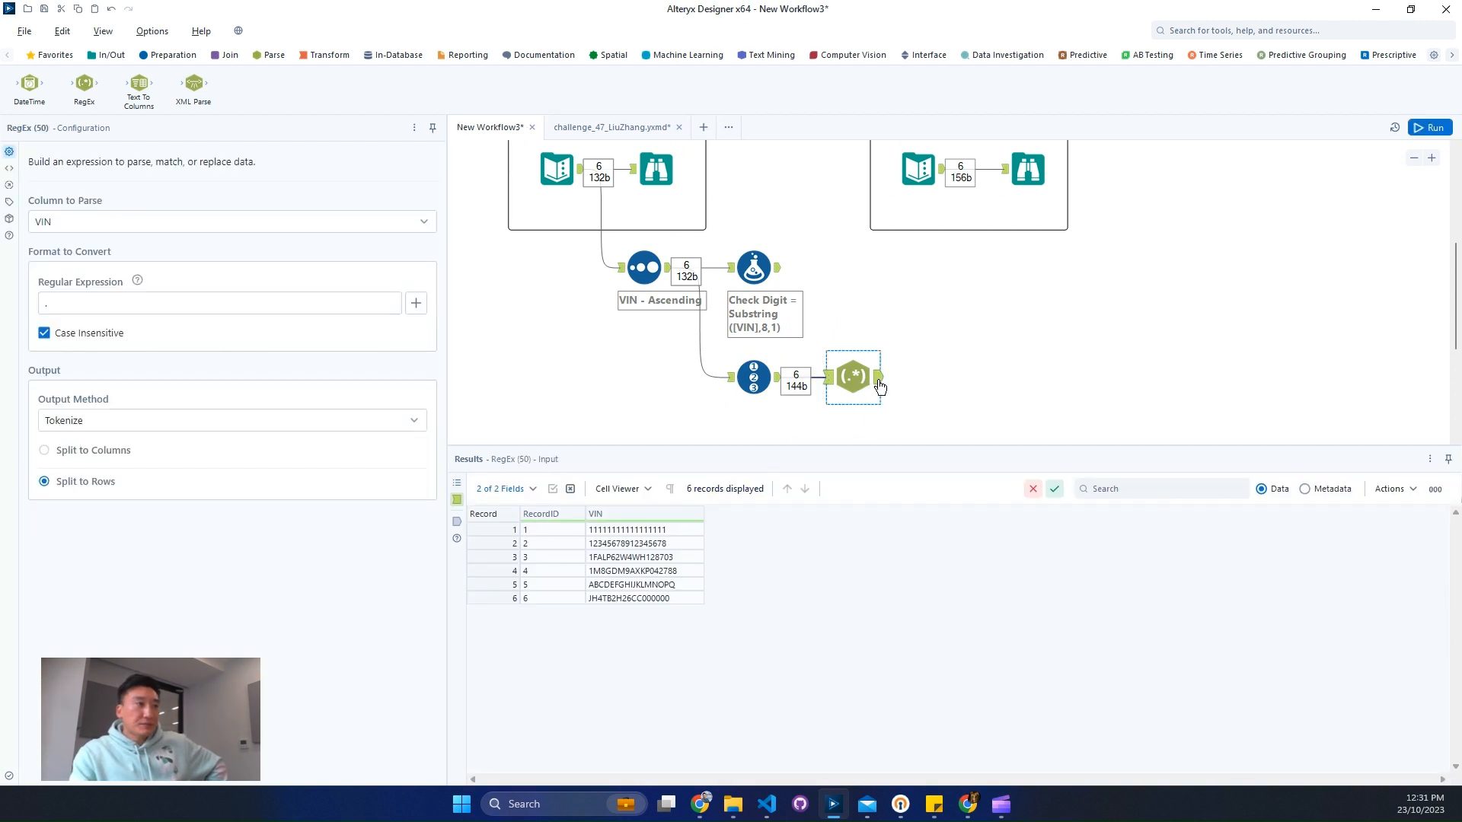
- Examine in the RegEx output how each VIN's characters are split into rows under RecordID 1, 2 and 3
{"action": "scroll", "coordinate": [768, 621], "scroll_direction": "down", "scroll_amount": 4}
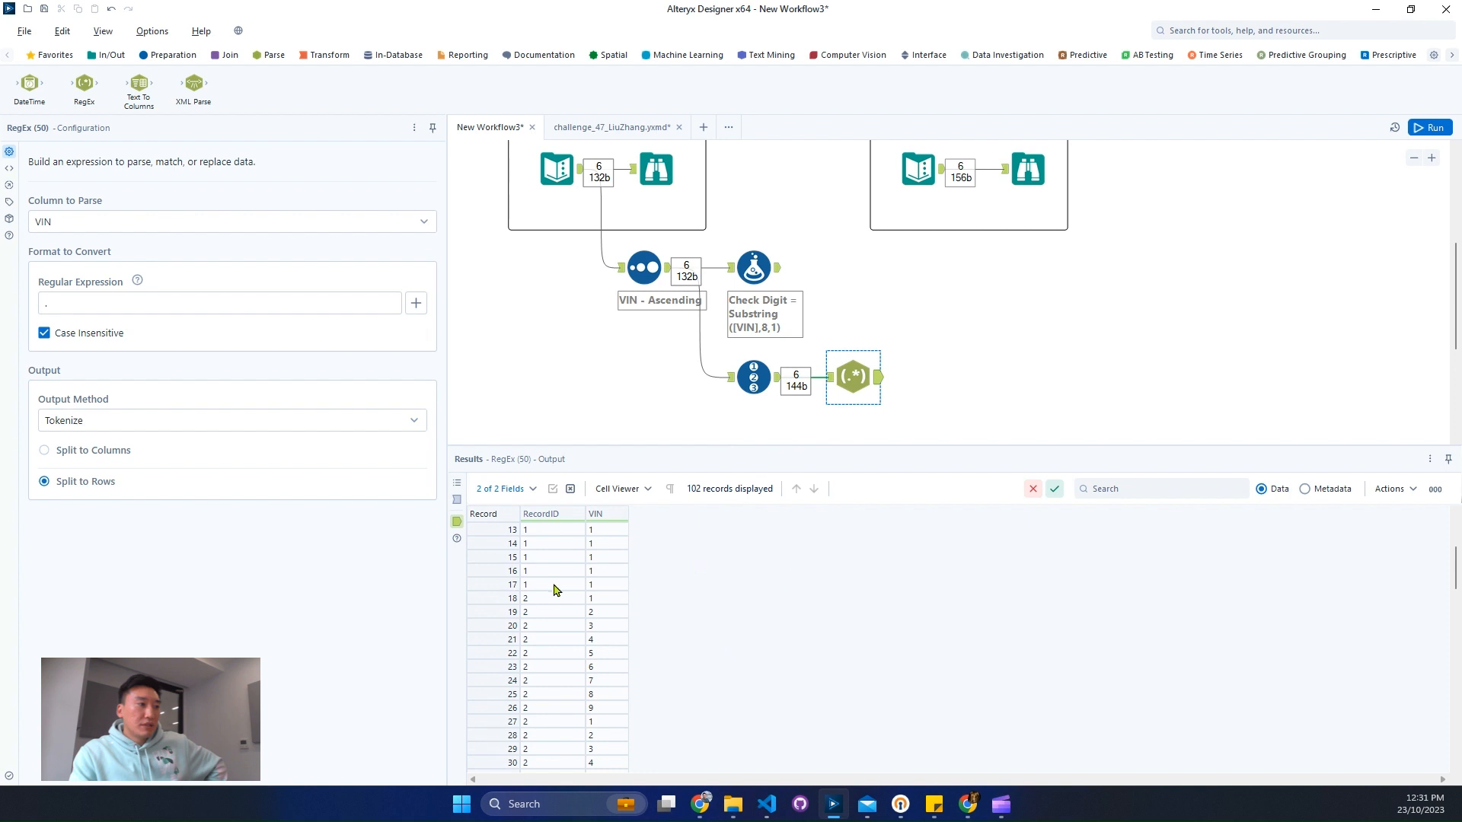
{"action": "left_click_drag", "start_coordinate": [486, 598], "coordinate": [493, 686]}
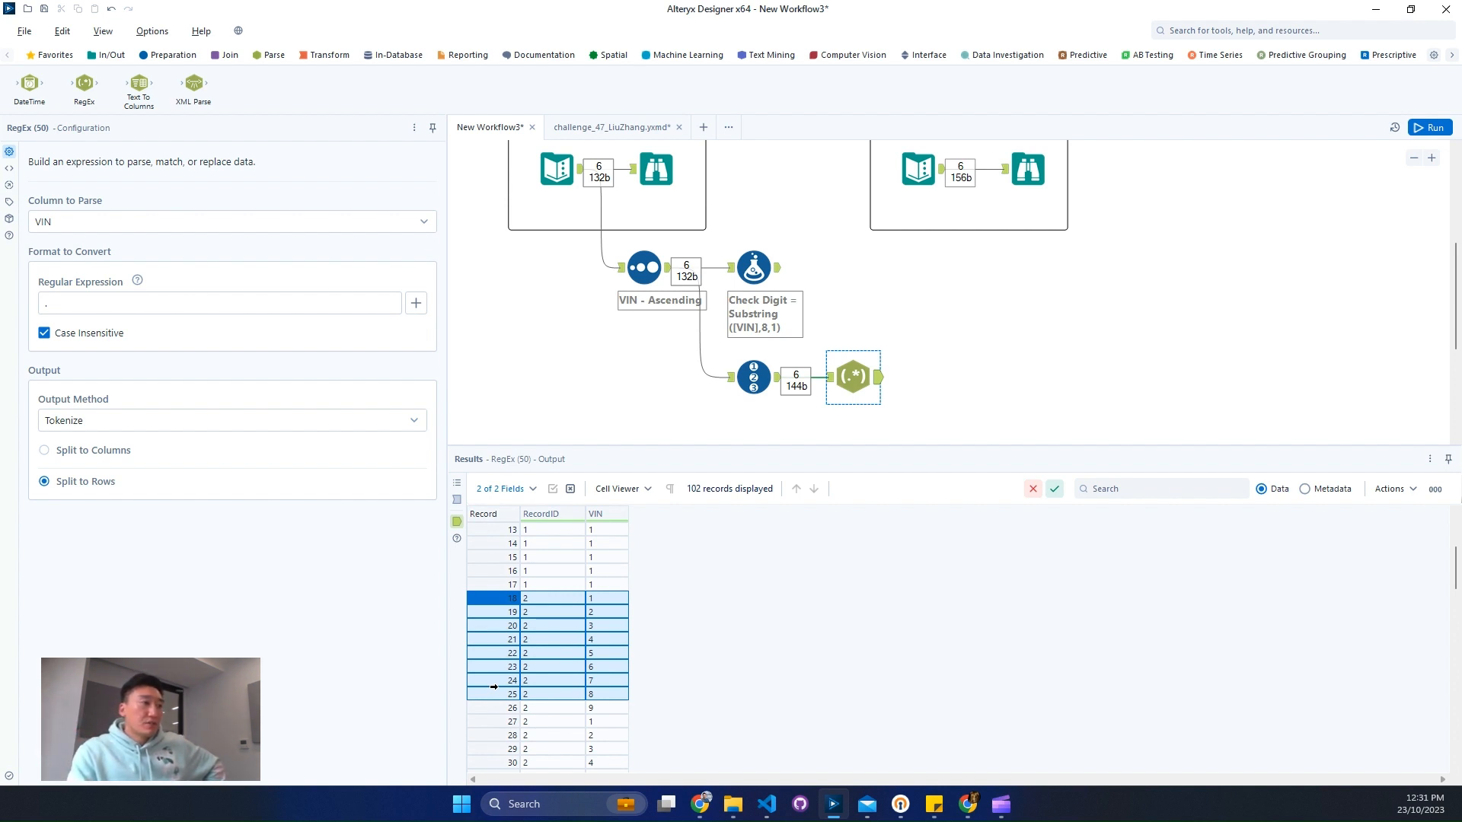
{"action": "left_click_drag", "start_coordinate": [499, 584], "coordinate": [497, 504]}
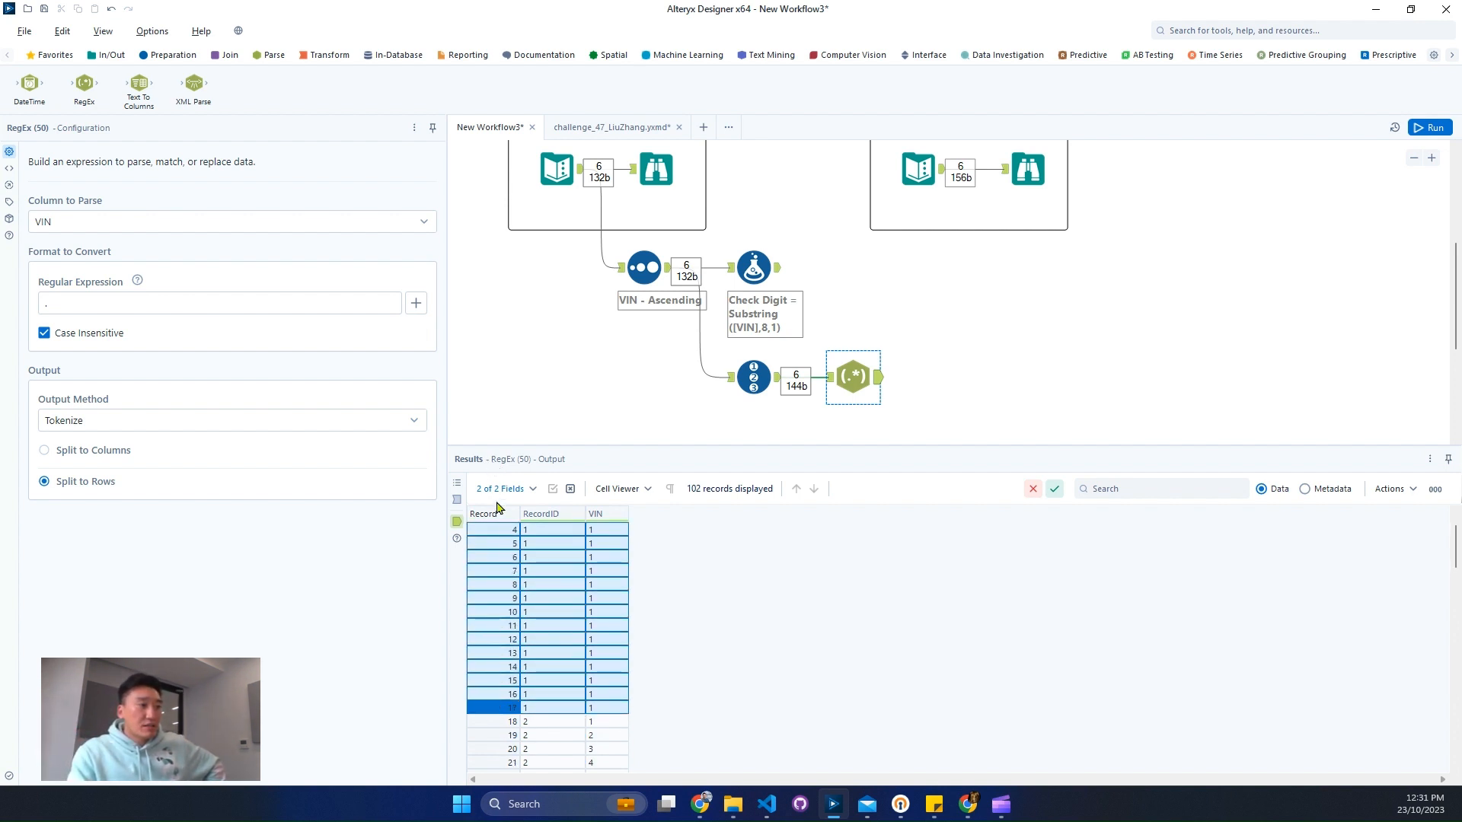
{"action": "scroll", "coordinate": [544, 657], "scroll_direction": "down", "scroll_amount": 1}
{"action": "scroll", "coordinate": [545, 662], "scroll_direction": "down", "scroll_amount": 3}
{"action": "left_click_drag", "start_coordinate": [508, 558], "coordinate": [519, 643]}
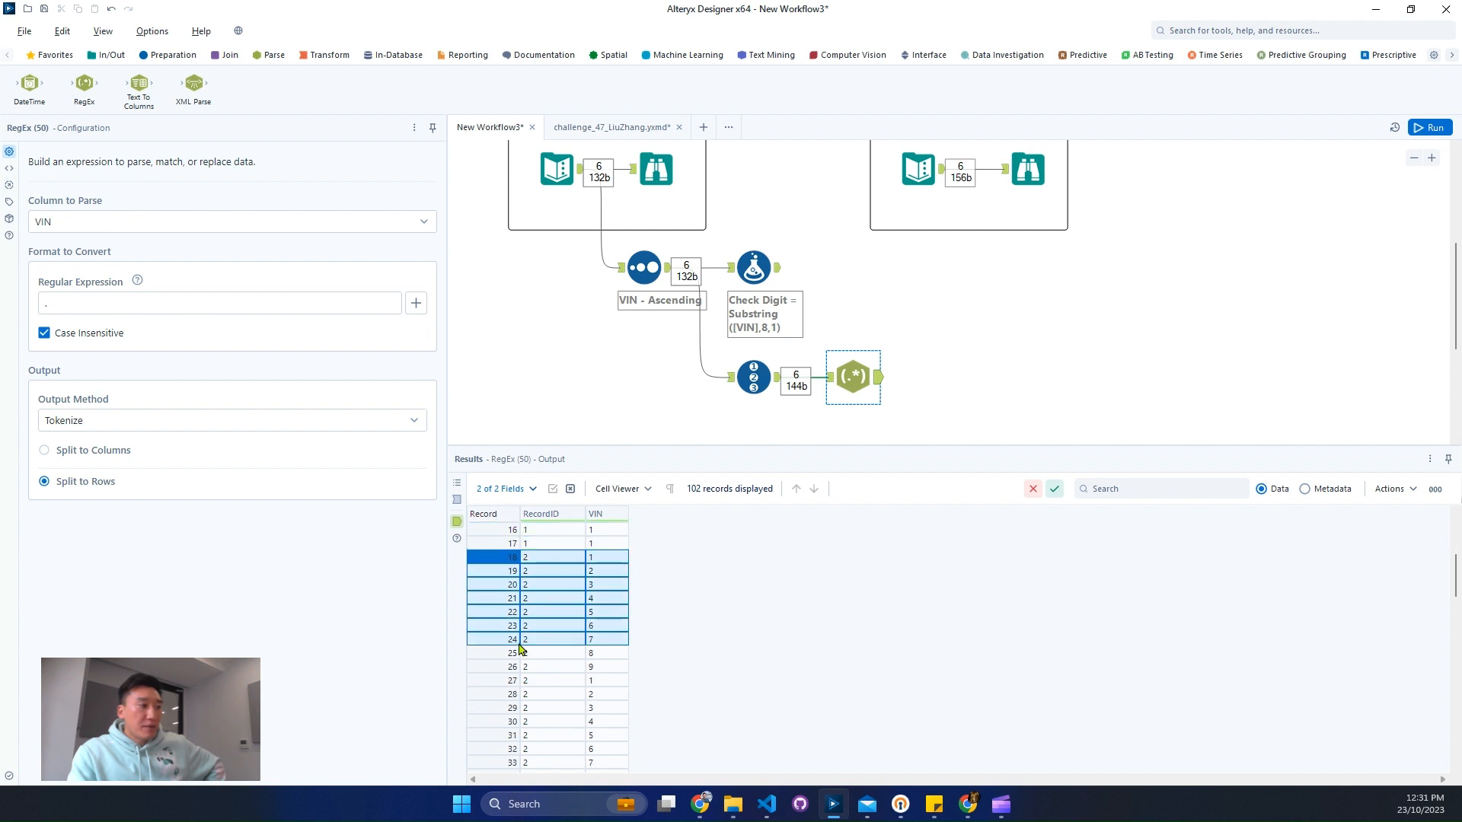
{"action": "scroll", "coordinate": [519, 645], "scroll_direction": "down", "scroll_amount": 3}
{"action": "left_click", "coordinate": [487, 636]}
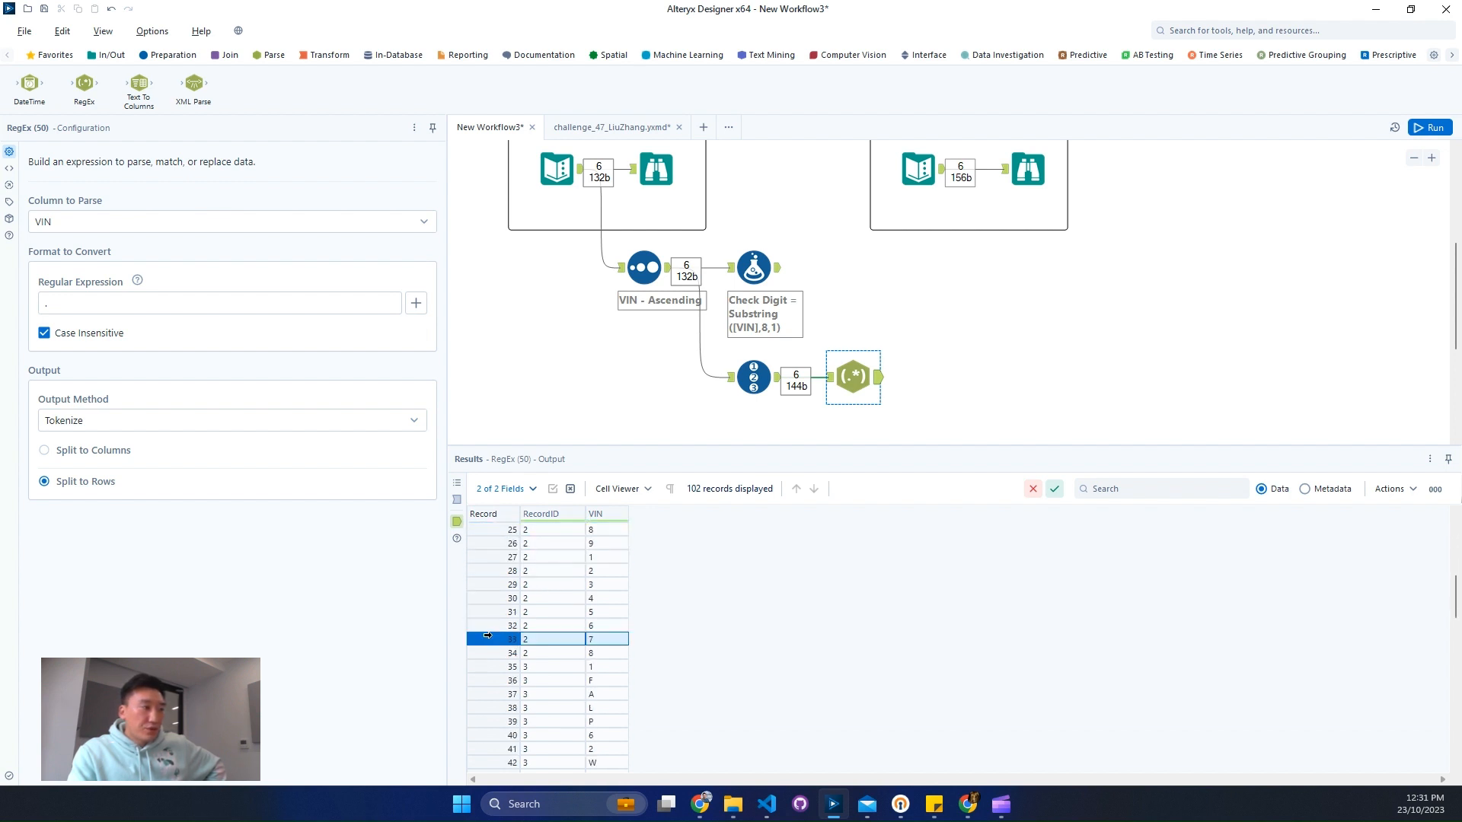
- Add a Tile tool after the RegEx tool, connected to its output
{"action": "left_click_drag", "start_coordinate": [491, 652], "coordinate": [497, 568]}
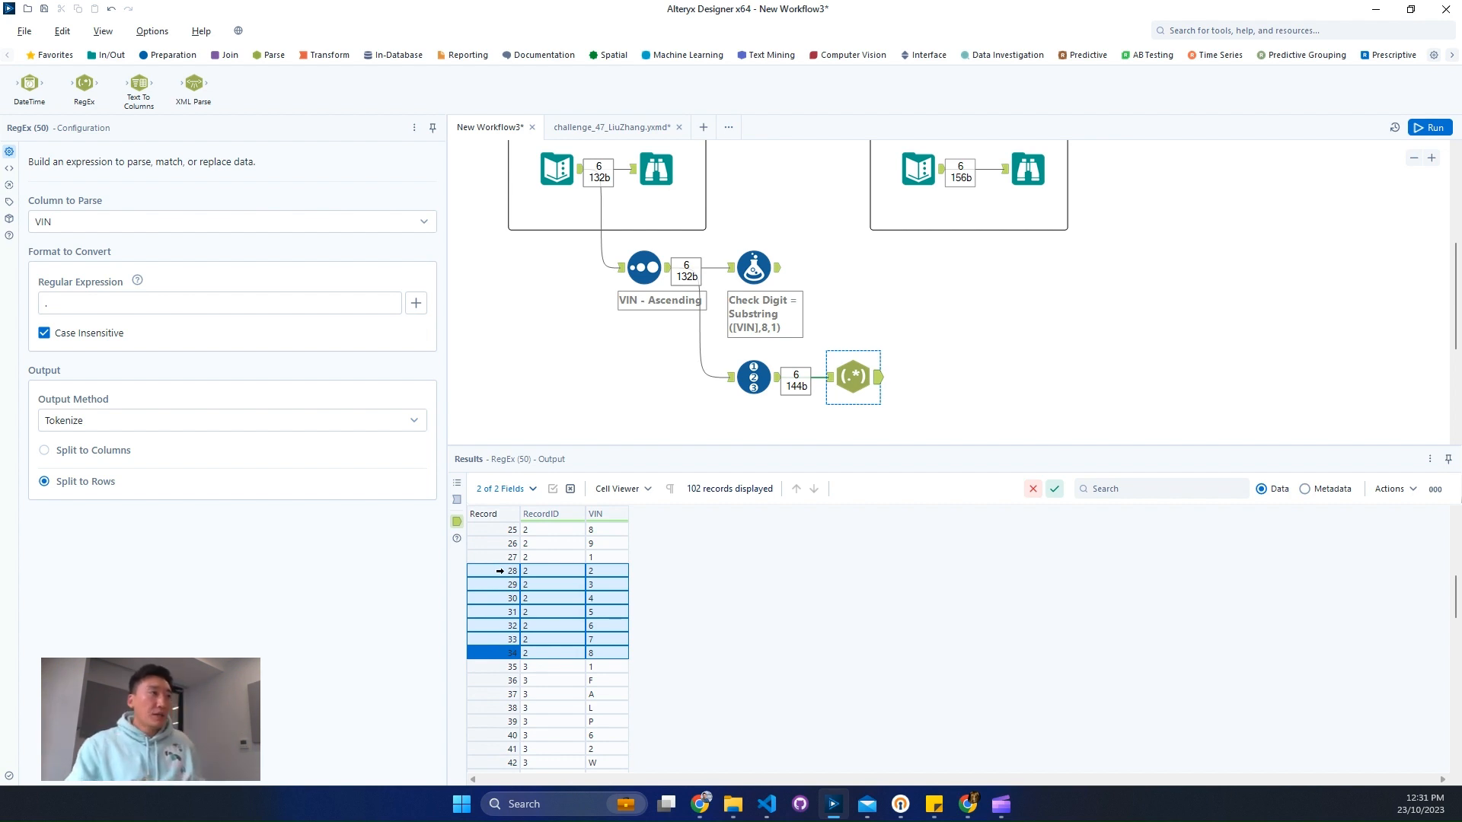
{"action": "left_click", "coordinate": [222, 58]}
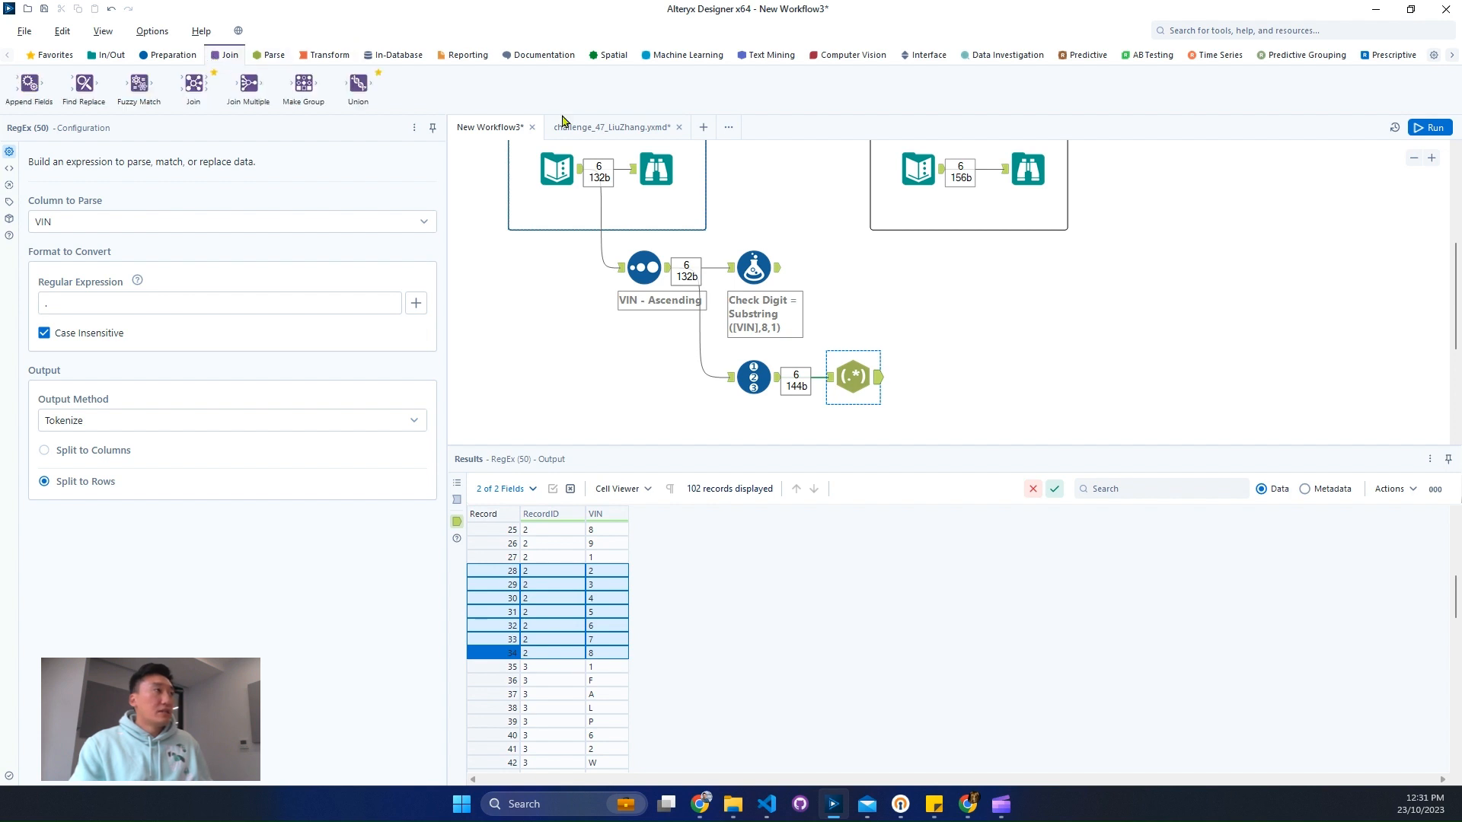
{"action": "left_click", "coordinate": [190, 58]}
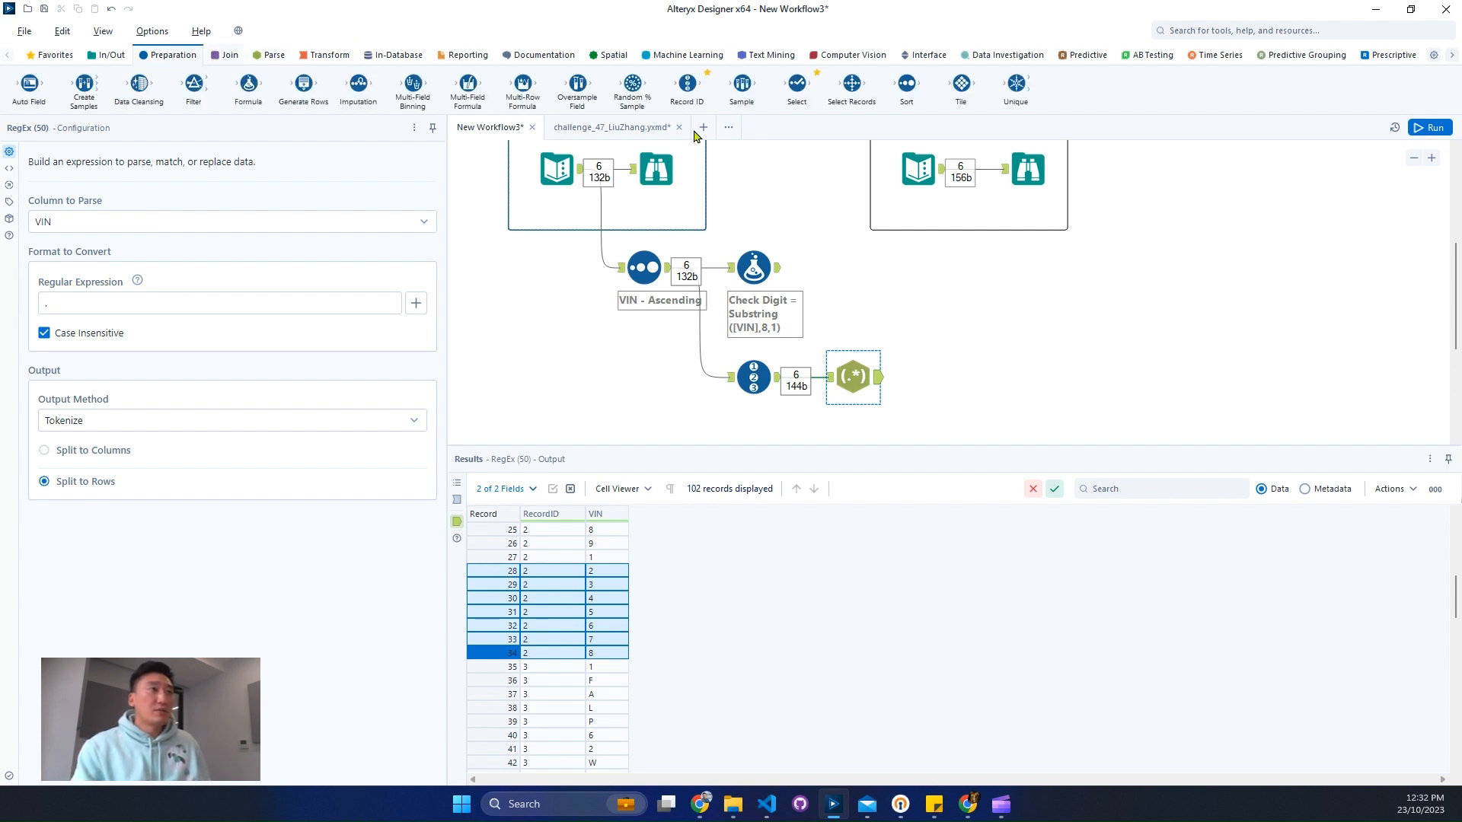
{"action": "left_click_drag", "start_coordinate": [961, 84], "coordinate": [963, 377]}
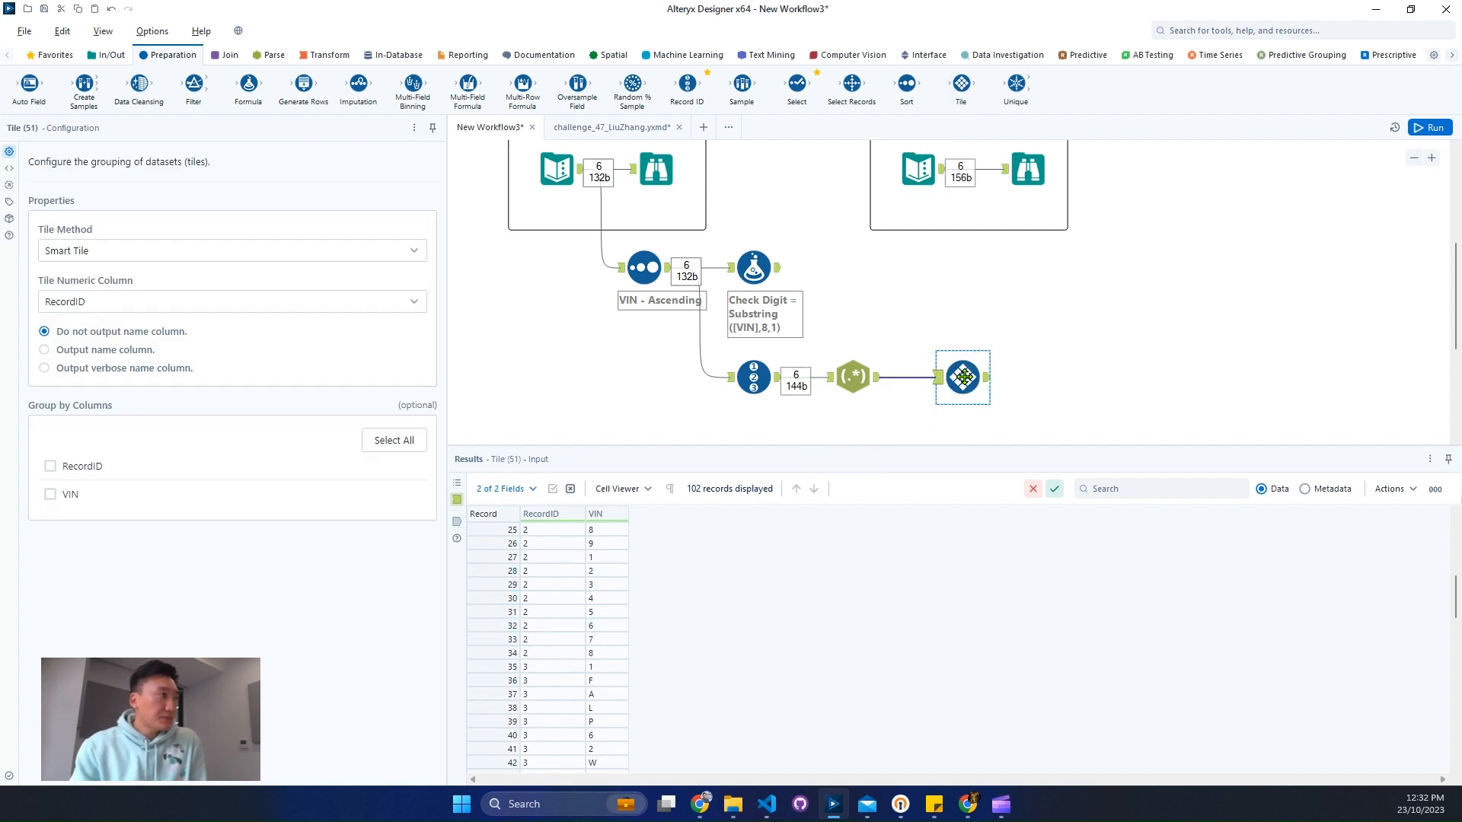
- Configure the Tile tool with the Equal Records method, 6 tiles and grouping by RecordID, and run the workflow
{"action": "left_click", "coordinate": [126, 254]}
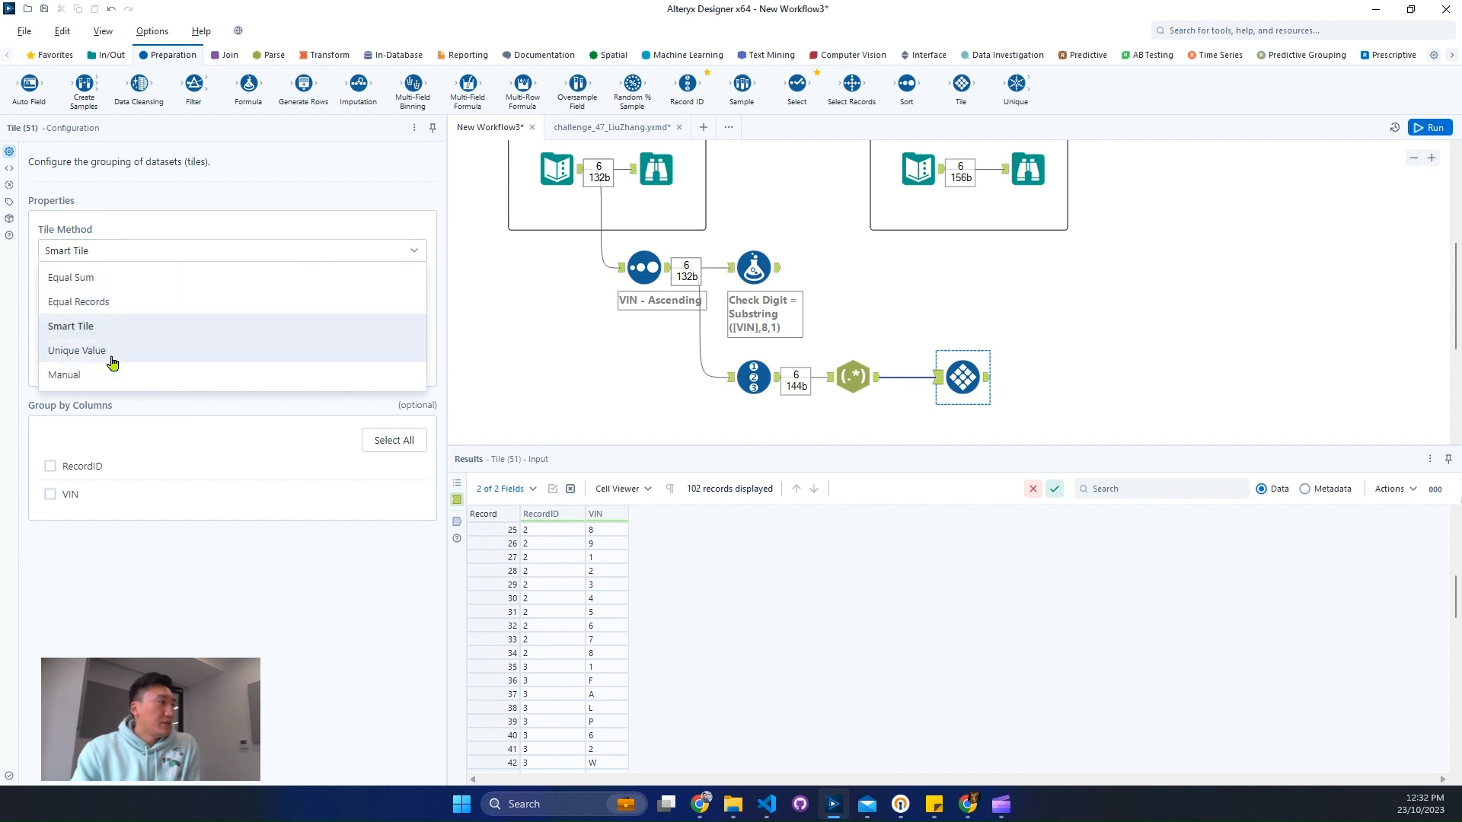
{"action": "left_click", "coordinate": [113, 353]}
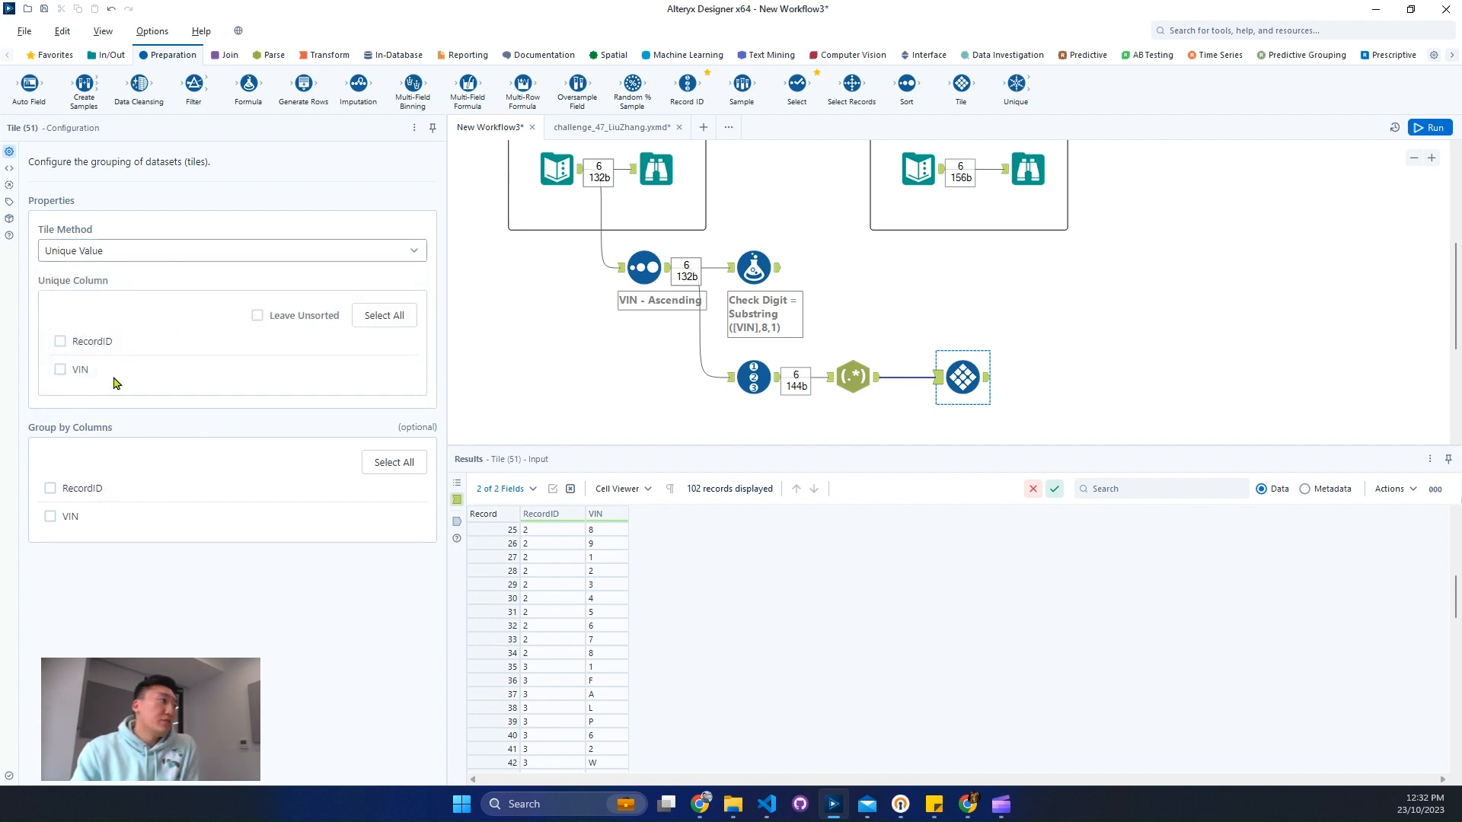
{"action": "left_click", "coordinate": [116, 258]}
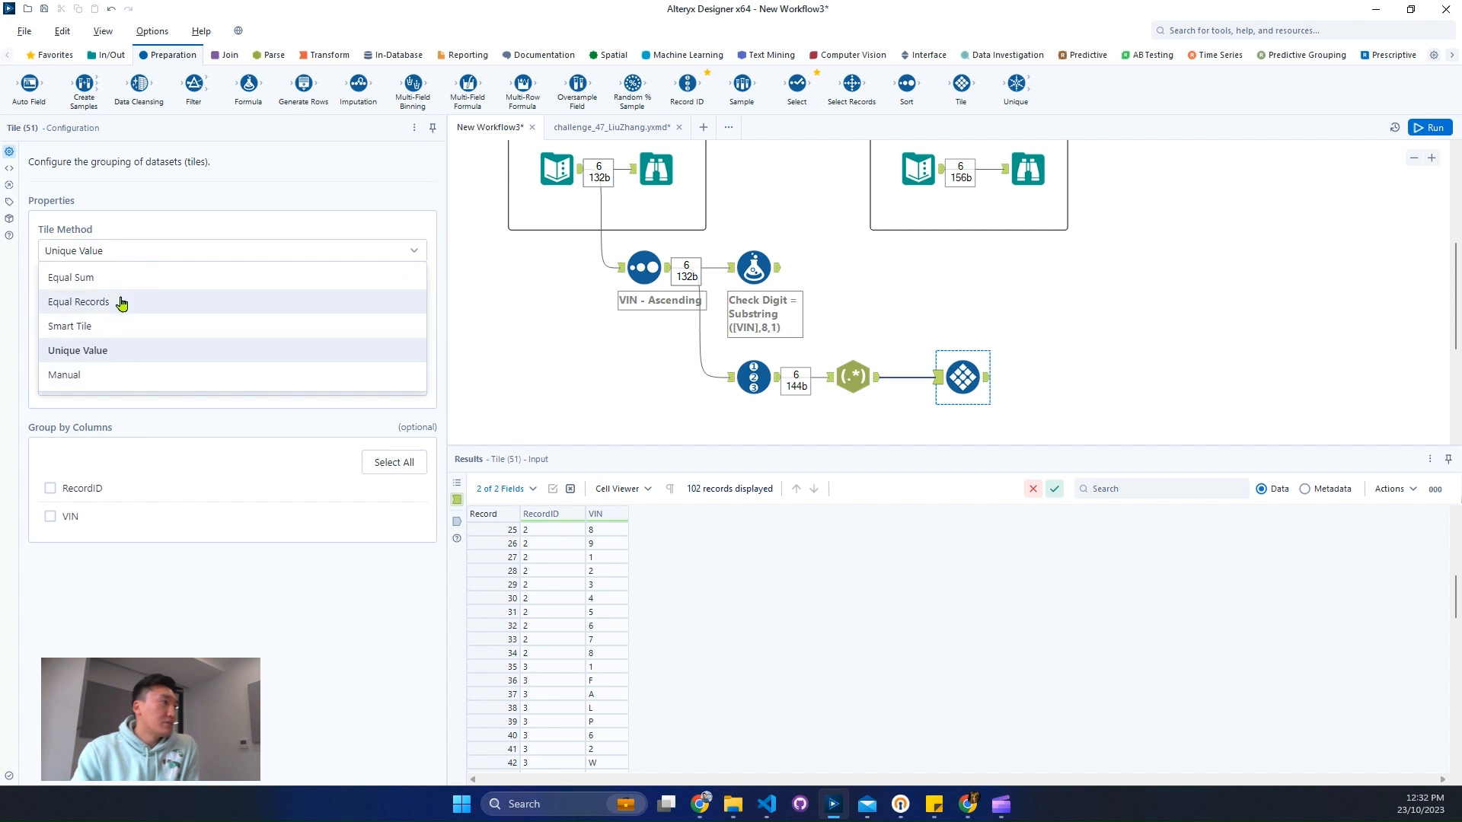
{"action": "left_click", "coordinate": [124, 298]}
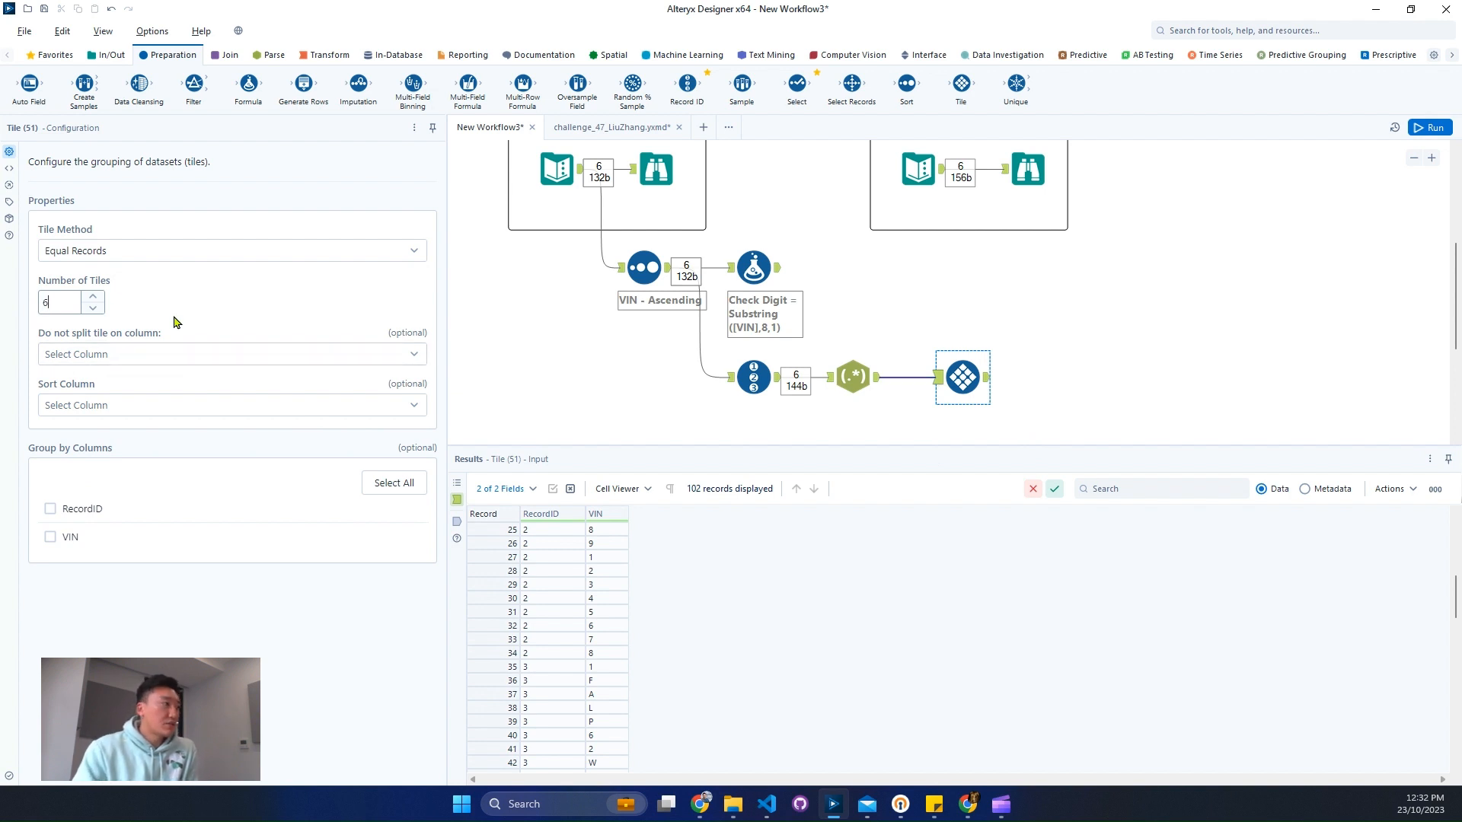
{"action": "left_click", "coordinate": [74, 510]}
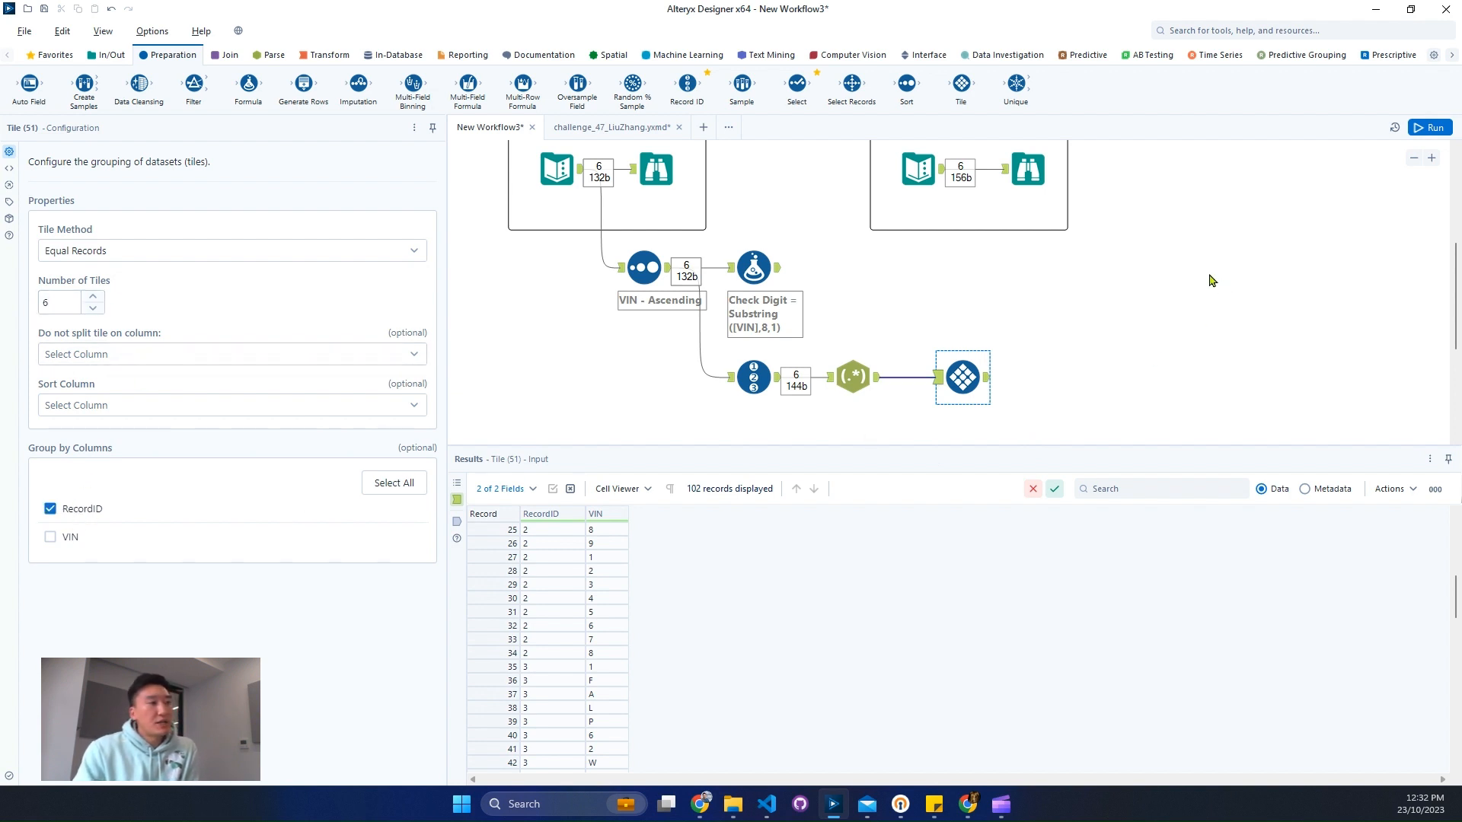
{"action": "left_click", "coordinate": [1431, 128]}
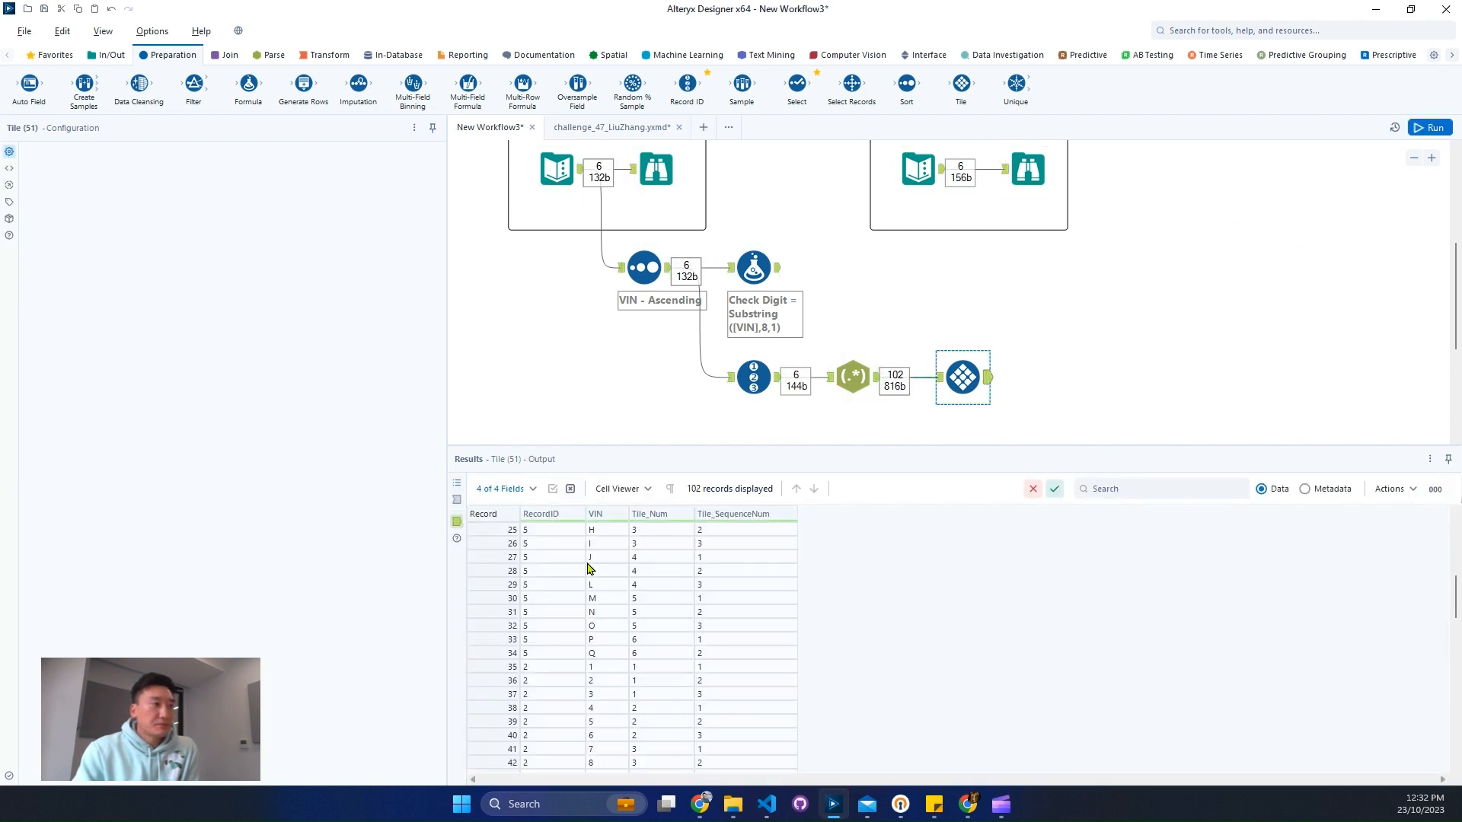
- Set the Tile tool's number of tiles to 17 and rerun the workflow
{"action": "scroll", "coordinate": [569, 667], "scroll_direction": "up", "scroll_amount": 8}
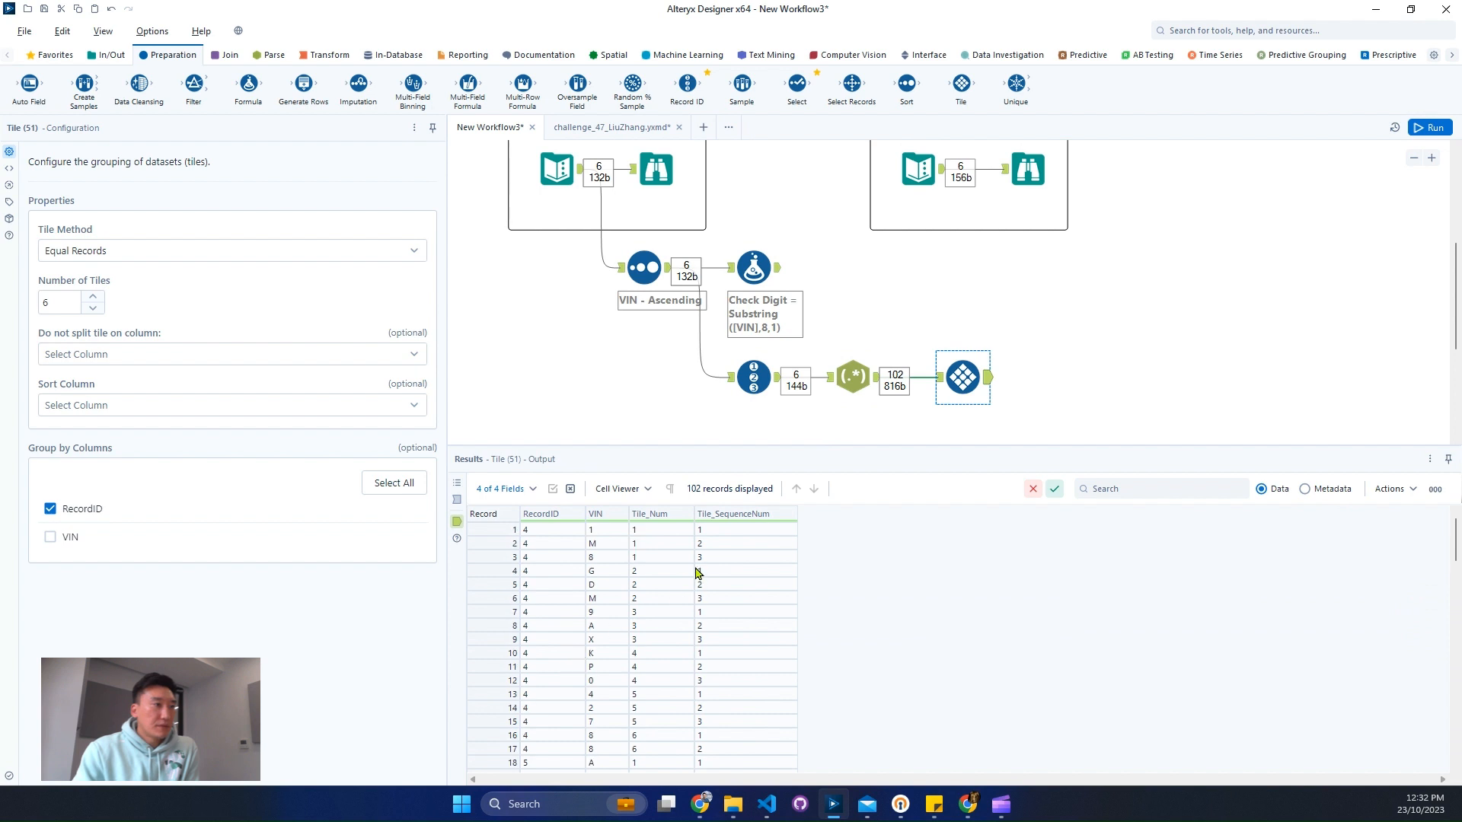
{"action": "left_click", "coordinate": [626, 557]}
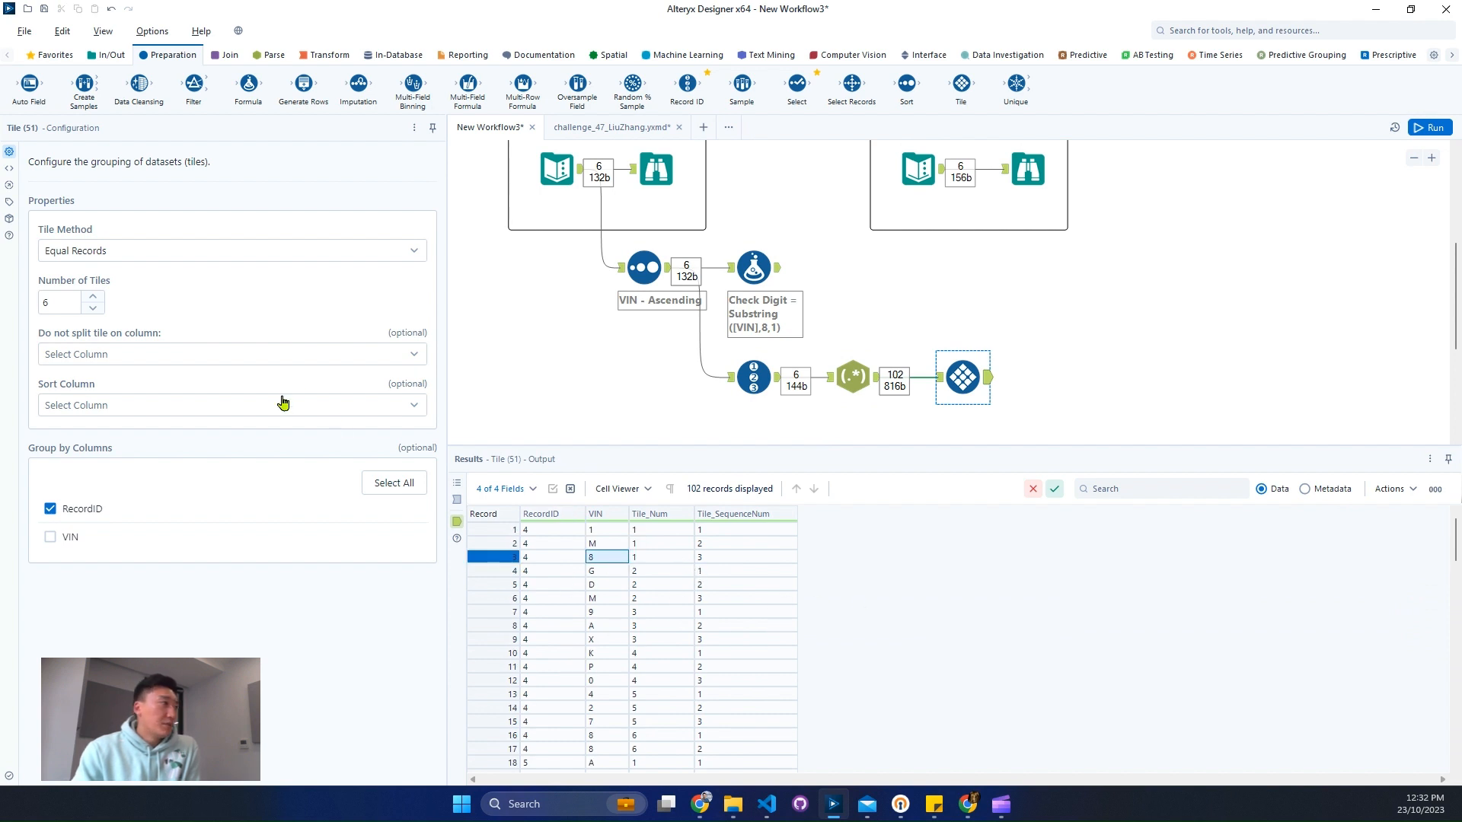
{"action": "left_click_drag", "start_coordinate": [71, 302], "coordinate": [4, 287]}
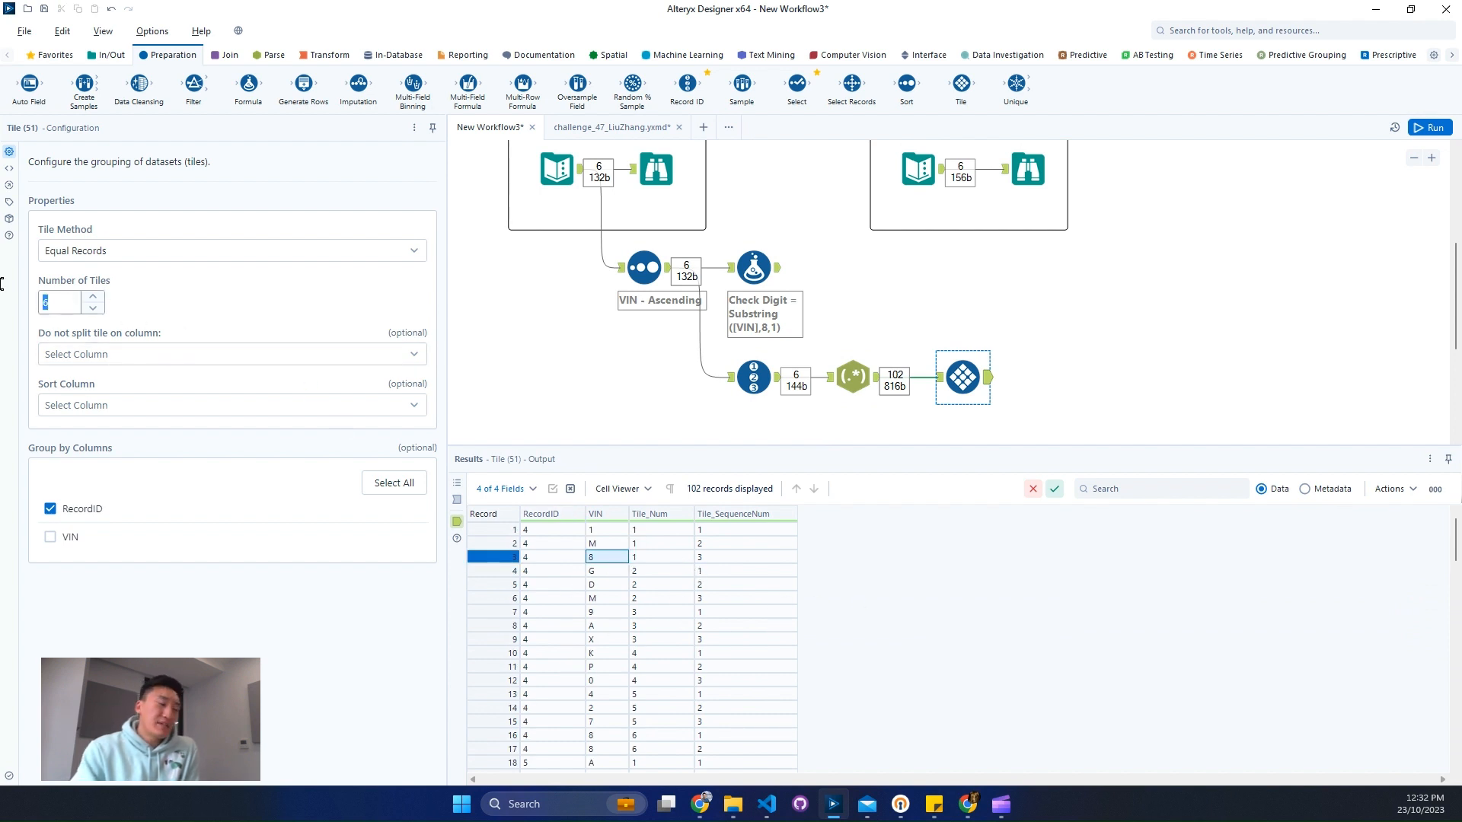
{"action": "type", "text": "17"}
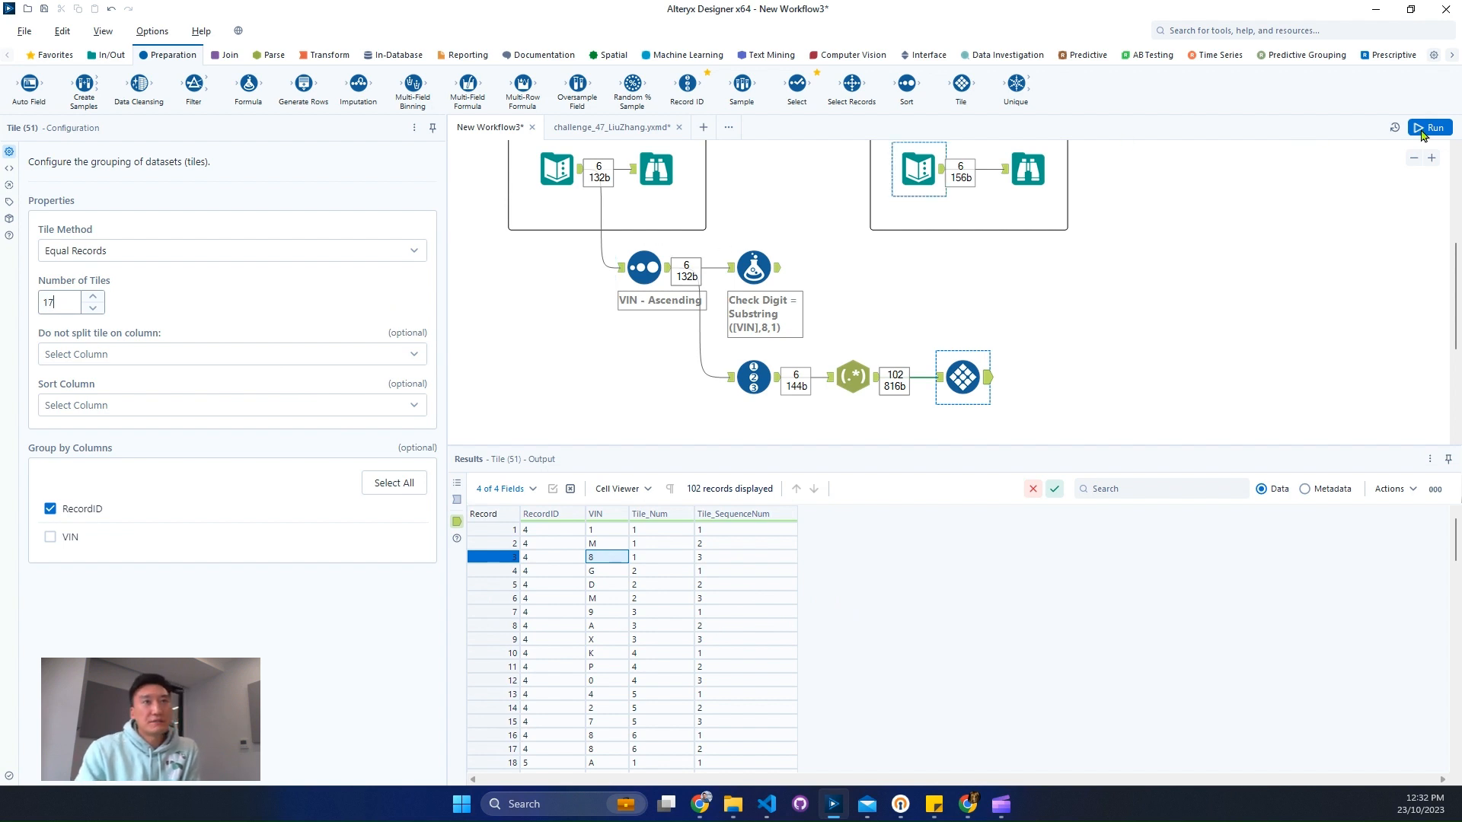
{"action": "key", "text": "ctrl+r"}
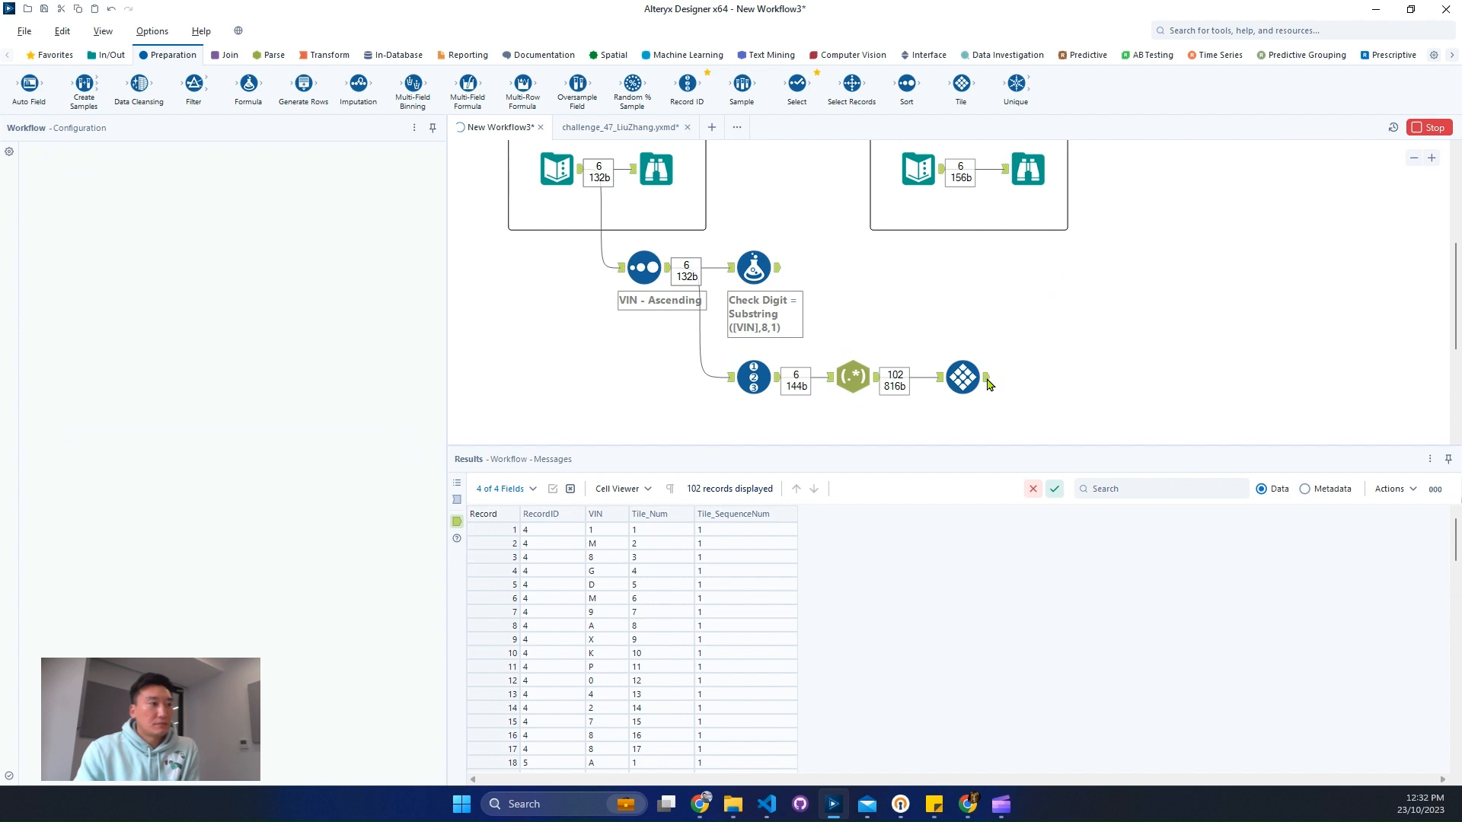
{"action": "left_click", "coordinate": [980, 380]}
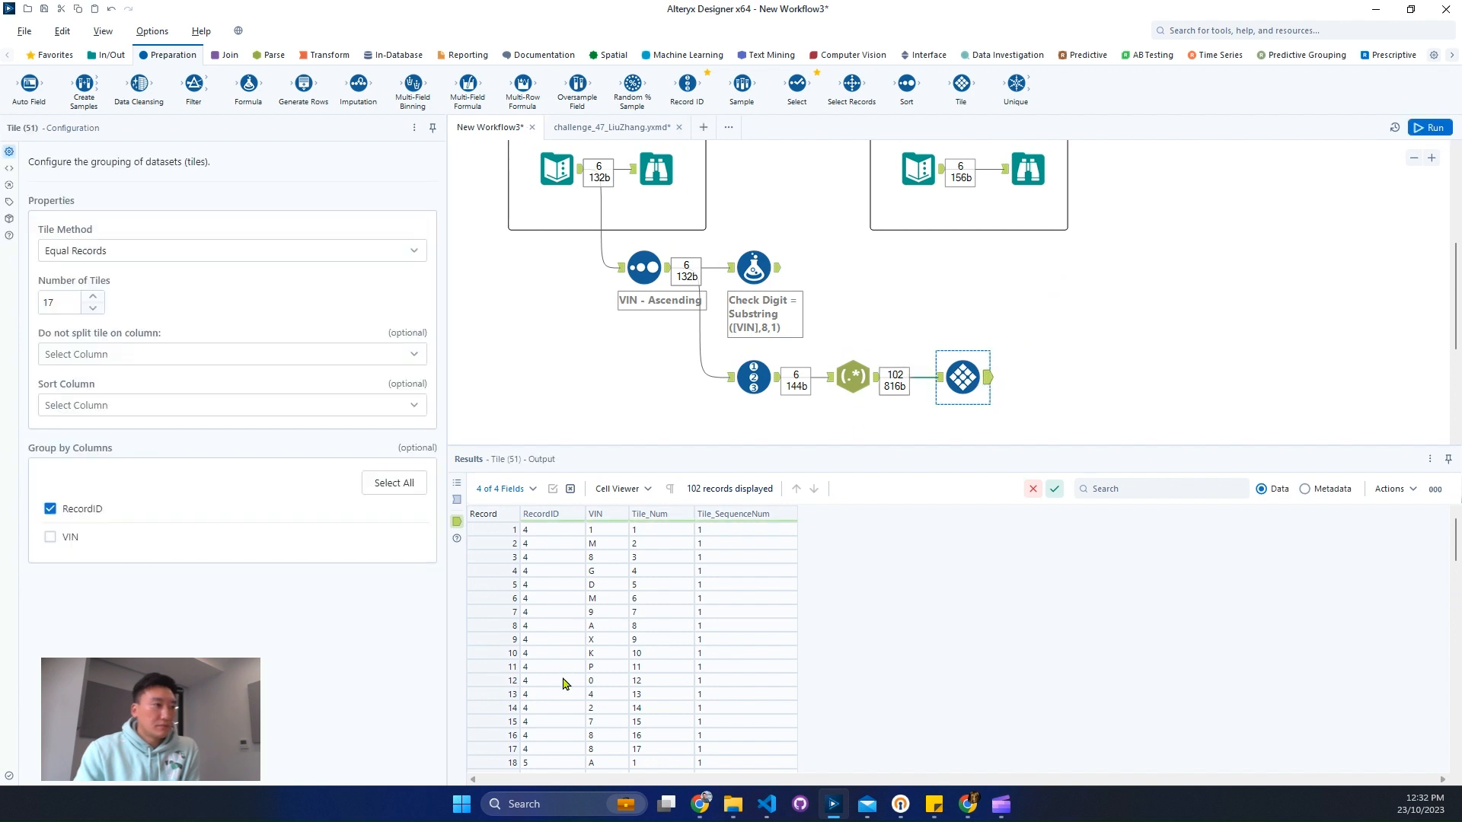
- Compare the tiled character rows of RecordID 4 with its full VIN in the RegEx tool's input
{"action": "scroll", "coordinate": [565, 683], "scroll_direction": "down", "scroll_amount": 1}
{"action": "left_click_drag", "start_coordinate": [504, 708], "coordinate": [504, 638]}
{"action": "scroll", "coordinate": [539, 629], "scroll_direction": "up", "scroll_amount": 1}
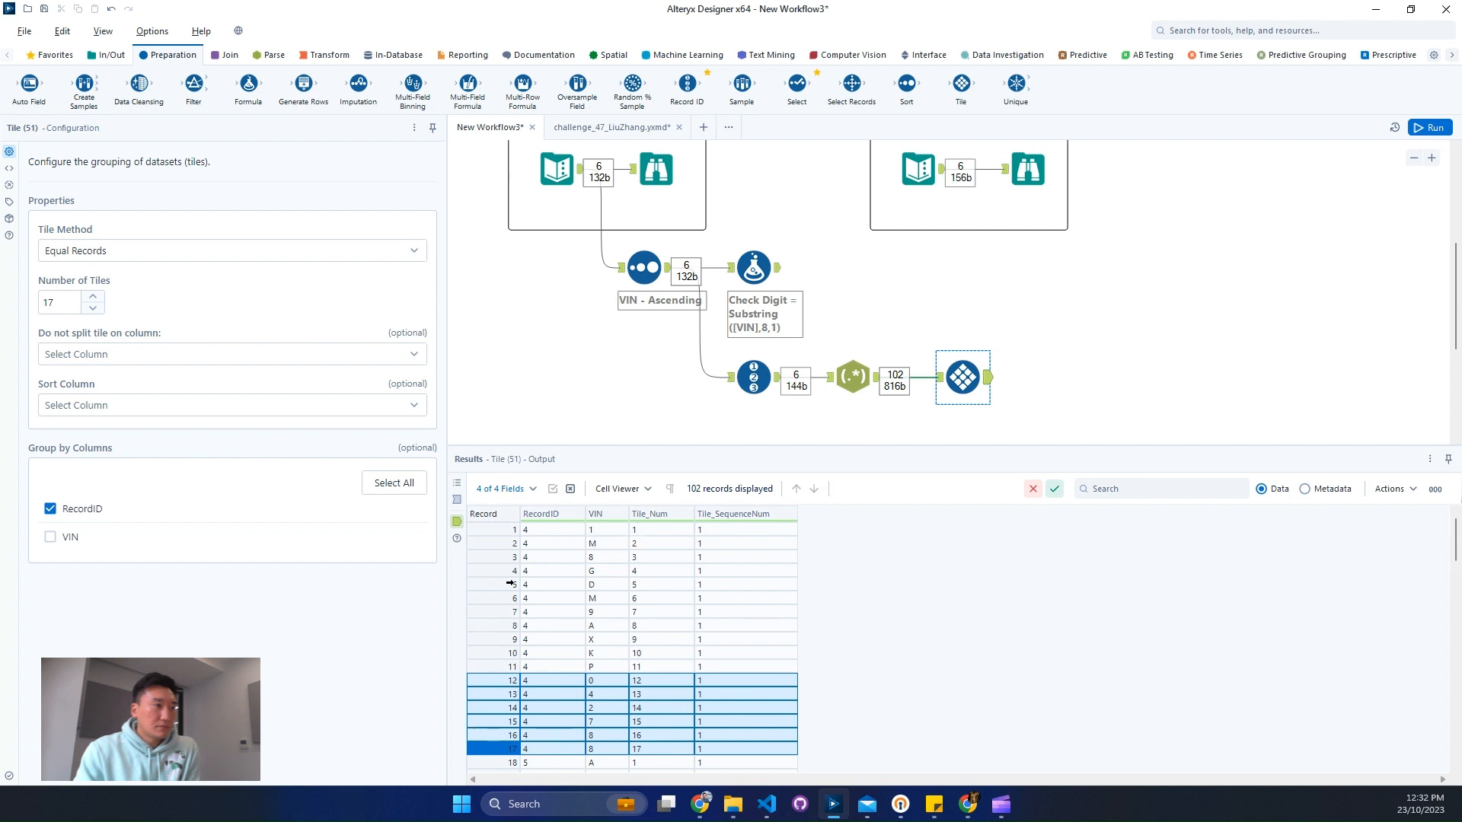
{"action": "left_click_drag", "start_coordinate": [504, 762], "coordinate": [499, 504]}
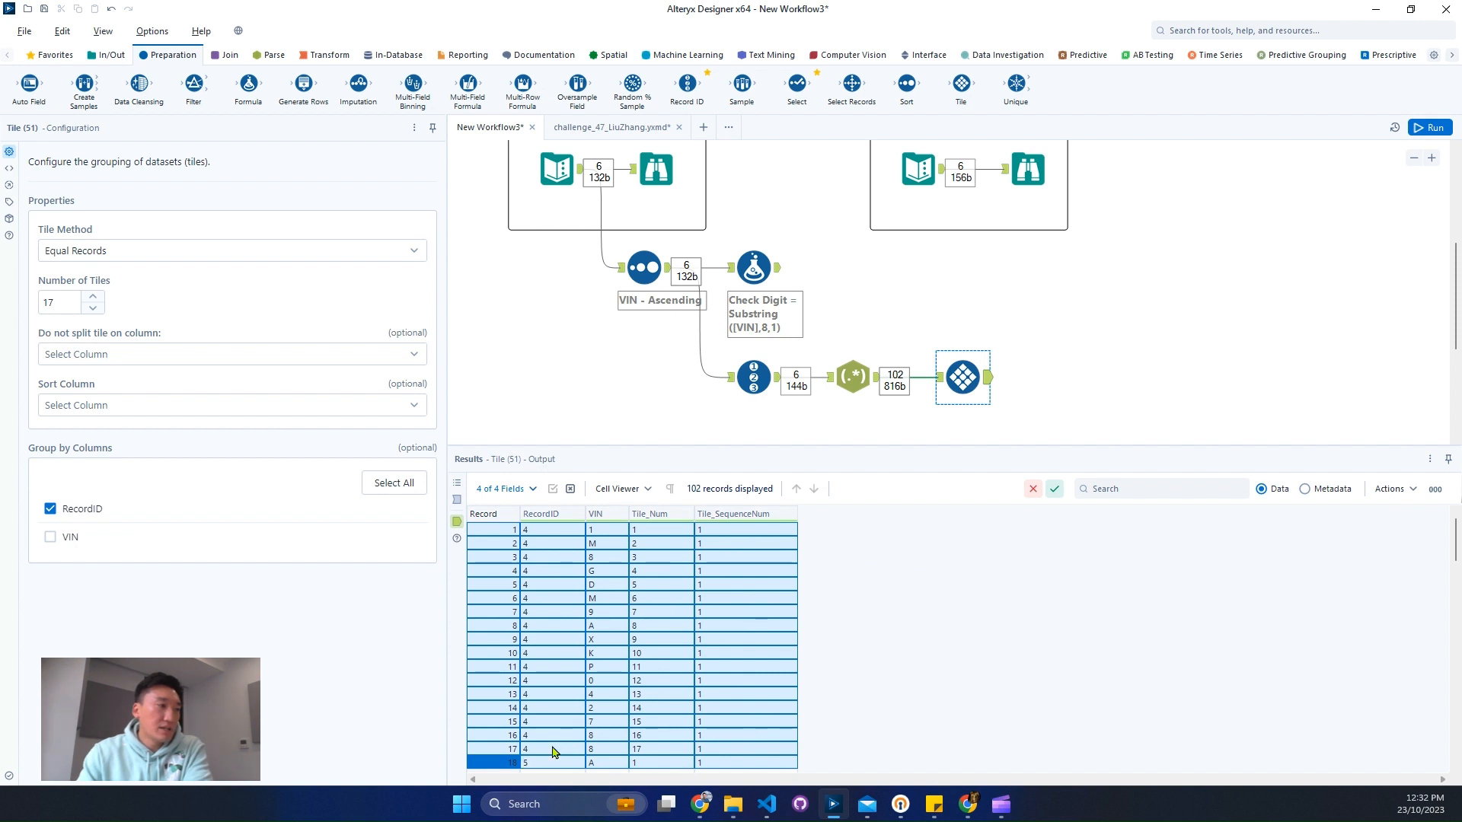
{"action": "key", "text": "ctrl+r"}
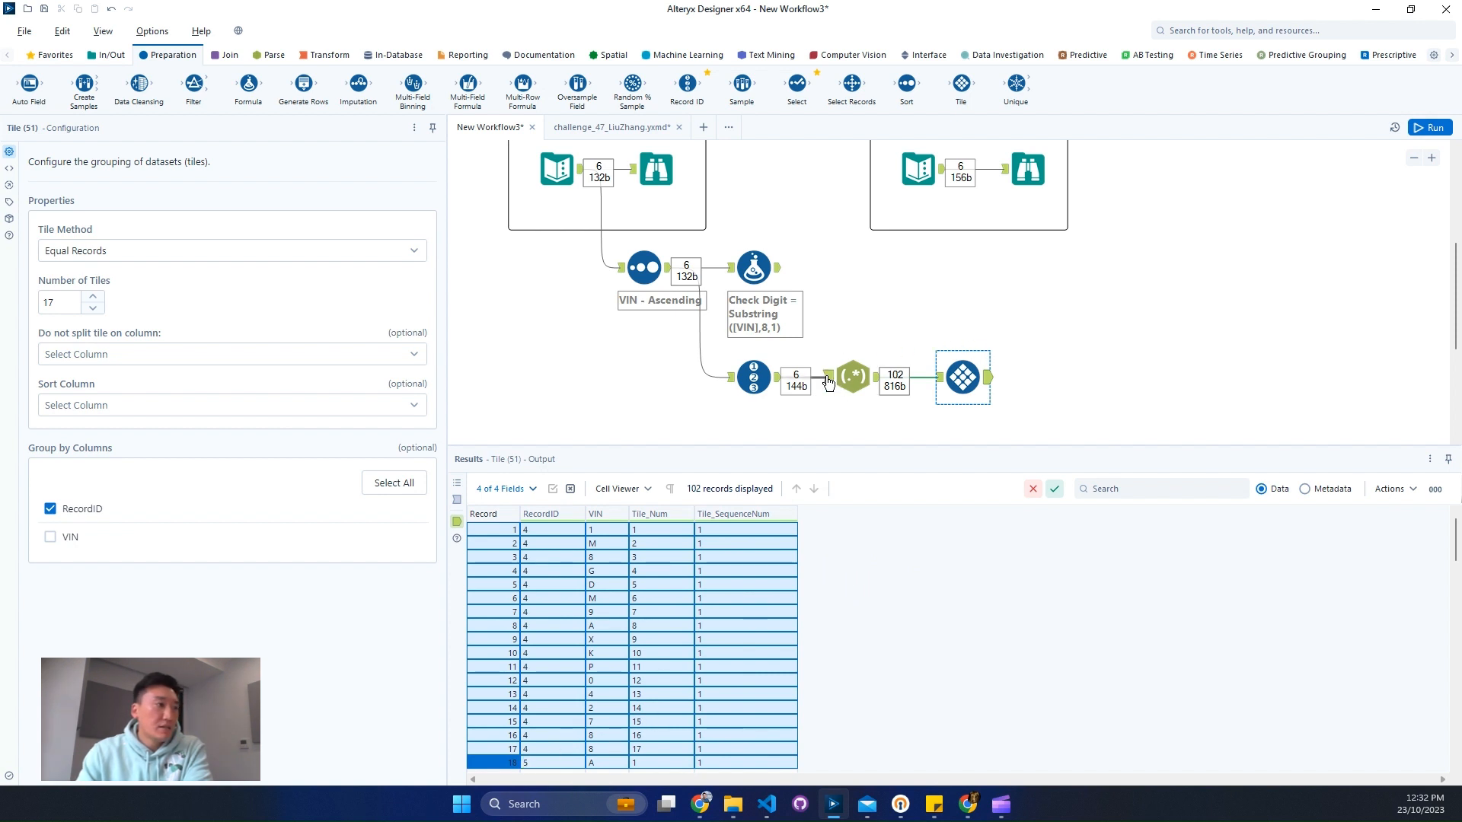
{"action": "left_click", "coordinate": [825, 377]}
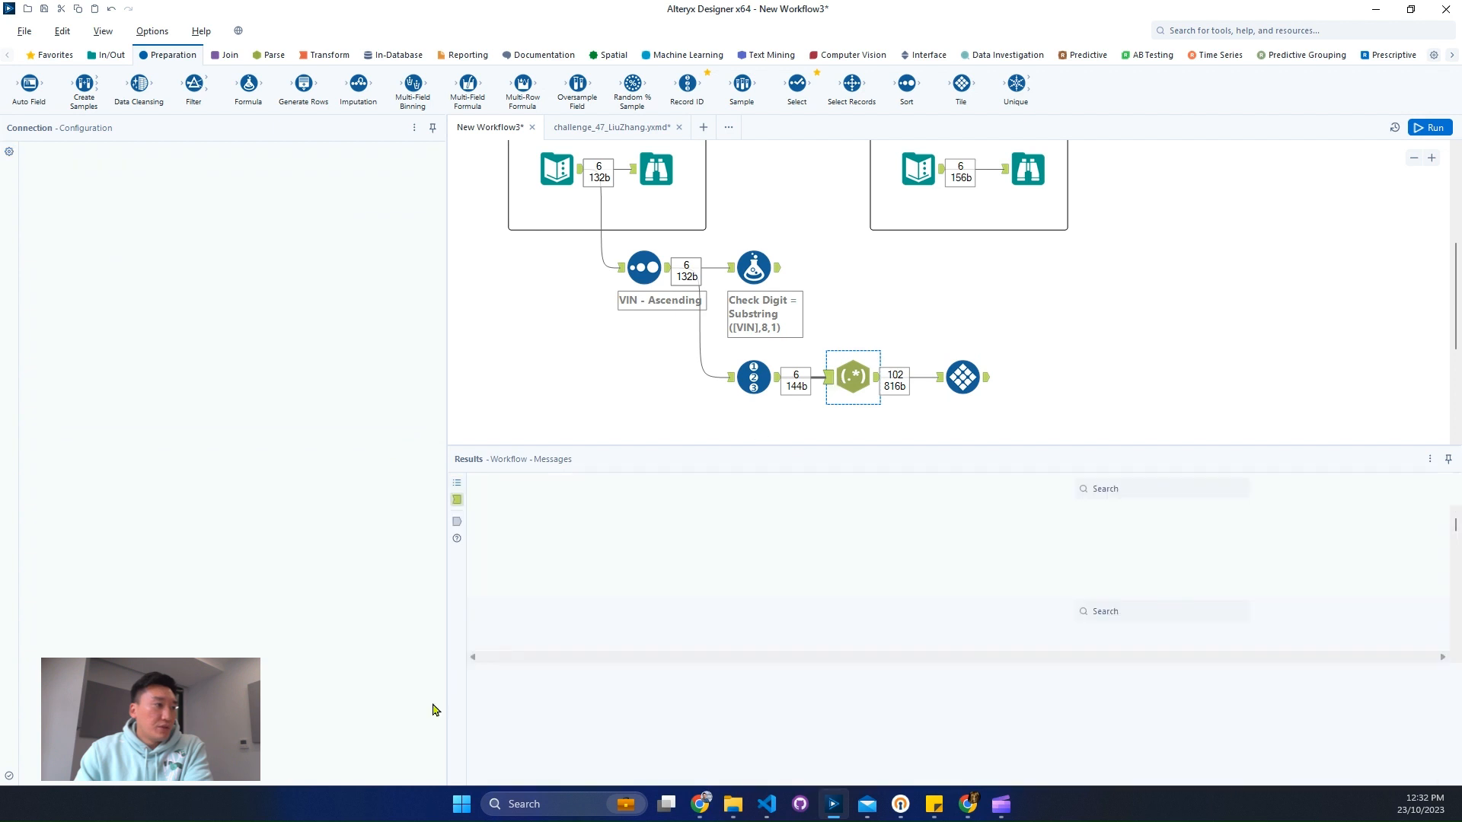
{"action": "left_click", "coordinate": [660, 573]}
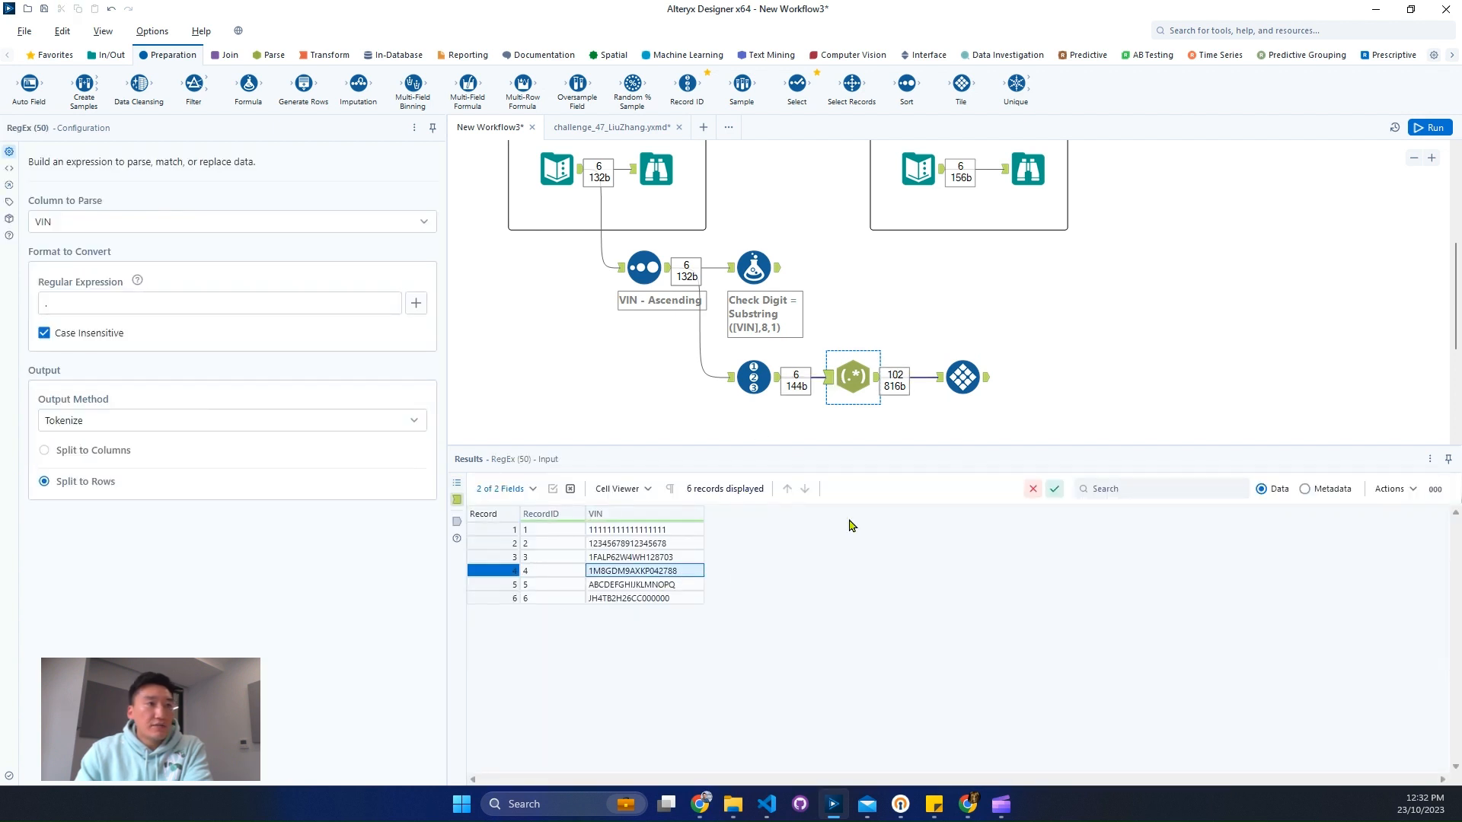
- Examine in the Tile output how Tile_Num numbers the characters within RecordID 5 and the following group
{"action": "left_click", "coordinate": [987, 376]}
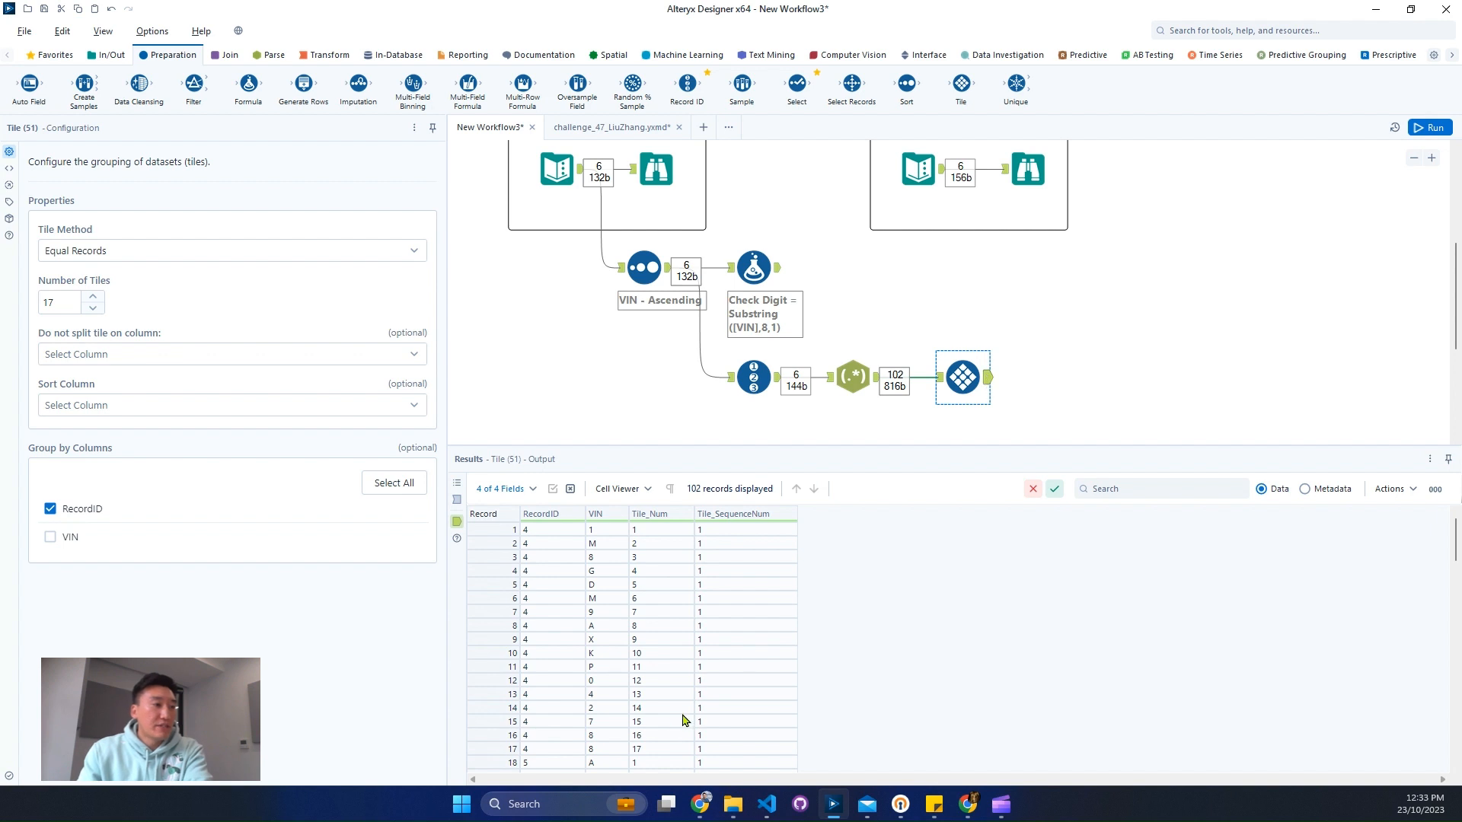
{"action": "scroll", "coordinate": [759, 680], "scroll_direction": "down", "scroll_amount": 9}
{"action": "left_click_drag", "start_coordinate": [638, 615], "coordinate": [644, 531]}
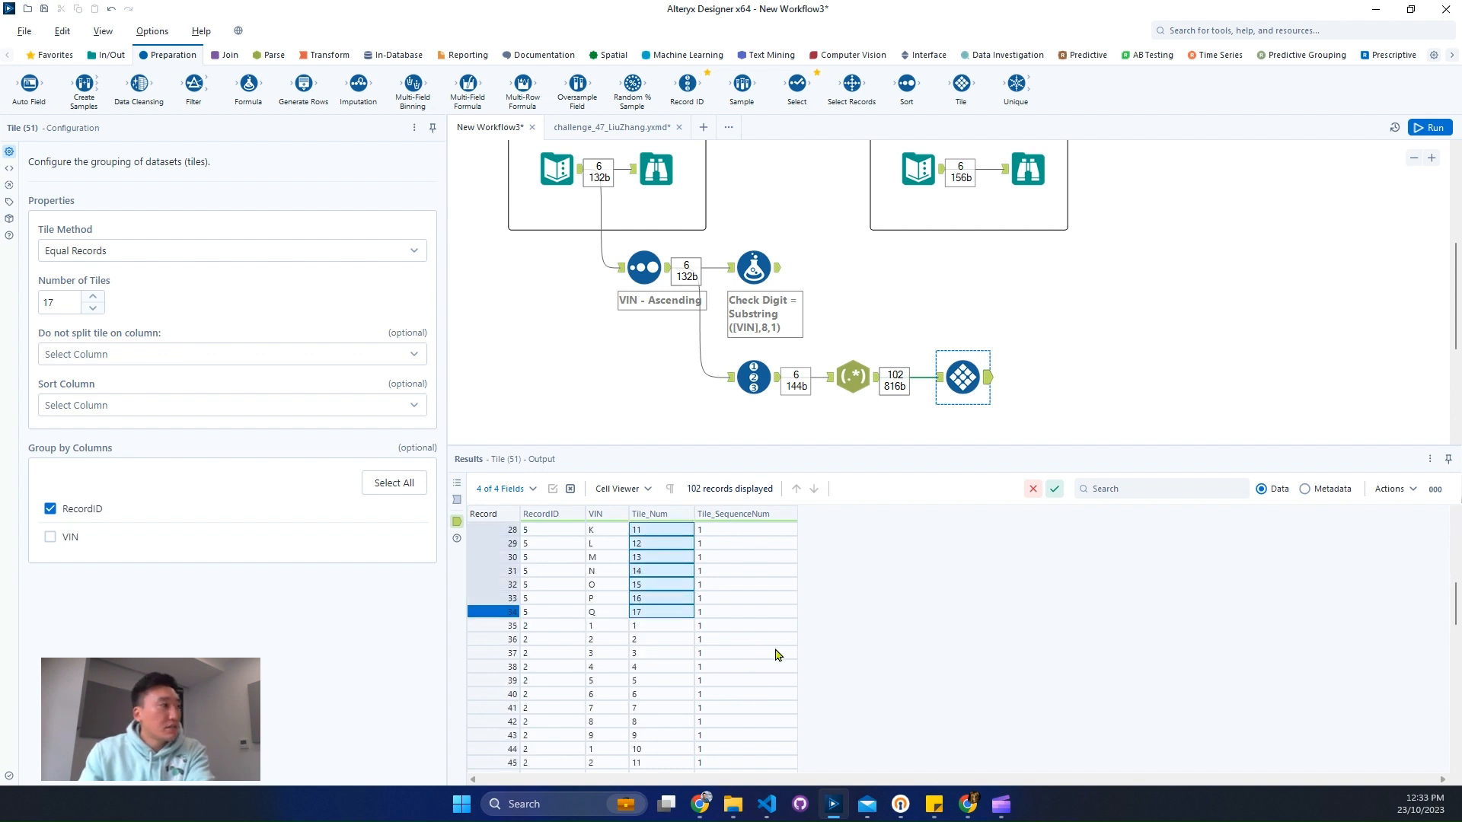
{"action": "left_click", "coordinate": [163, 263]}
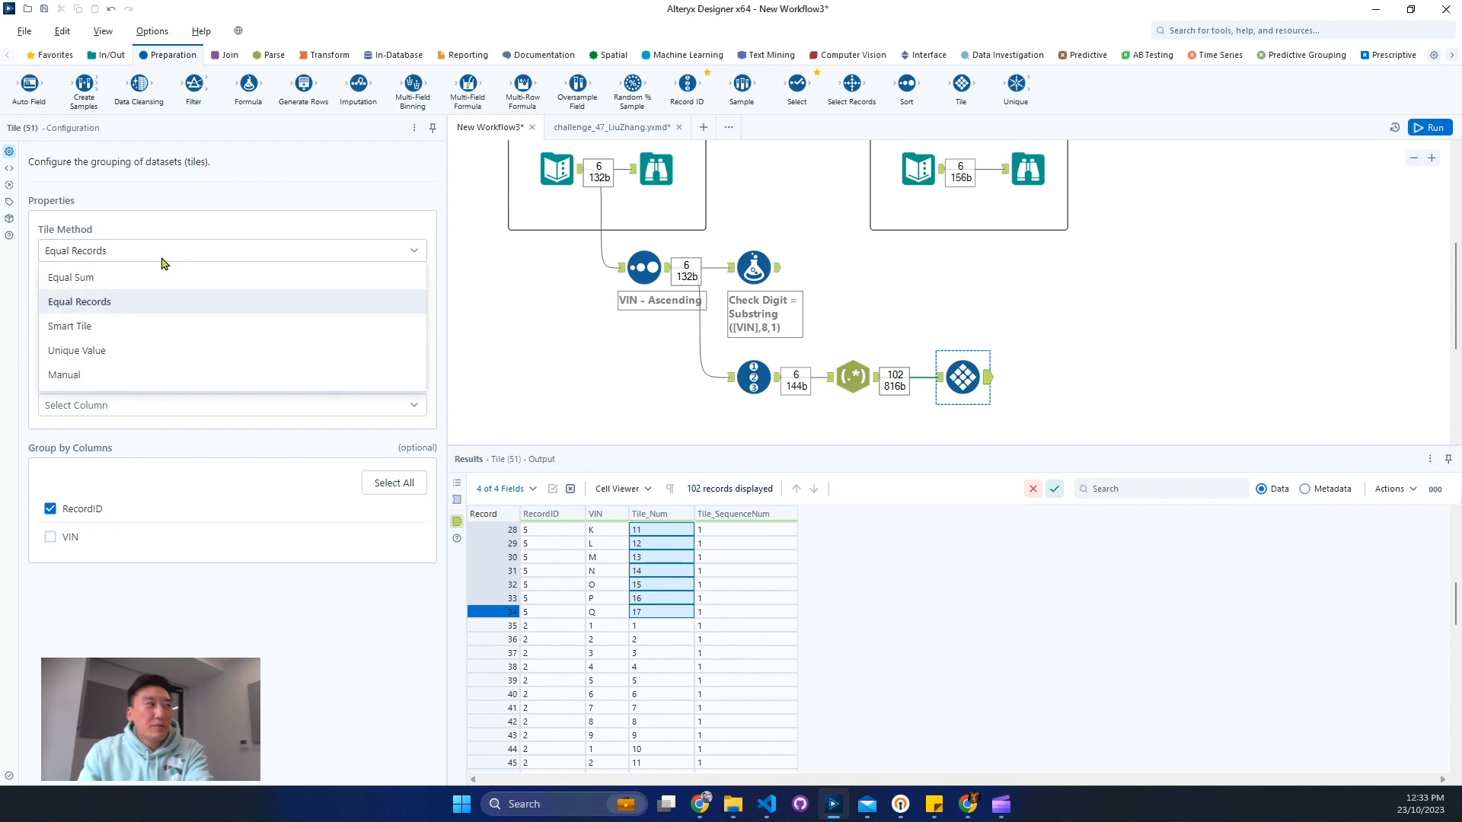
{"action": "left_click", "coordinate": [214, 210]}
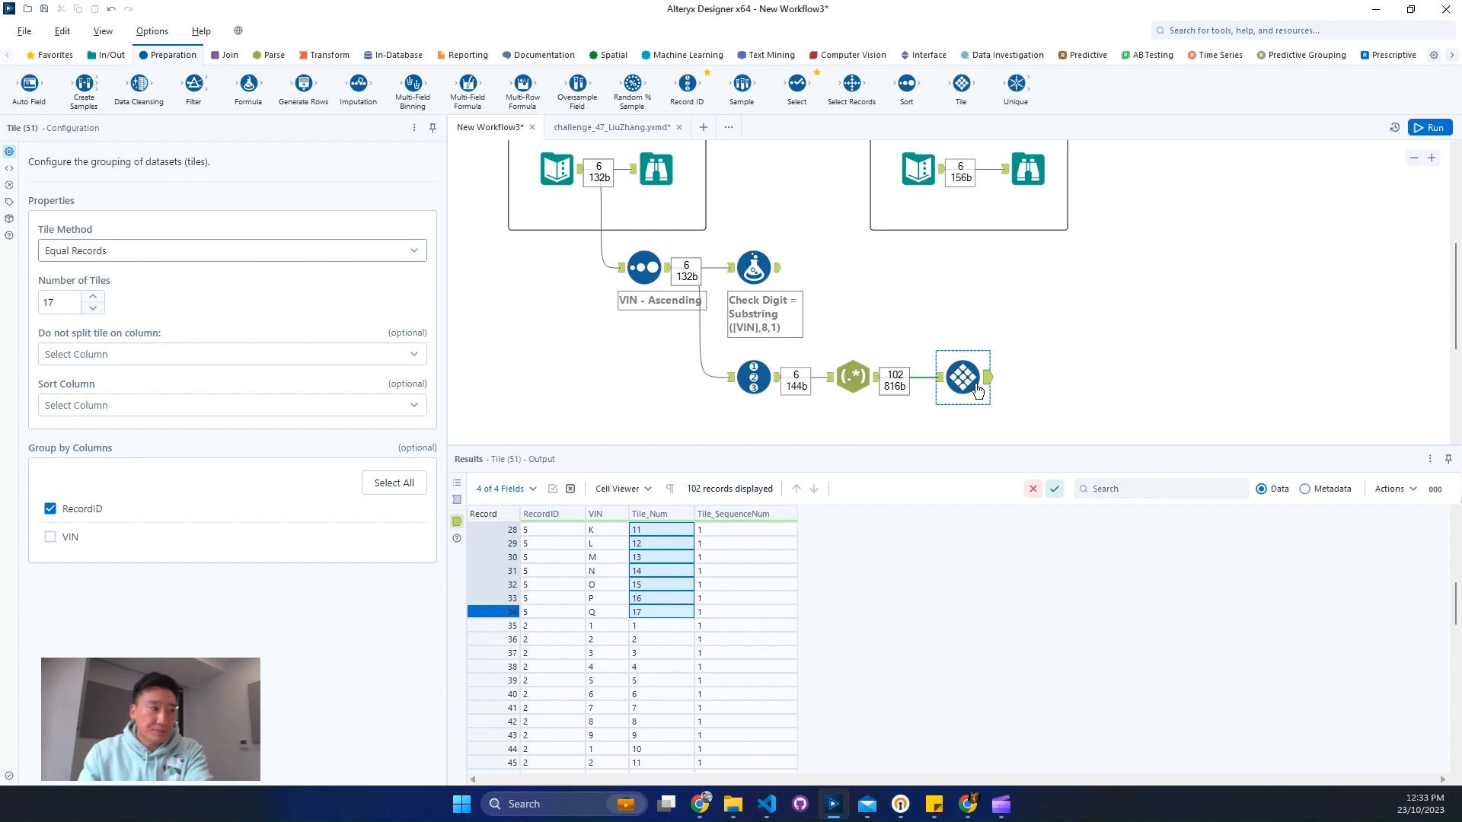
{"action": "left_click_drag", "start_coordinate": [564, 533], "coordinate": [571, 592]}
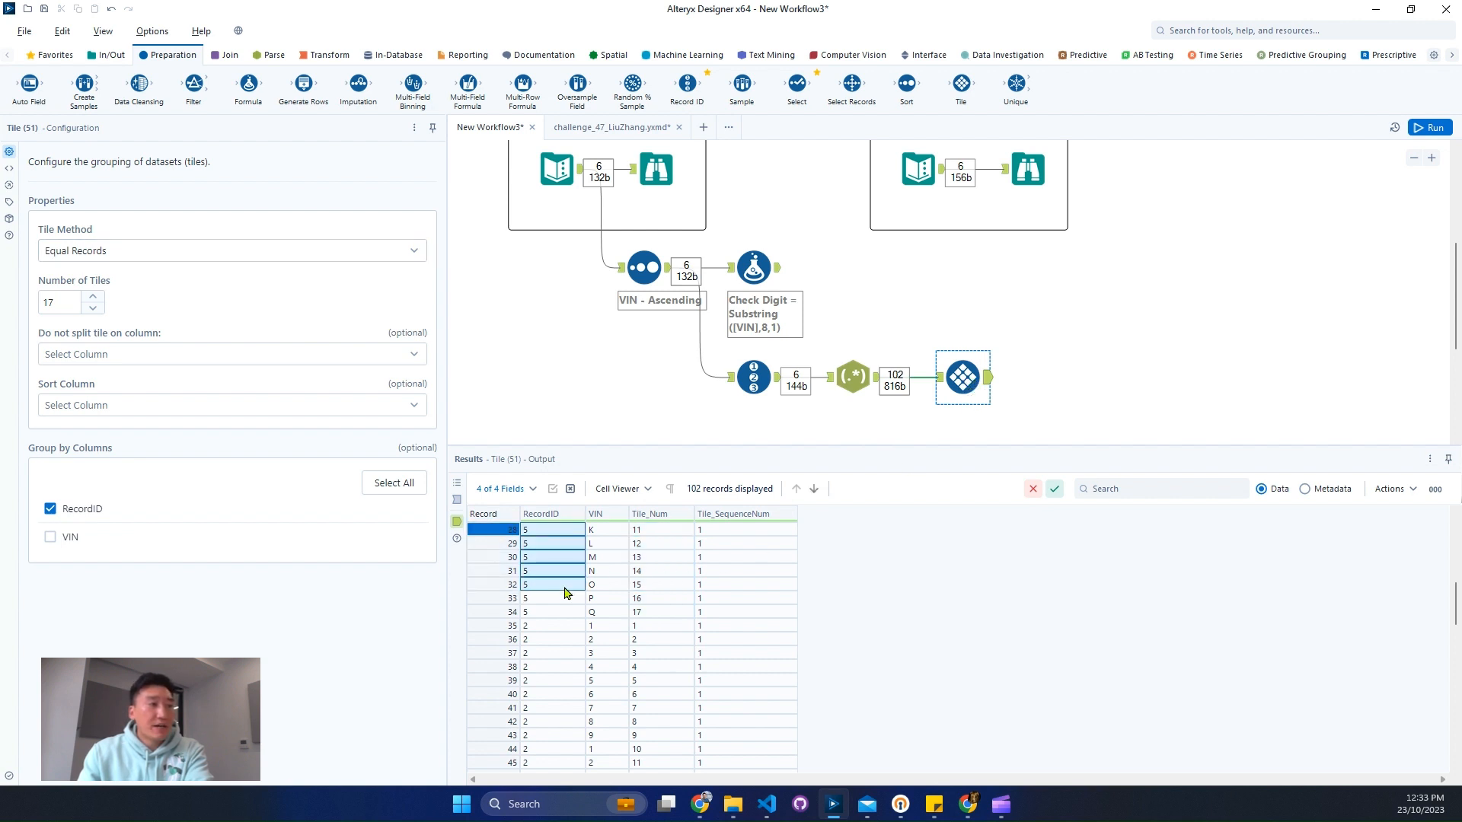
{"action": "left_click_drag", "start_coordinate": [663, 531], "coordinate": [661, 615]}
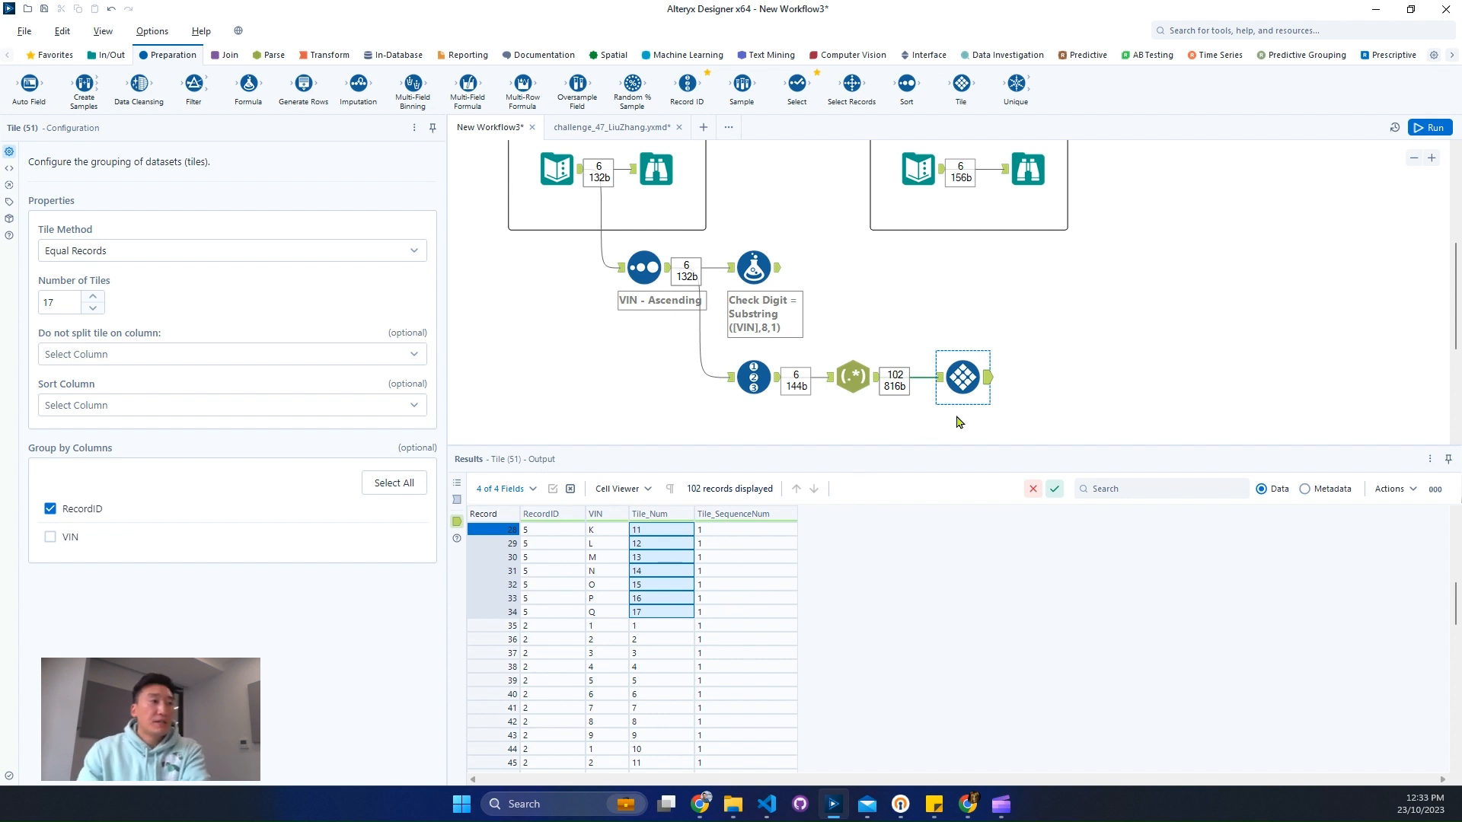
{"action": "scroll", "coordinate": [765, 598], "scroll_direction": "up", "scroll_amount": 9}
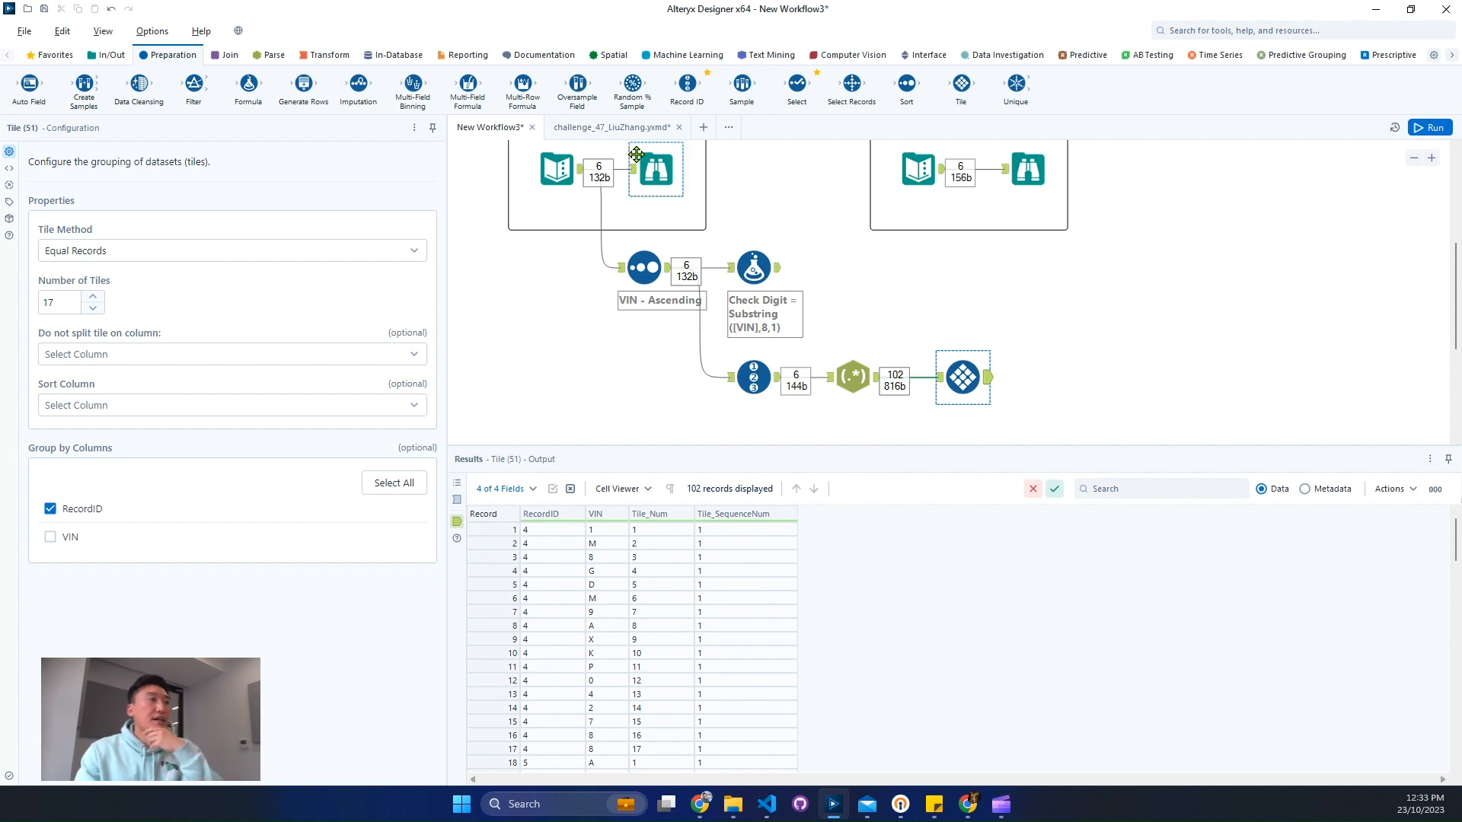
- Copy the transliteration key and weight factor Text Input tools from the other open challenge 47 workflow into New Workflow3, below the Tile tool
{"action": "left_click", "coordinate": [625, 128]}
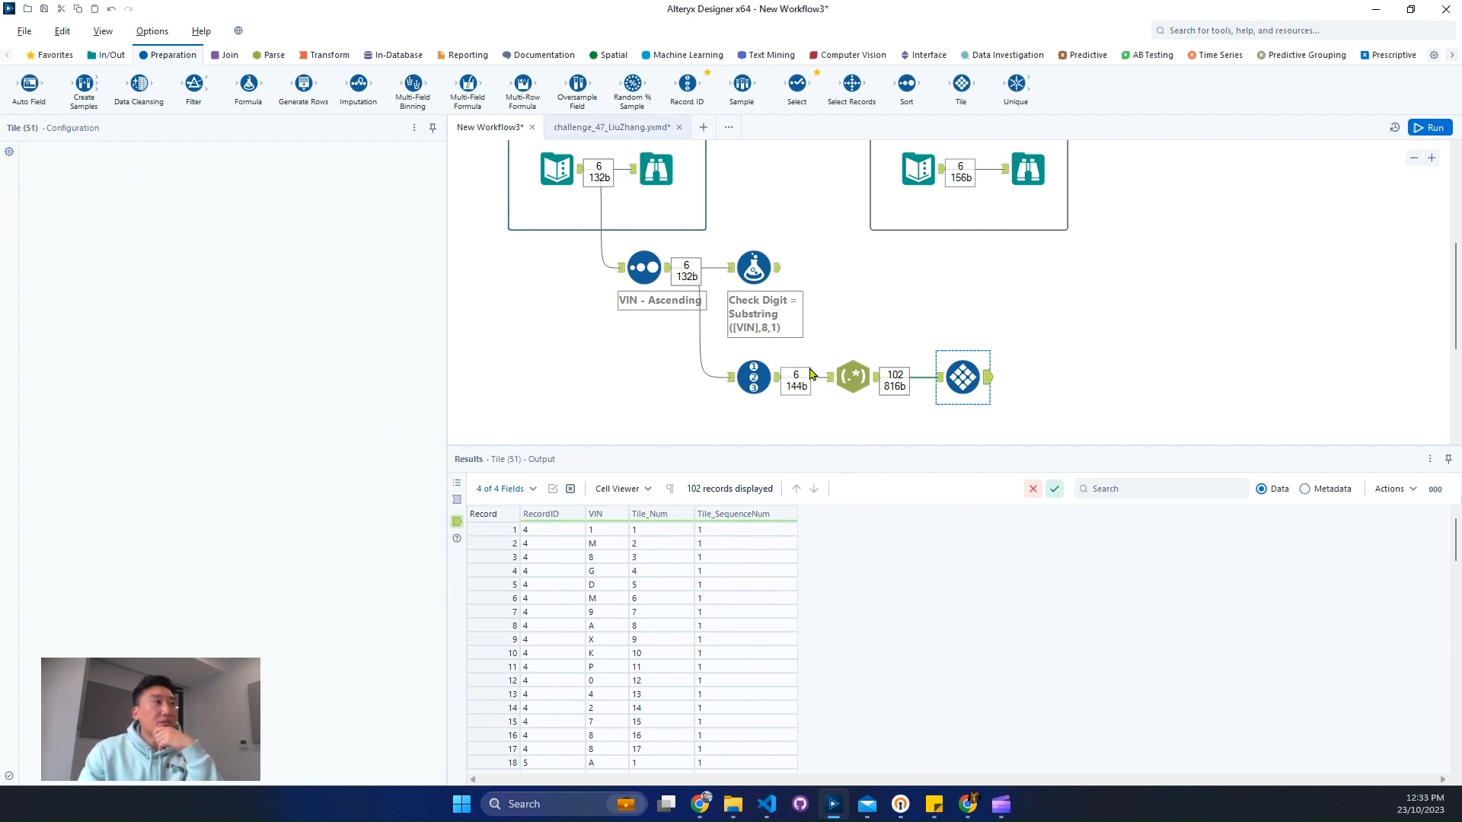
{"action": "scroll", "coordinate": [836, 315], "scroll_direction": "down", "scroll_amount": 2}
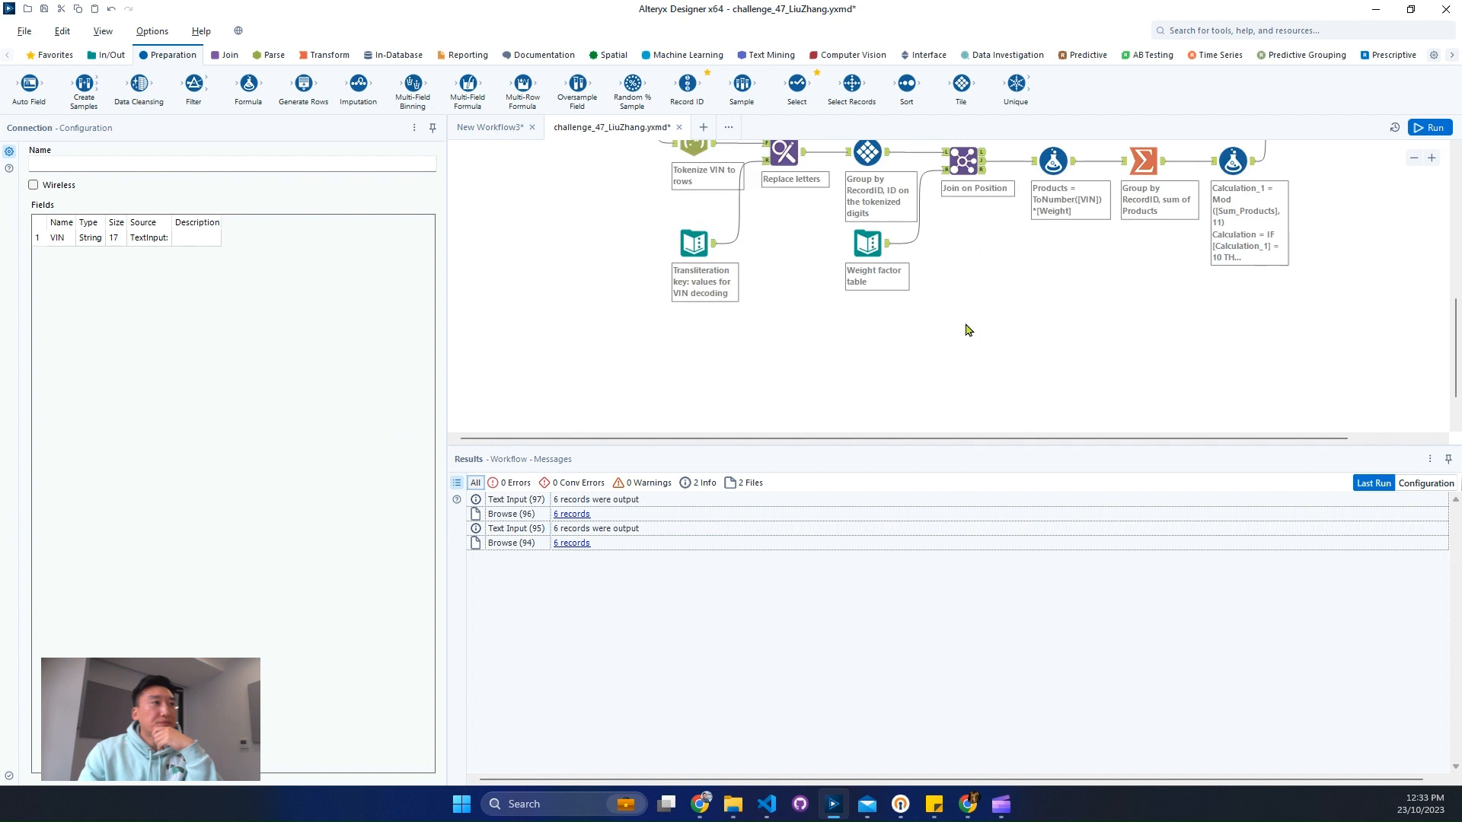
{"action": "left_click_drag", "start_coordinate": [966, 327], "coordinate": [670, 221]}
{"action": "right_click", "coordinate": [694, 245]}
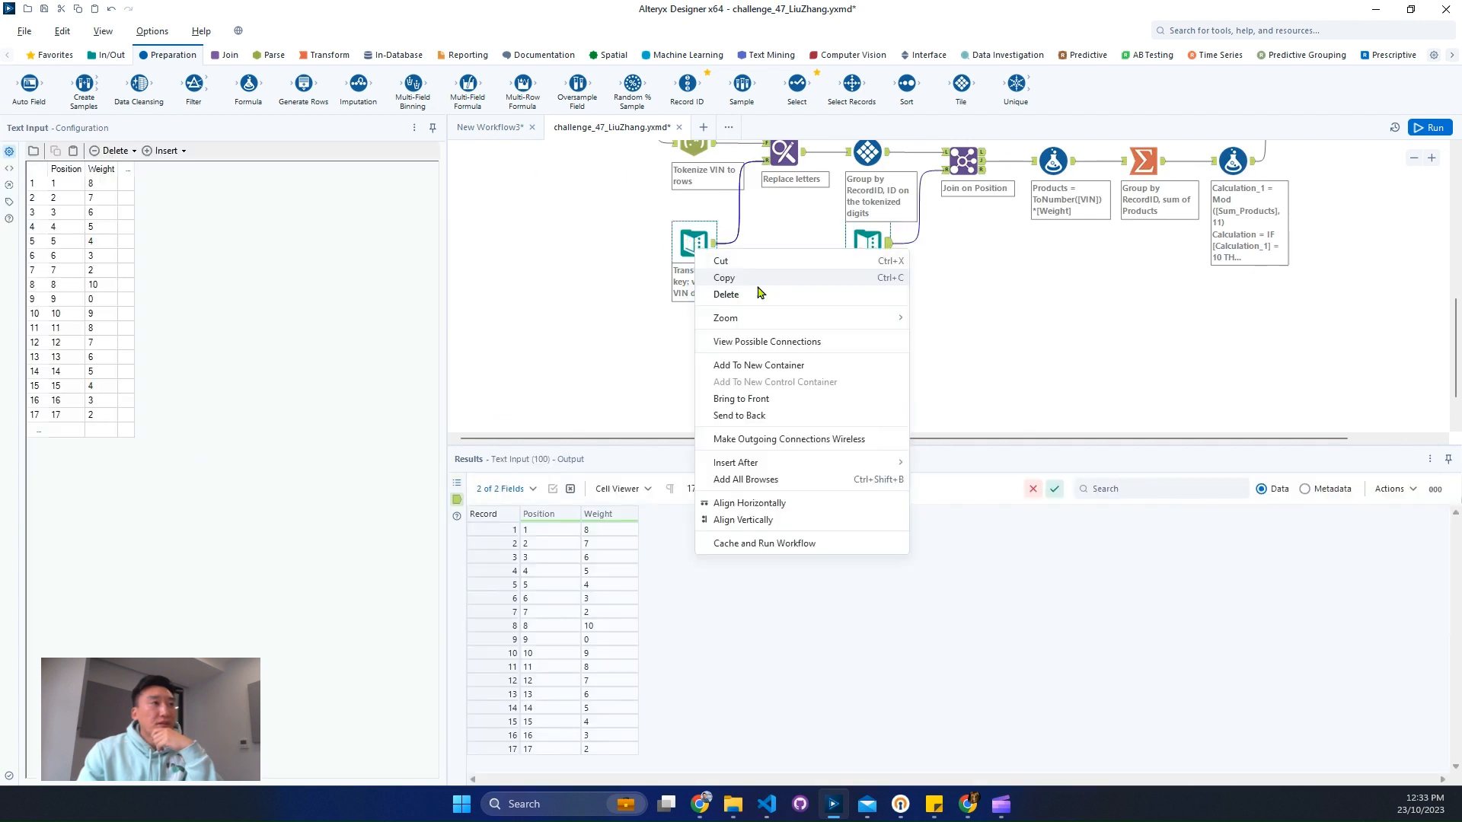
{"action": "left_click", "coordinate": [752, 279]}
{"action": "left_click", "coordinate": [496, 129]}
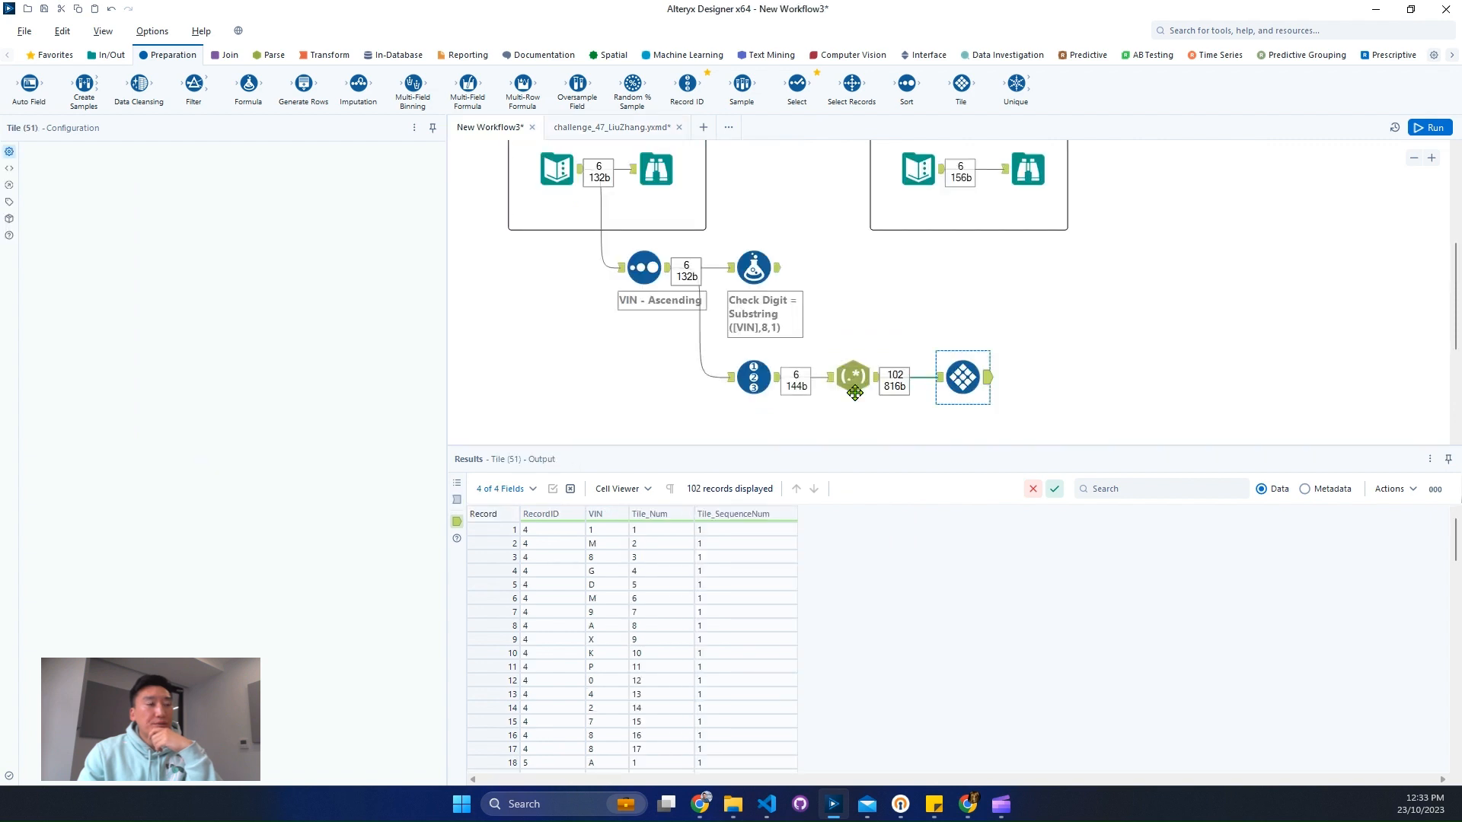
{"action": "scroll", "coordinate": [1104, 392], "scroll_direction": "down", "scroll_amount": 1}
{"action": "key", "text": "ctrl+v"}
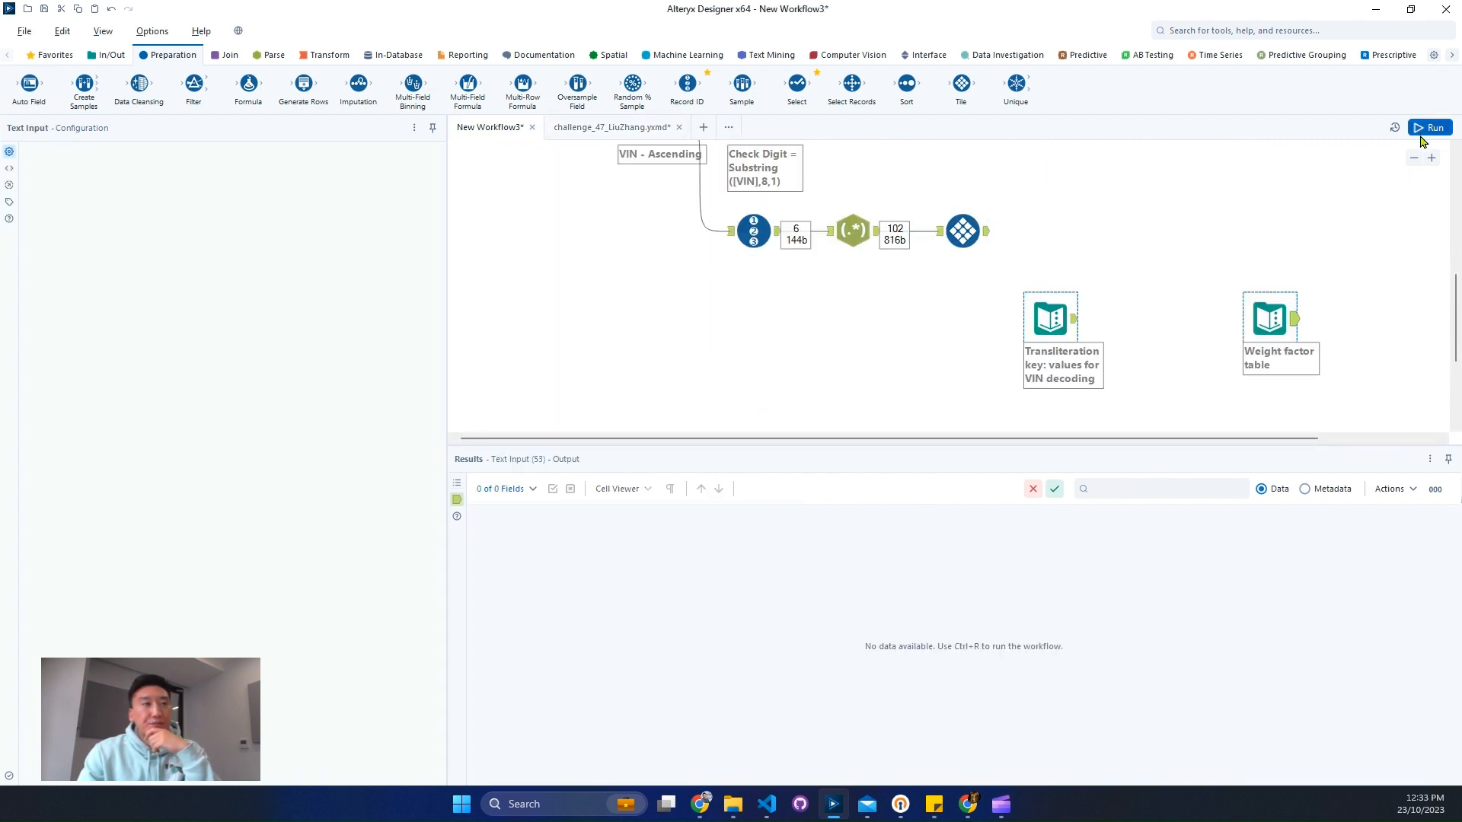
- Run the workflow and review the key and value pairs from A to Z in the transliteration table
{"action": "key", "text": "ctrl+r"}
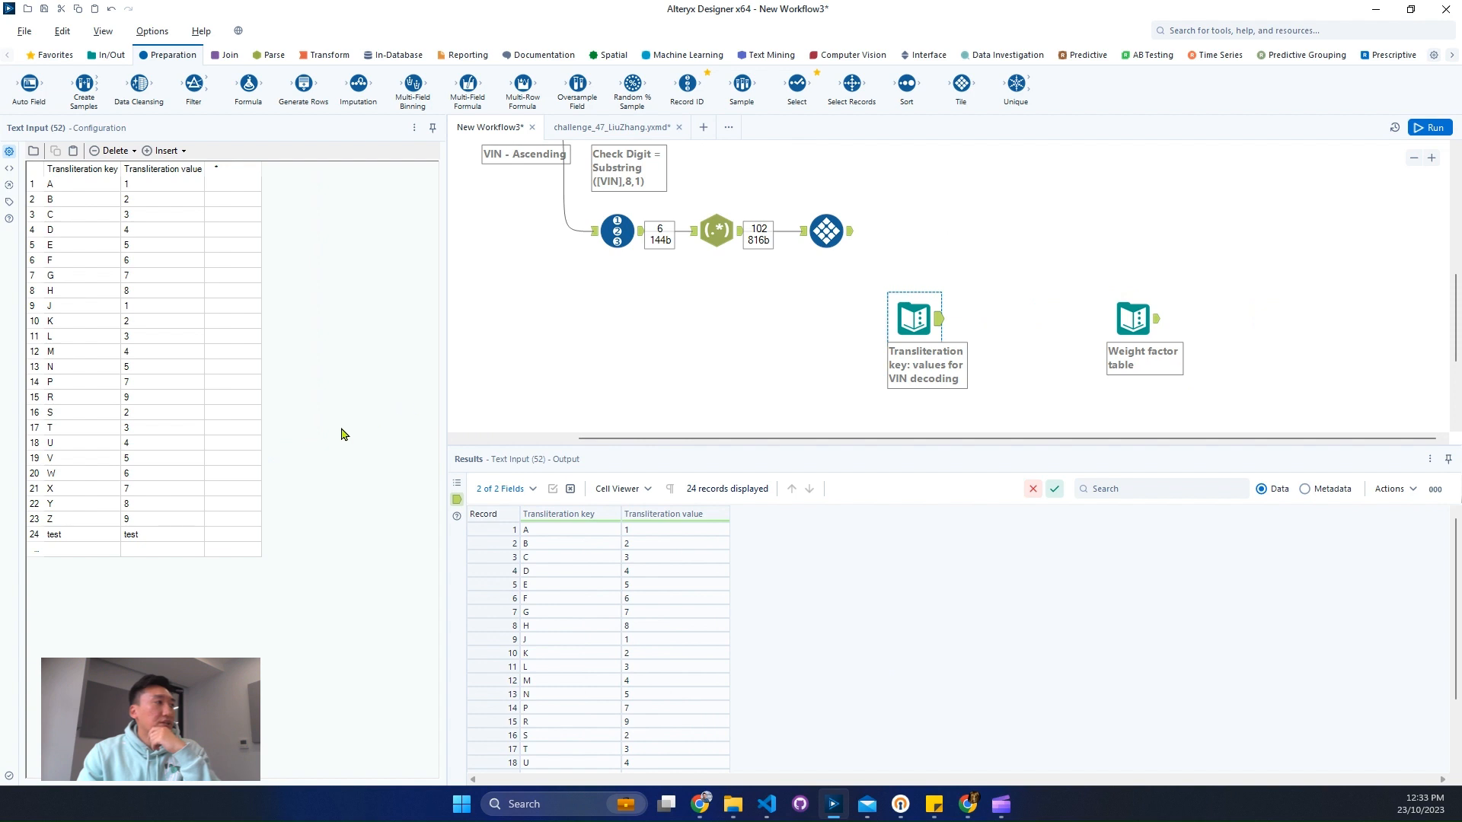
{"action": "mouse_move", "coordinate": [78, 184]}
{"action": "left_mouse_down"}
{"action": "mouse_move", "coordinate": [192, 541]}
{"action": "mouse_move", "coordinate": [99, 352]}
{"action": "mouse_move", "coordinate": [98, 189]}
{"action": "left_mouse_up"}
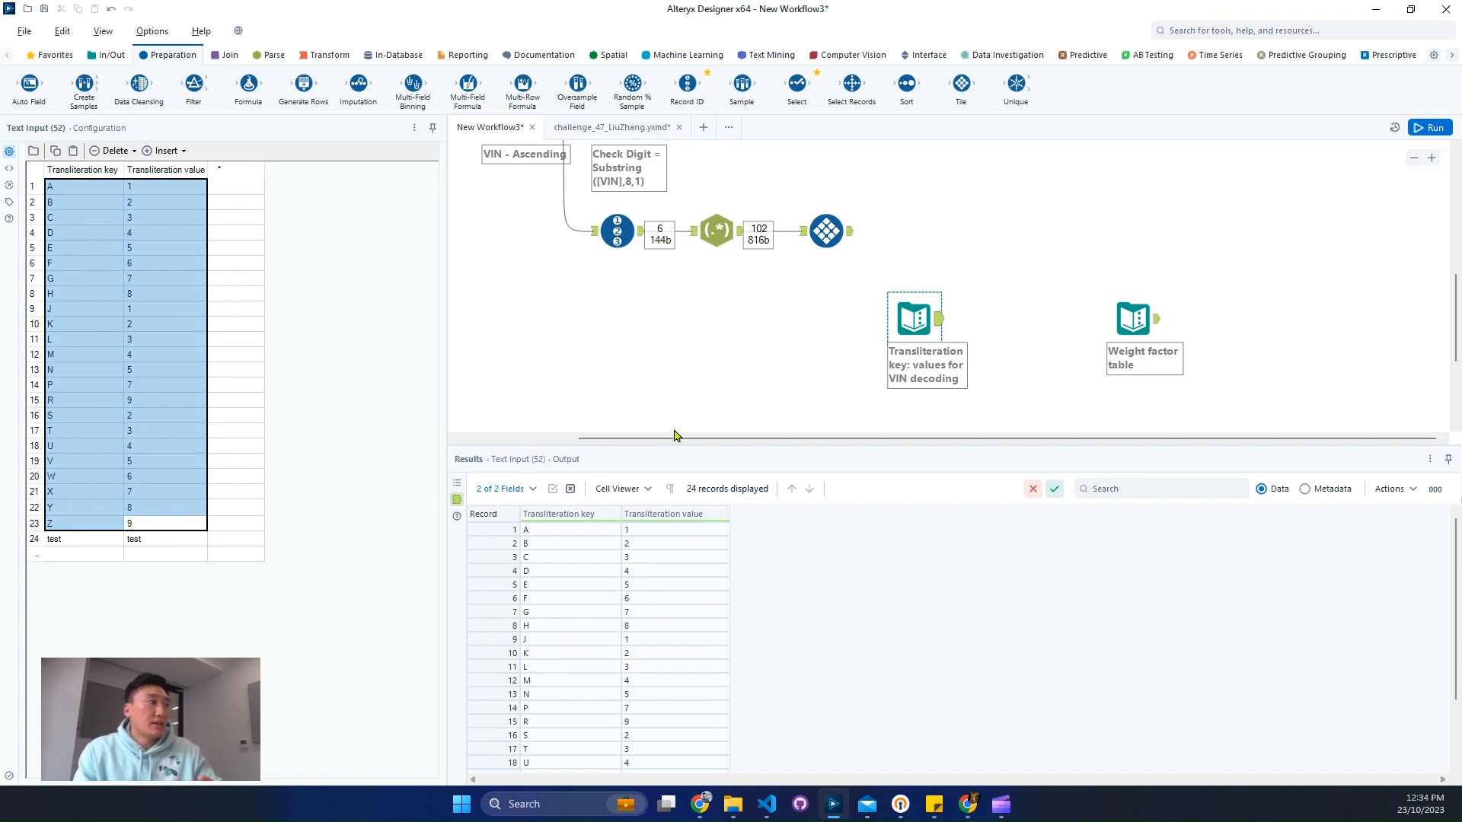
- Reposition the transliteration key and weight factor table inputs slightly lower on the canvas
{"action": "left_click_drag", "start_coordinate": [908, 320], "coordinate": [886, 343]}
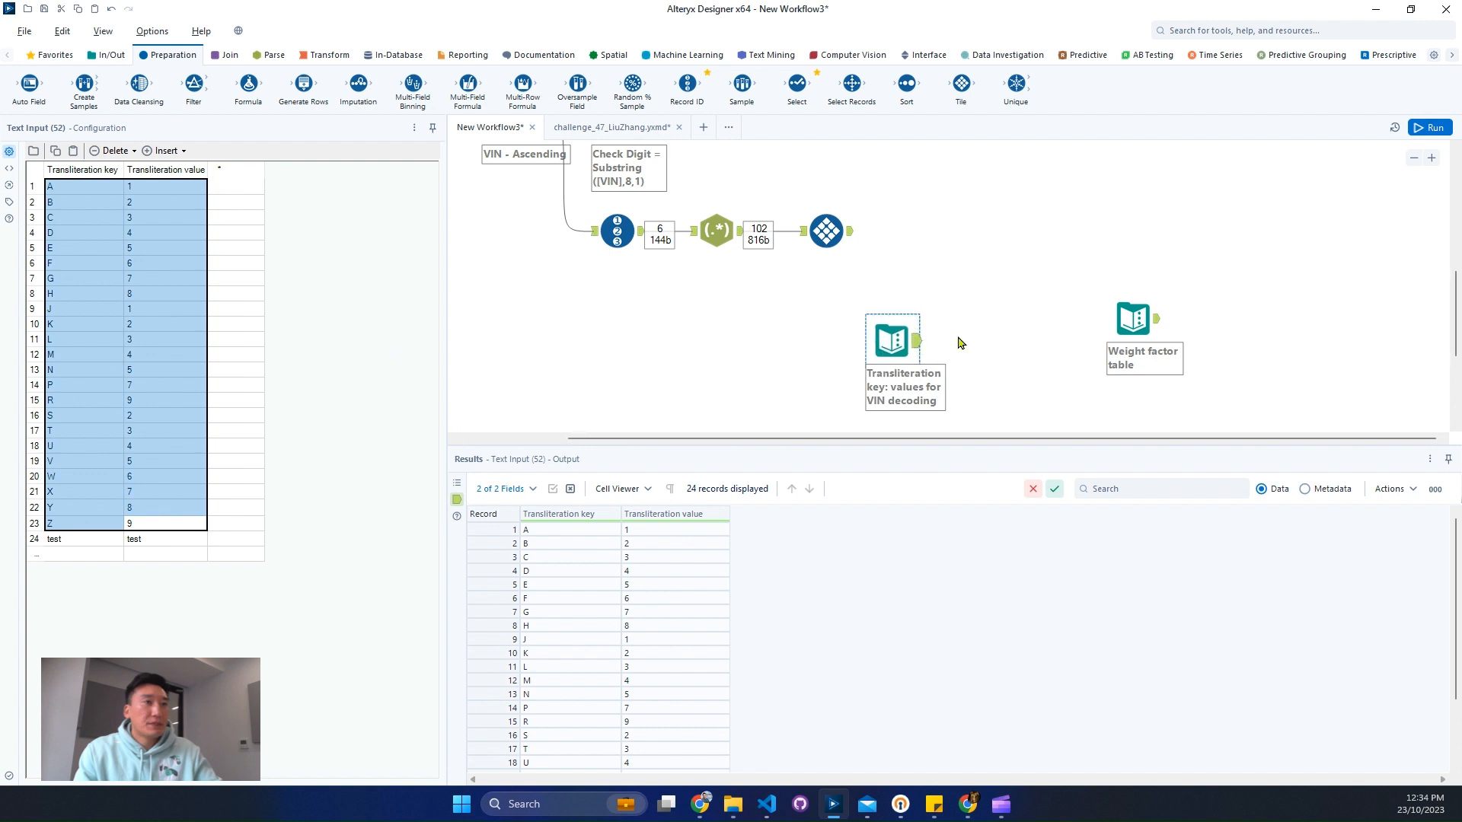
{"action": "left_click", "coordinate": [1125, 323]}
{"action": "left_click_drag", "start_coordinate": [1125, 323], "coordinate": [1120, 340]}
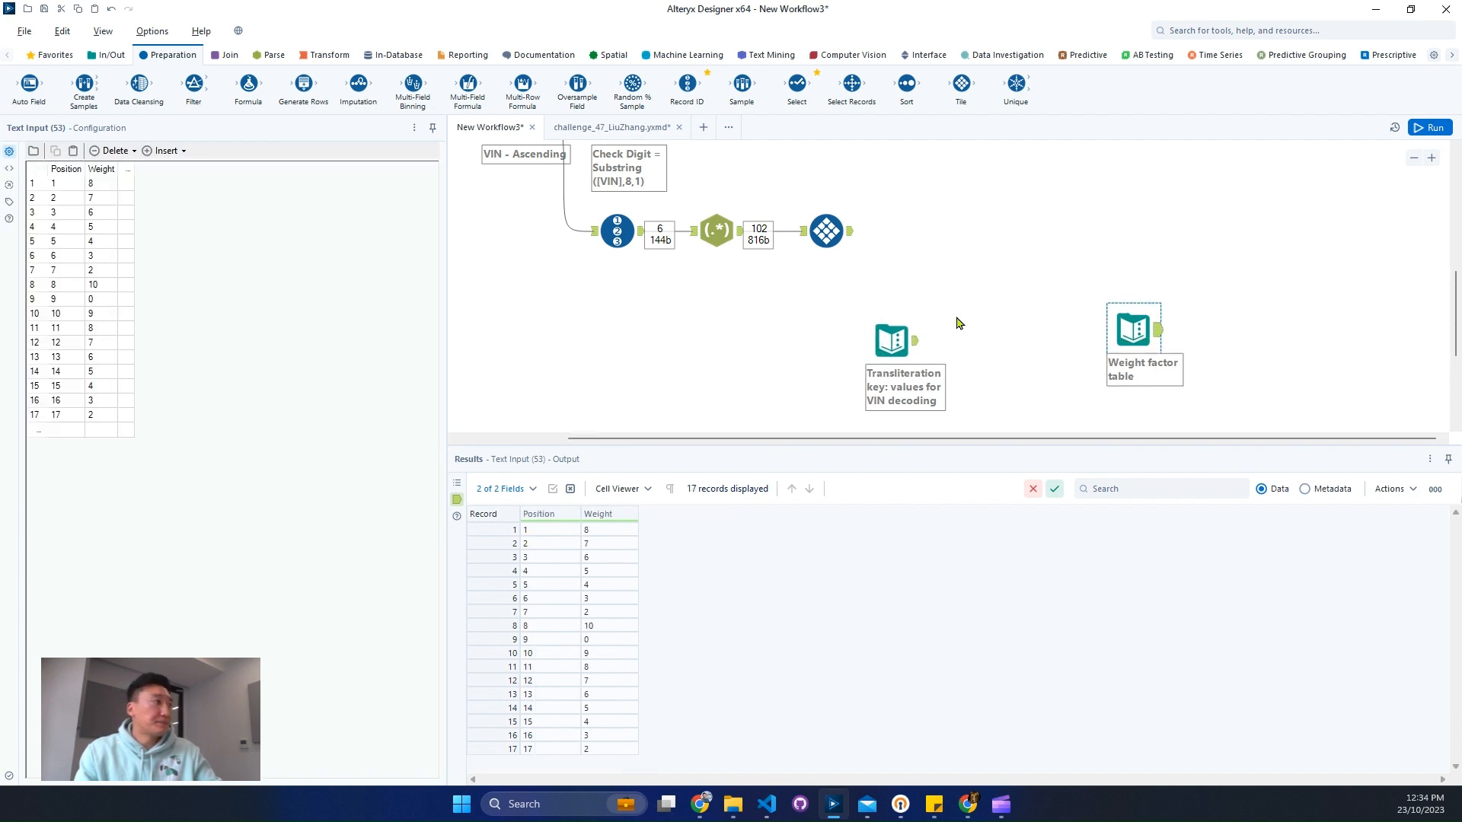
{"action": "left_click", "coordinate": [229, 54]}
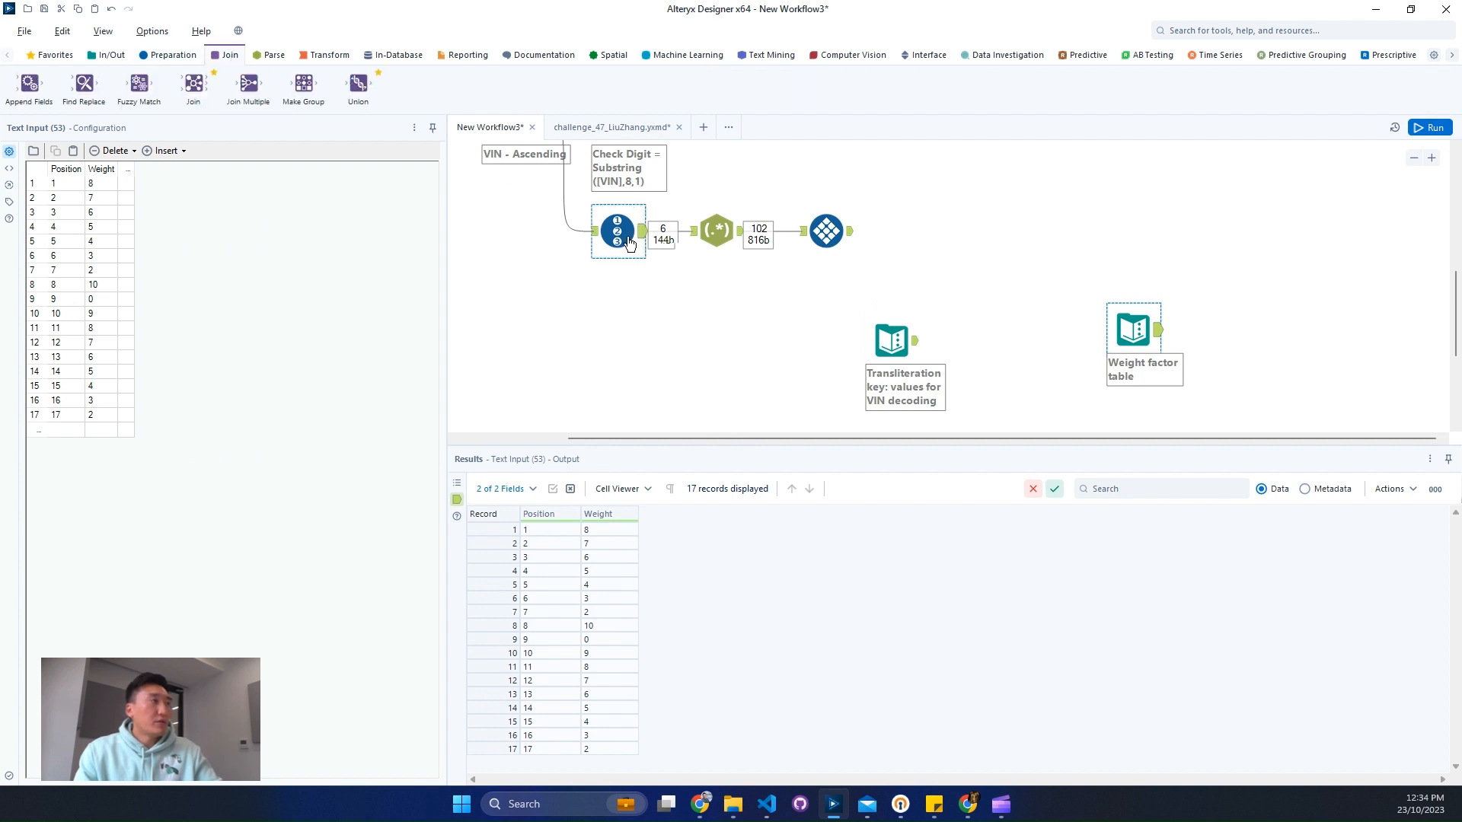
{"action": "left_click_drag", "start_coordinate": [941, 244], "coordinate": [937, 242]}
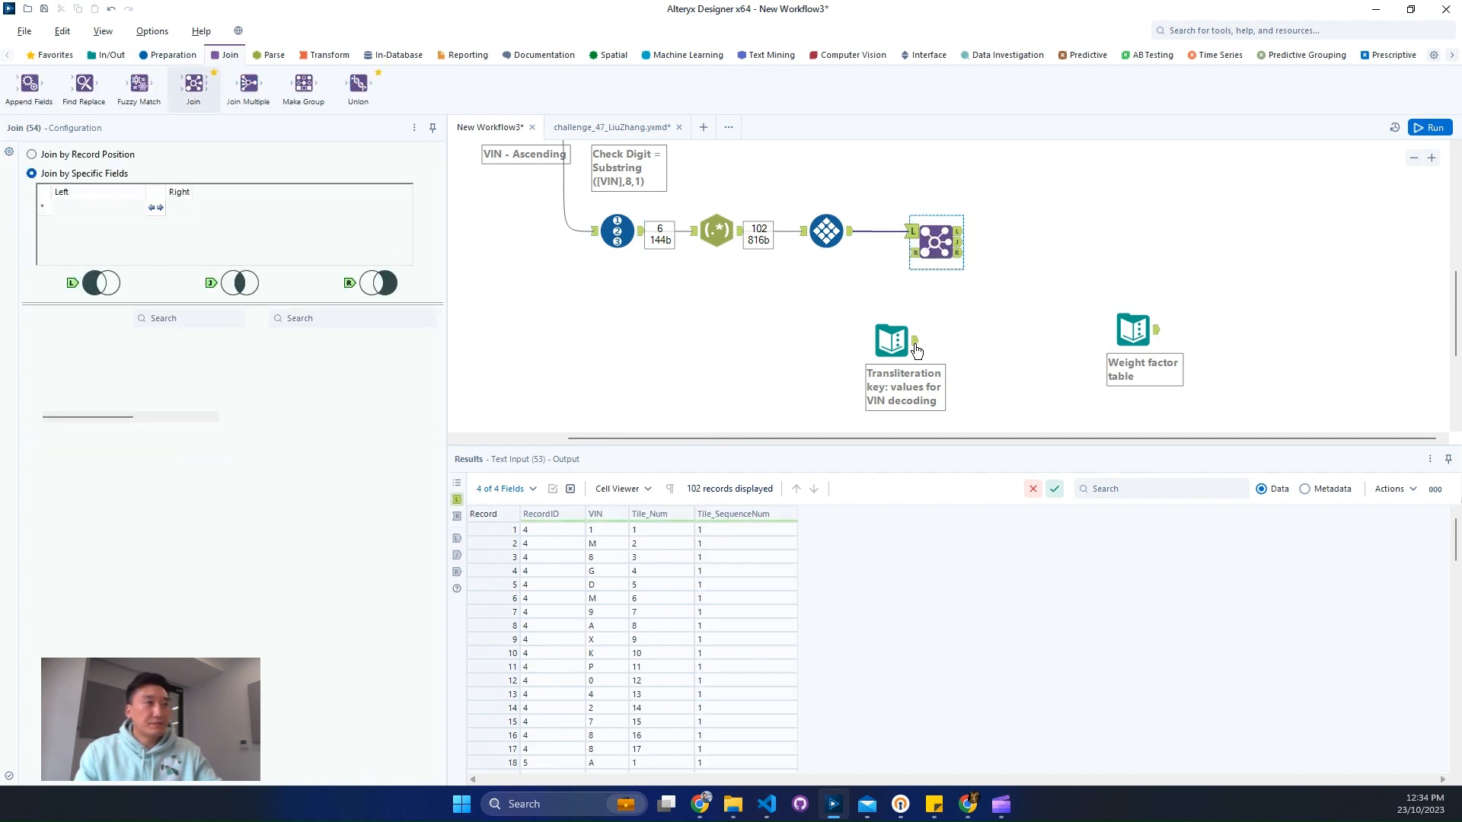
{"action": "left_click_drag", "start_coordinate": [918, 341], "coordinate": [913, 252]}
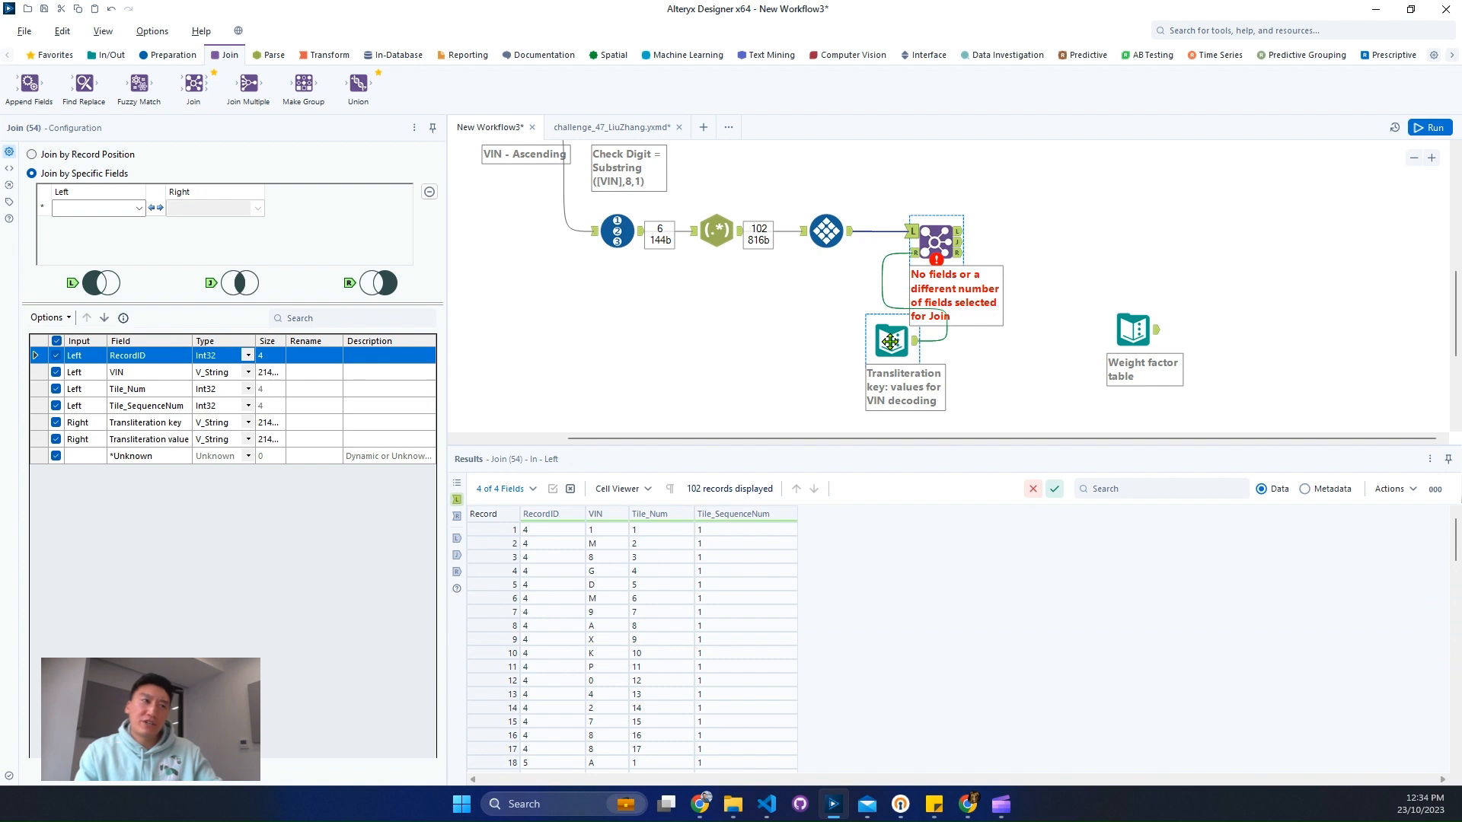
{"action": "left_click_drag", "start_coordinate": [890, 341], "coordinate": [826, 330]}
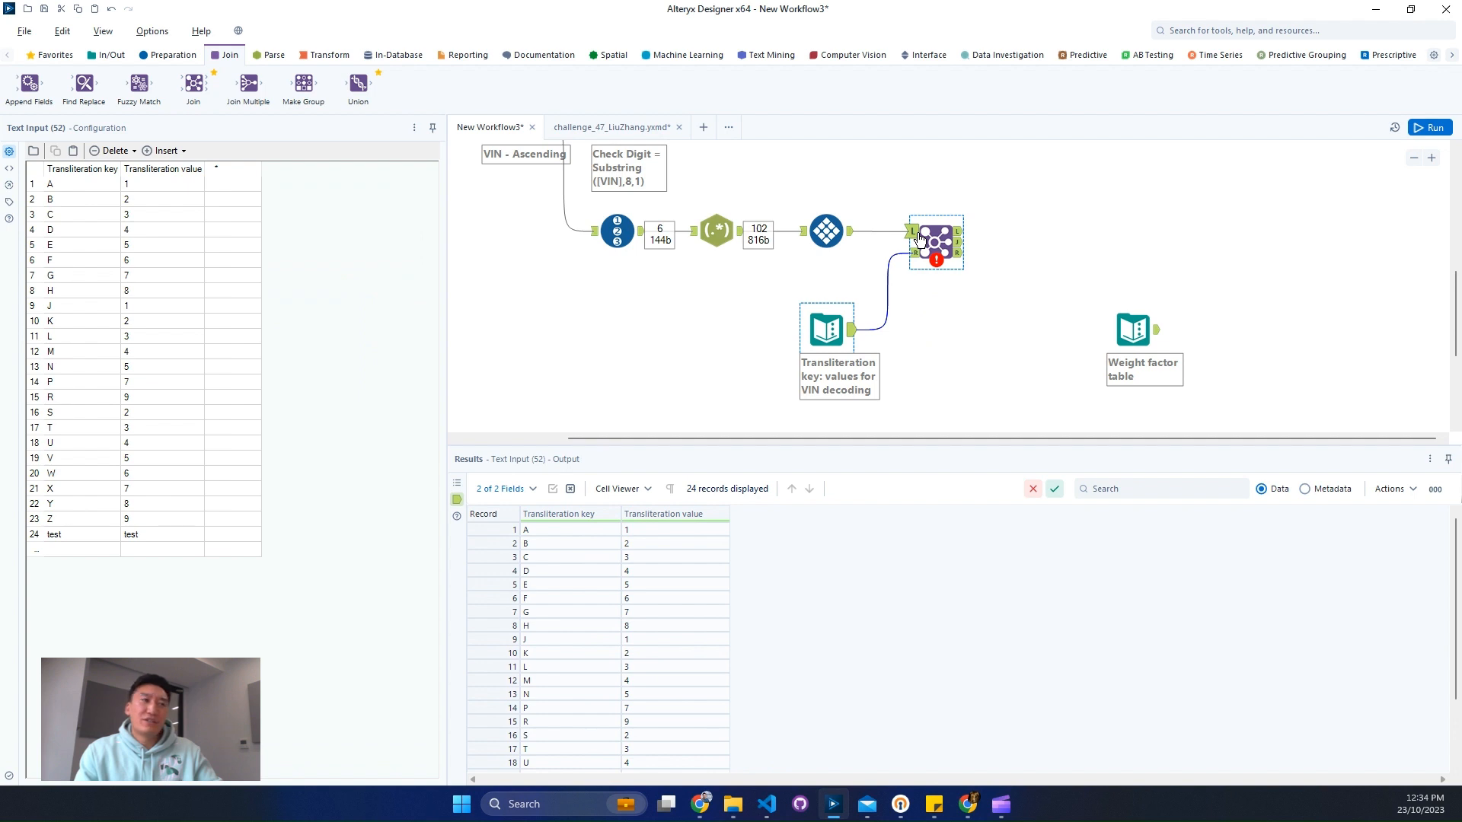
{"action": "left_click", "coordinate": [920, 238]}
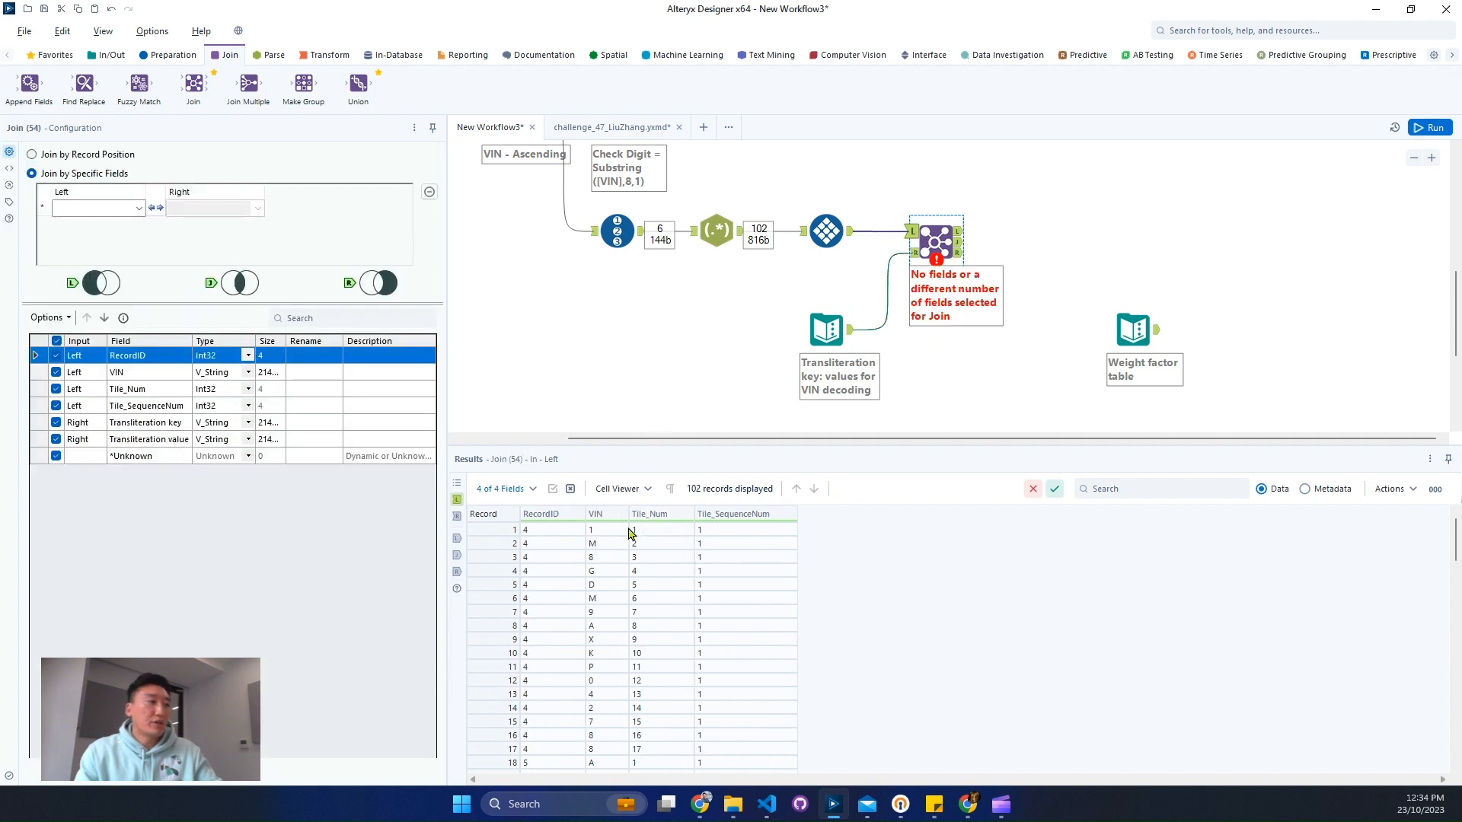
{"action": "left_click", "coordinate": [942, 244]}
{"action": "key", "text": "Delete"}
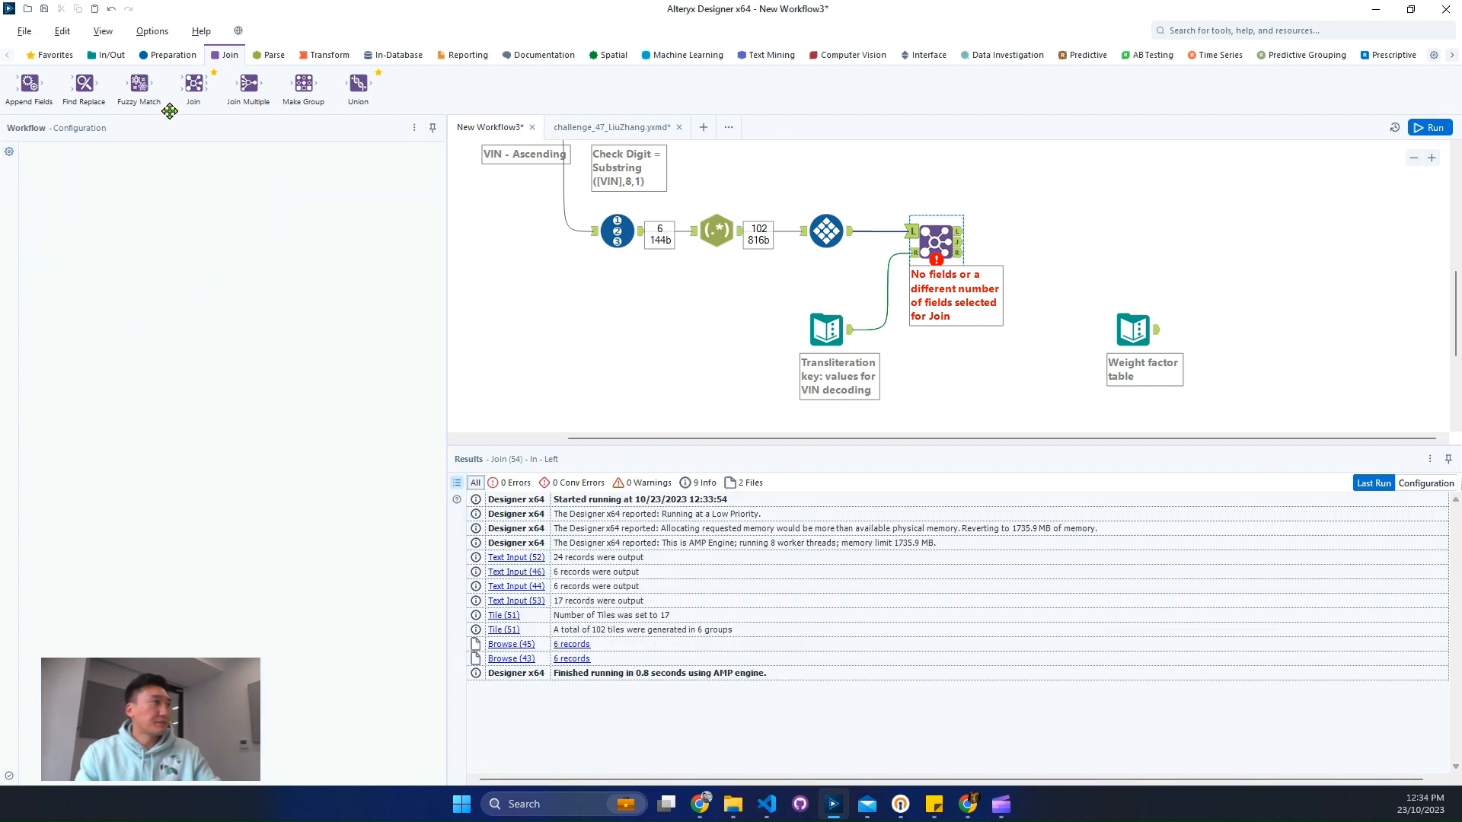
- Replace VIN letters with transliteration values using a Find Replace tool fed by Tile and the transliteration table, and run the workflow
{"action": "left_click_drag", "start_coordinate": [88, 90], "coordinate": [927, 240]}
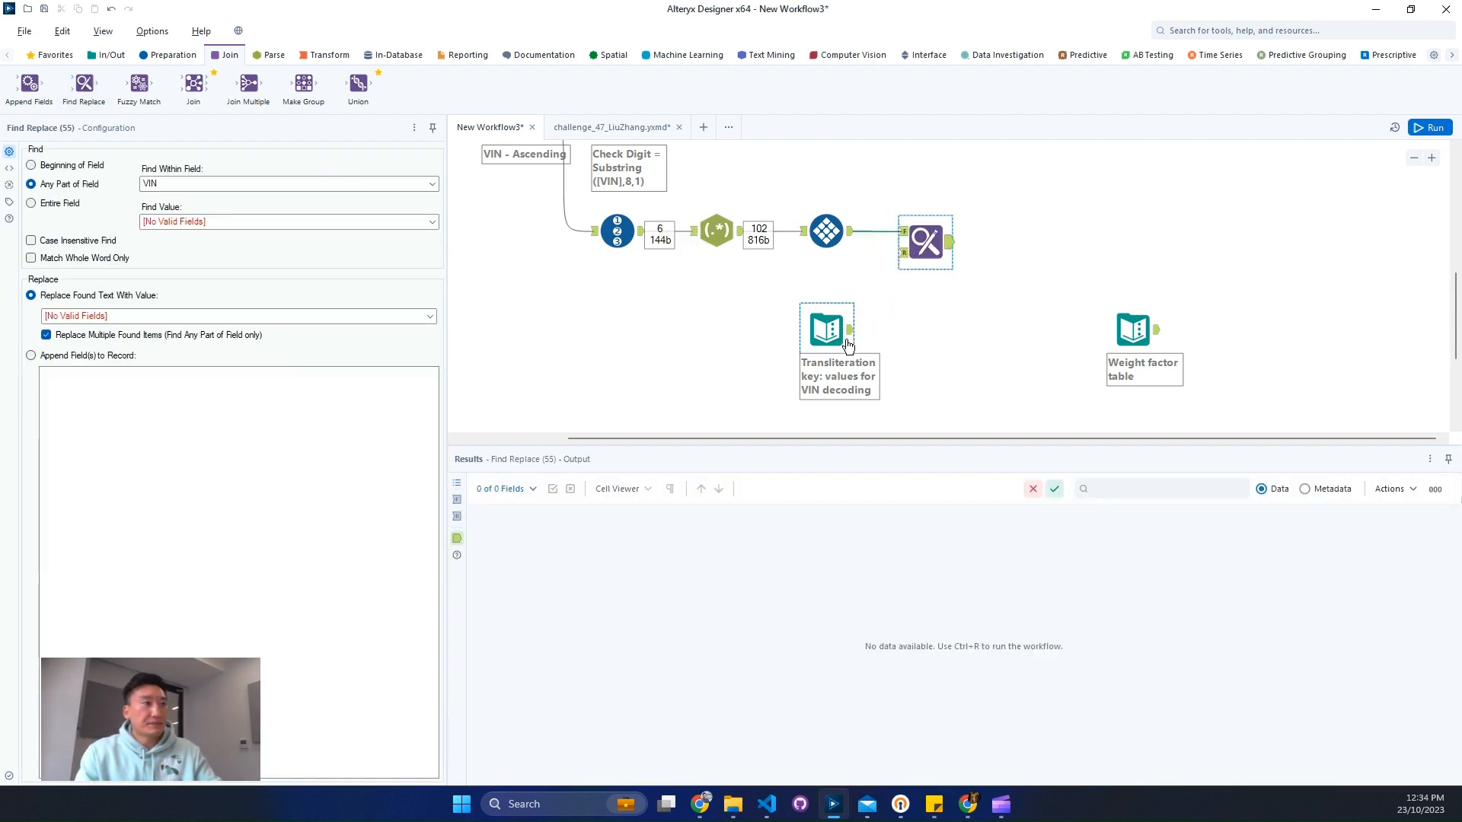
{"action": "left_click_drag", "start_coordinate": [850, 329], "coordinate": [901, 253]}
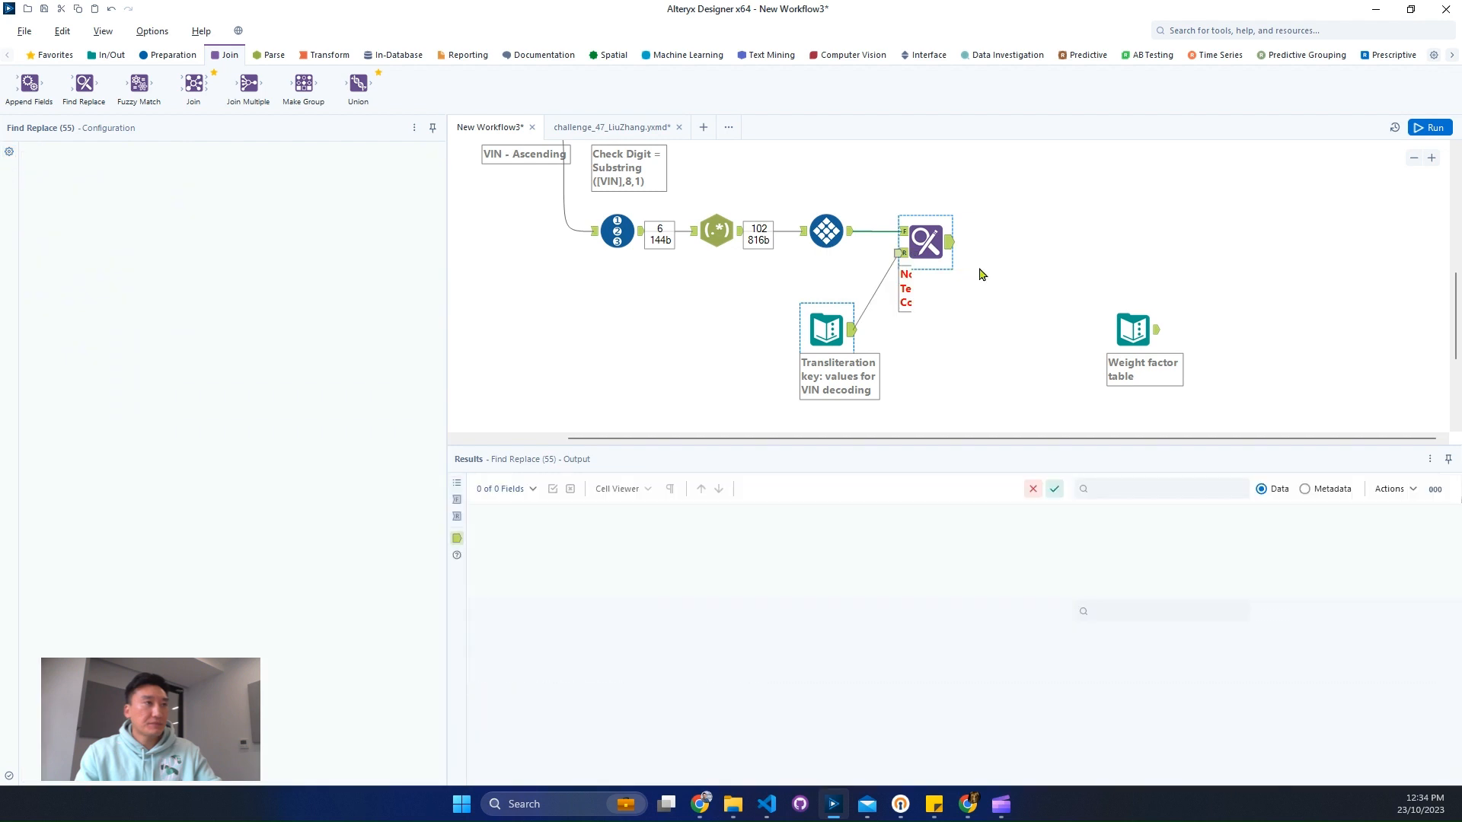
{"action": "left_click", "coordinate": [907, 237]}
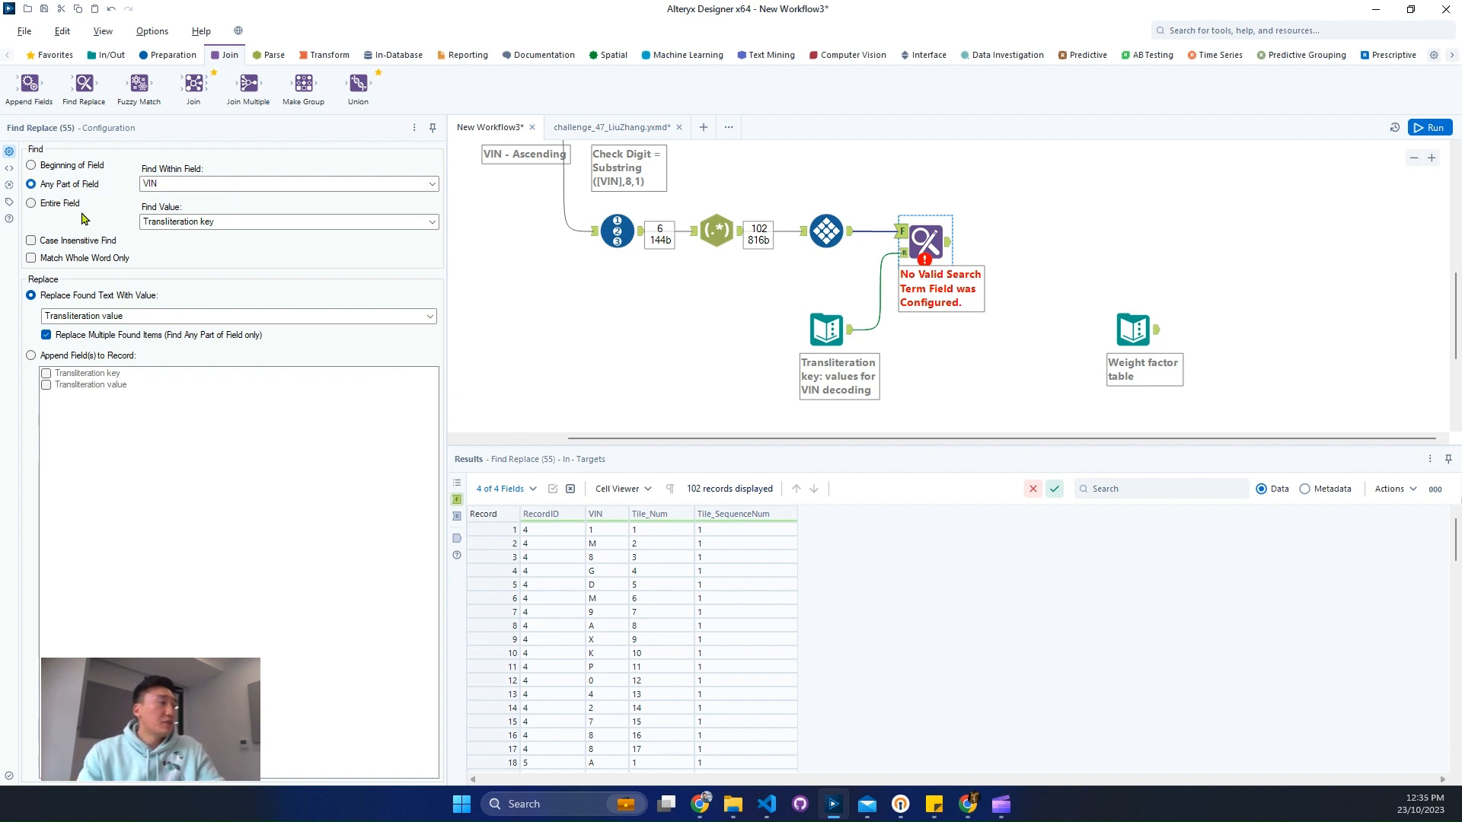
{"action": "left_click", "coordinate": [903, 252]}
{"action": "left_click_drag", "start_coordinate": [588, 547], "coordinate": [602, 626]}
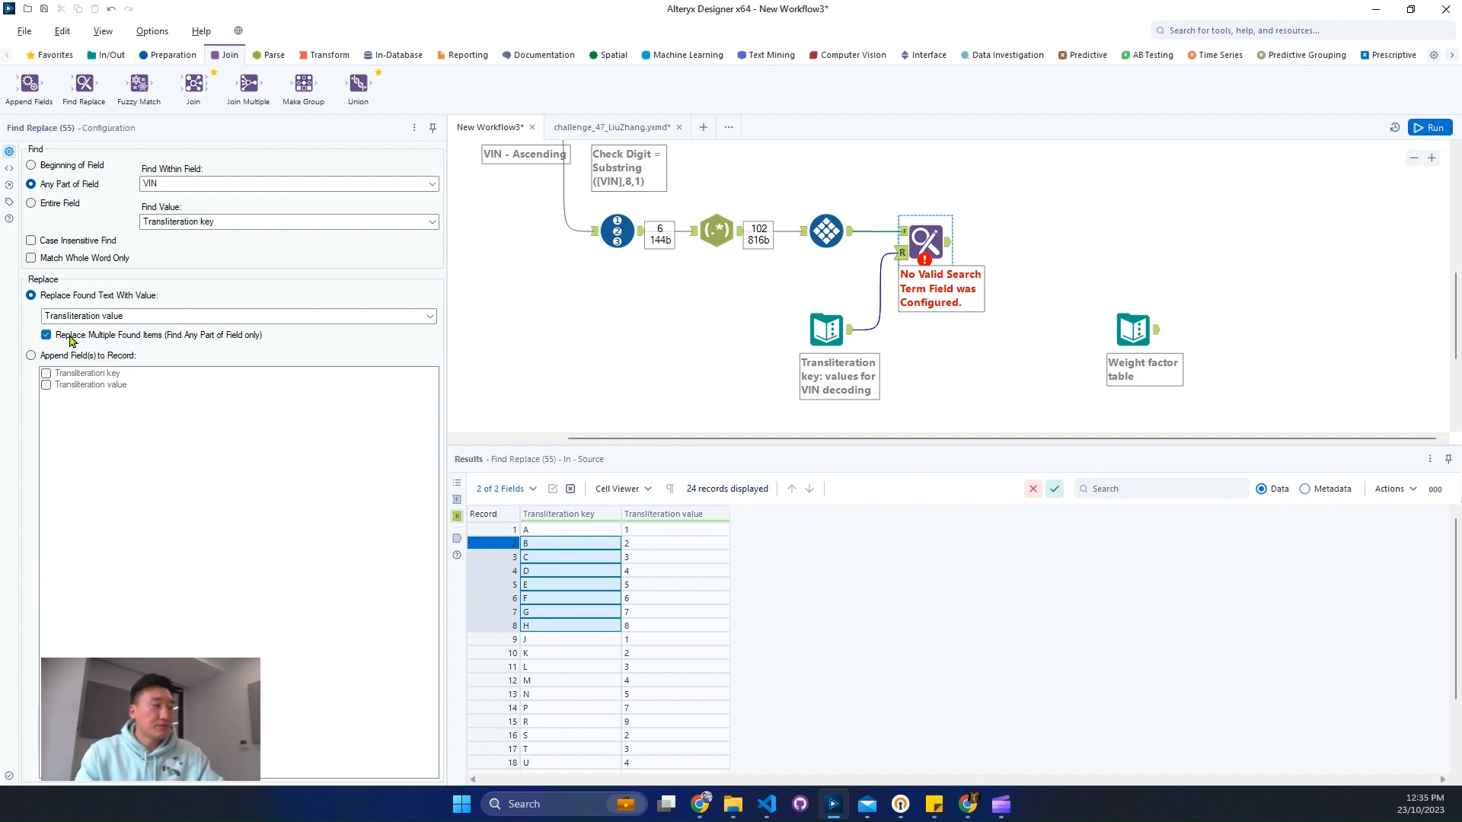
{"action": "left_click", "coordinate": [1426, 124]}
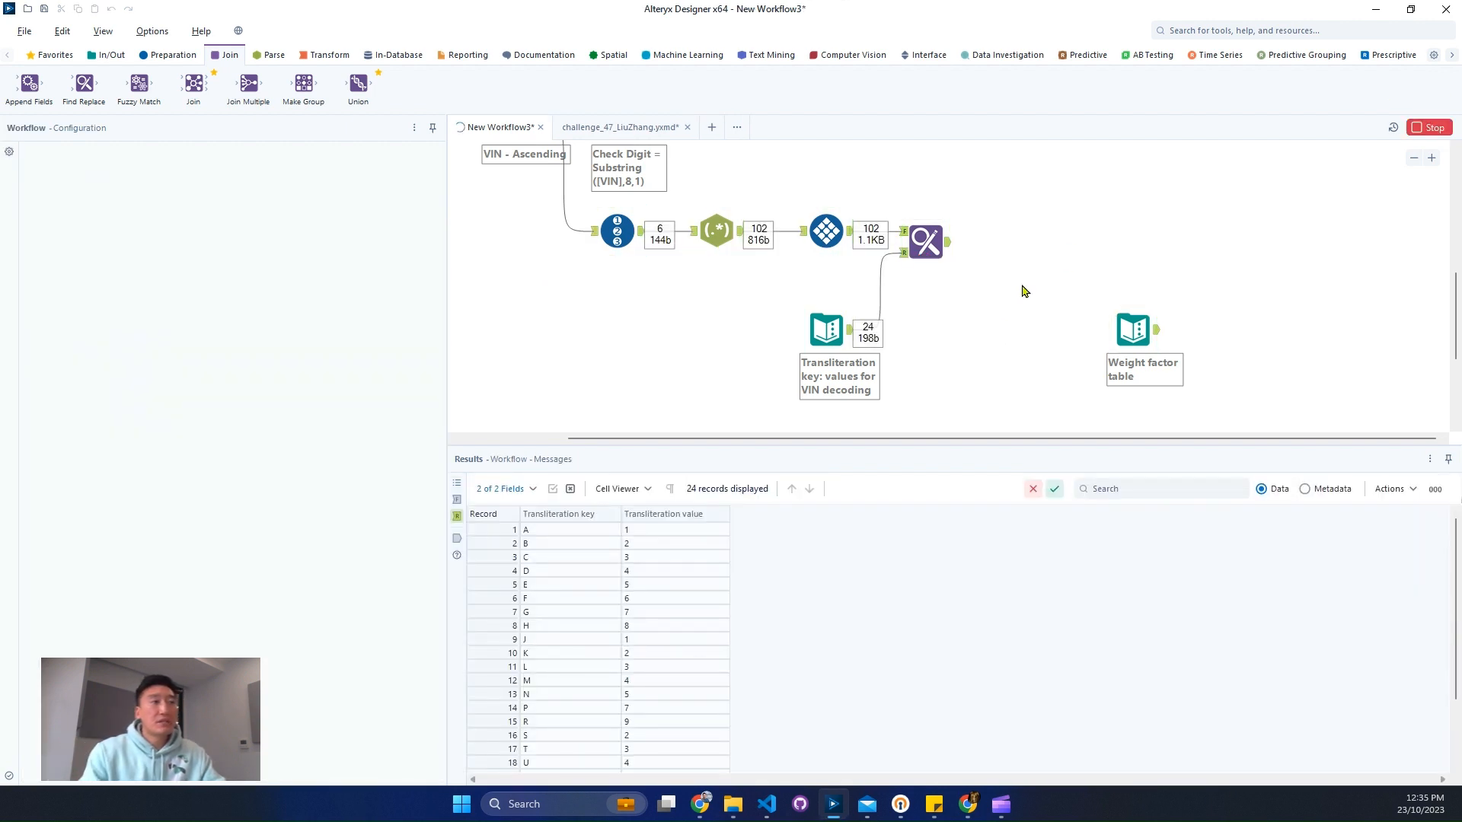
- Compare the first four VIN characters before and after Find Replace, checking M and G against the transliteration table
{"action": "left_click", "coordinate": [941, 249]}
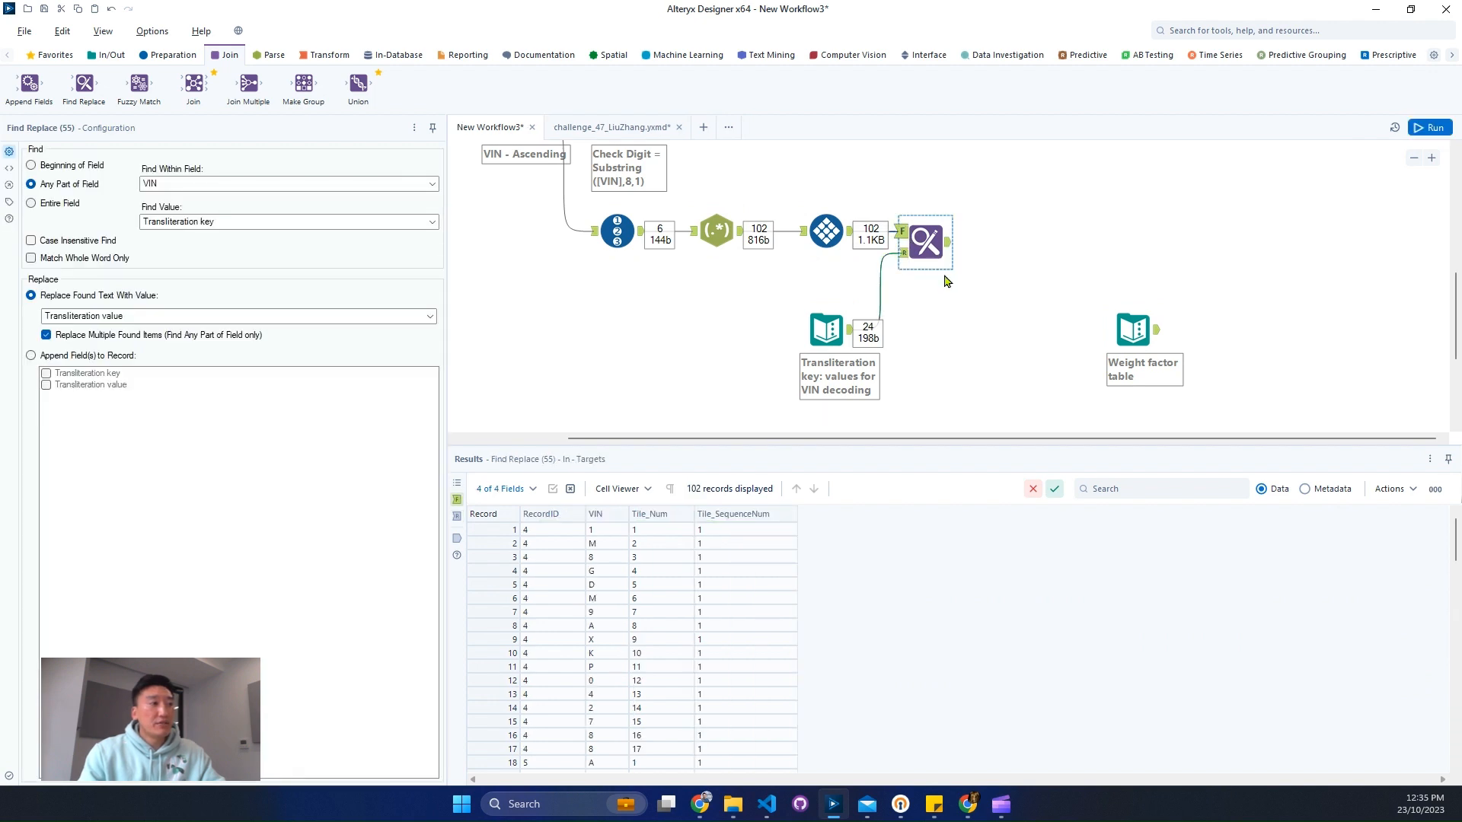
{"action": "left_click_drag", "start_coordinate": [492, 530], "coordinate": [492, 571]}
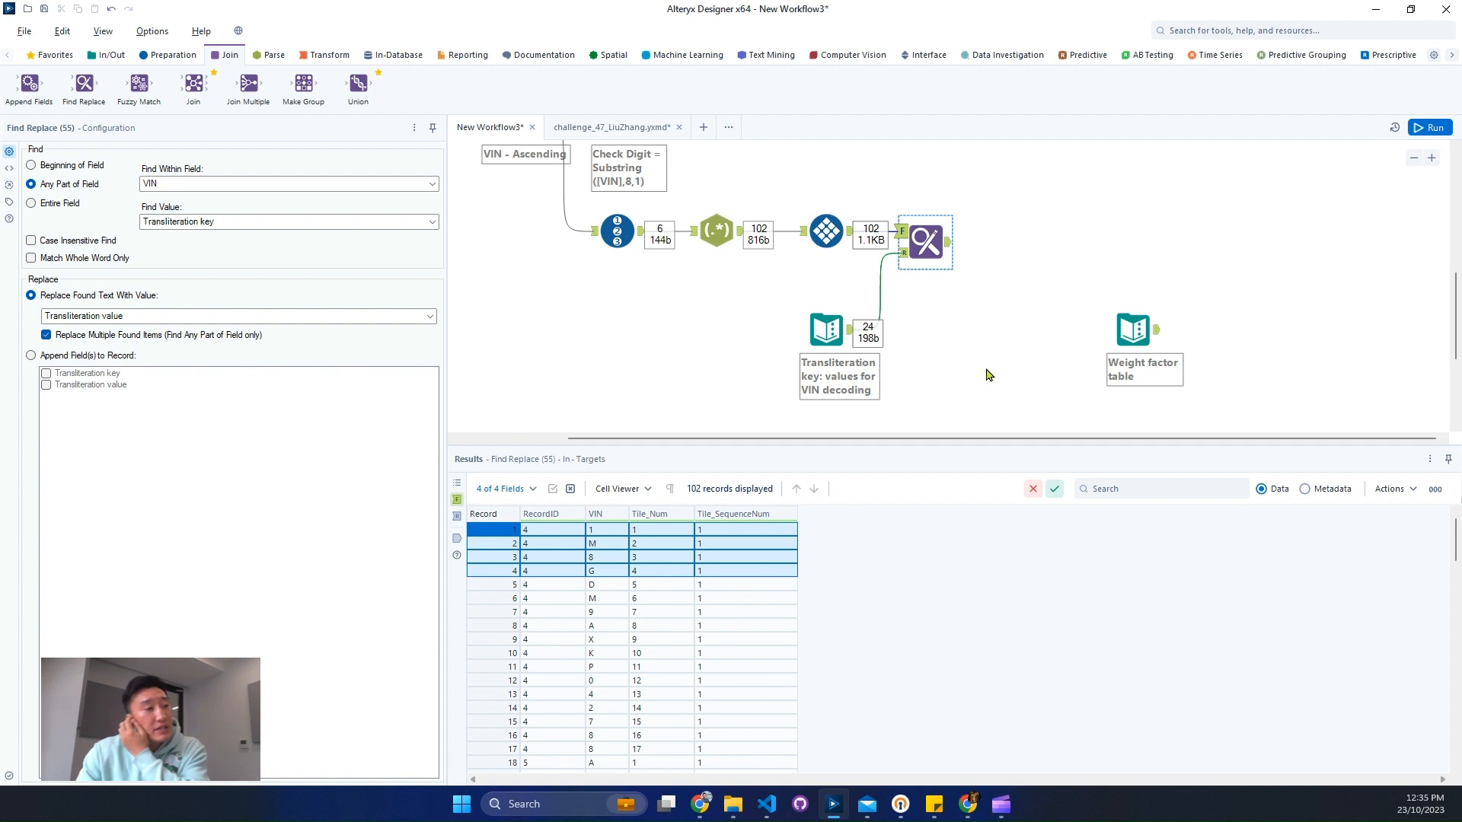
{"action": "left_click", "coordinate": [949, 242]}
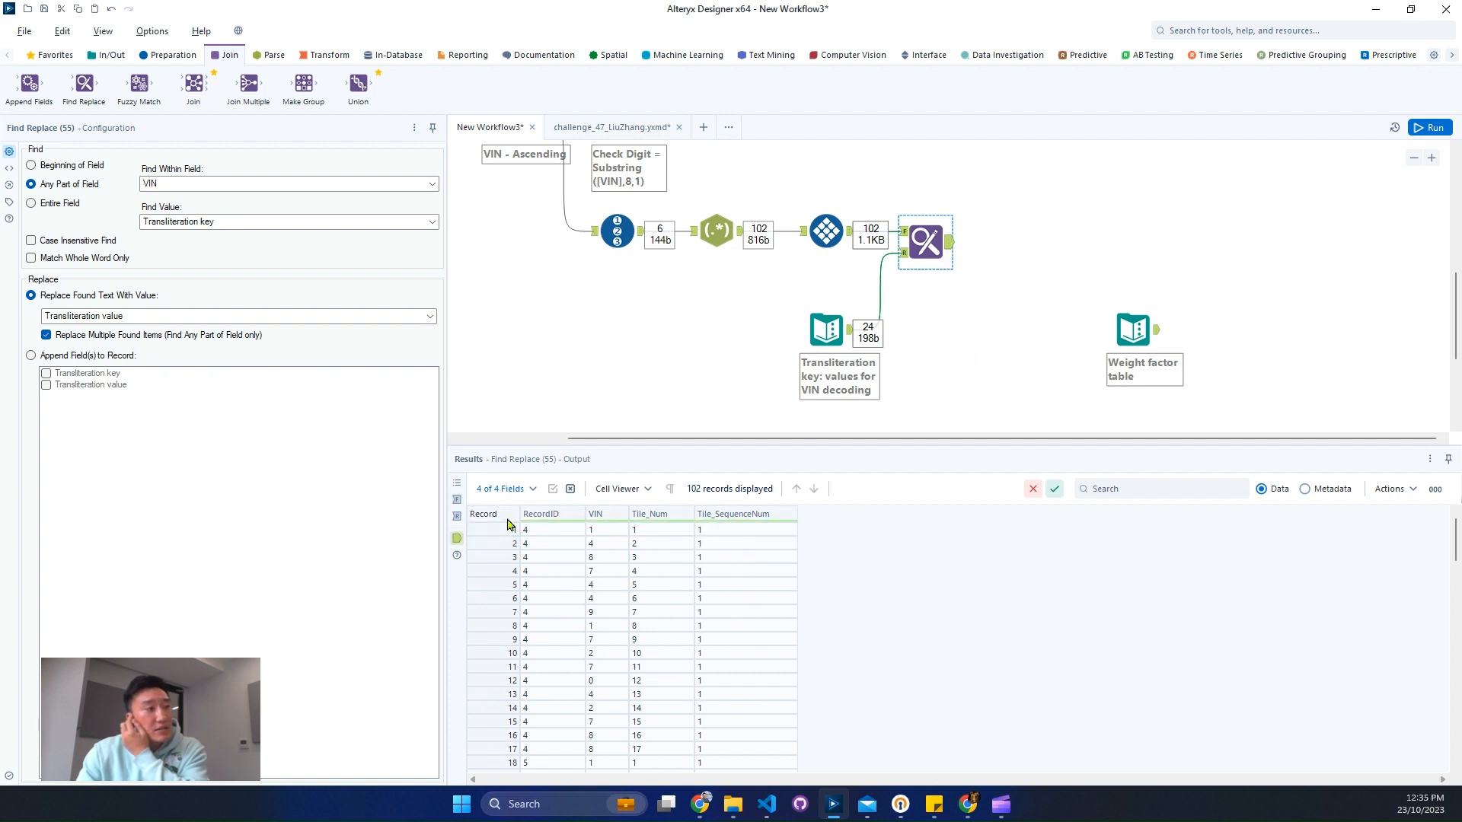
{"action": "left_click_drag", "start_coordinate": [510, 529], "coordinate": [503, 576]}
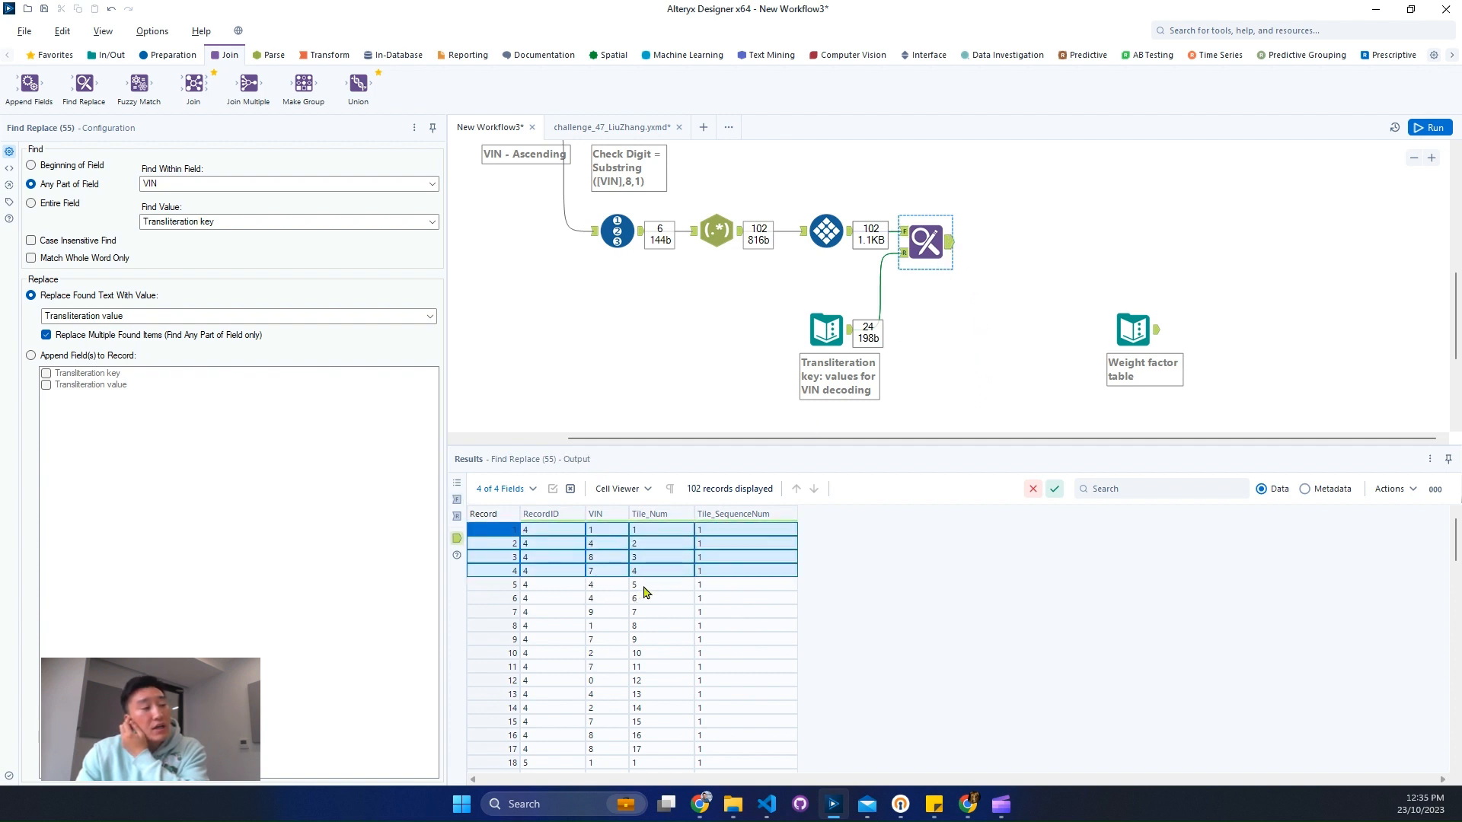
{"action": "left_click", "coordinate": [605, 545]}
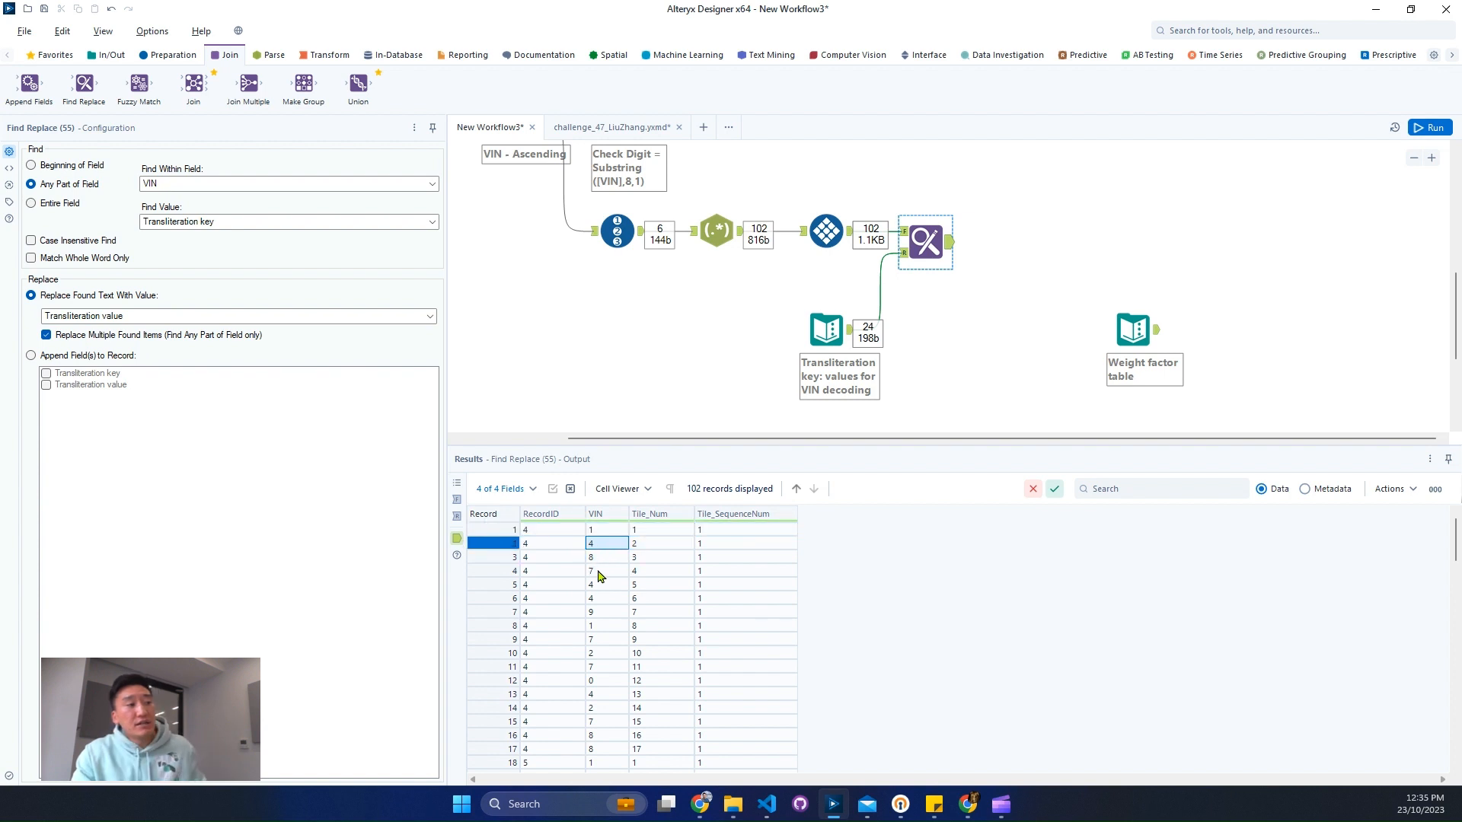
{"action": "left_click", "coordinate": [598, 571], "text": "ctrl"}
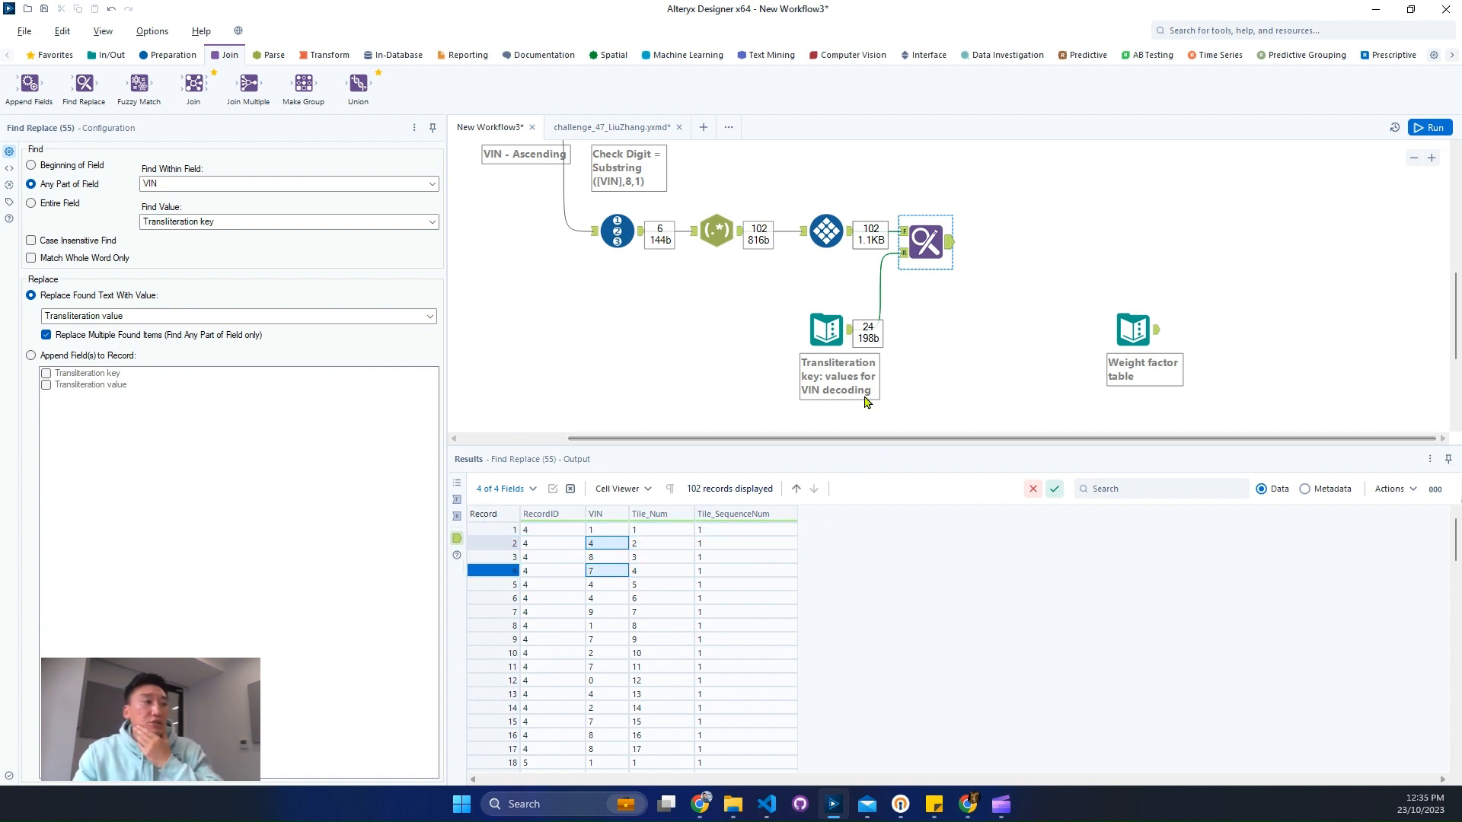
{"action": "left_click", "coordinate": [851, 340]}
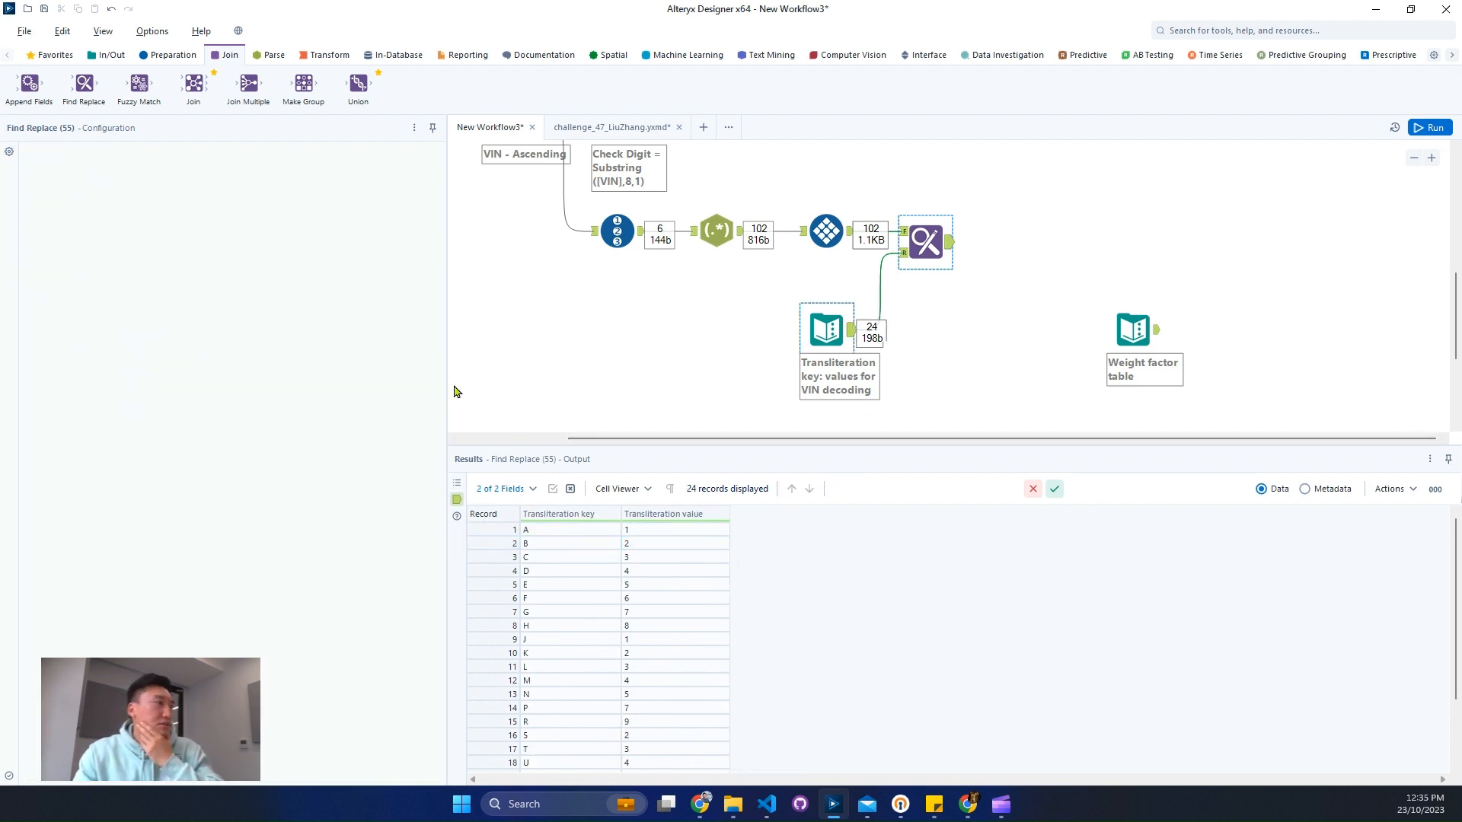
{"action": "left_click", "coordinate": [636, 681]}
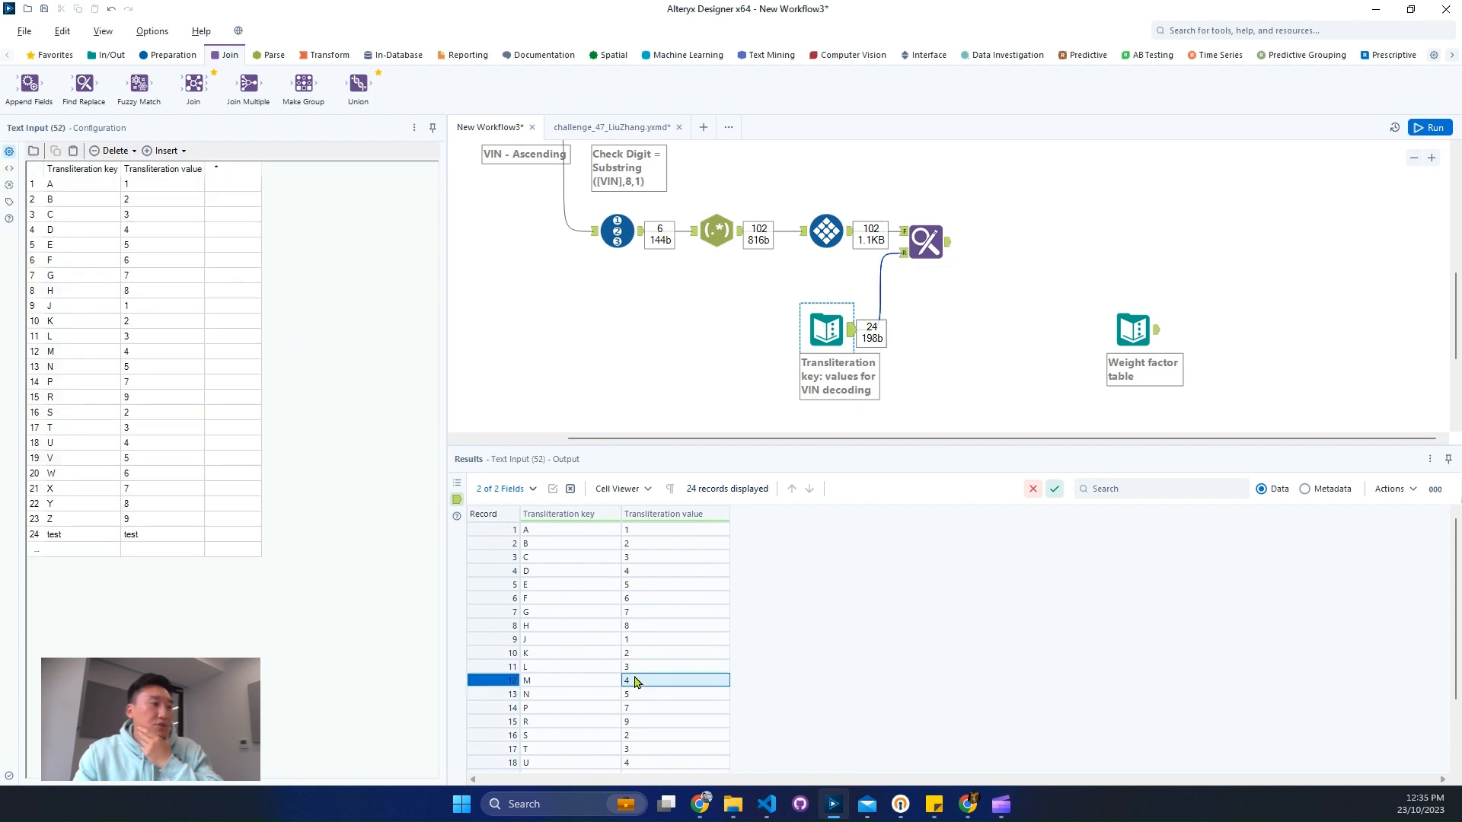
{"action": "left_click", "coordinate": [627, 614]}
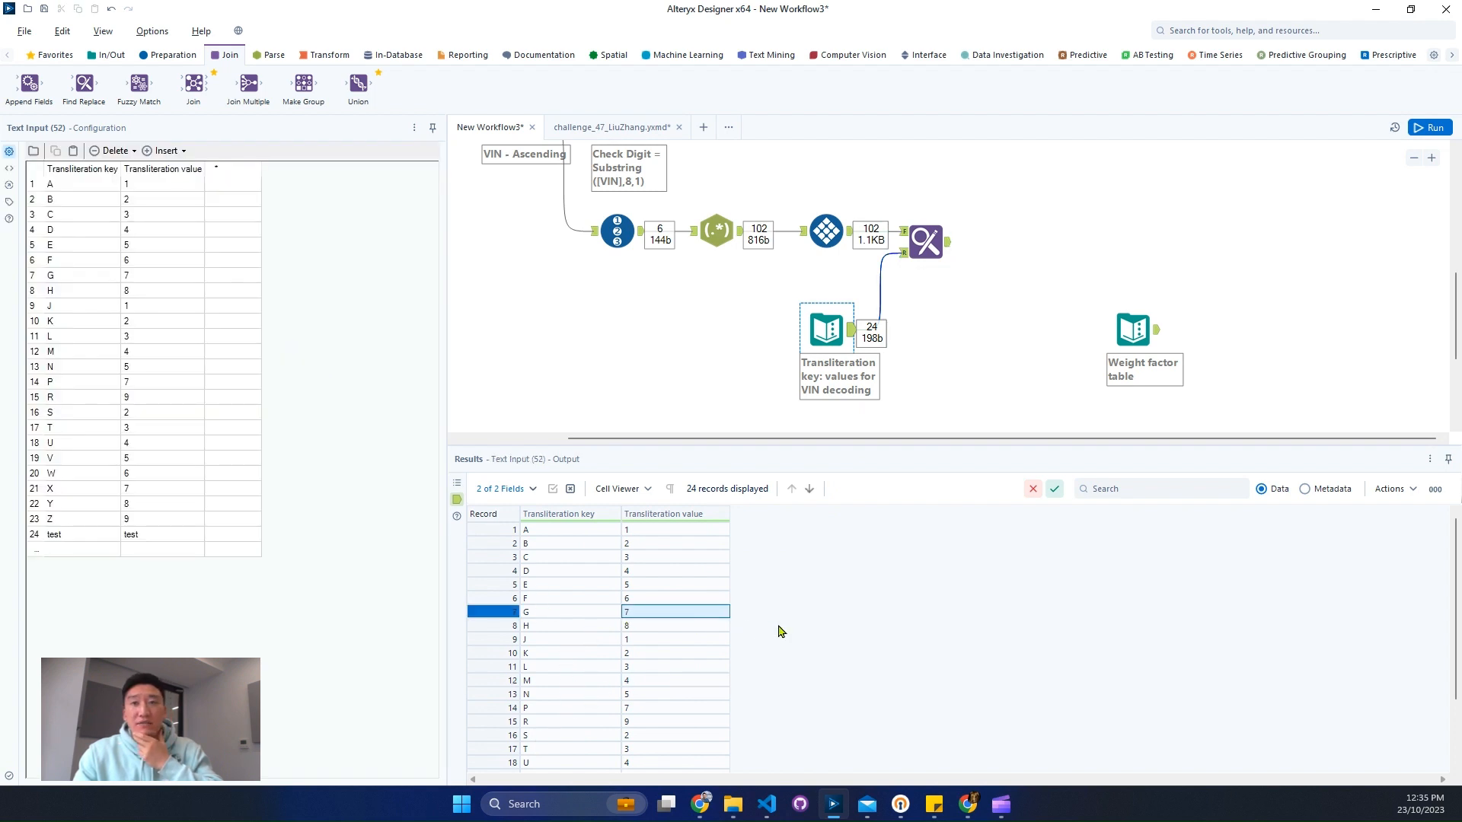
{"action": "left_click", "coordinate": [932, 259]}
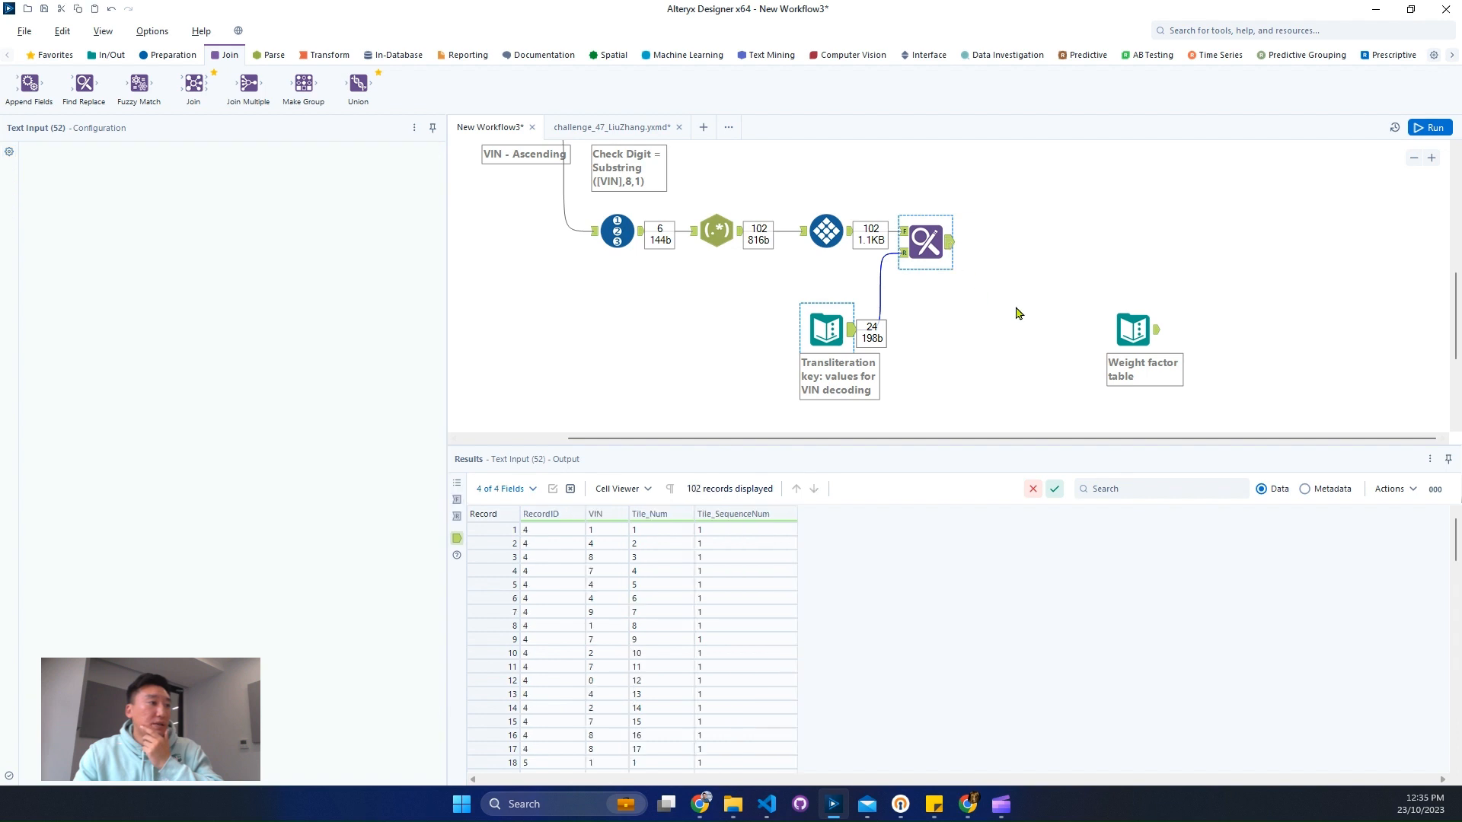
- Add a Join tool after Find Replace and connect the weight factor table as its right input
{"action": "left_click_drag", "start_coordinate": [1150, 356], "coordinate": [1052, 377]}
{"action": "left_click_drag", "start_coordinate": [214, 90], "coordinate": [1048, 253]}
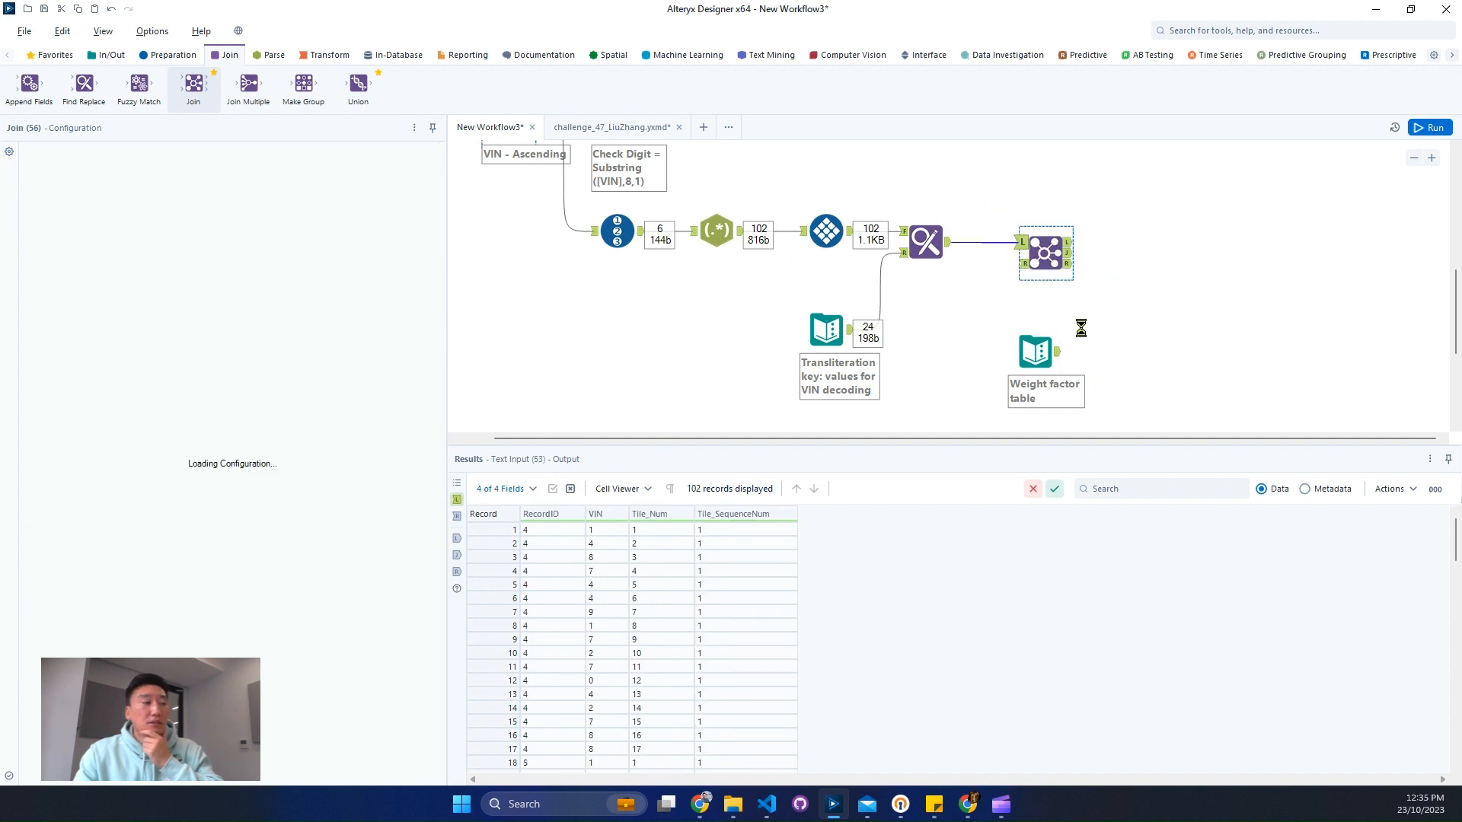
{"action": "left_click_drag", "start_coordinate": [1037, 360], "coordinate": [1021, 265]}
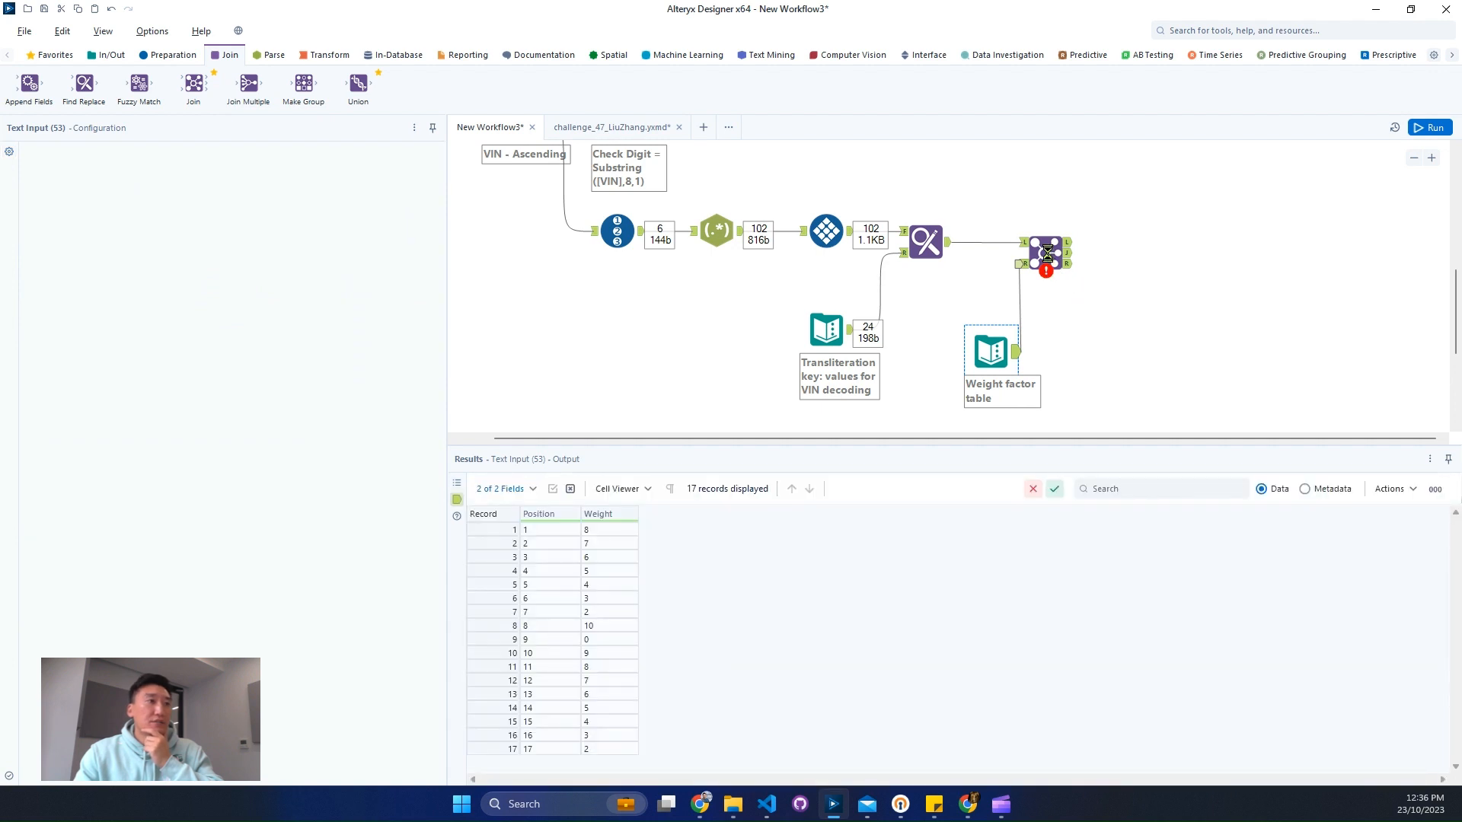
{"action": "left_click", "coordinate": [1045, 252]}
{"action": "left_click_drag", "start_coordinate": [1081, 249], "coordinate": [1114, 251]}
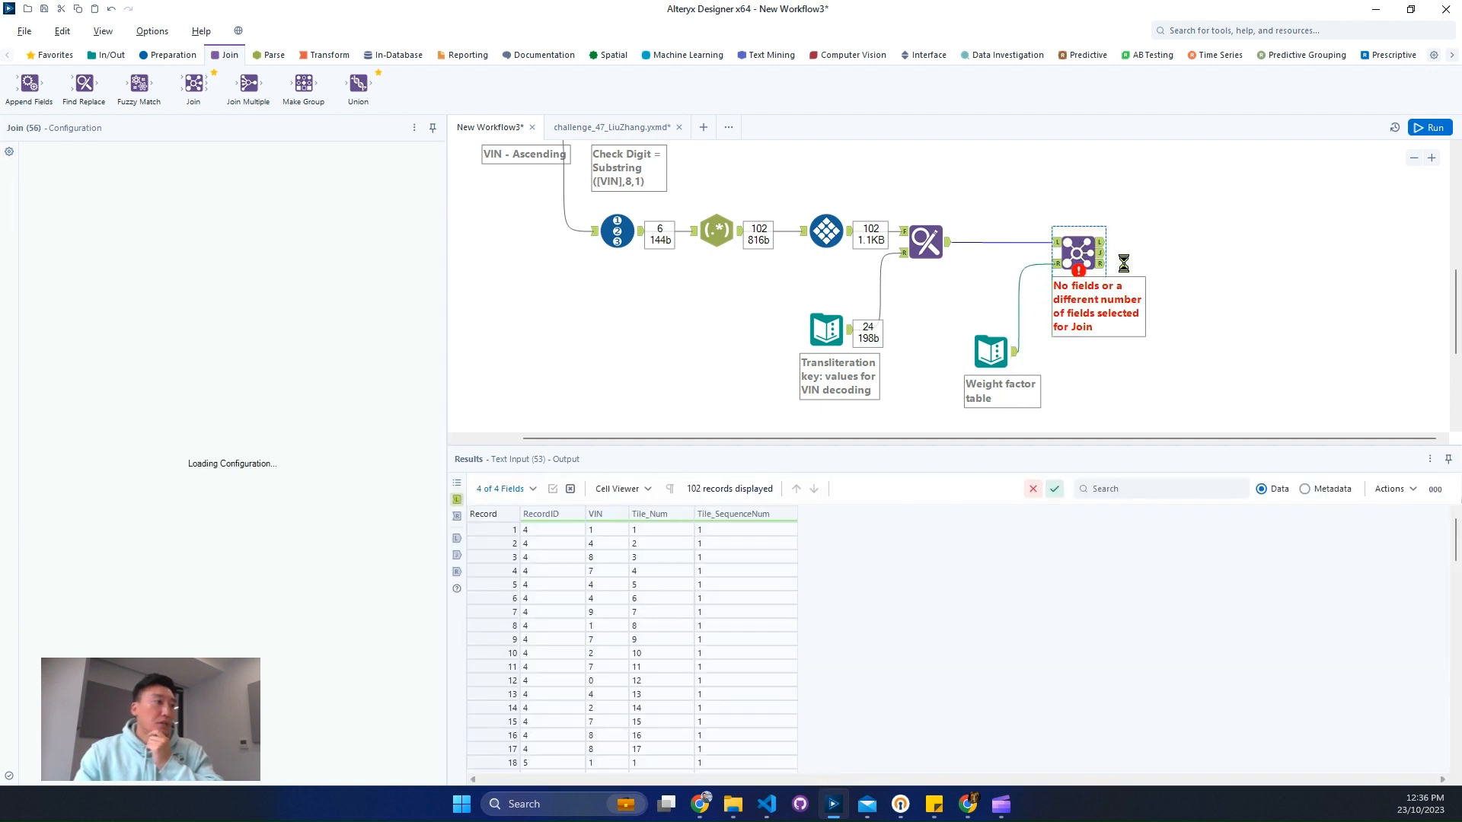
- Join Tile_Num to Position and exclude the Tile_SequenceNum and Position fields from the output
{"action": "left_click", "coordinate": [104, 208]}
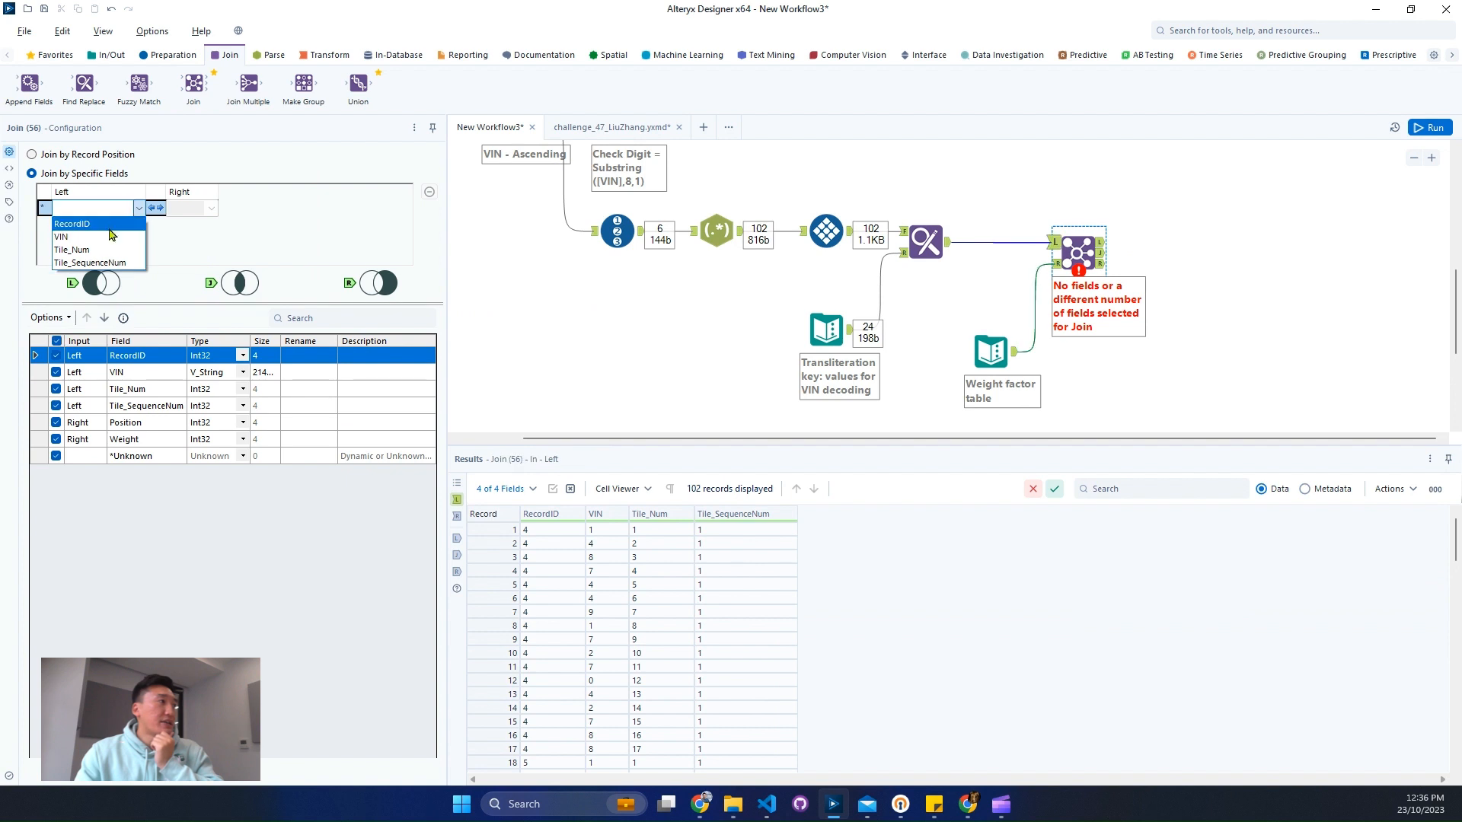
{"action": "left_click", "coordinate": [108, 243]}
{"action": "left_click", "coordinate": [1056, 264]}
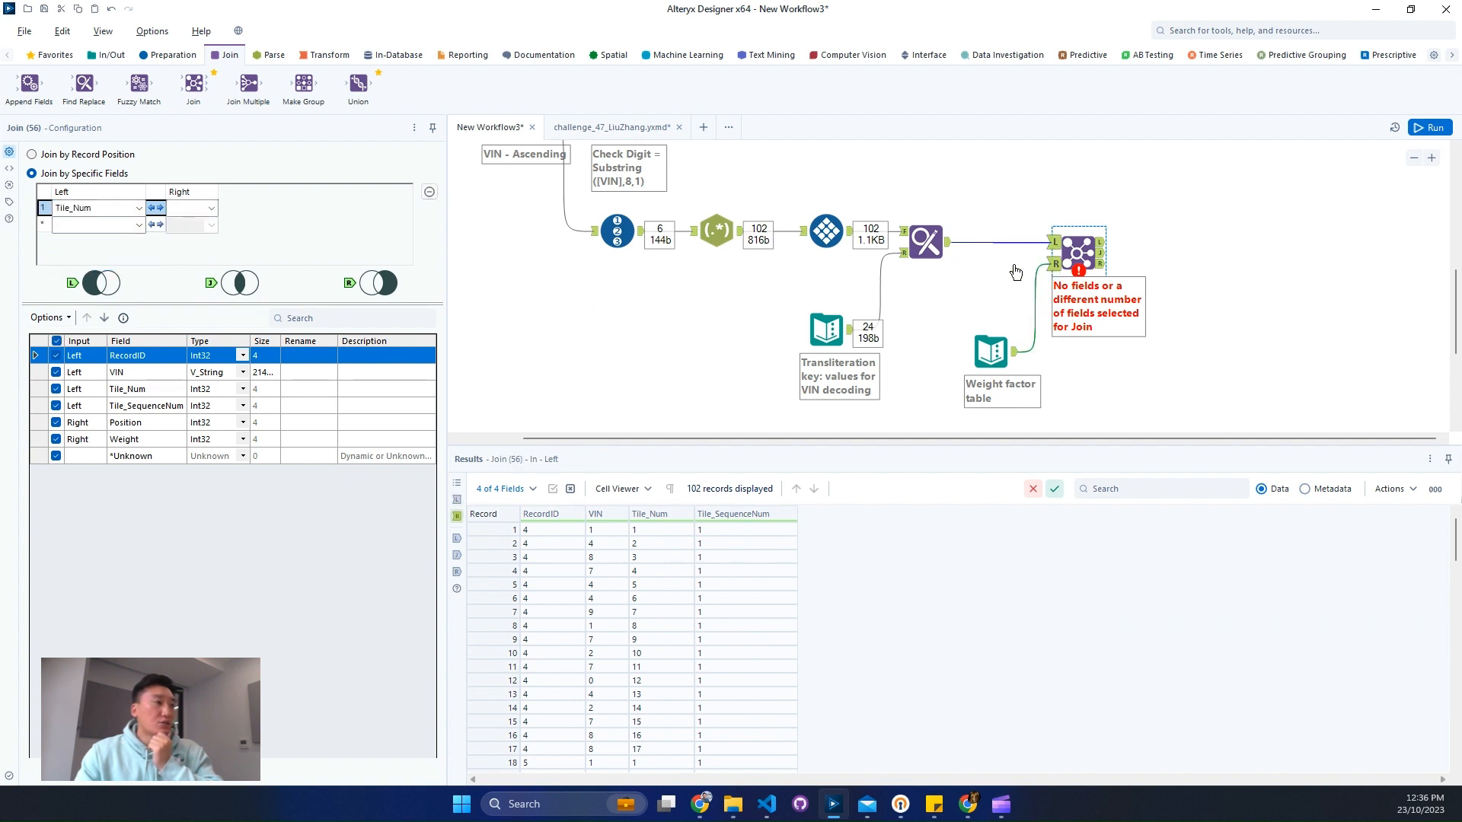
{"action": "left_click", "coordinate": [211, 207]}
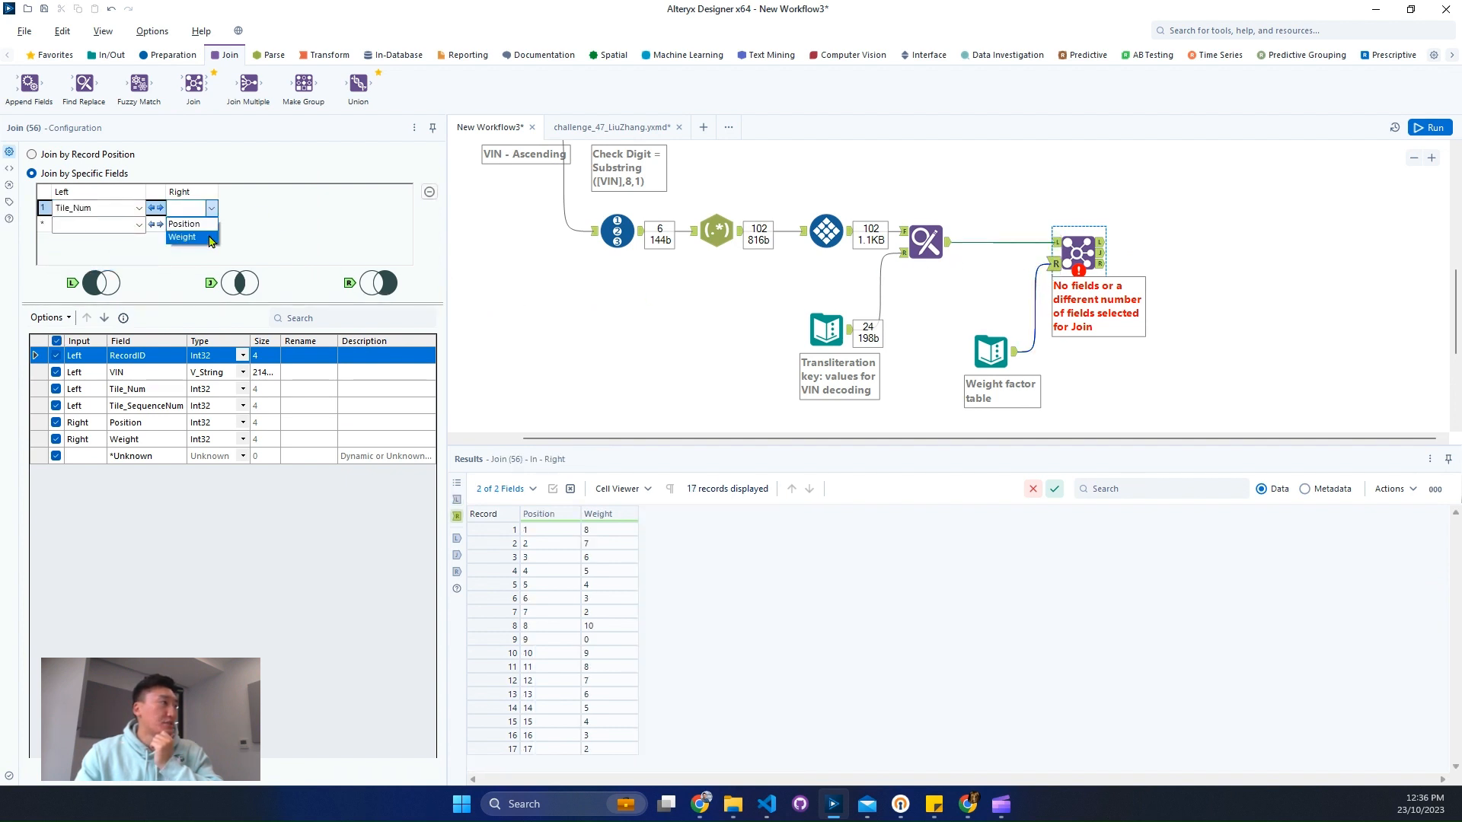
{"action": "left_click", "coordinate": [187, 226]}
{"action": "left_click", "coordinate": [56, 423]}
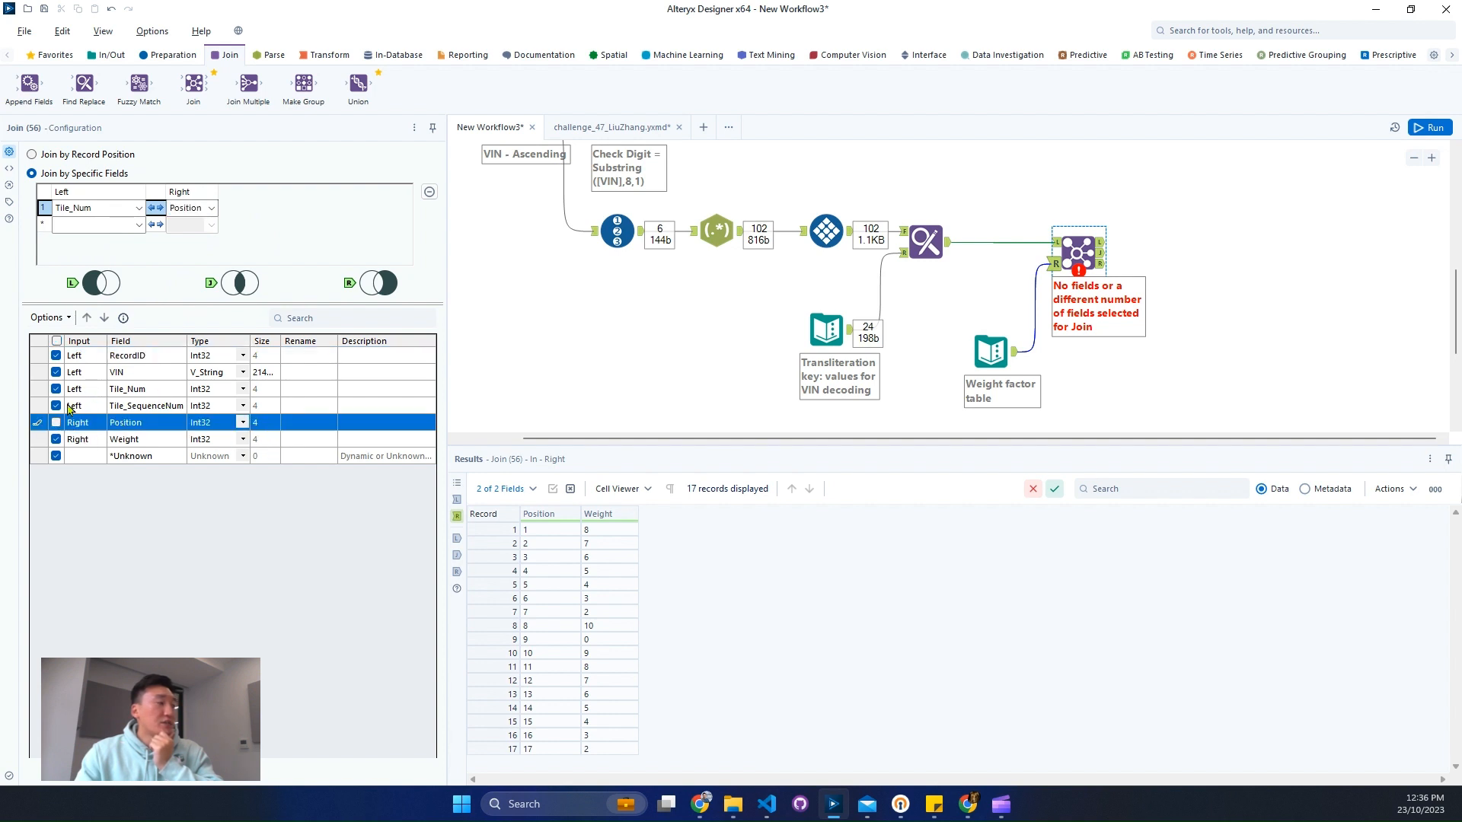
{"action": "left_click", "coordinate": [56, 406]}
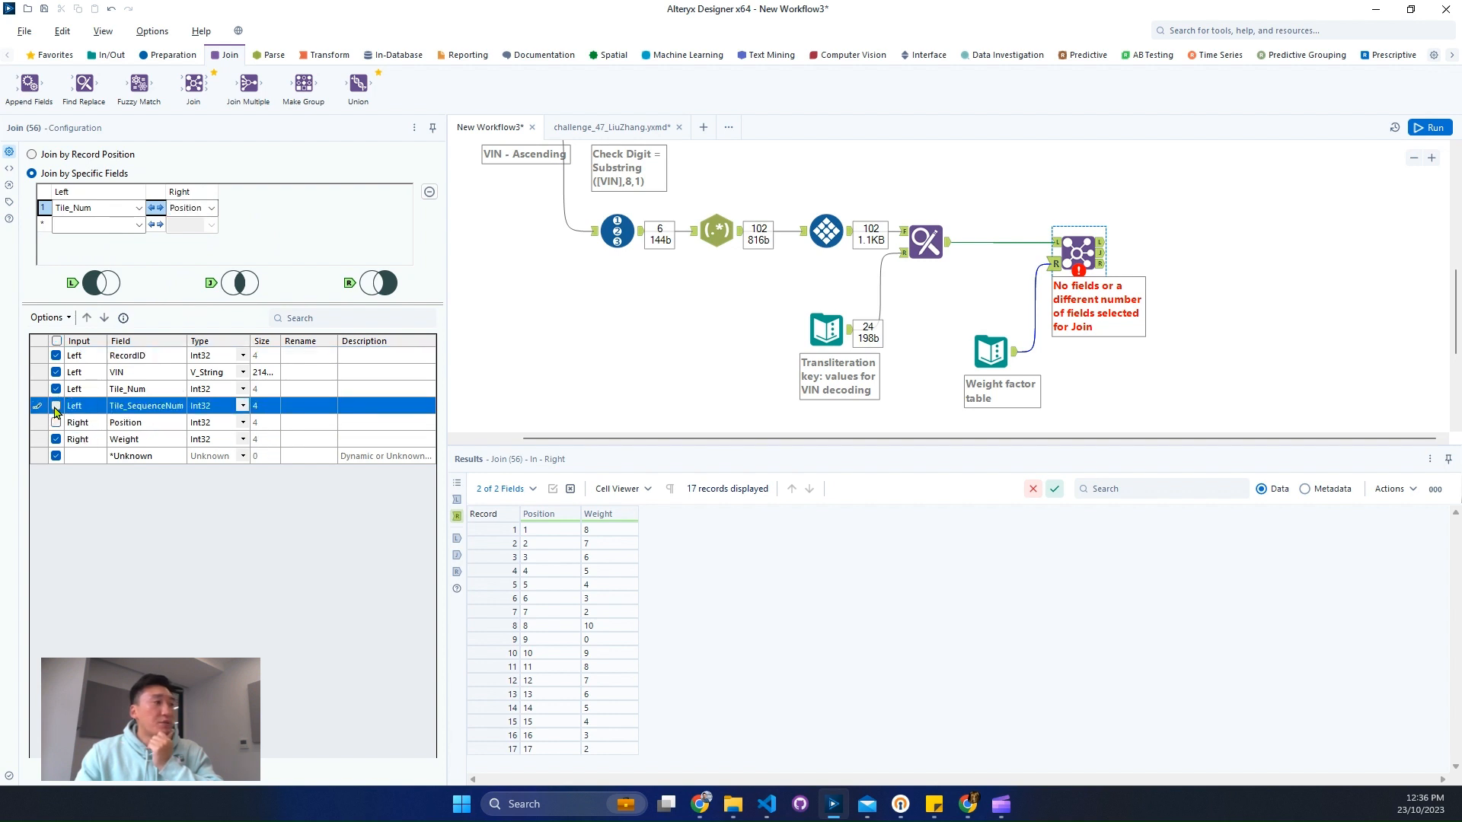
- Review the Join tool's left input, run the workflow and examine the order of RecordID values in the joined output
{"action": "left_click", "coordinate": [1056, 244]}
{"action": "scroll", "coordinate": [736, 613], "scroll_direction": "down", "scroll_amount": 20}
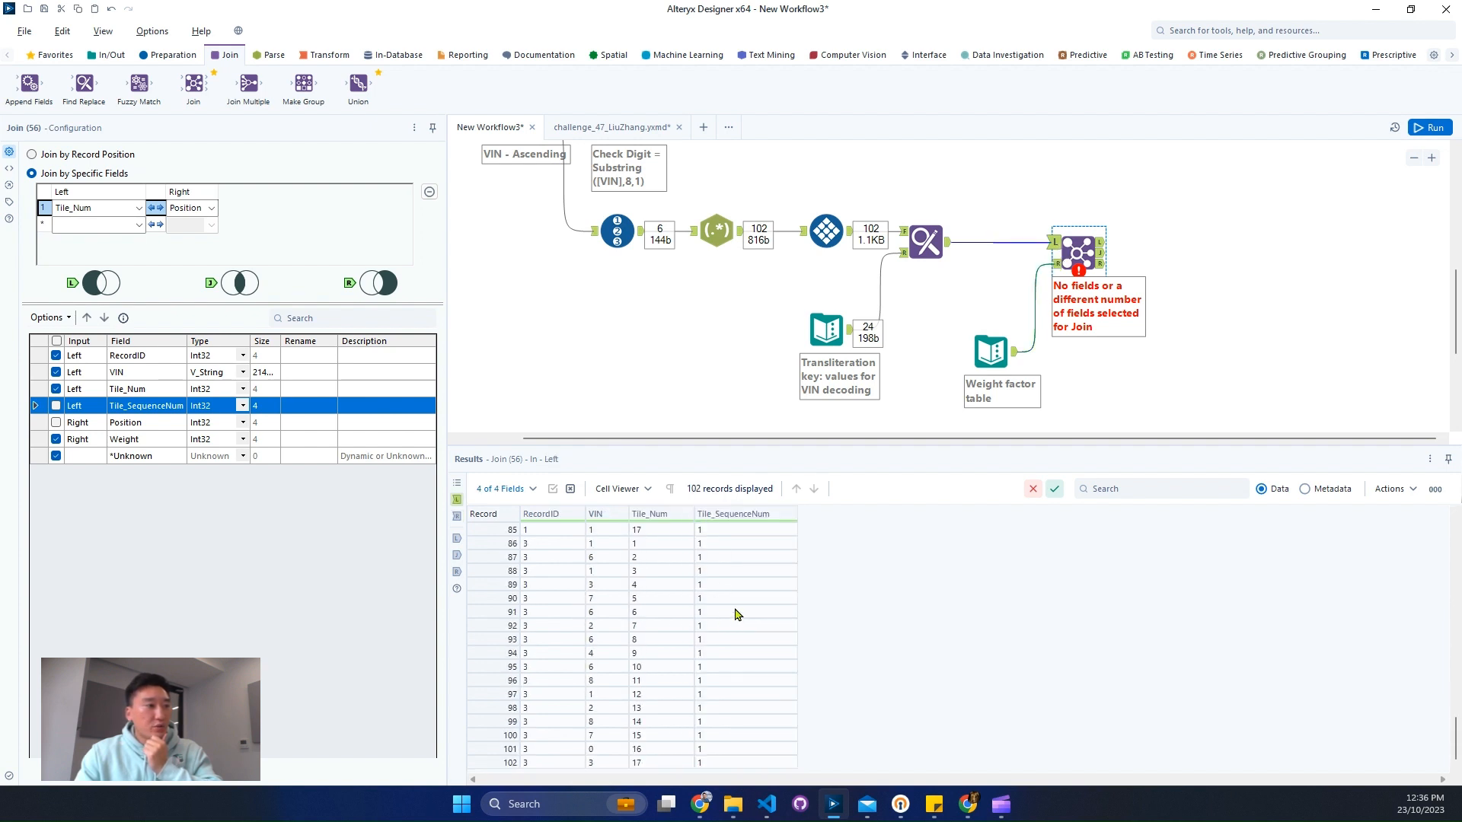
{"action": "scroll", "coordinate": [736, 613], "scroll_direction": "up", "scroll_amount": 1}
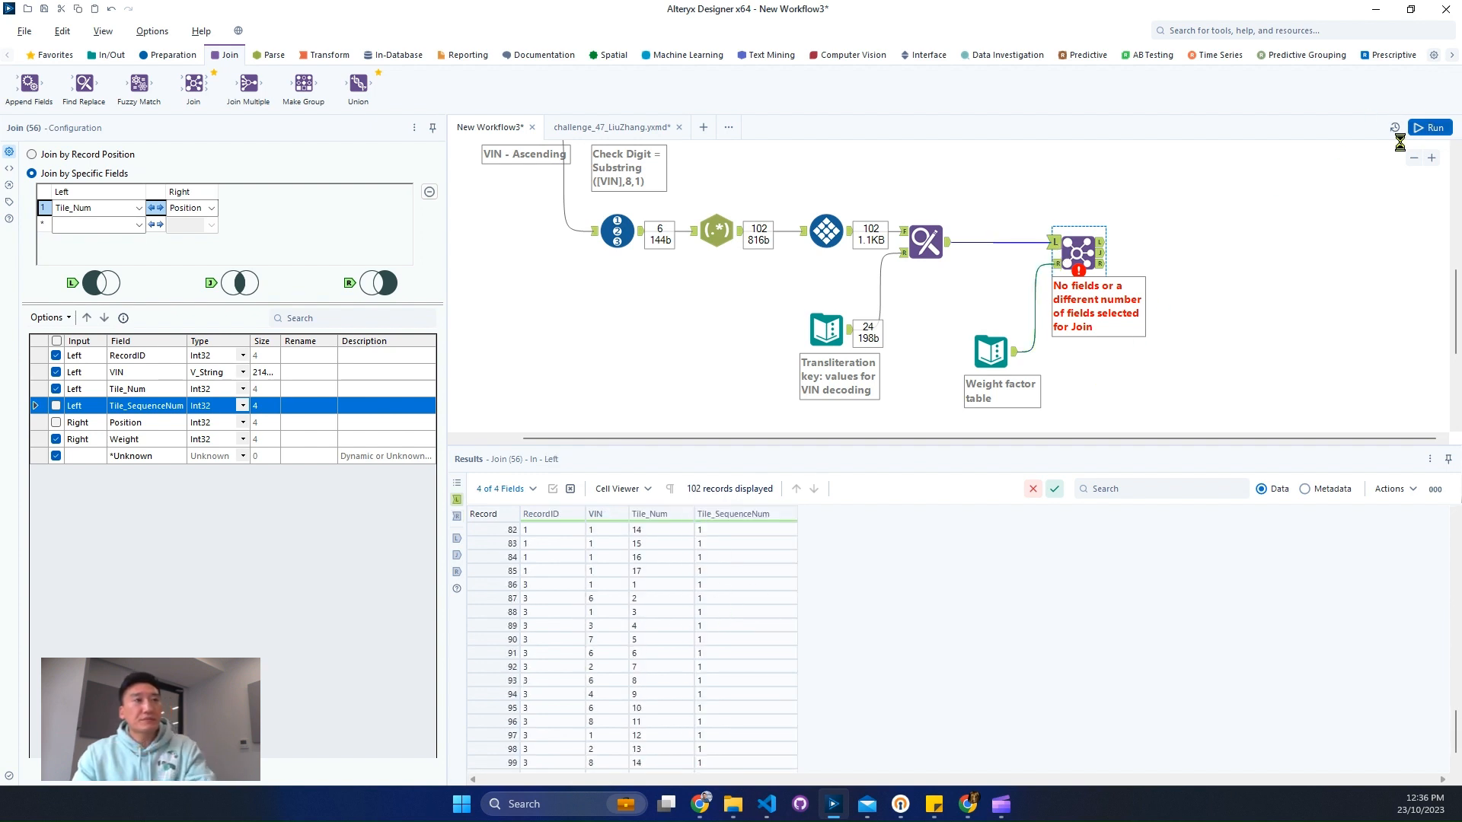
{"action": "left_click", "coordinate": [1431, 128]}
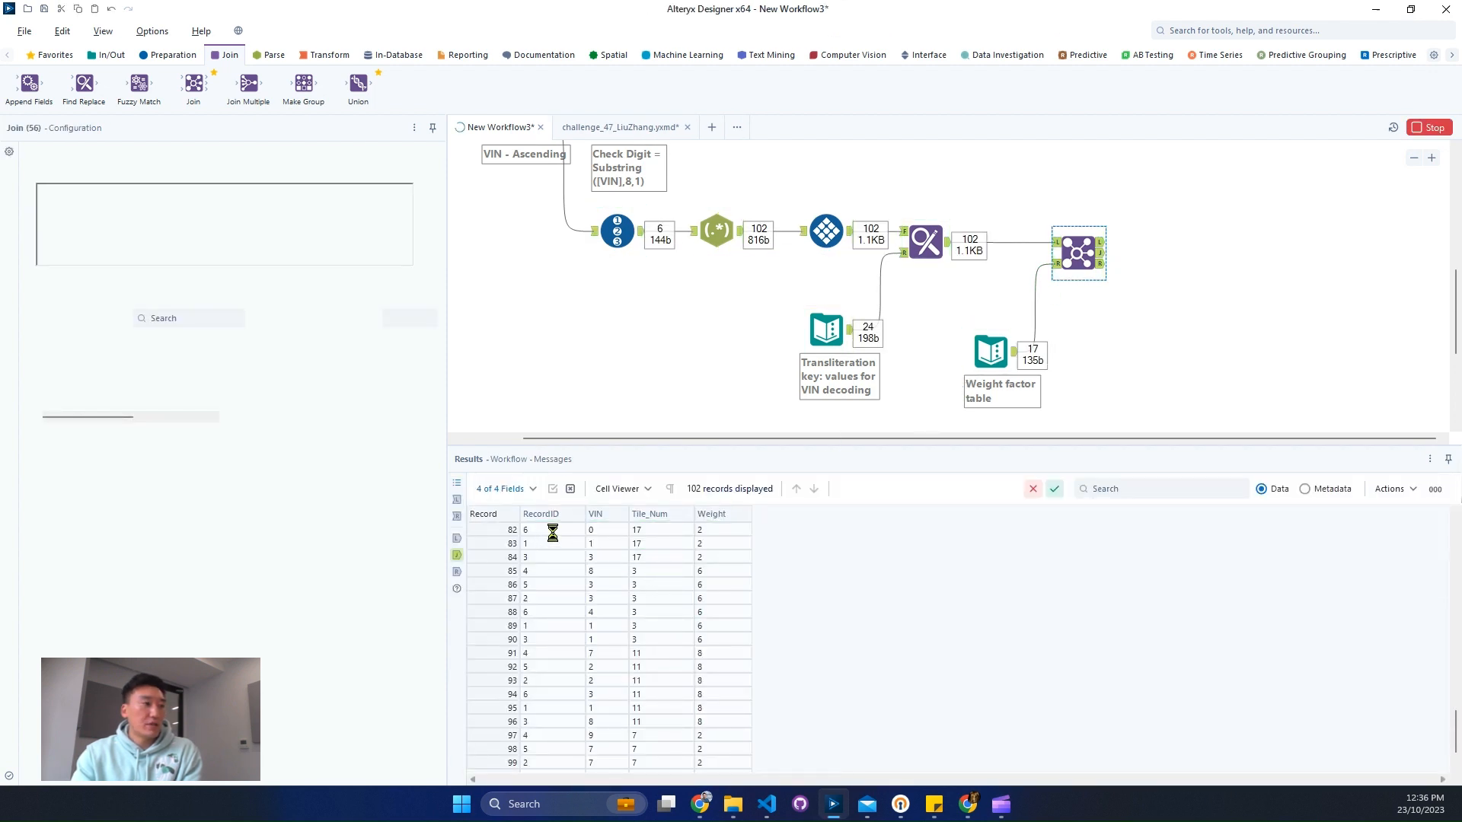
{"action": "left_click_drag", "start_coordinate": [555, 545], "coordinate": [542, 646]}
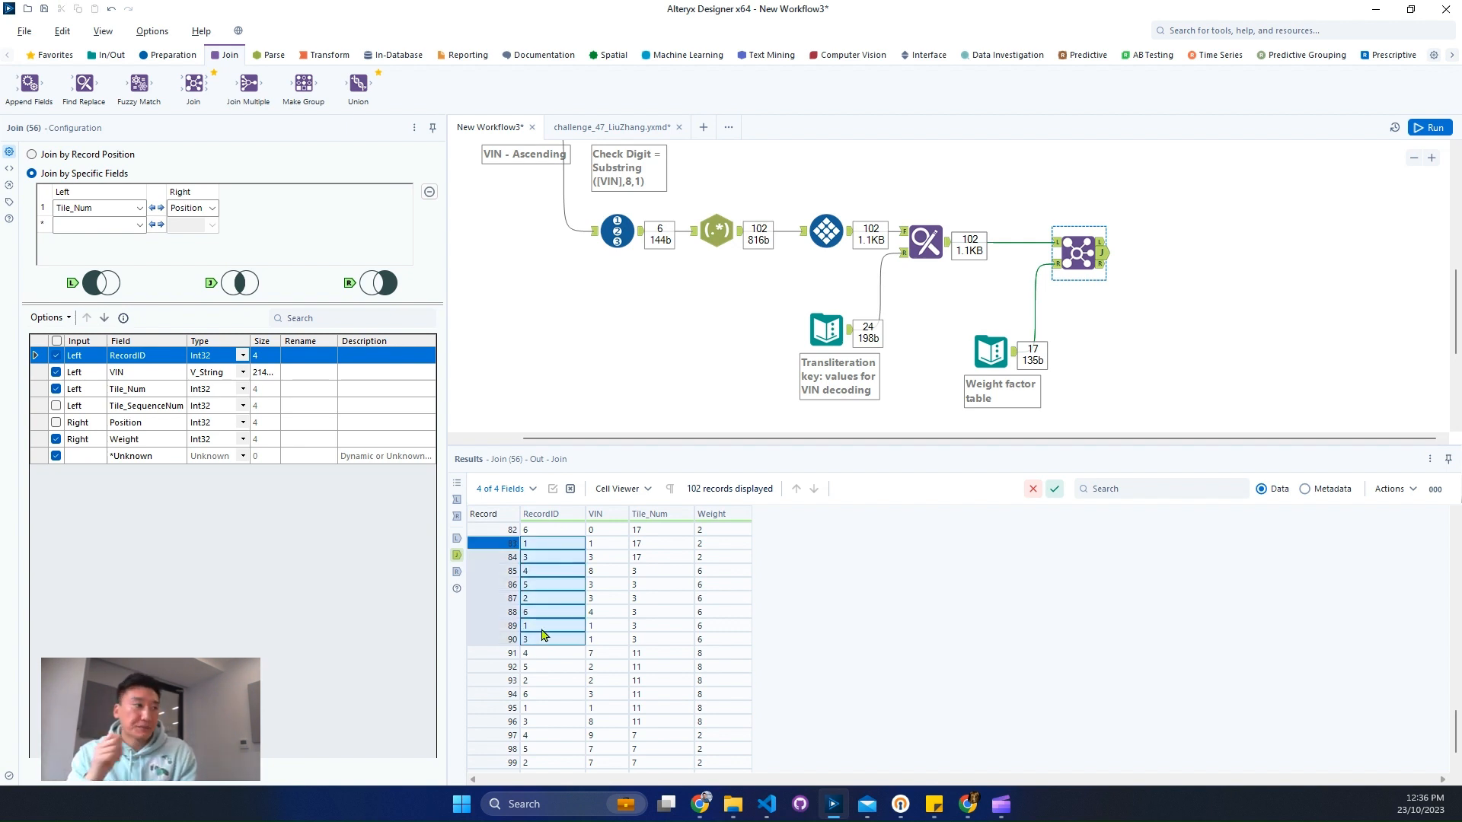
- Add a Formula tool after the Join tool's joined output and name its output column Product
{"action": "left_click_drag", "start_coordinate": [608, 543], "coordinate": [609, 625]}
{"action": "left_click_drag", "start_coordinate": [666, 546], "coordinate": [714, 586]}
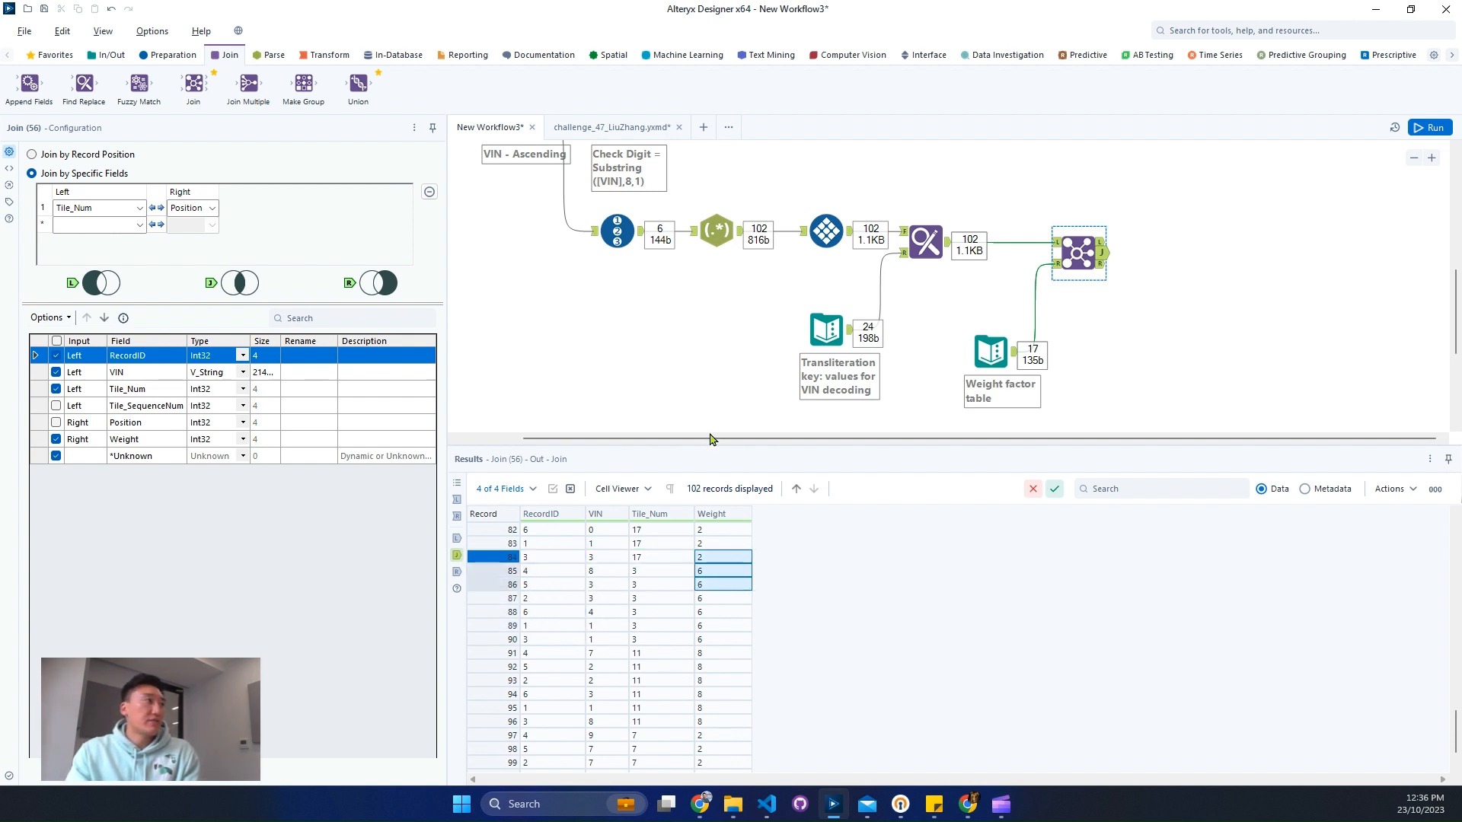
{"action": "left_click", "coordinate": [1276, 31]}
{"action": "type", "text": "for"}
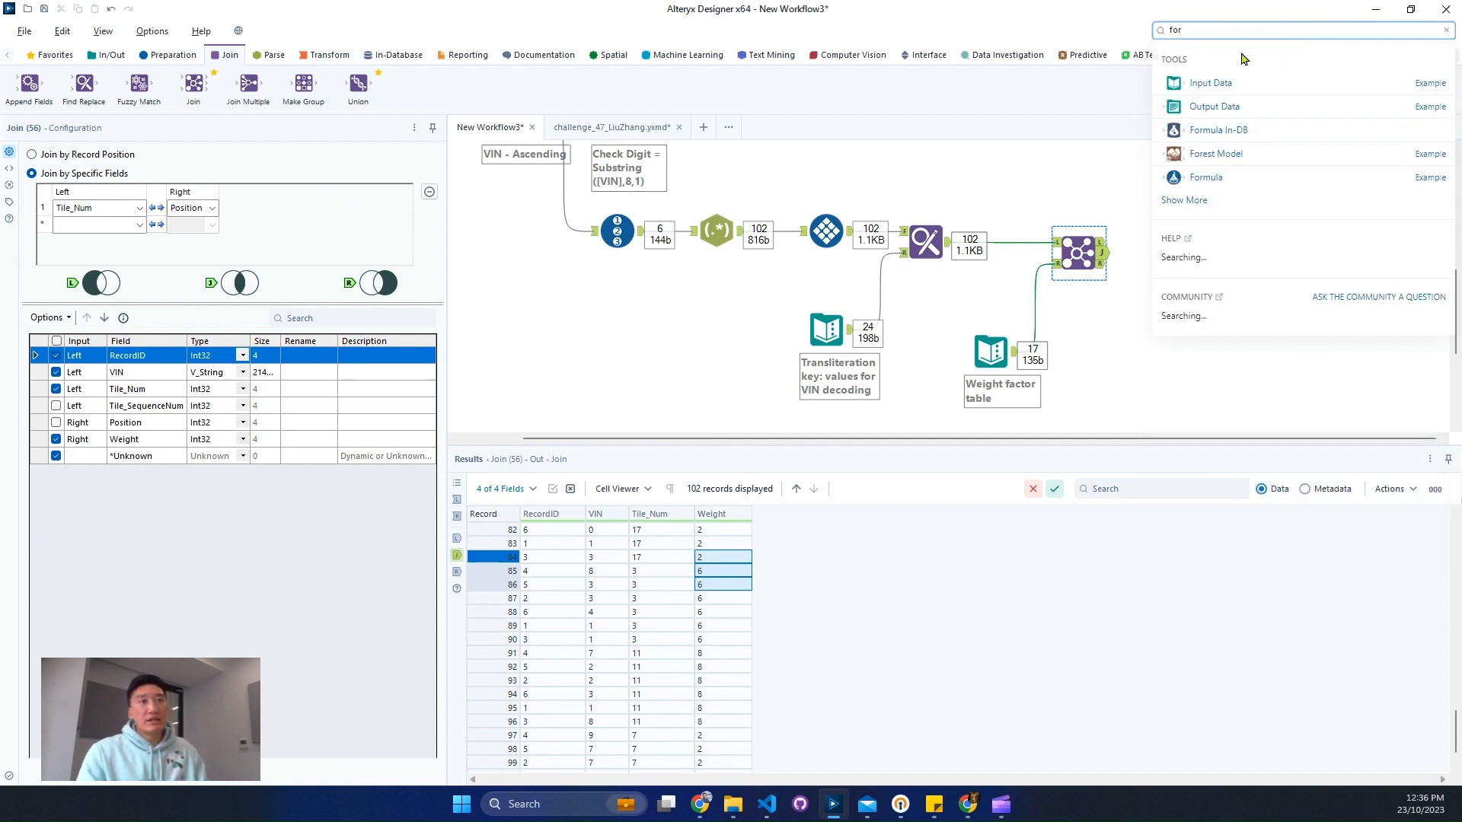
{"action": "left_click_drag", "start_coordinate": [1273, 178], "coordinate": [1167, 252]}
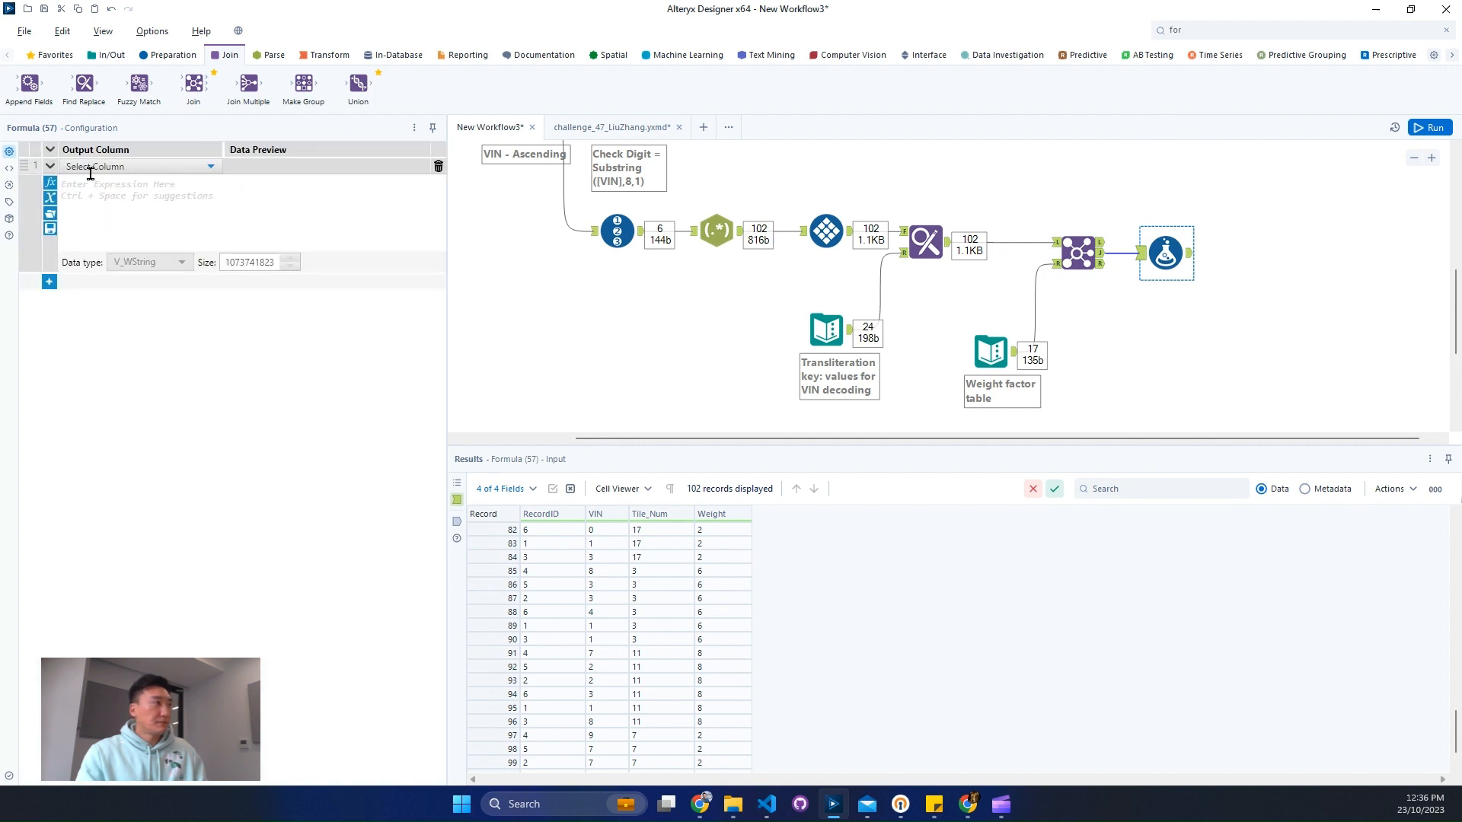
{"action": "left_click", "coordinate": [90, 167]}
{"action": "left_click", "coordinate": [100, 181]}
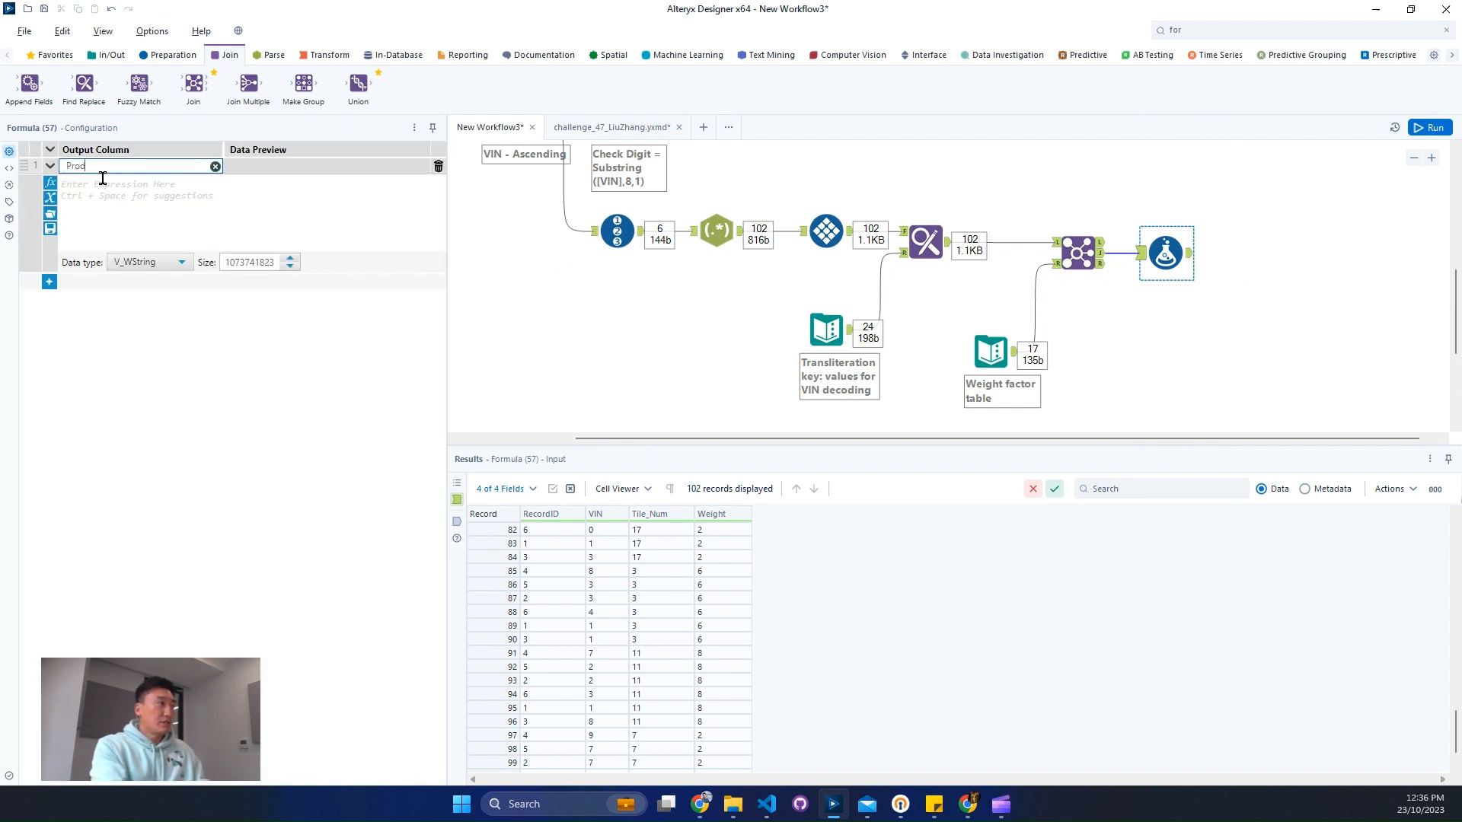
{"action": "left_click", "coordinate": [136, 193]}
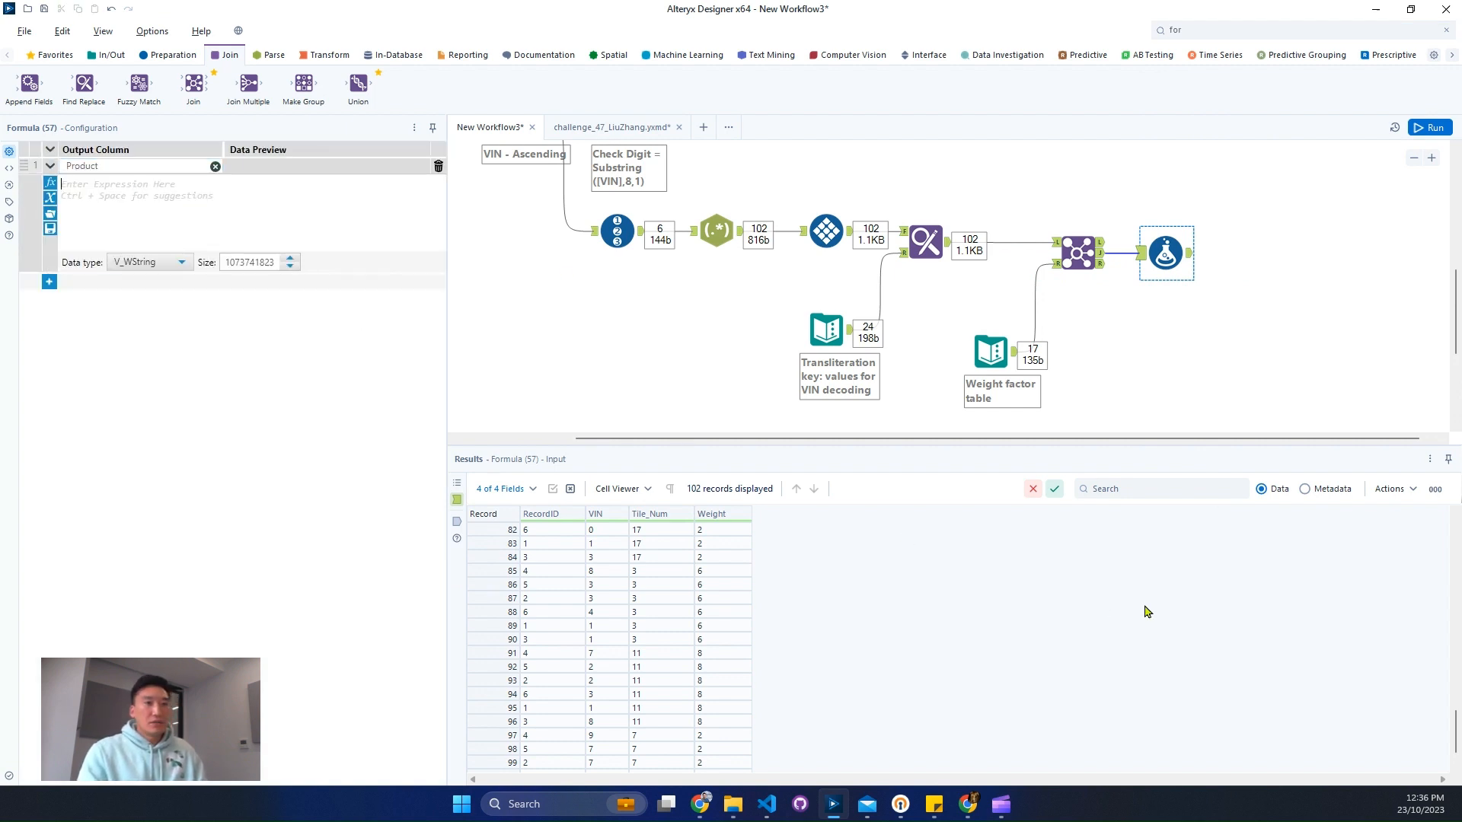
- Check the data types of the VIN and Weight fields in the Formula tool's input metadata
{"action": "left_click", "coordinate": [1305, 488]}
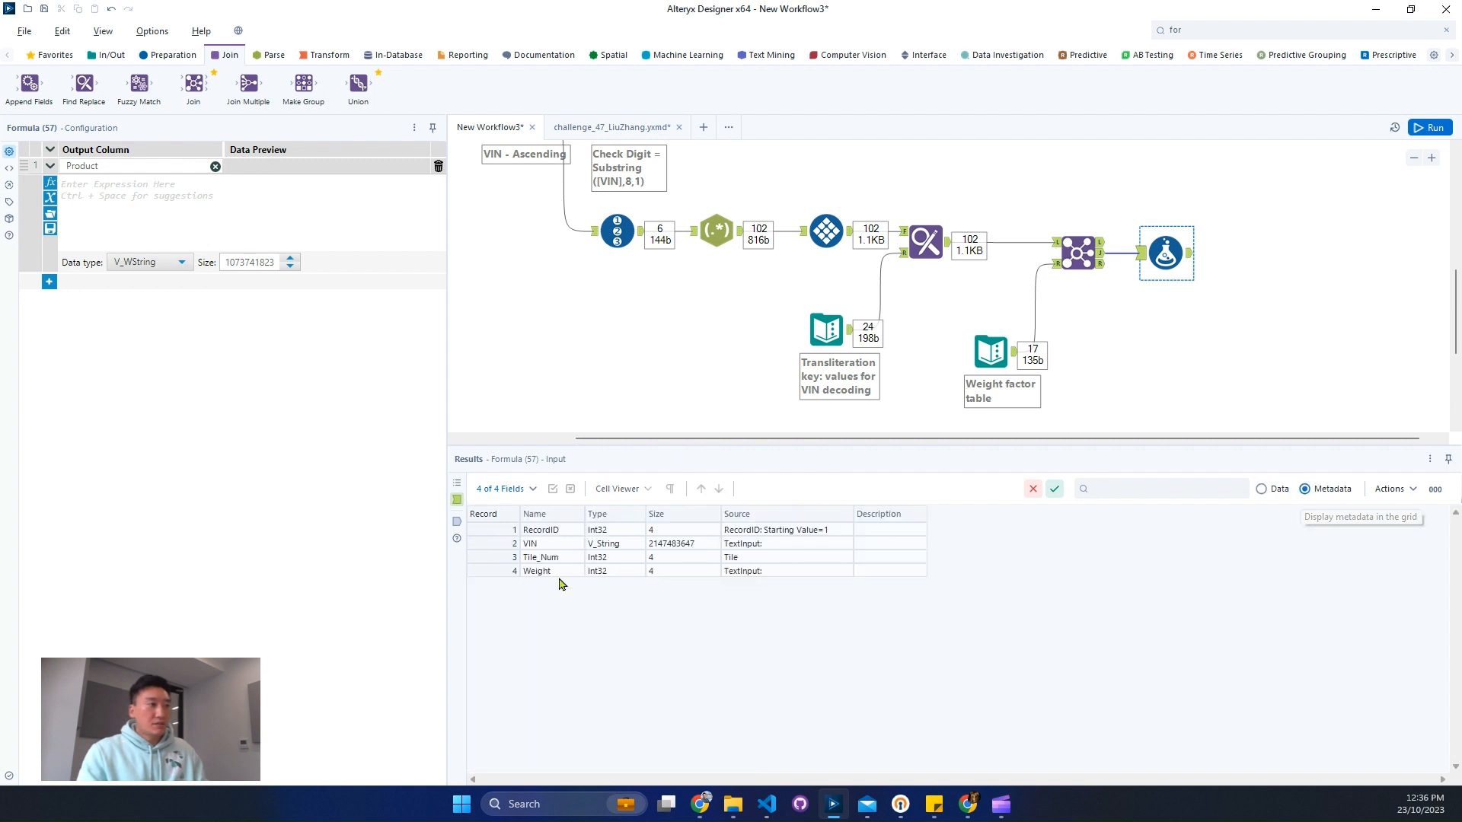
{"action": "left_click_drag", "start_coordinate": [597, 564], "coordinate": [619, 576]}
{"action": "left_click", "coordinate": [623, 545]}
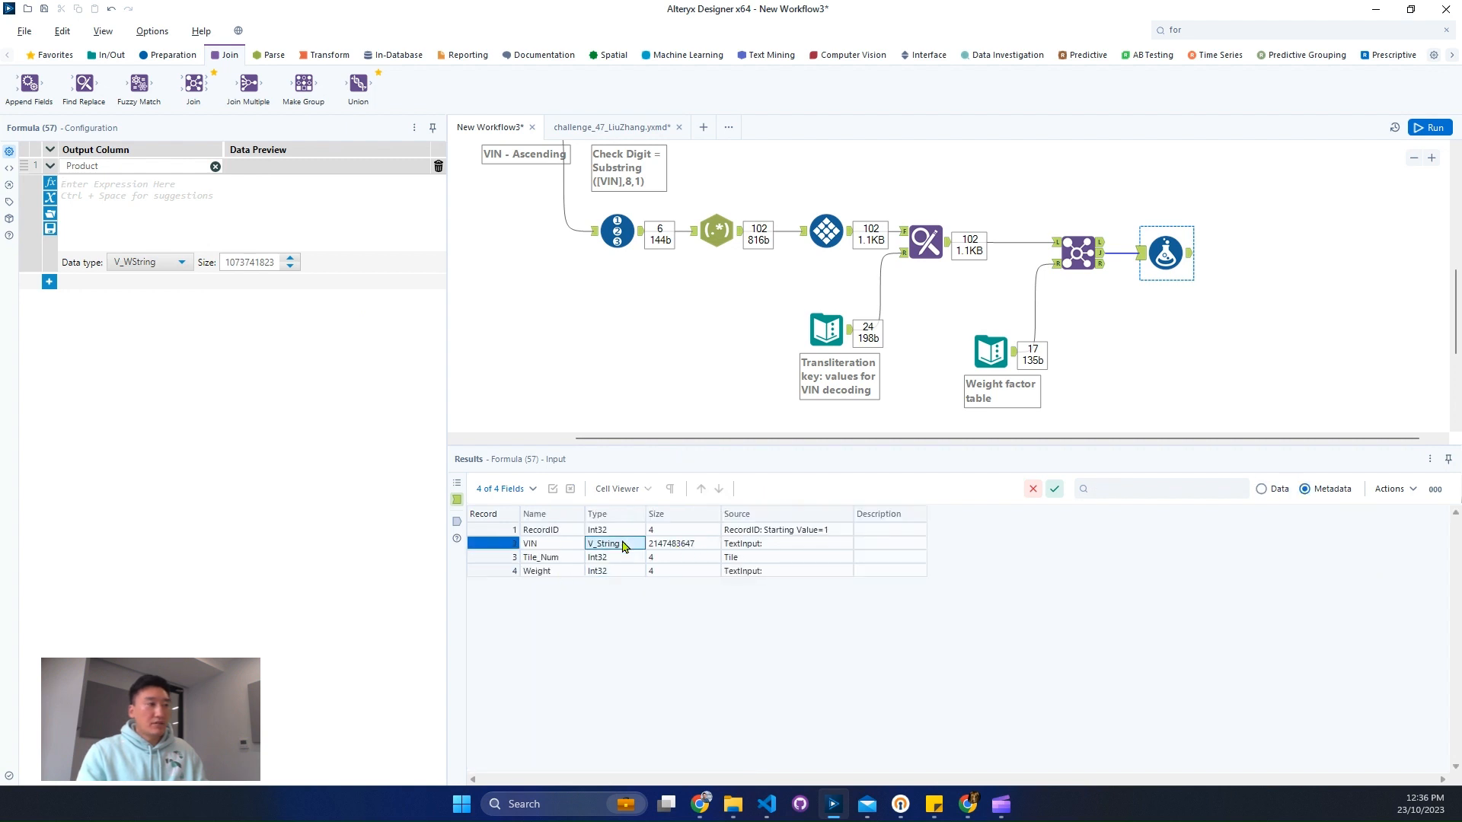
{"action": "left_click", "coordinate": [1262, 489]}
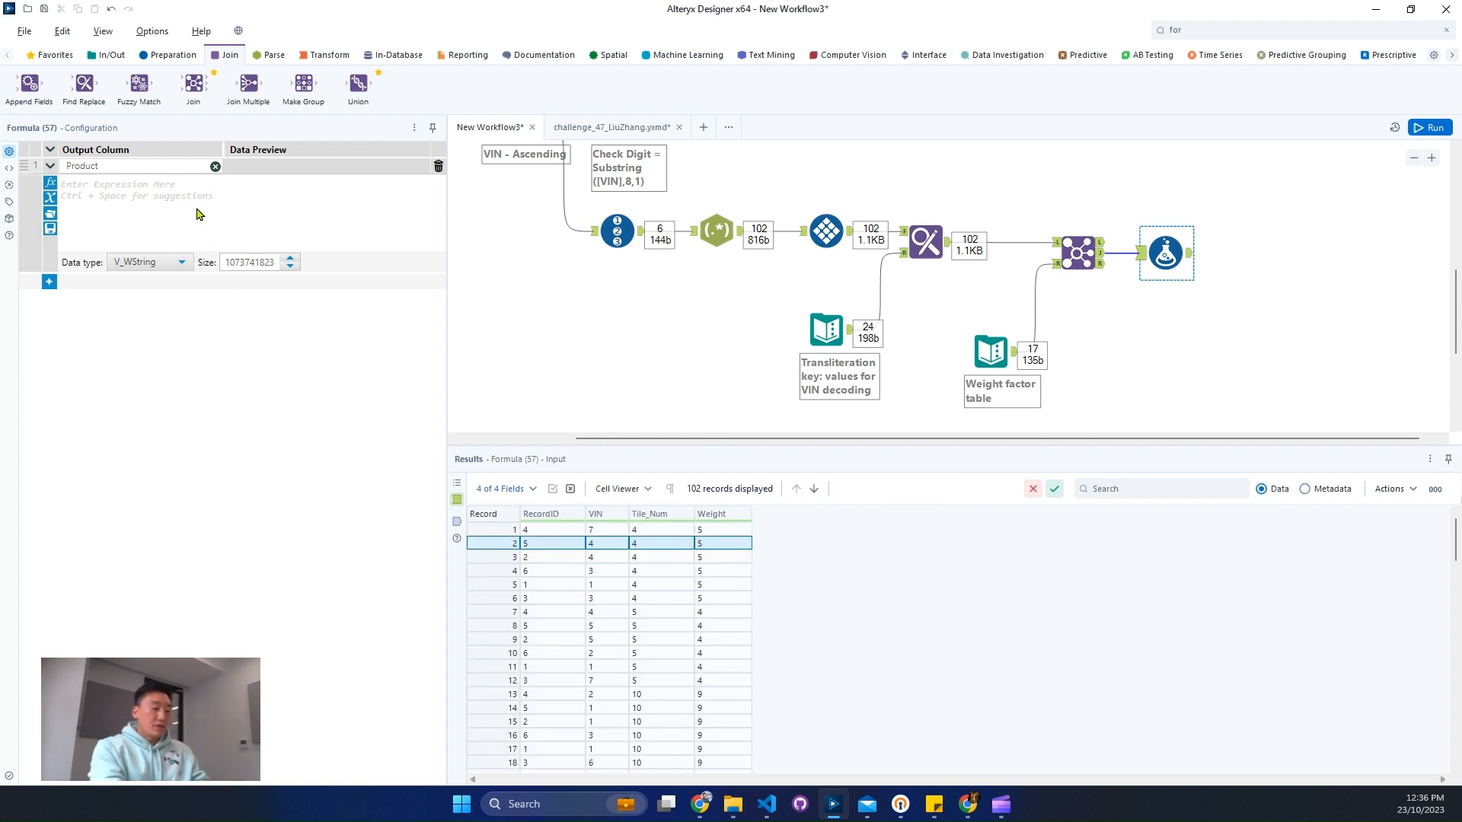
{"action": "type", "text": "tonum"}
{"action": "key", "text": "Up"}
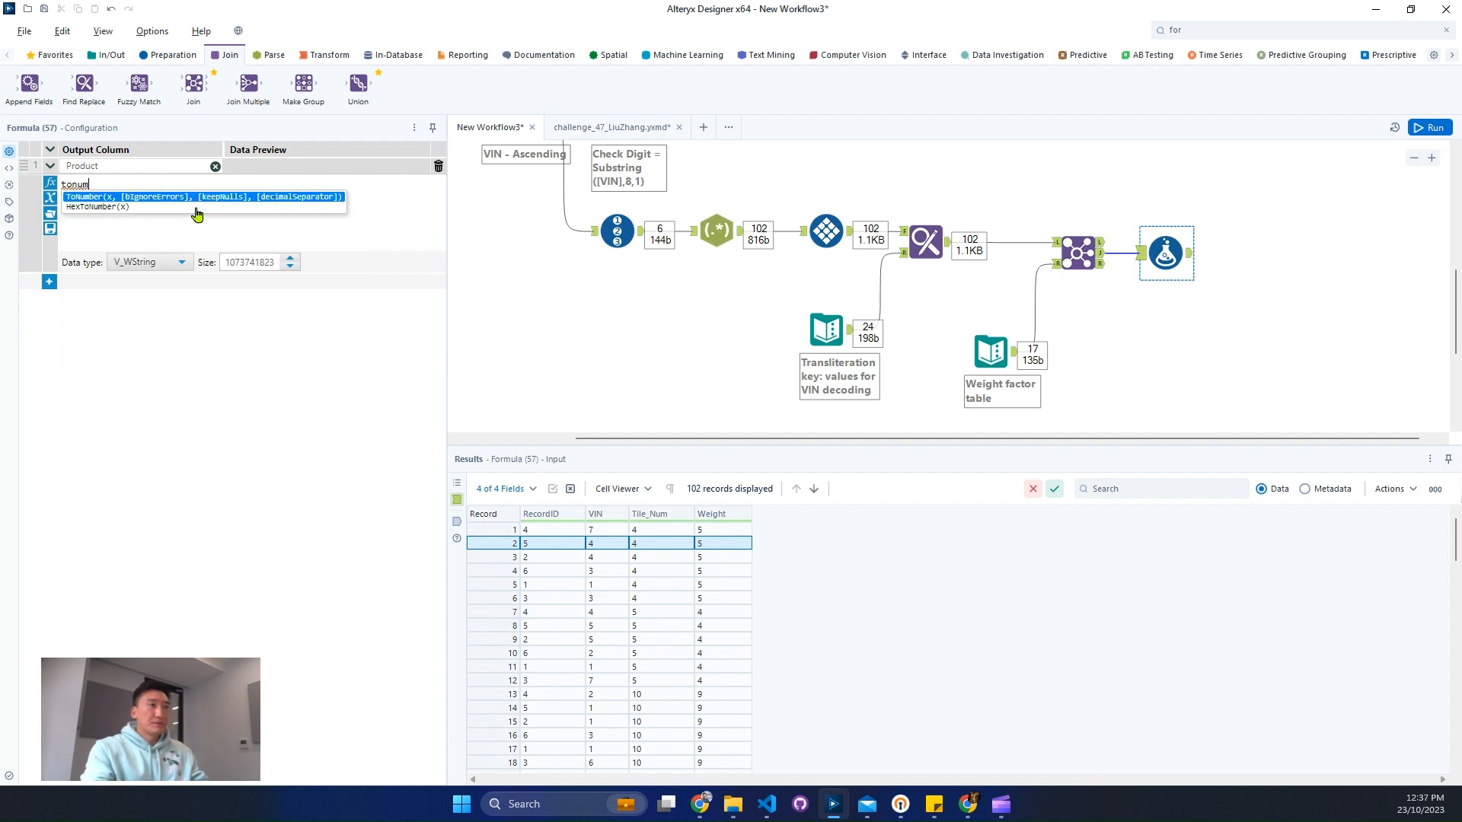
{"action": "key", "text": "Escape"}
- Change the VIN field's data type to Int64 in the Join tool
{"action": "left_click", "coordinate": [1079, 252]}
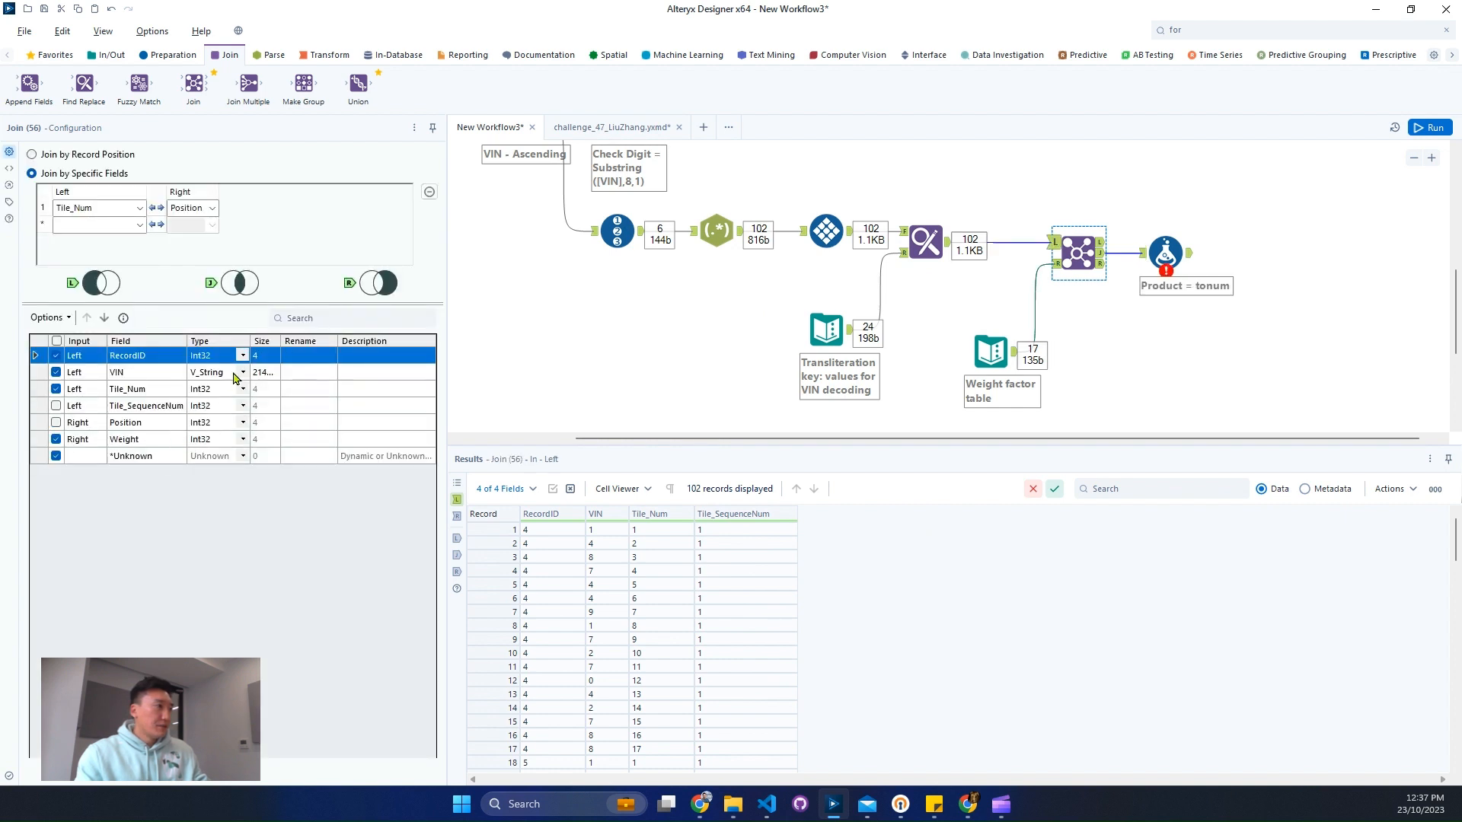
{"action": "left_click", "coordinate": [249, 375]}
{"action": "left_click", "coordinate": [244, 373]}
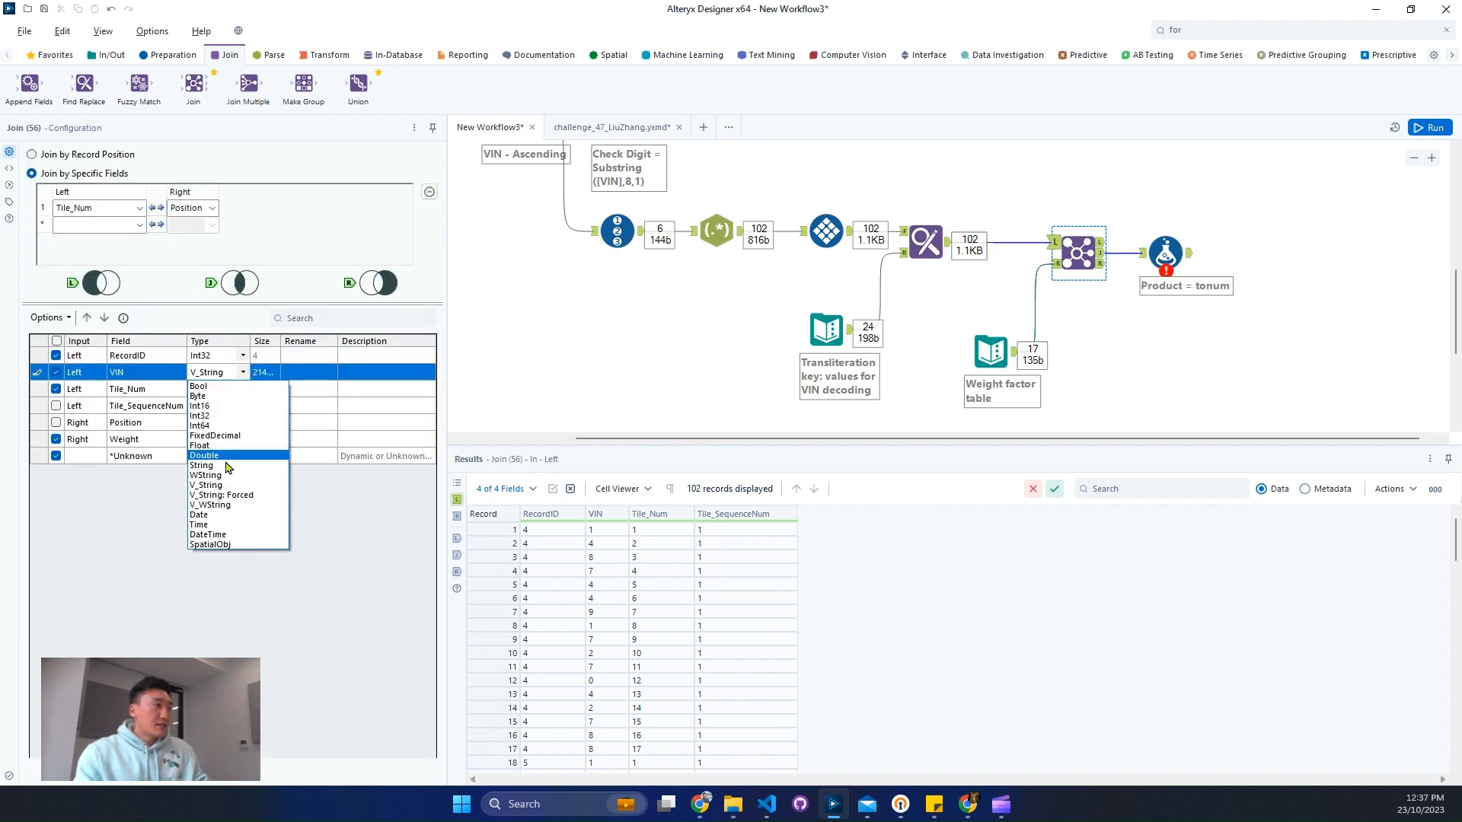
{"action": "left_click", "coordinate": [228, 426]}
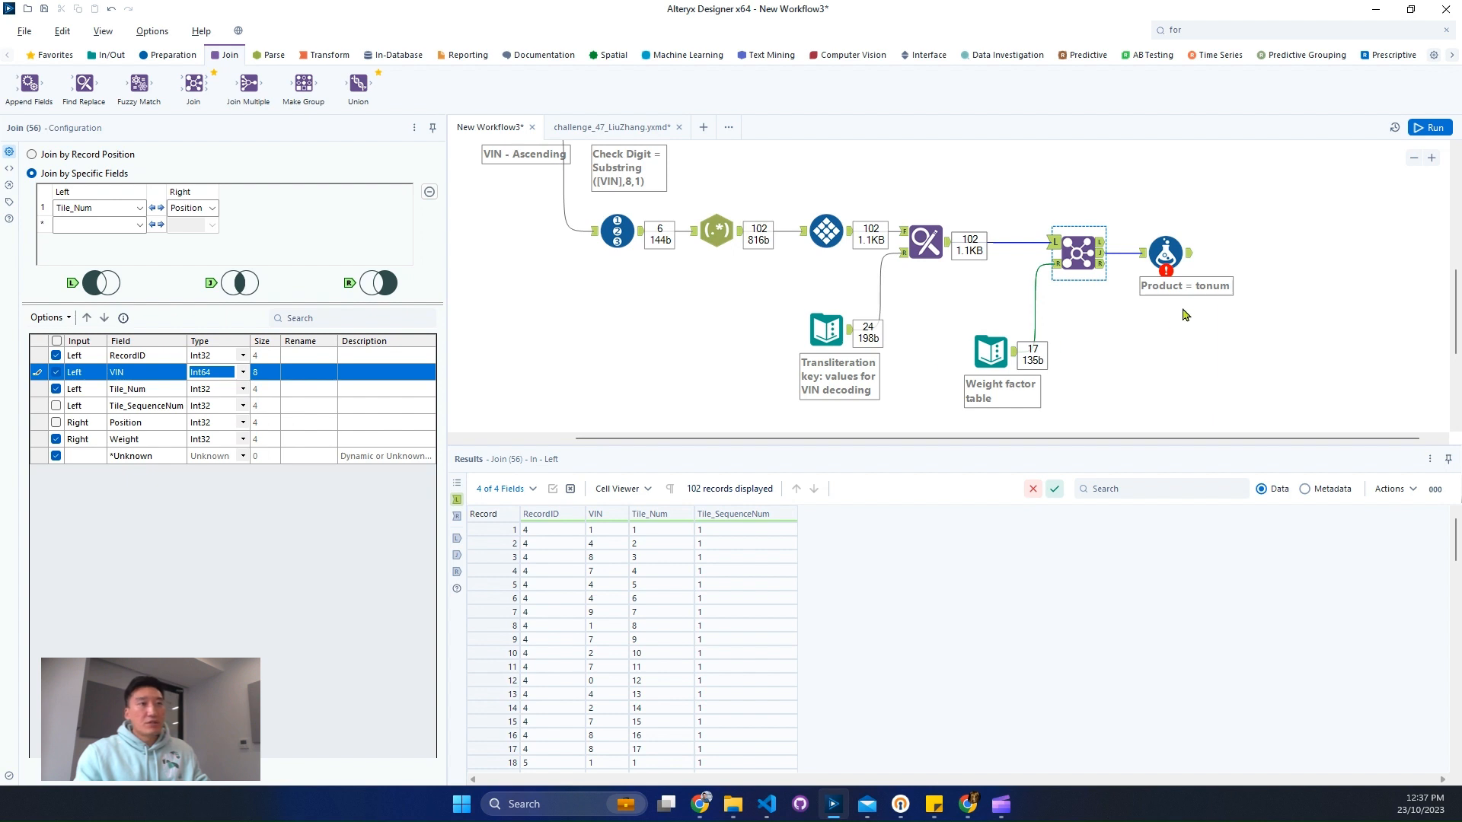
- Set the Product expression to [VIN]*[Weight] and its data type to Int64 in the Formula tool
{"action": "left_click", "coordinate": [1165, 251]}
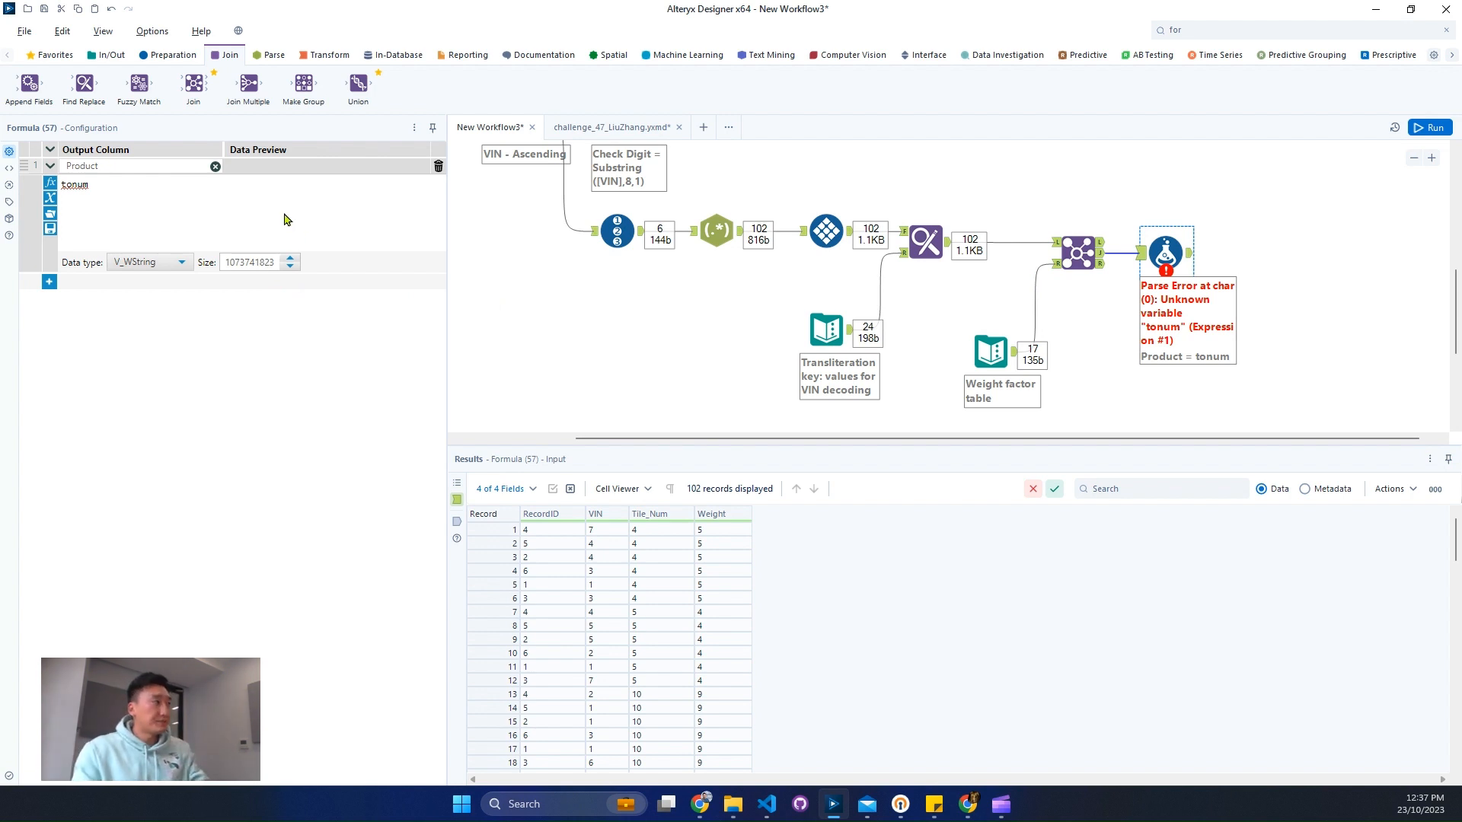
{"action": "left_click_drag", "start_coordinate": [285, 220], "coordinate": [2, 187]}
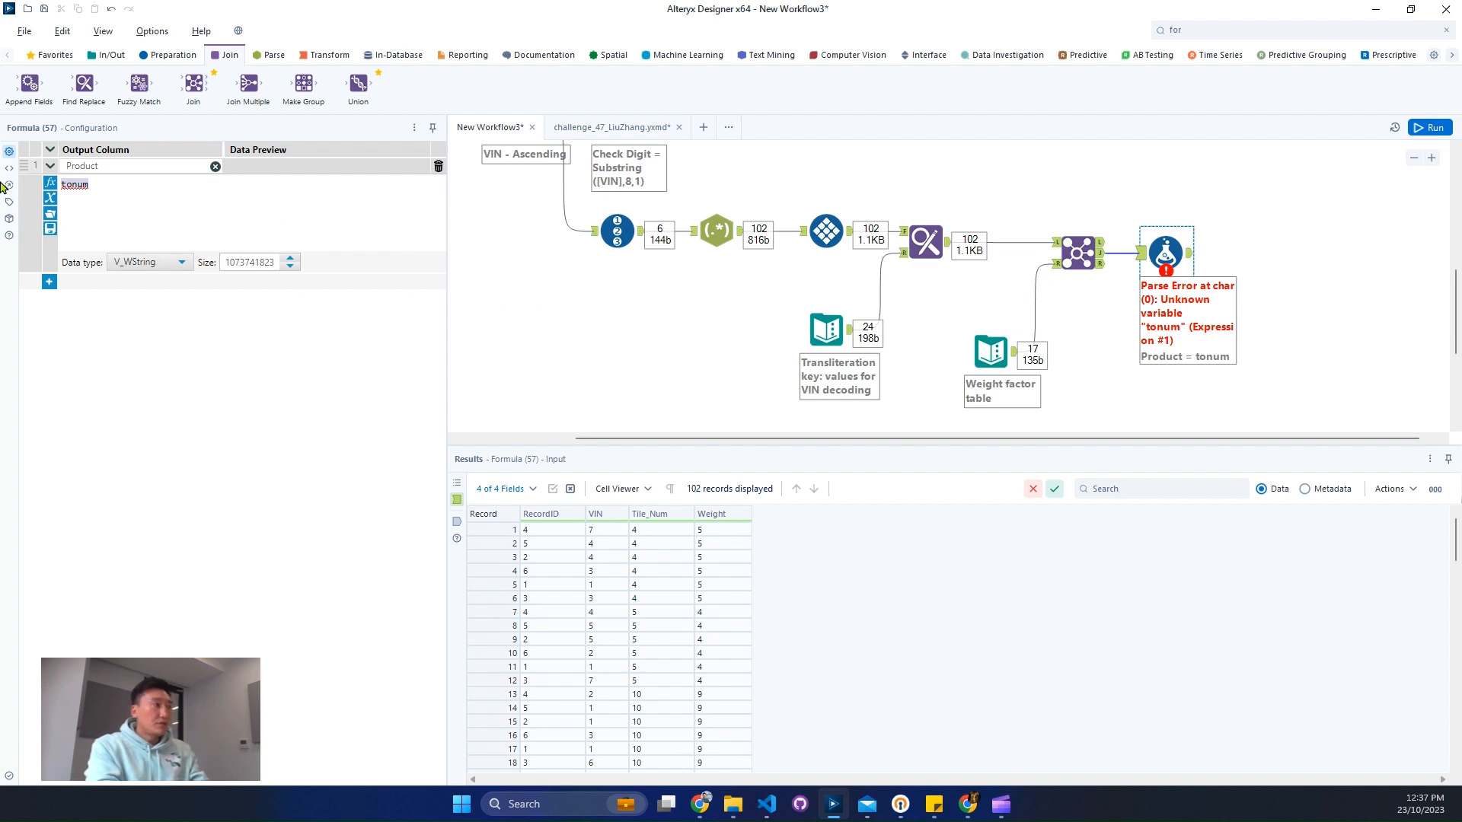
{"action": "type", "text": "[VIN]"}
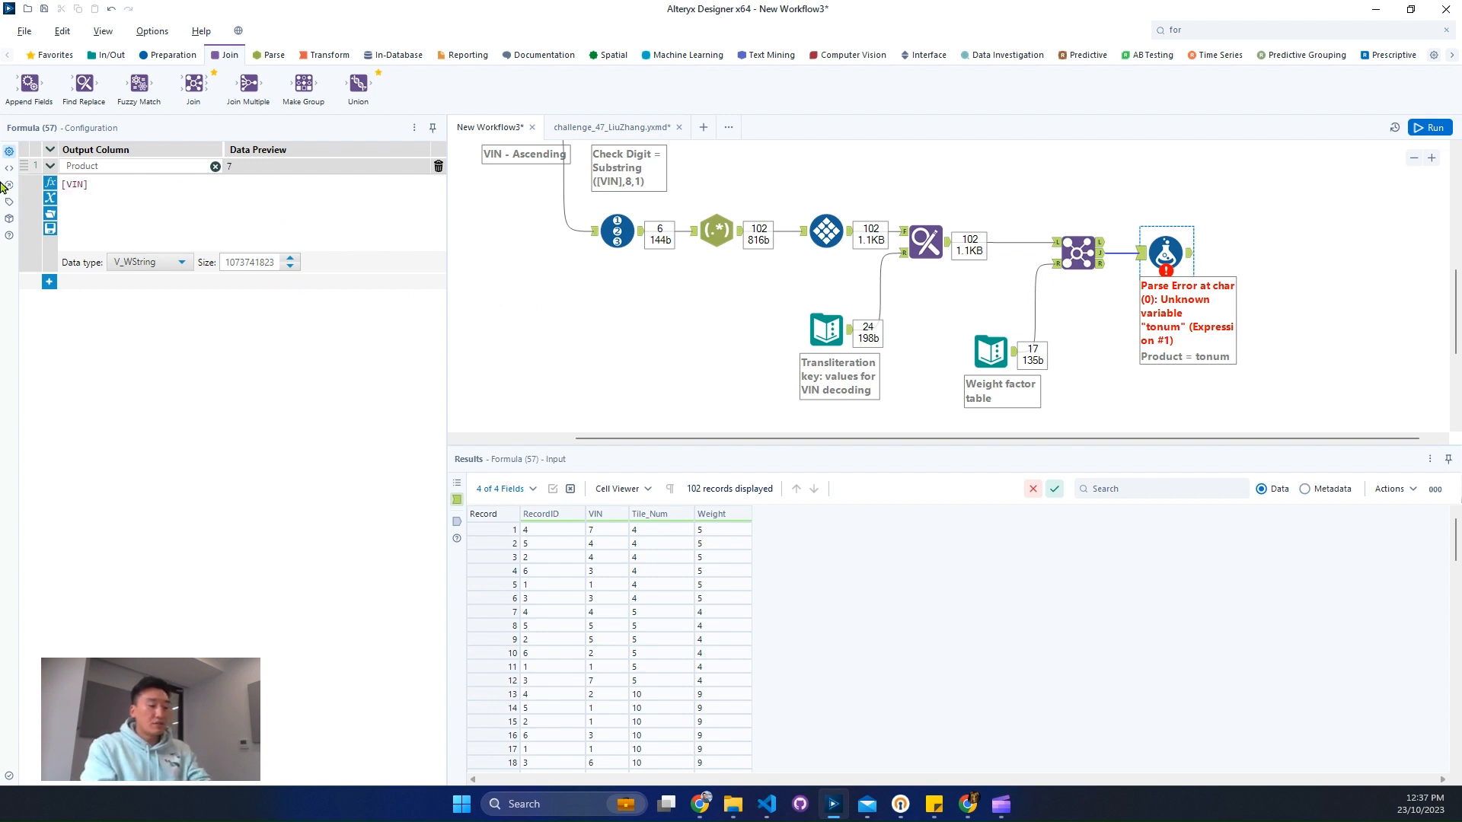
{"action": "type", "text": "*we"}
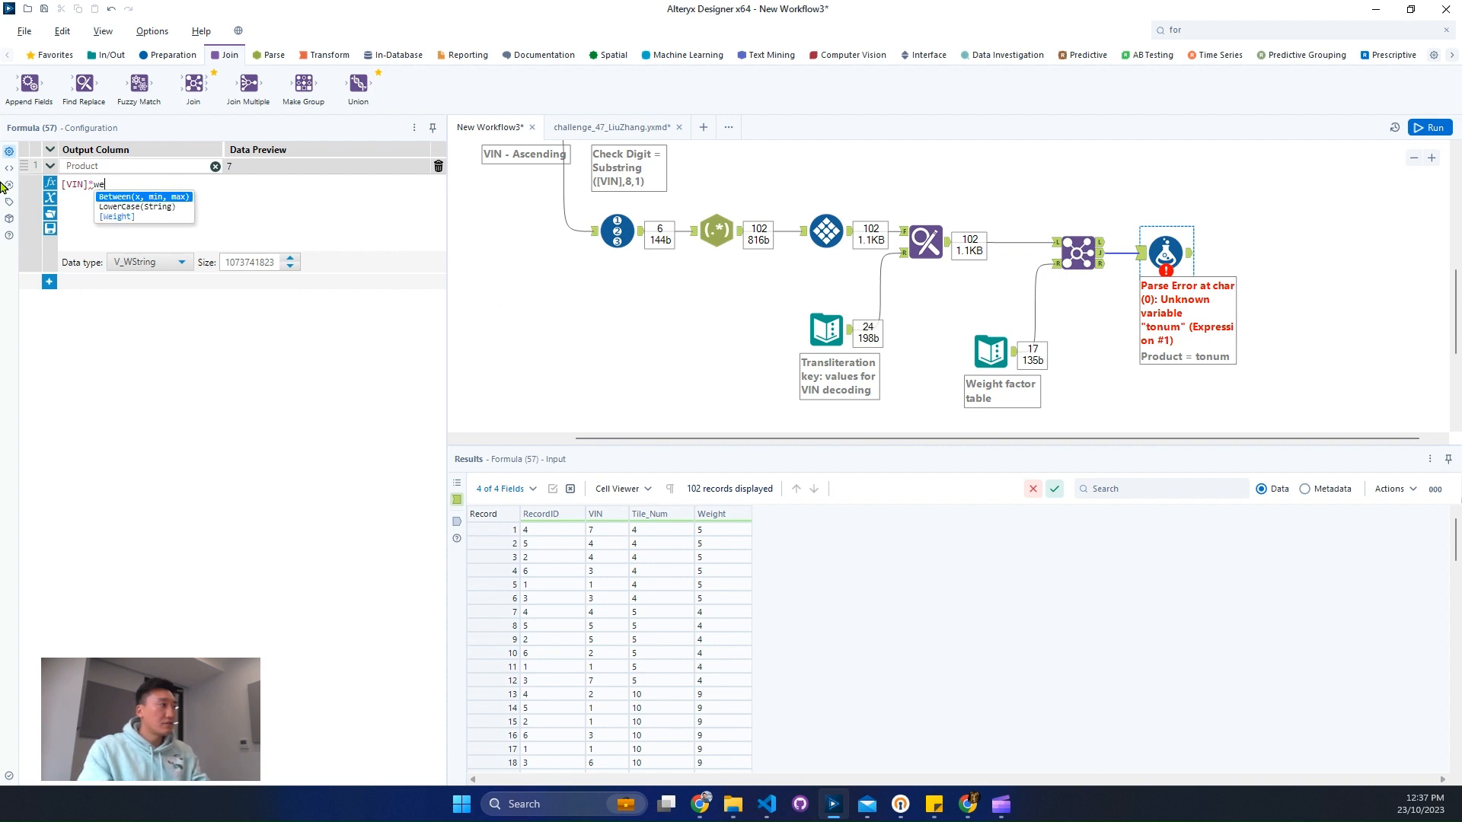
{"action": "key", "text": "Down"}
{"action": "key", "text": "Down"}
{"action": "key", "text": "Return"}
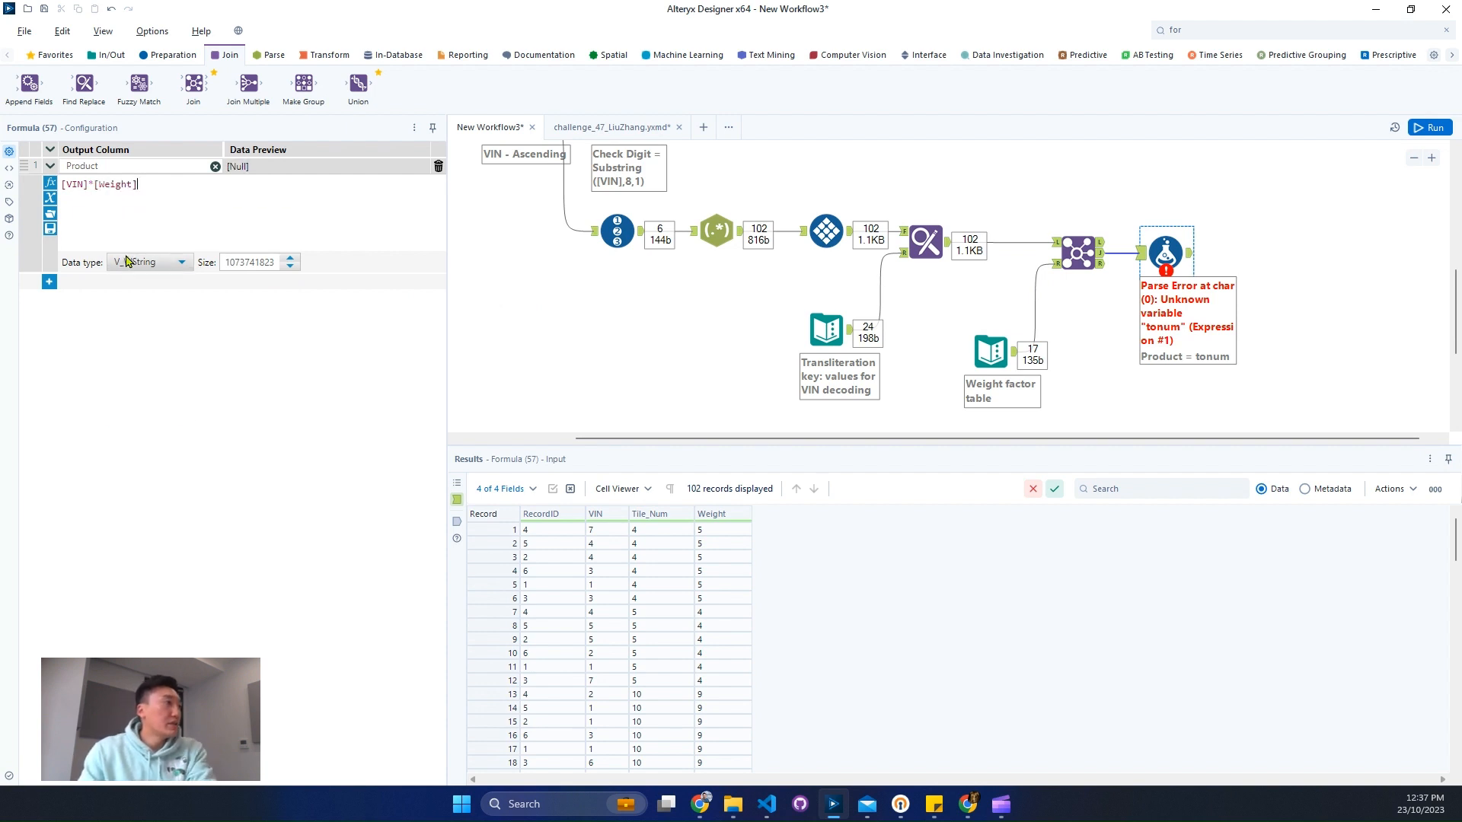
{"action": "left_click", "coordinate": [149, 262]}
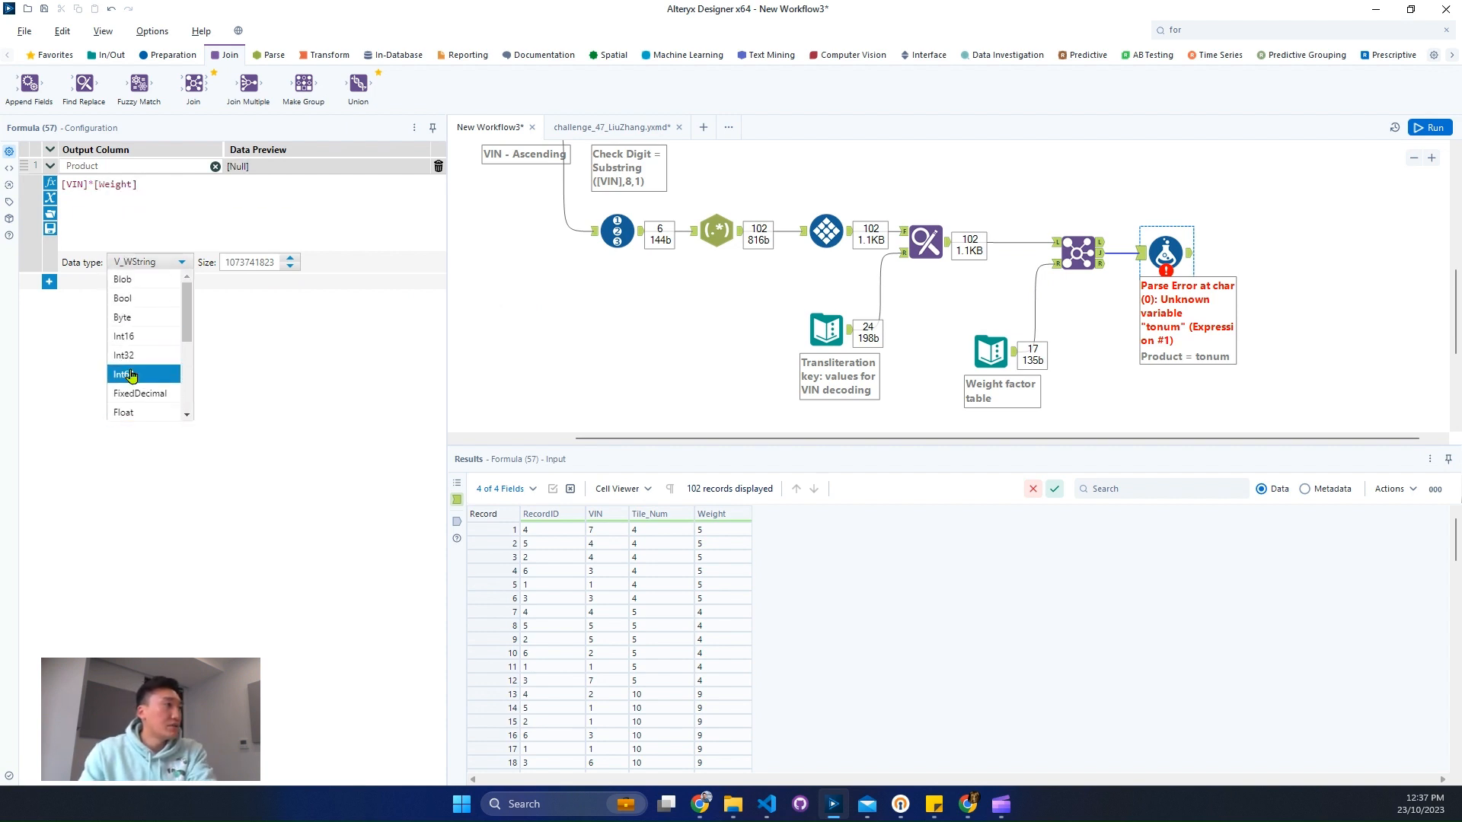
{"action": "left_click", "coordinate": [149, 374]}
- Run the workflow and move the Formula tool slightly farther from the Join tool
{"action": "left_click", "coordinate": [1249, 316]}
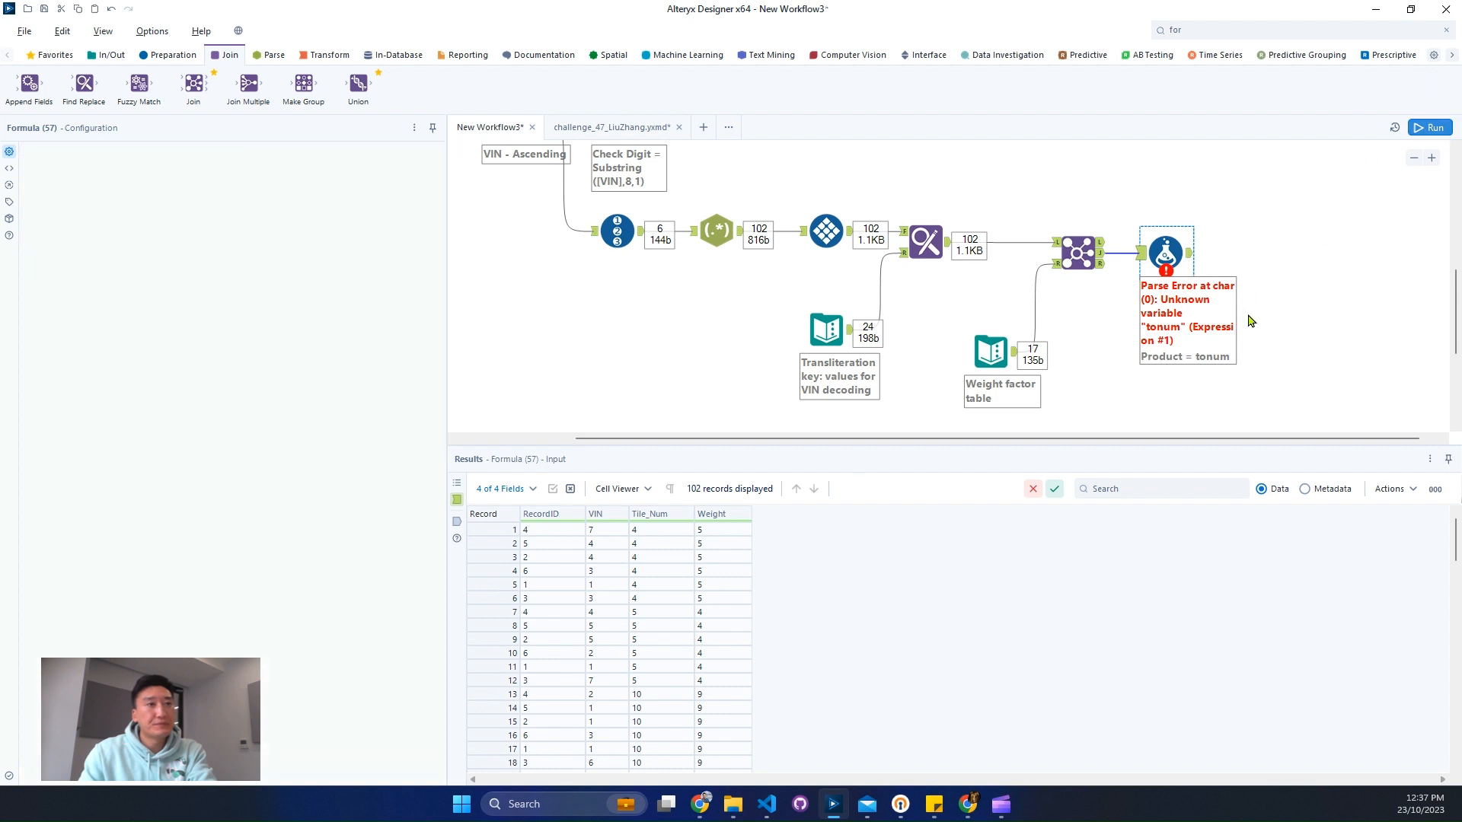
{"action": "key", "text": "ctrl+r"}
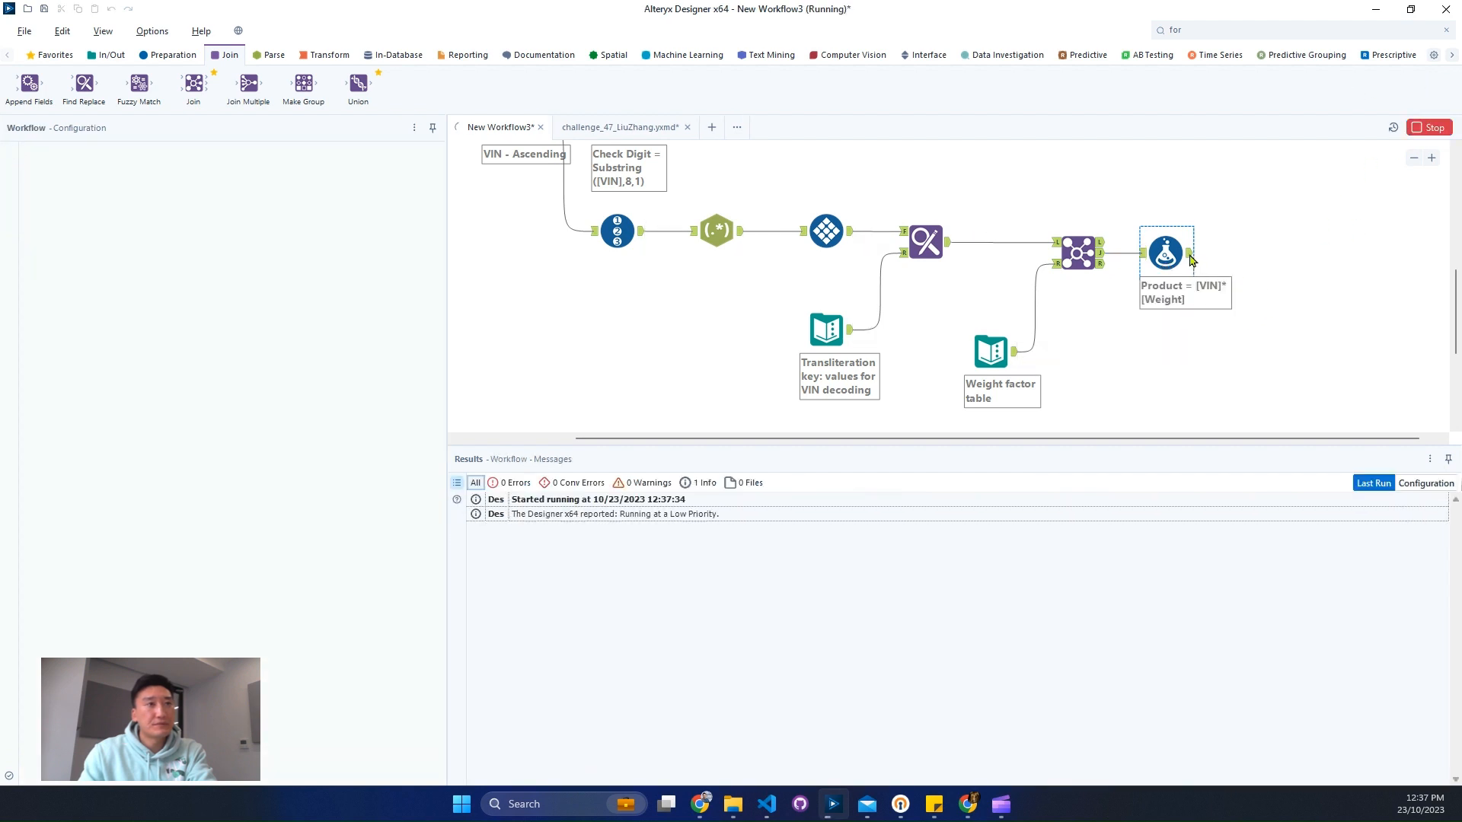
{"action": "left_click", "coordinate": [1156, 254]}
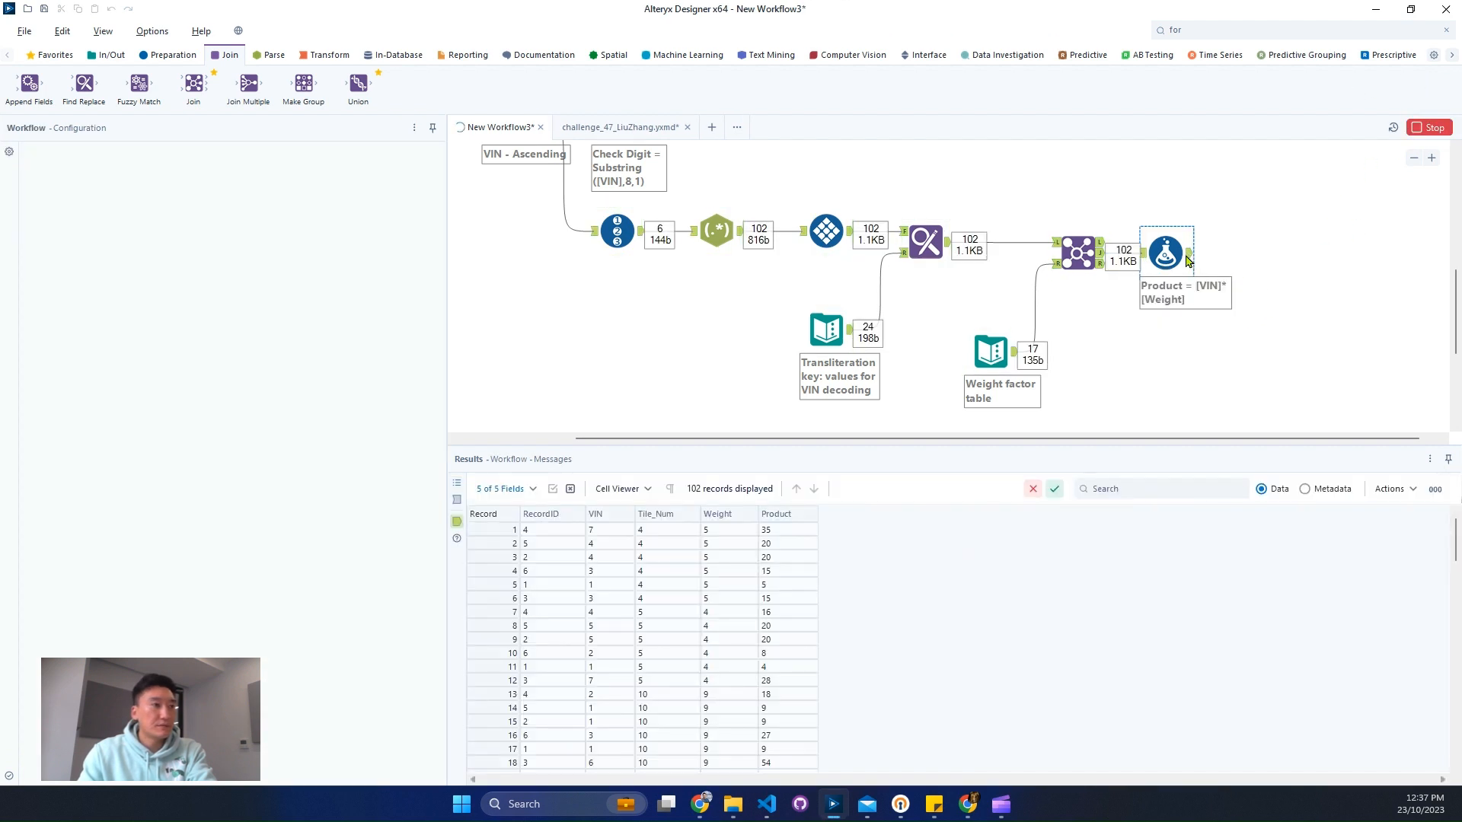
{"action": "left_click_drag", "start_coordinate": [1157, 253], "coordinate": [1201, 253]}
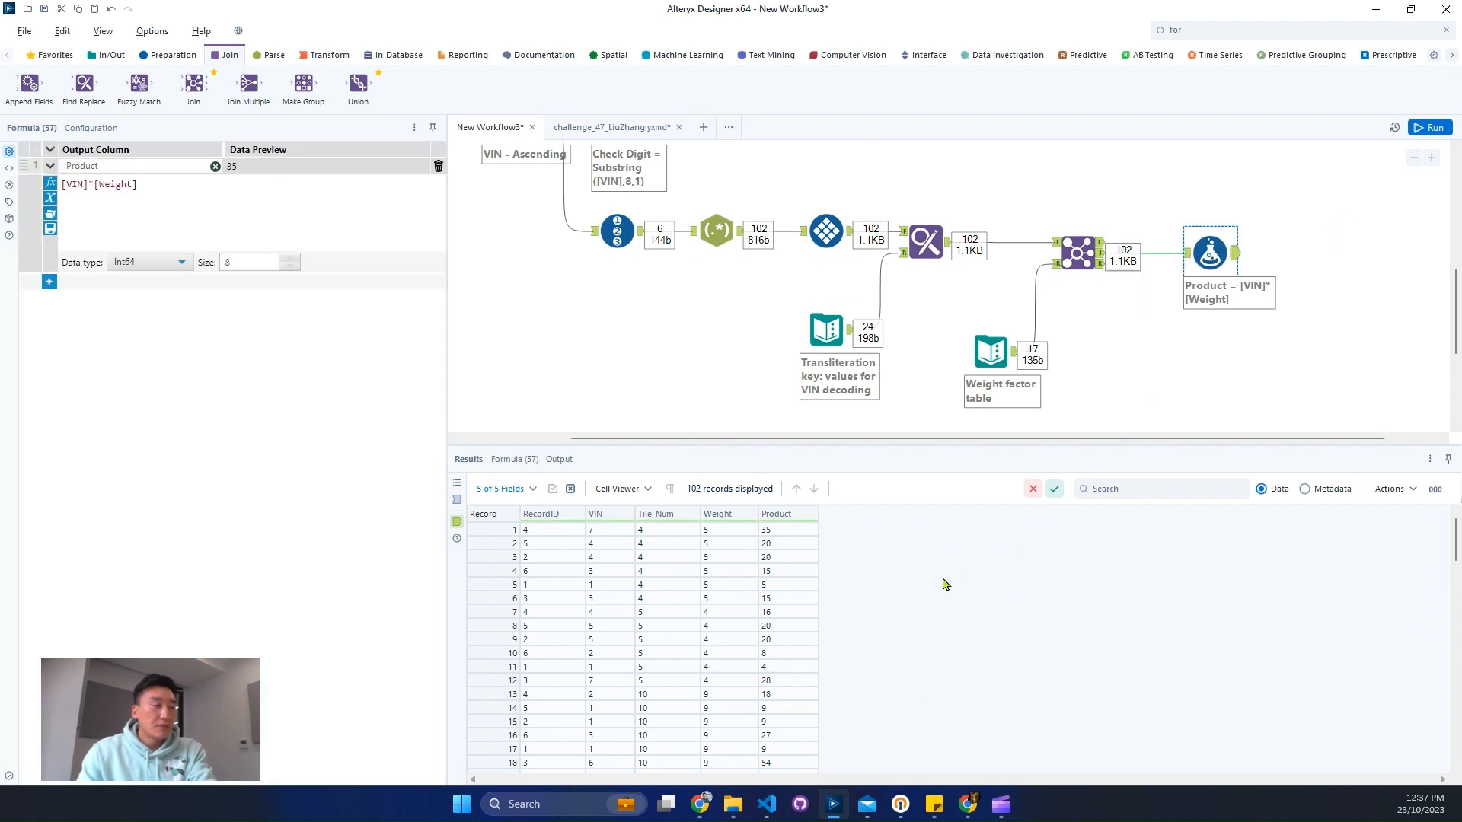
- Examine the Product column for null values, compare with the Formula tool's input and review the run messages
{"action": "scroll", "coordinate": [904, 568], "scroll_direction": "down", "scroll_amount": 16}
{"action": "scroll", "coordinate": [819, 594], "scroll_direction": "up", "scroll_amount": 4}
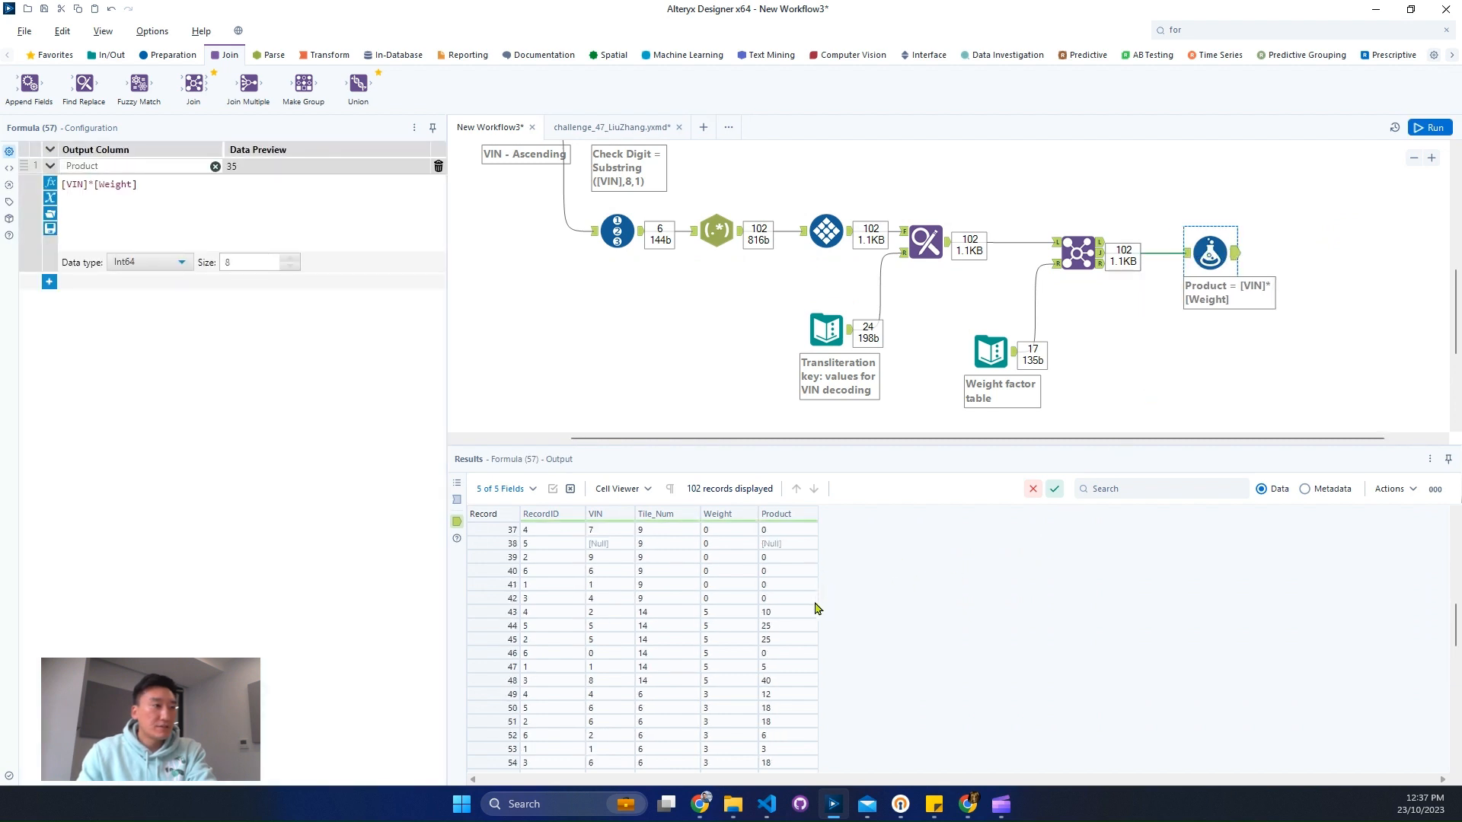
{"action": "left_click", "coordinate": [771, 546]}
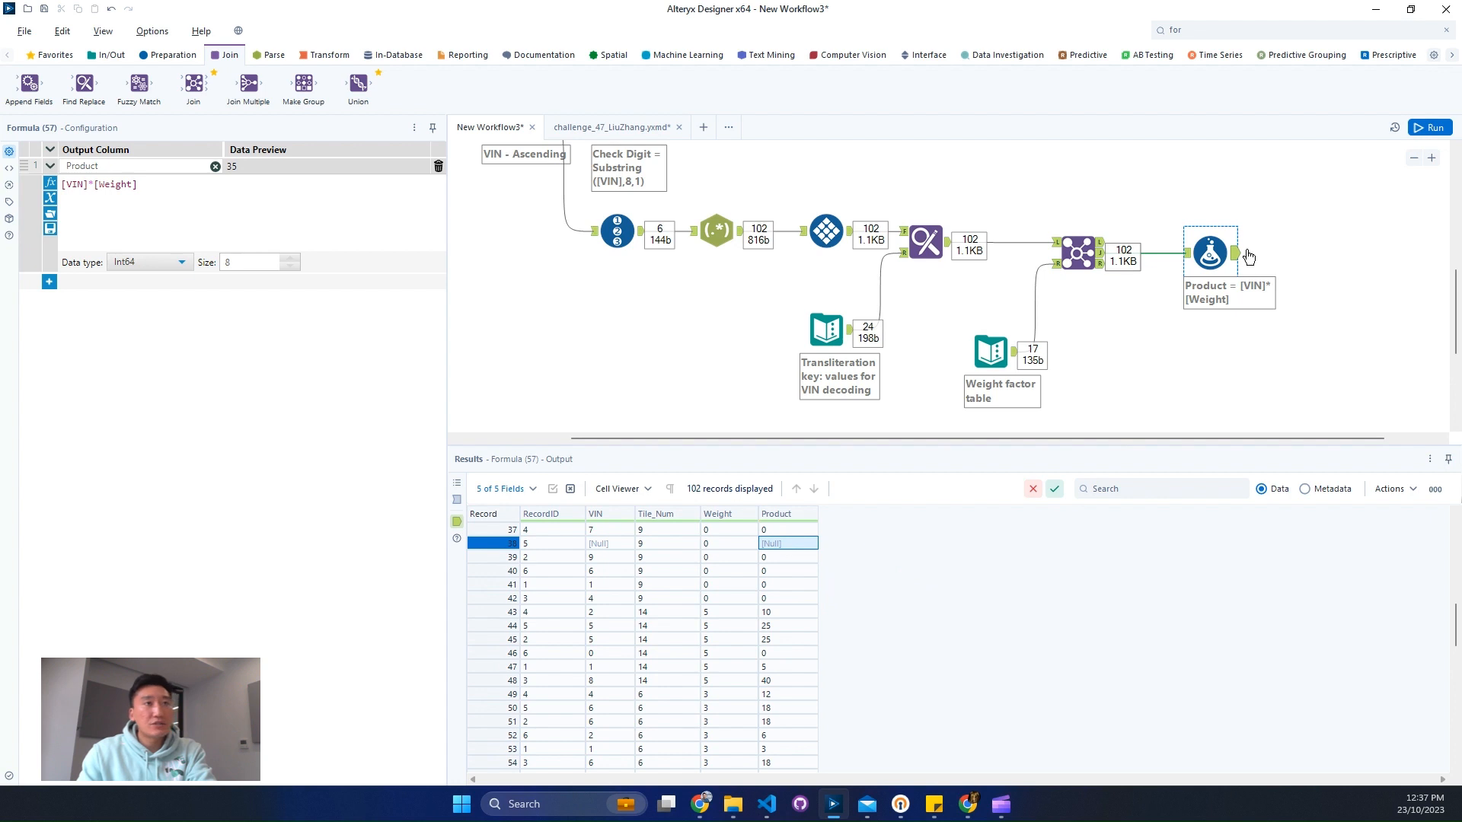
{"action": "left_click", "coordinate": [1189, 256]}
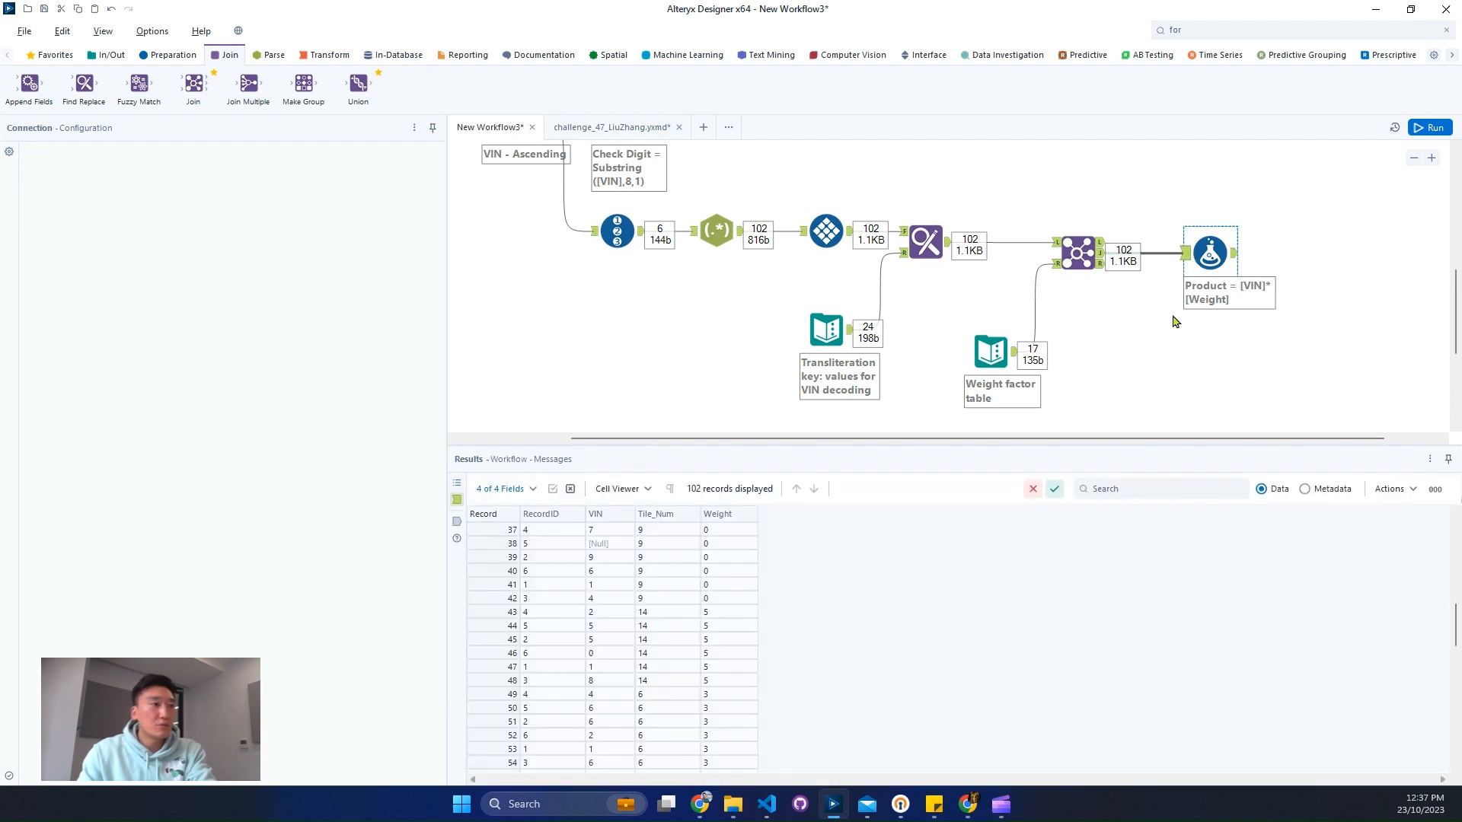
{"action": "left_click", "coordinate": [1125, 390]}
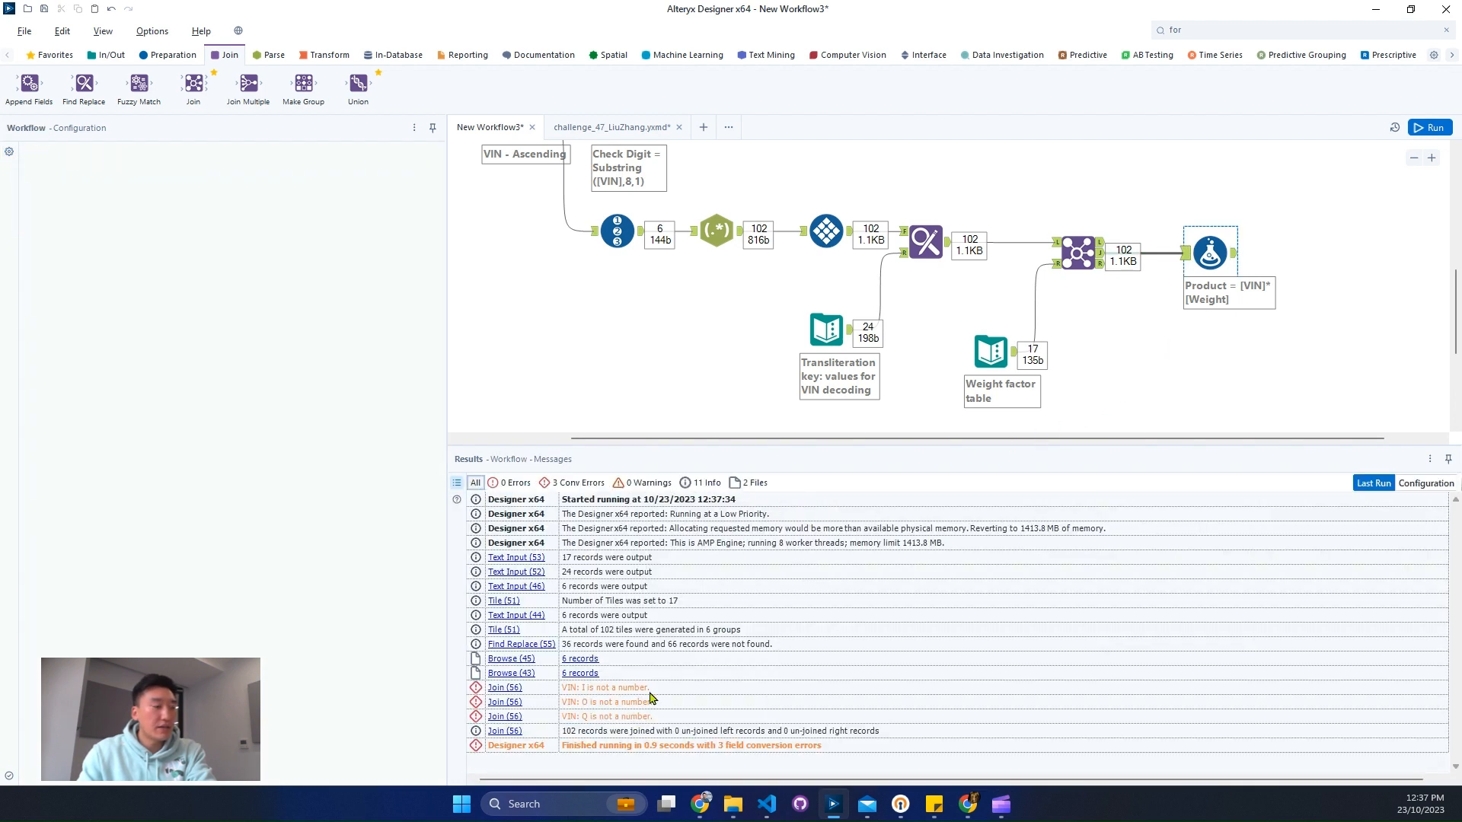
- Switch to the Wikipedia vehicle identification number page in Chrome and check the transliteration key for letters without values
{"action": "left_click", "coordinate": [700, 804]}
{"action": "scroll", "coordinate": [667, 286], "scroll_direction": "up", "scroll_amount": 2}
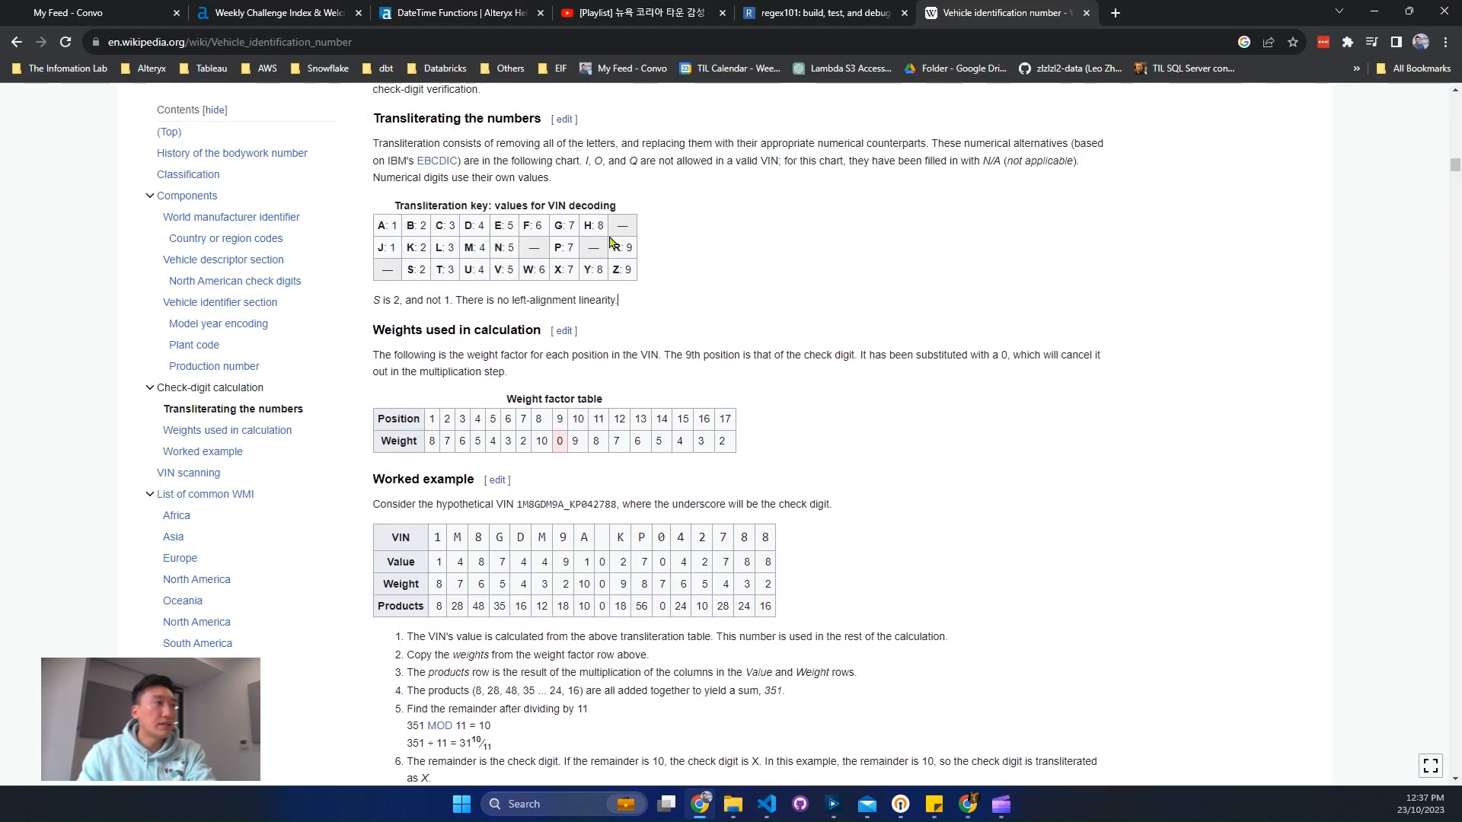
{"action": "mouse_move", "coordinate": [609, 241]}
{"action": "left_mouse_down"}
{"action": "mouse_move", "coordinate": [614, 228]}
{"action": "mouse_move", "coordinate": [653, 256]}
{"action": "mouse_move", "coordinate": [588, 256]}
{"action": "mouse_move", "coordinate": [604, 254]}
{"action": "left_mouse_up"}
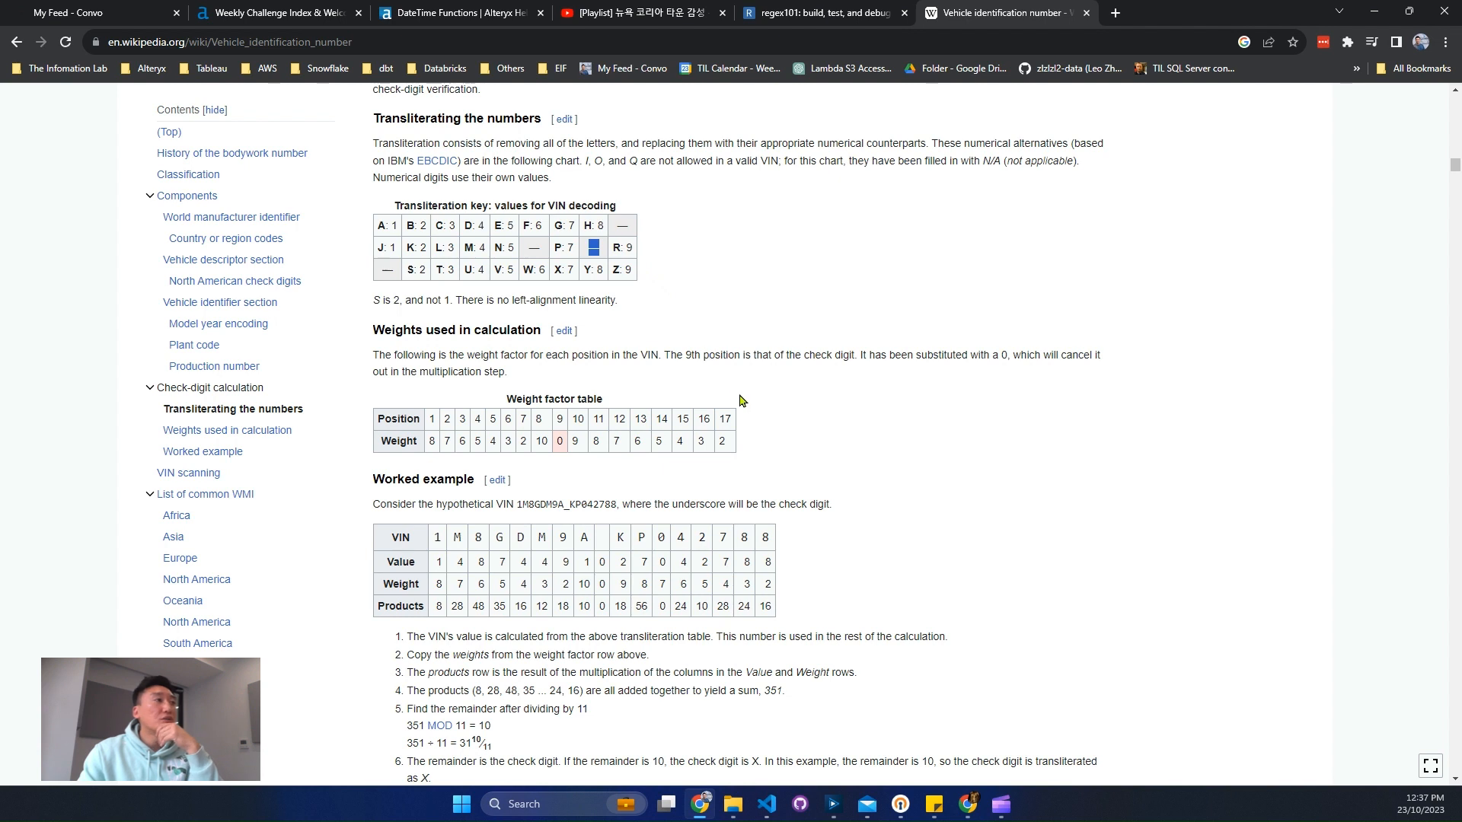
{"action": "left_click", "coordinate": [1374, 12]}
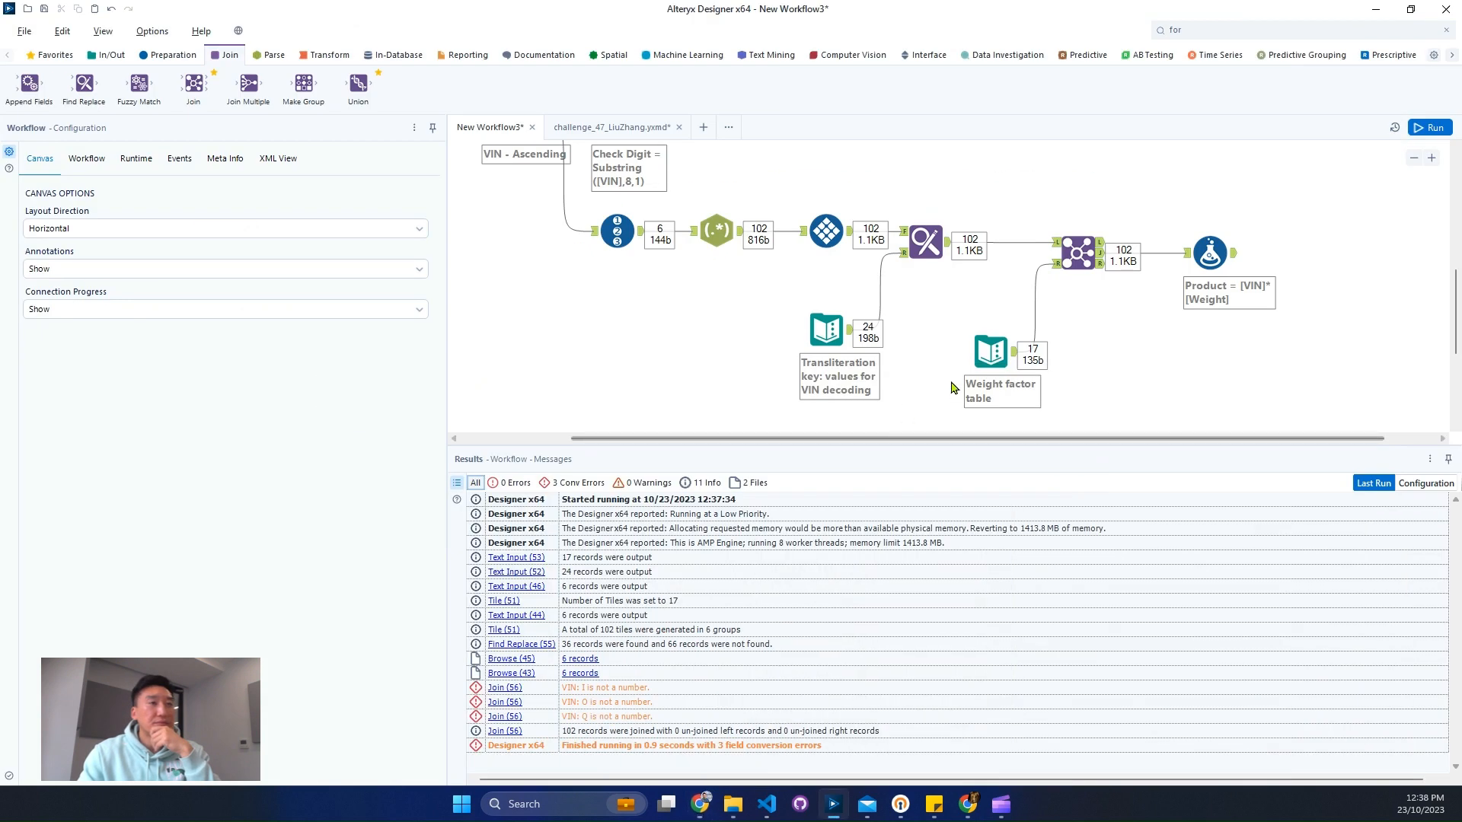
- Trace the VIN values back through the Join output, the Find Replace targets input and the RegEx input
{"action": "left_click", "coordinate": [1106, 272]}
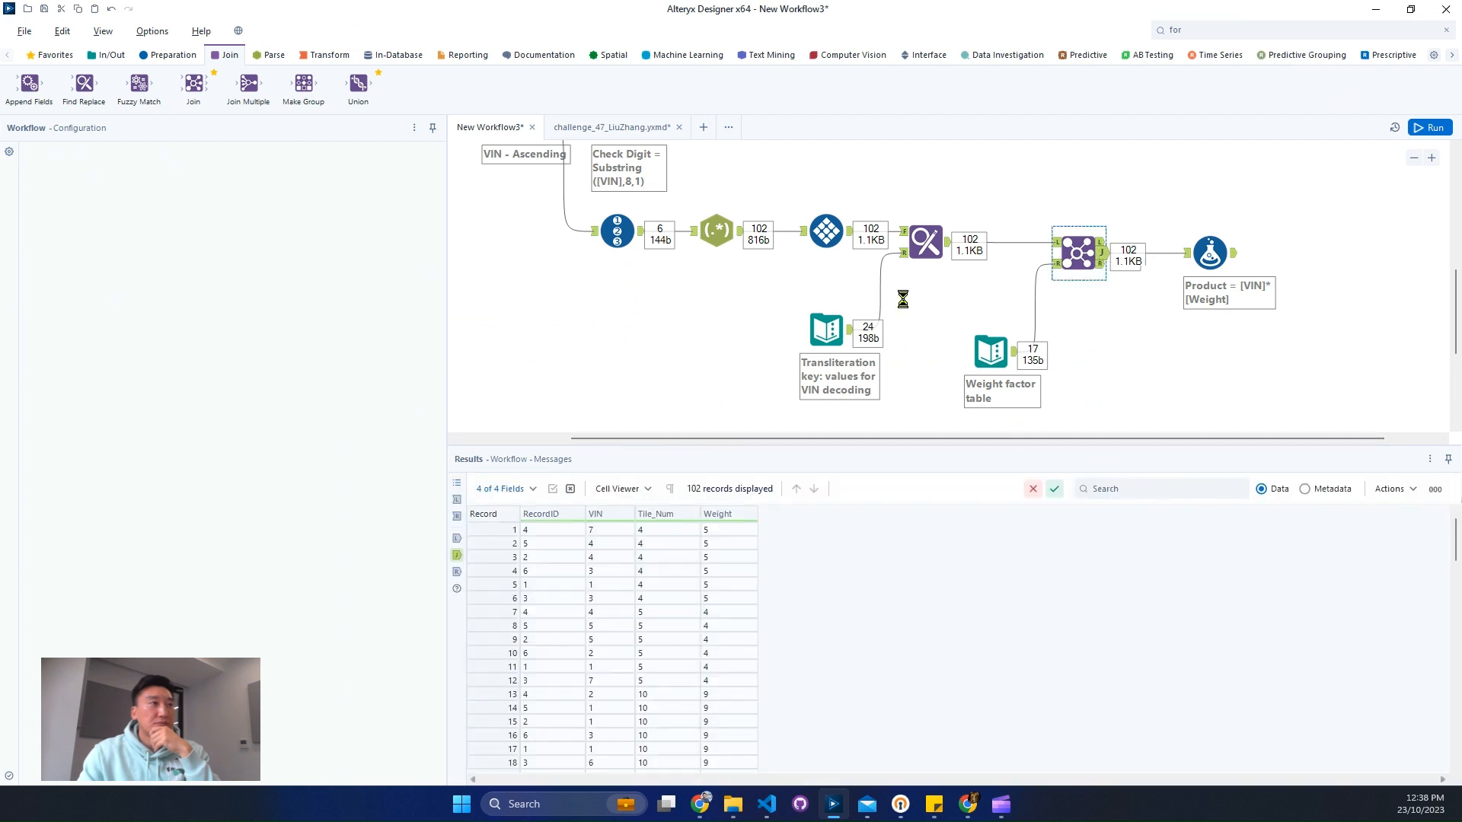
{"action": "left_click", "coordinate": [905, 234]}
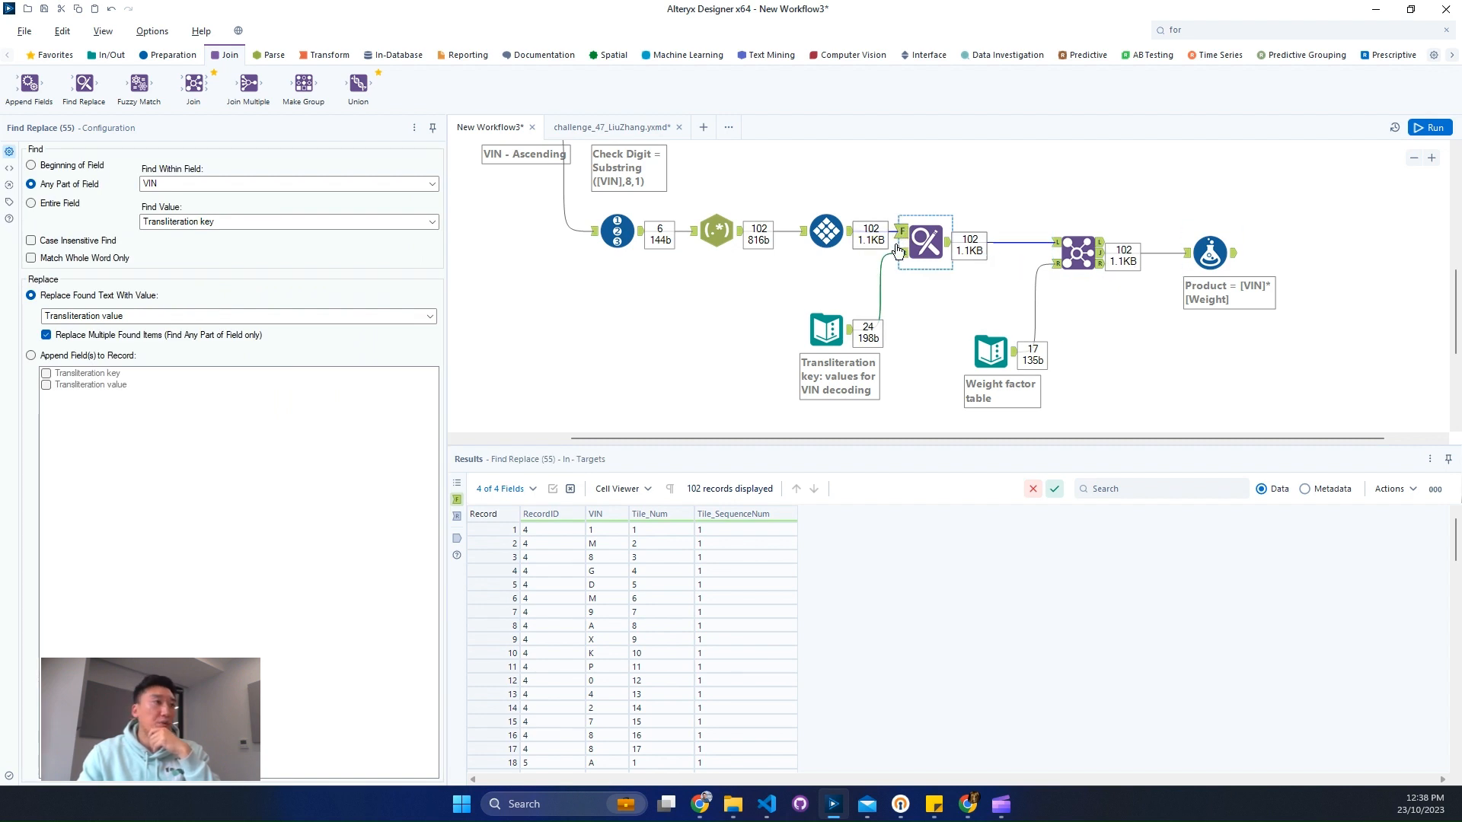
{"action": "left_click", "coordinate": [693, 231]}
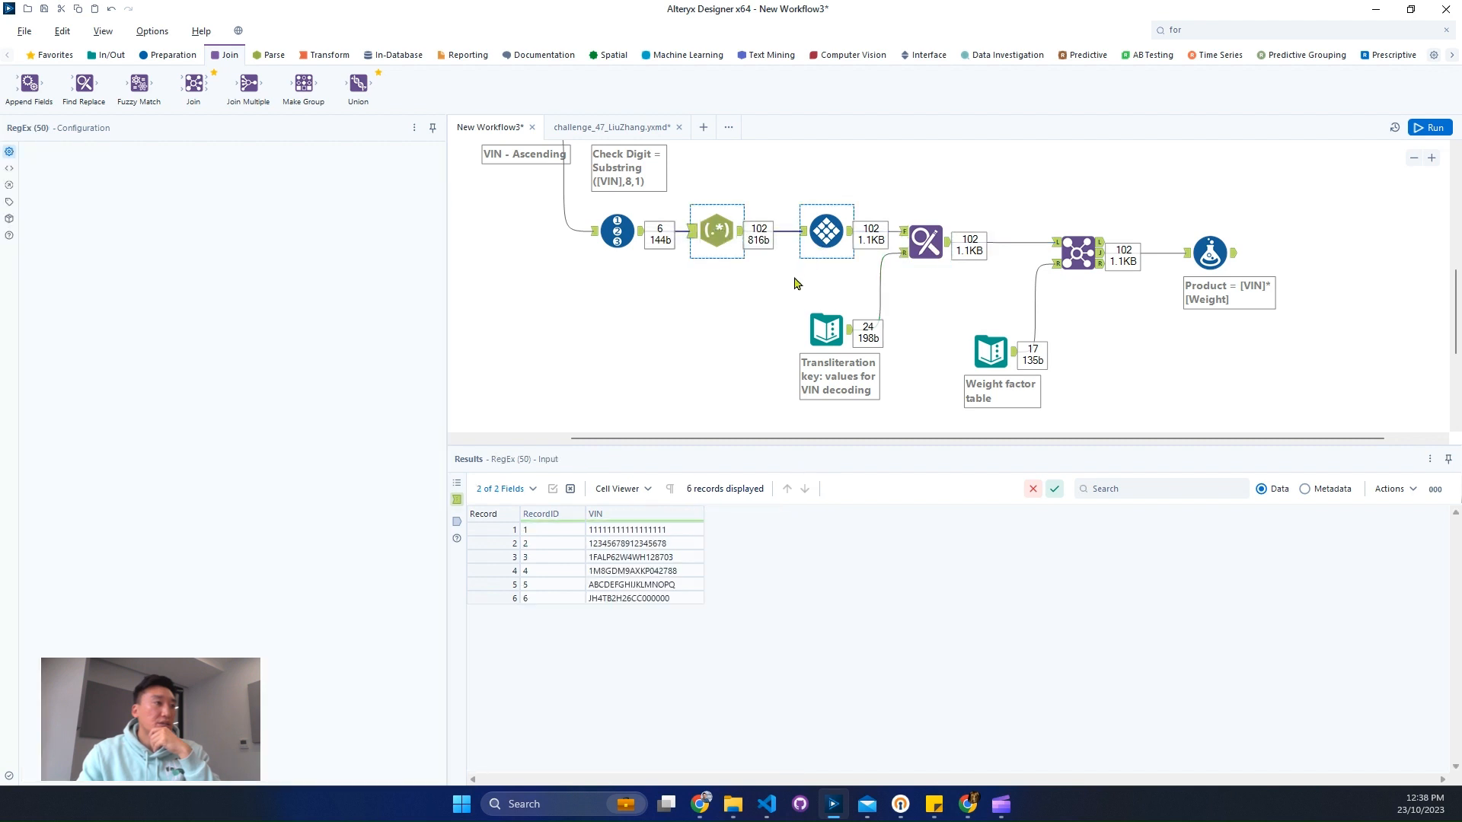
- Make room after the RegEx tool, insert a Filter tool before the Tile tool and set its basic filter column to VIN
{"action": "left_click_drag", "start_coordinate": [809, 175], "coordinate": [1287, 418]}
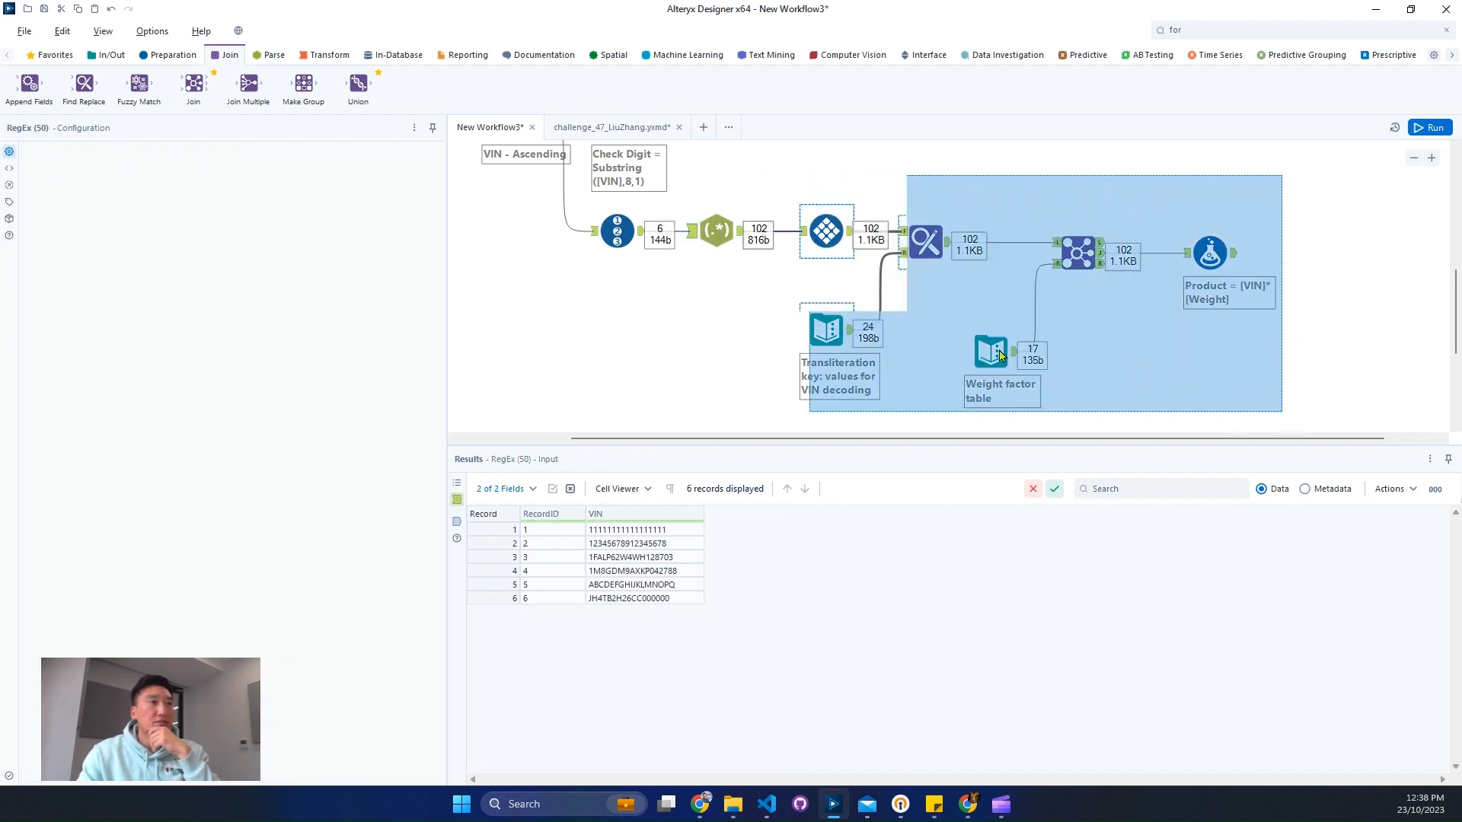
{"action": "left_click_drag", "start_coordinate": [824, 329], "coordinate": [989, 329]}
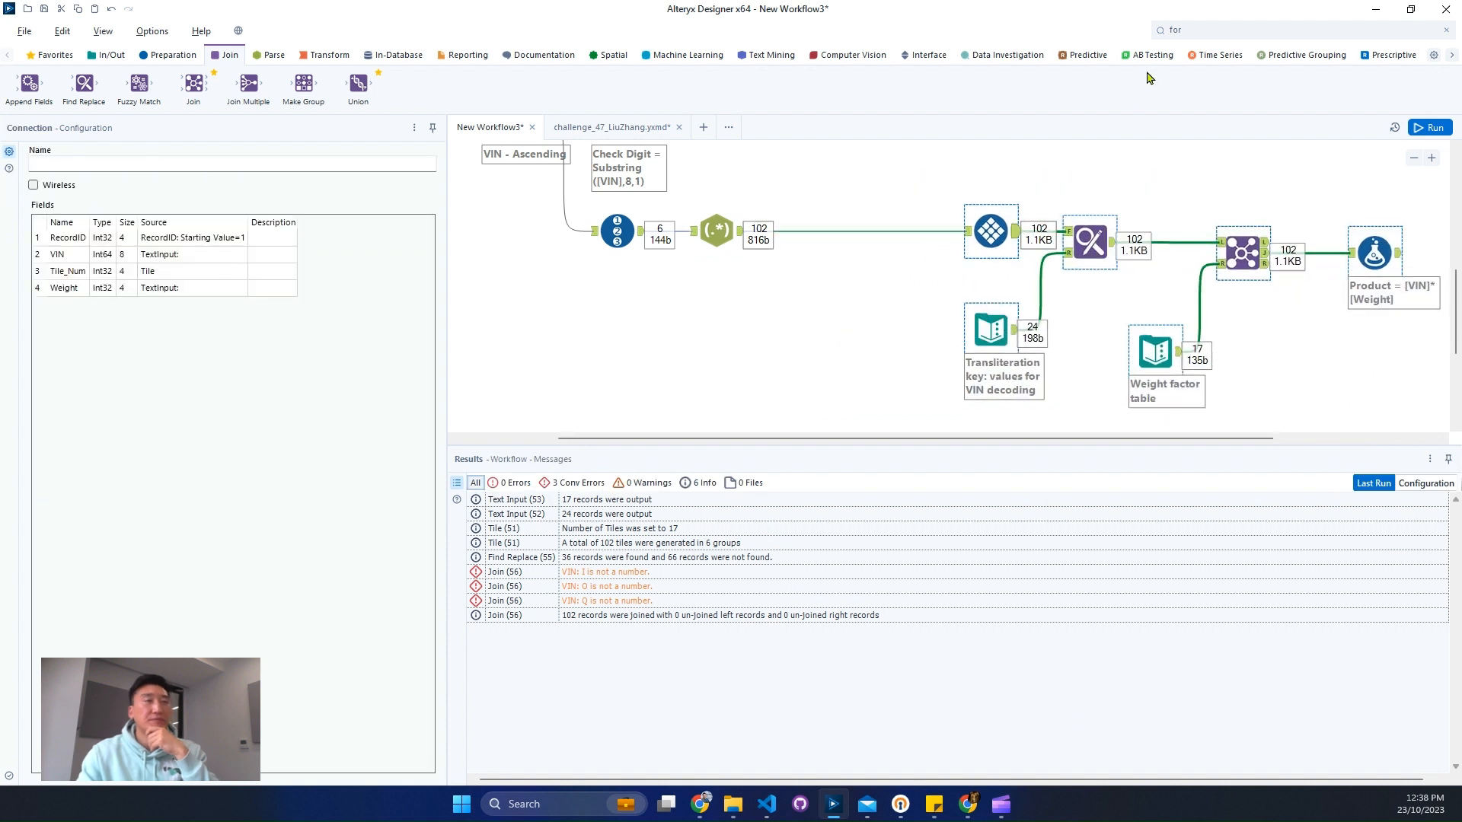
{"action": "left_click", "coordinate": [1222, 28]}
{"action": "type", "text": "fil"}
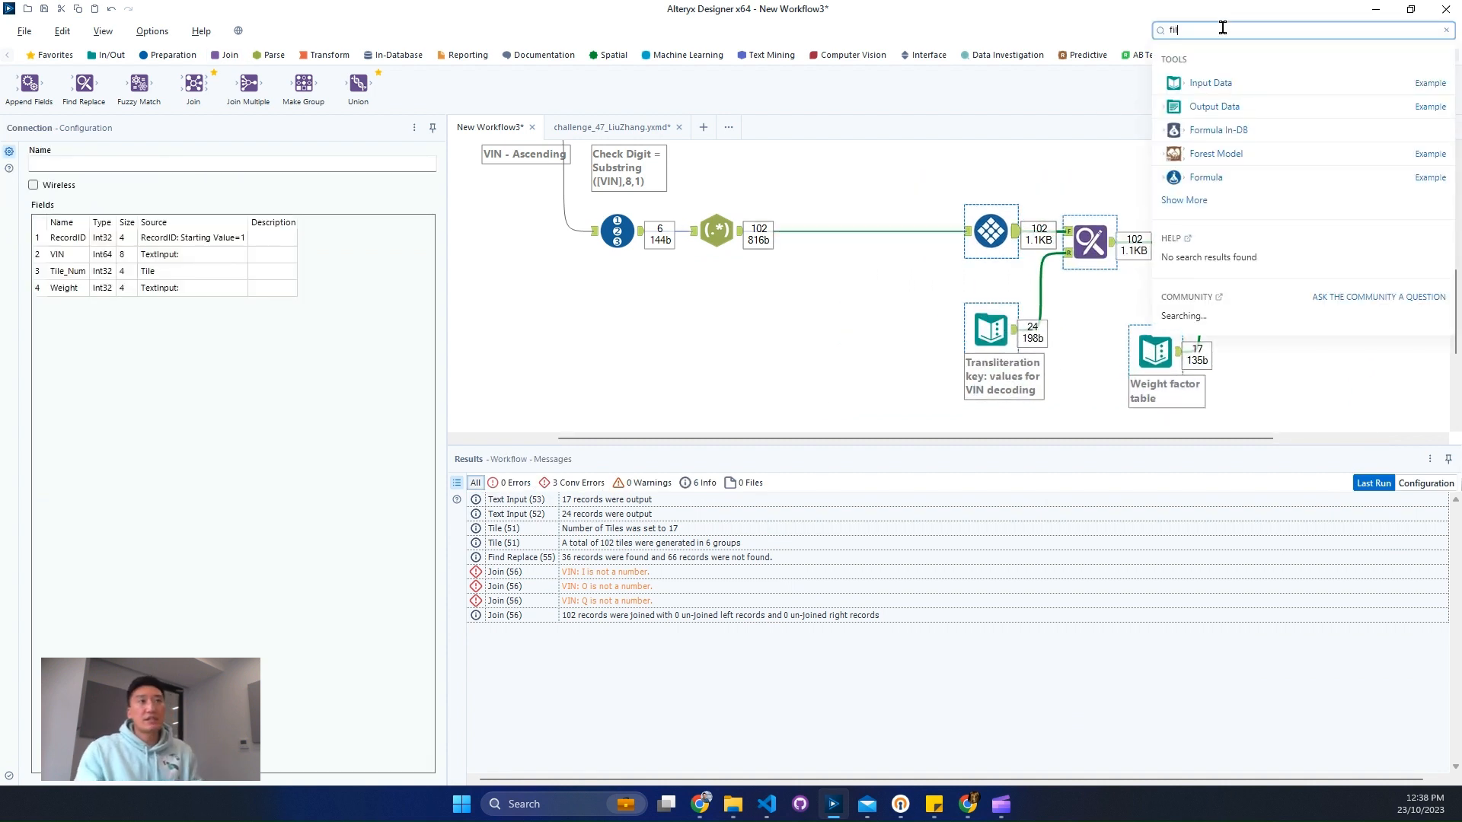
{"action": "left_click_drag", "start_coordinate": [936, 207], "coordinate": [838, 233]}
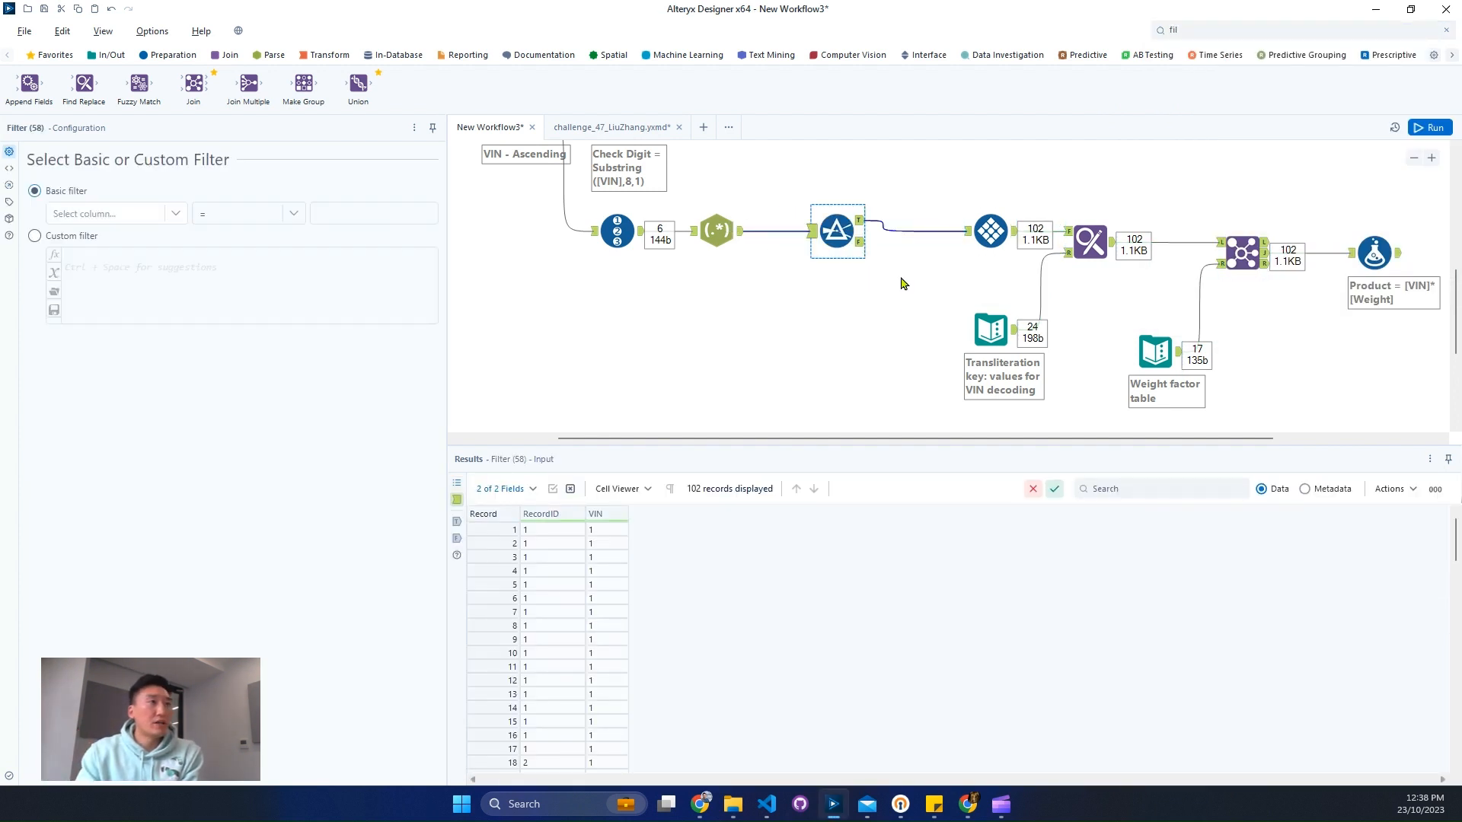
{"action": "left_click", "coordinate": [107, 214]}
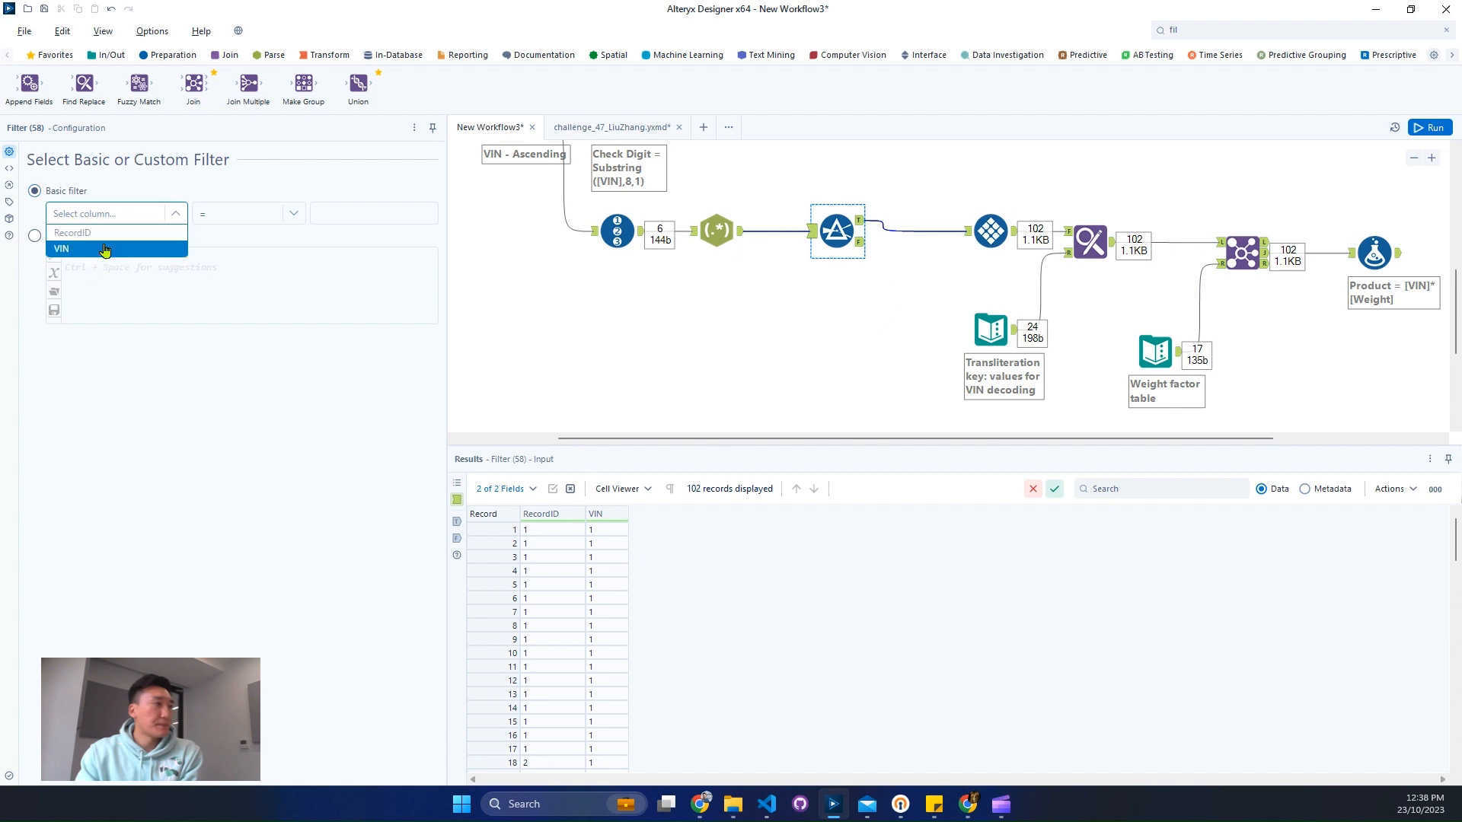
{"action": "left_click", "coordinate": [113, 250]}
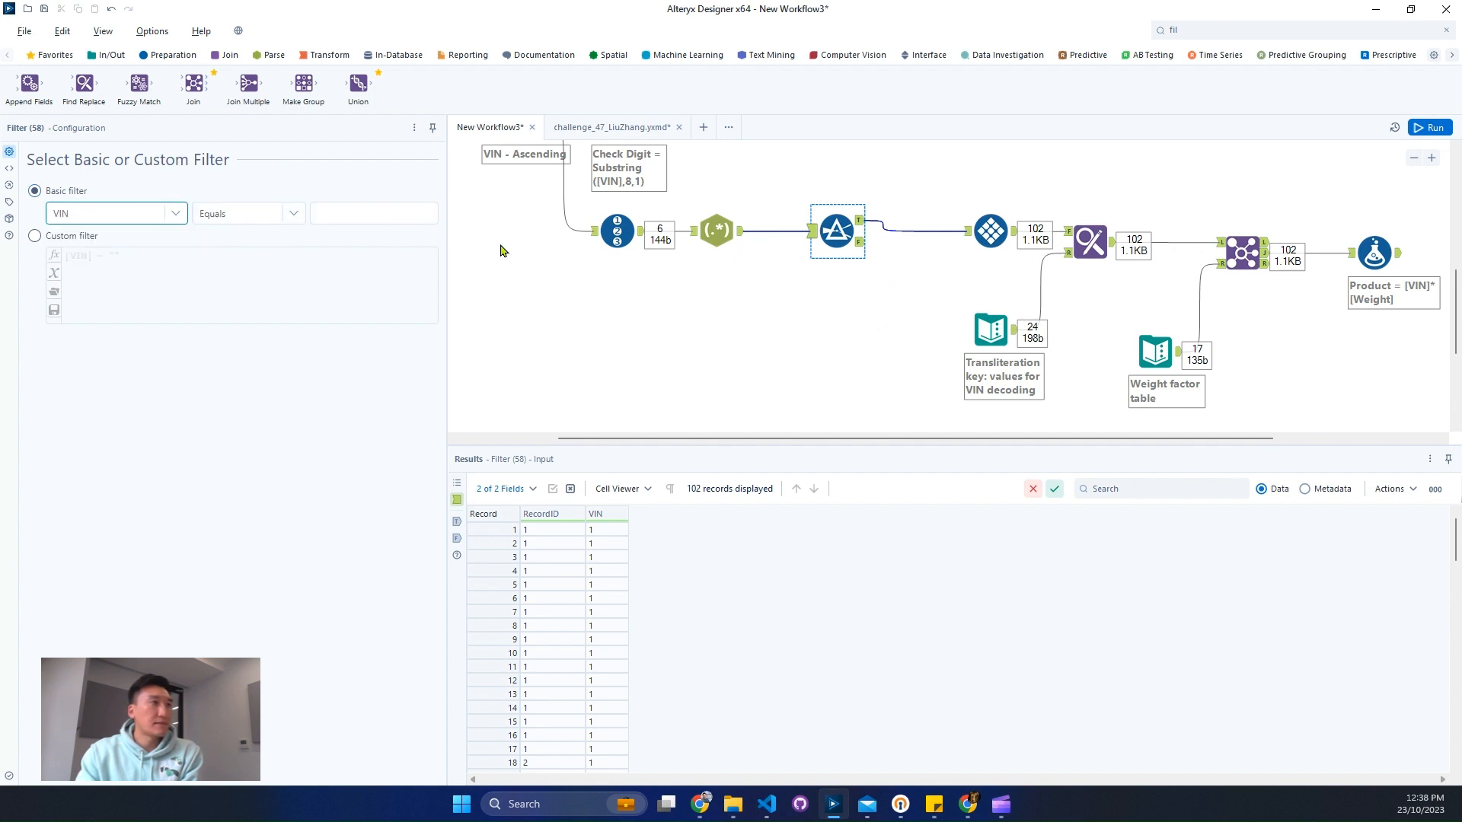
- Compare the Browse results with the Filter tool's custom expression and inspect the VINs in its True and False outputs
{"action": "scroll", "coordinate": [898, 218], "scroll_direction": "up", "scroll_amount": 3}
{"action": "left_click", "coordinate": [892, 172]}
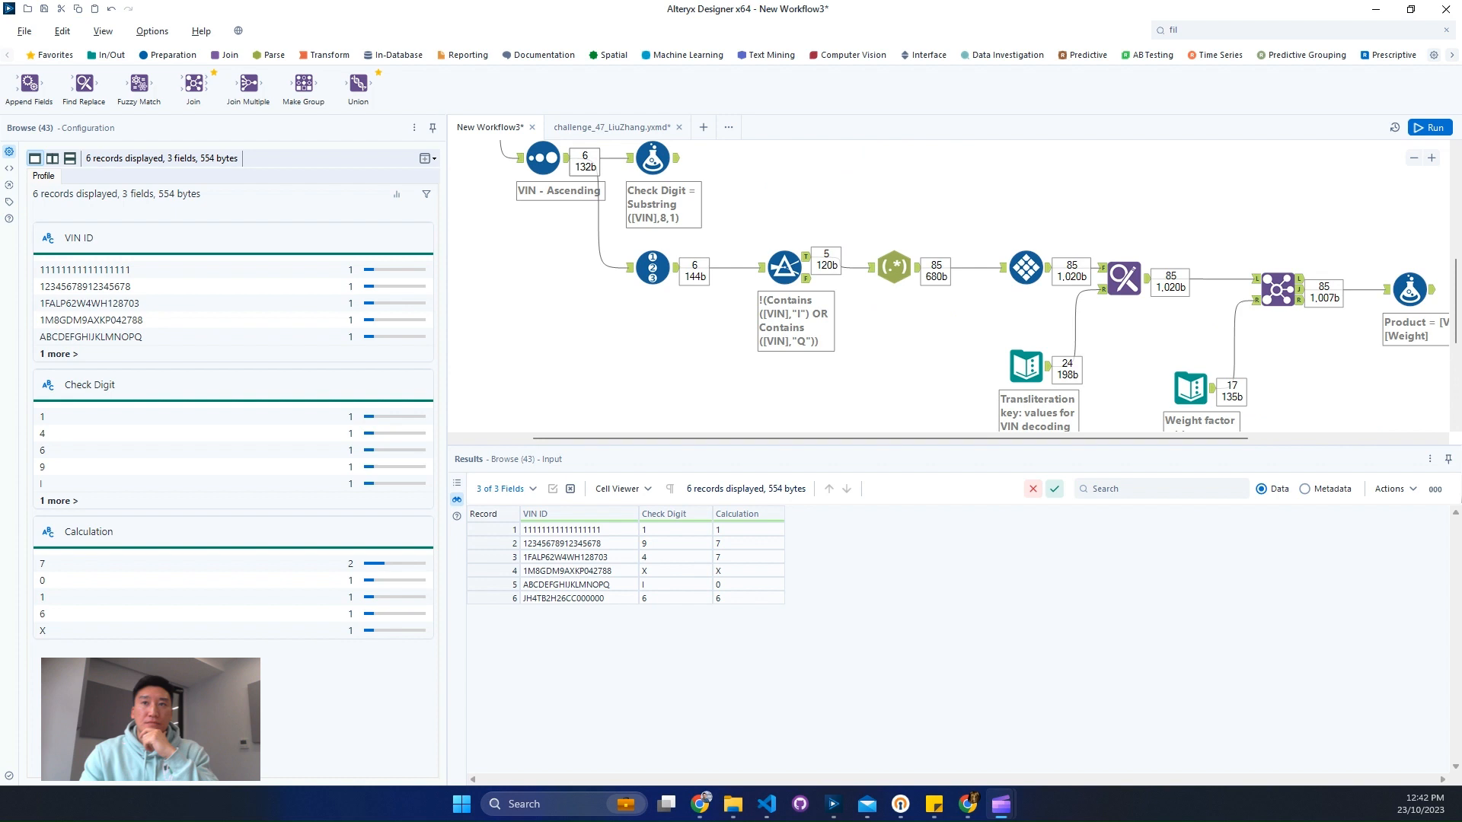
{"action": "left_click", "coordinate": [778, 276]}
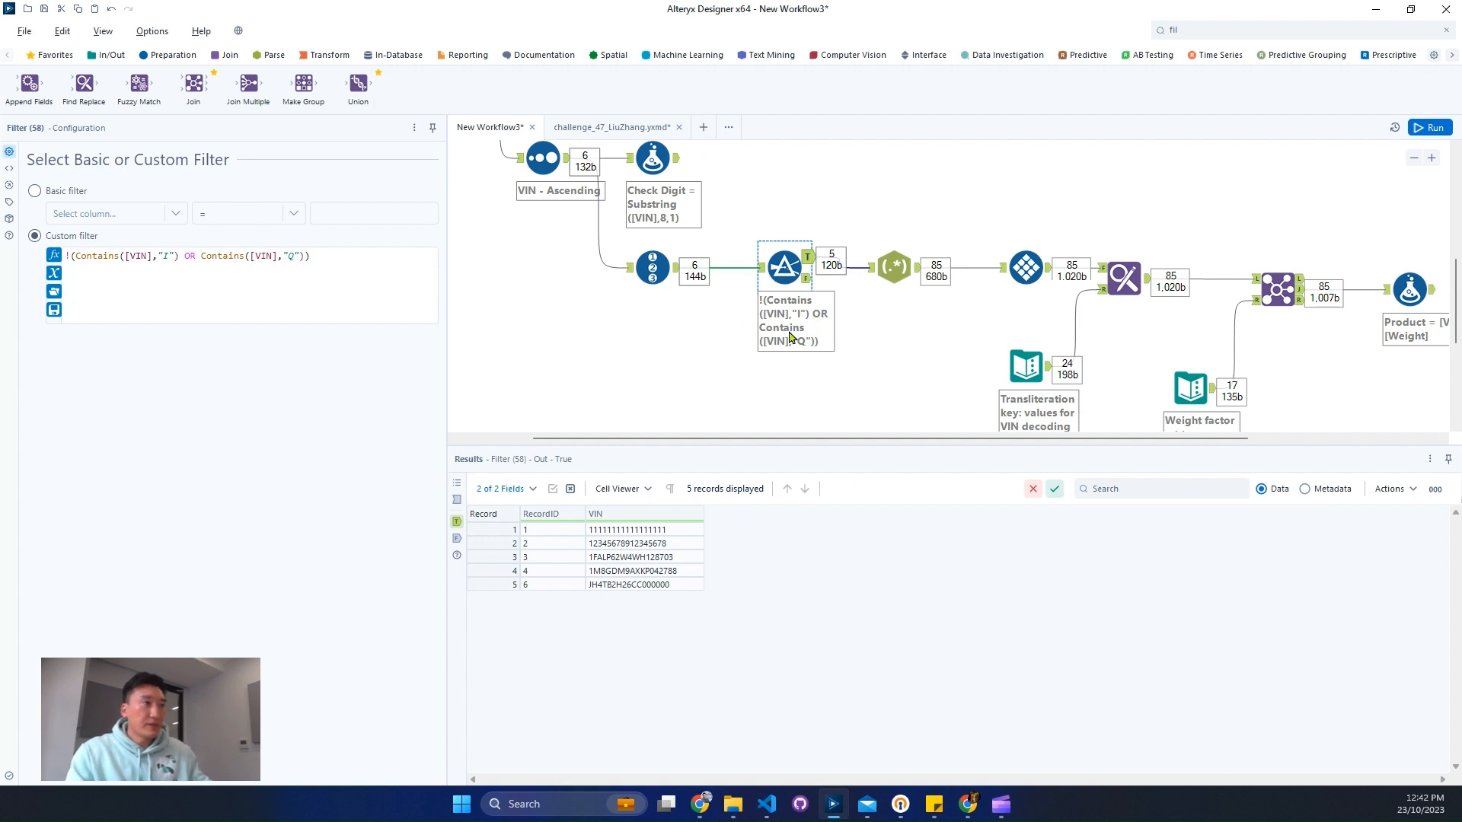
{"action": "left_click", "coordinate": [806, 278]}
{"action": "left_click", "coordinate": [637, 532]}
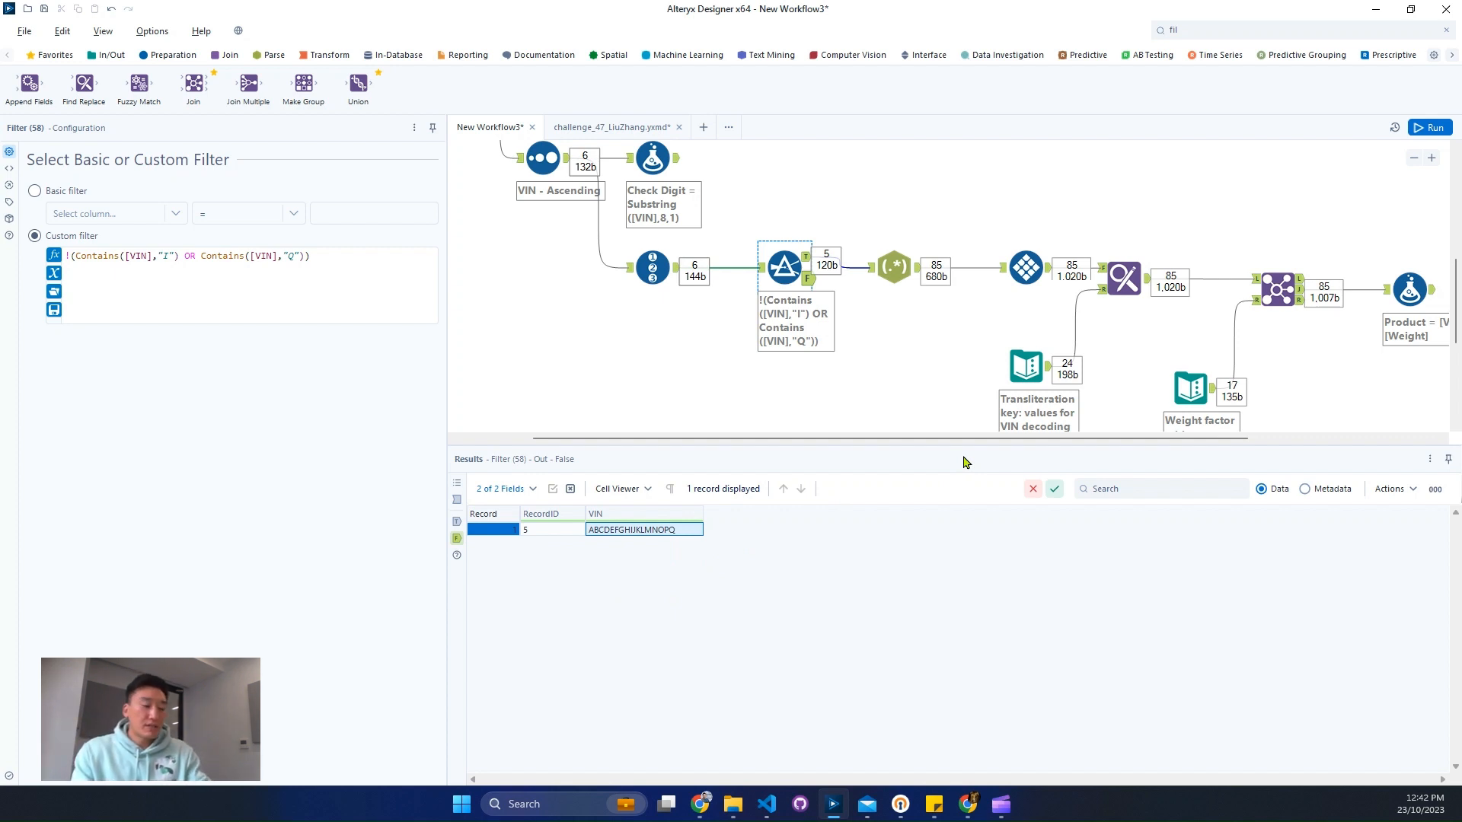
- Delete the Filter tool while keeping the Record ID and RegEx tools connected, and run the workflow
{"action": "right_click", "coordinate": [793, 256]}
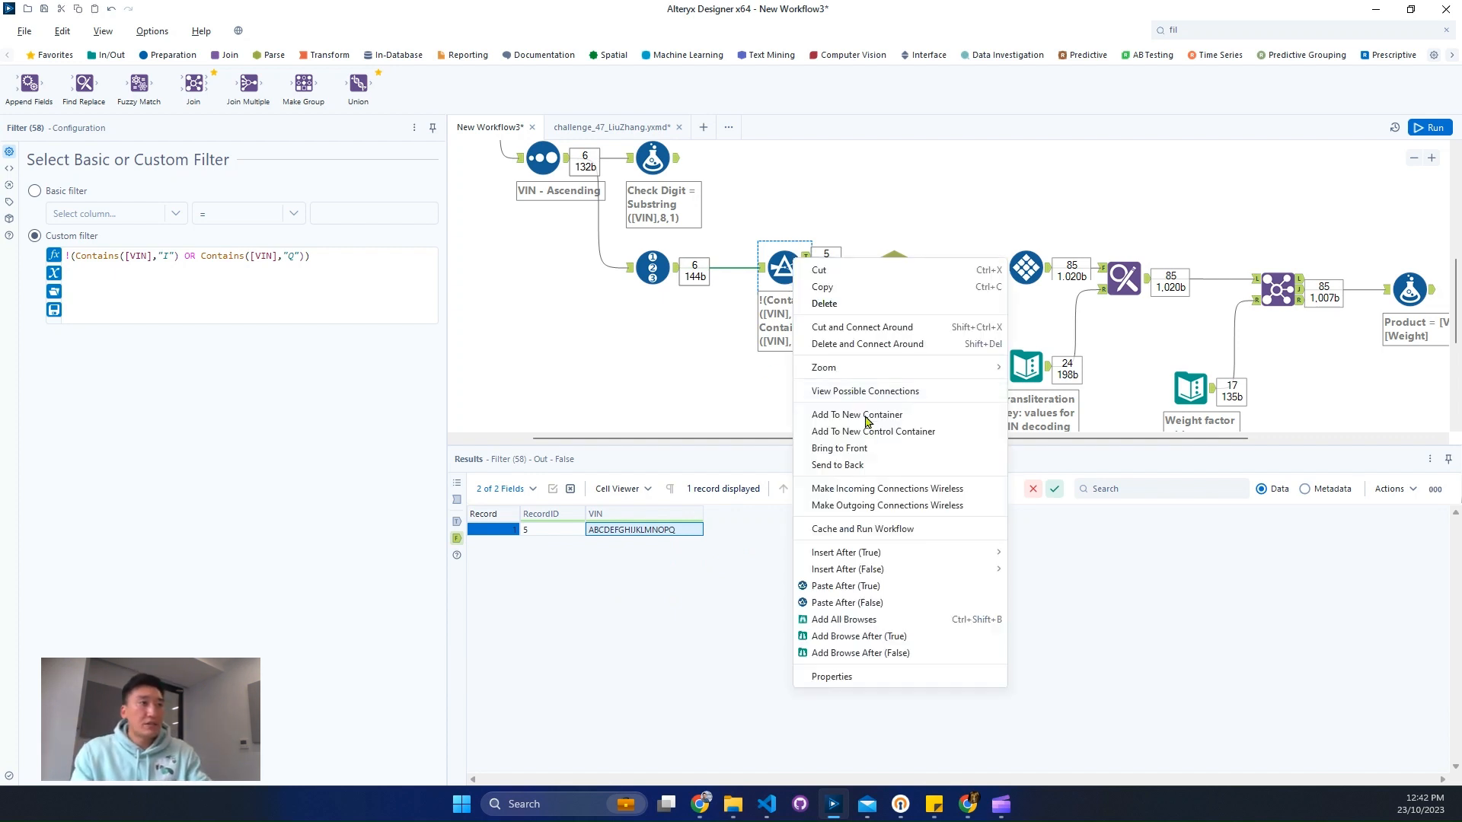
{"action": "left_click", "coordinate": [897, 351]}
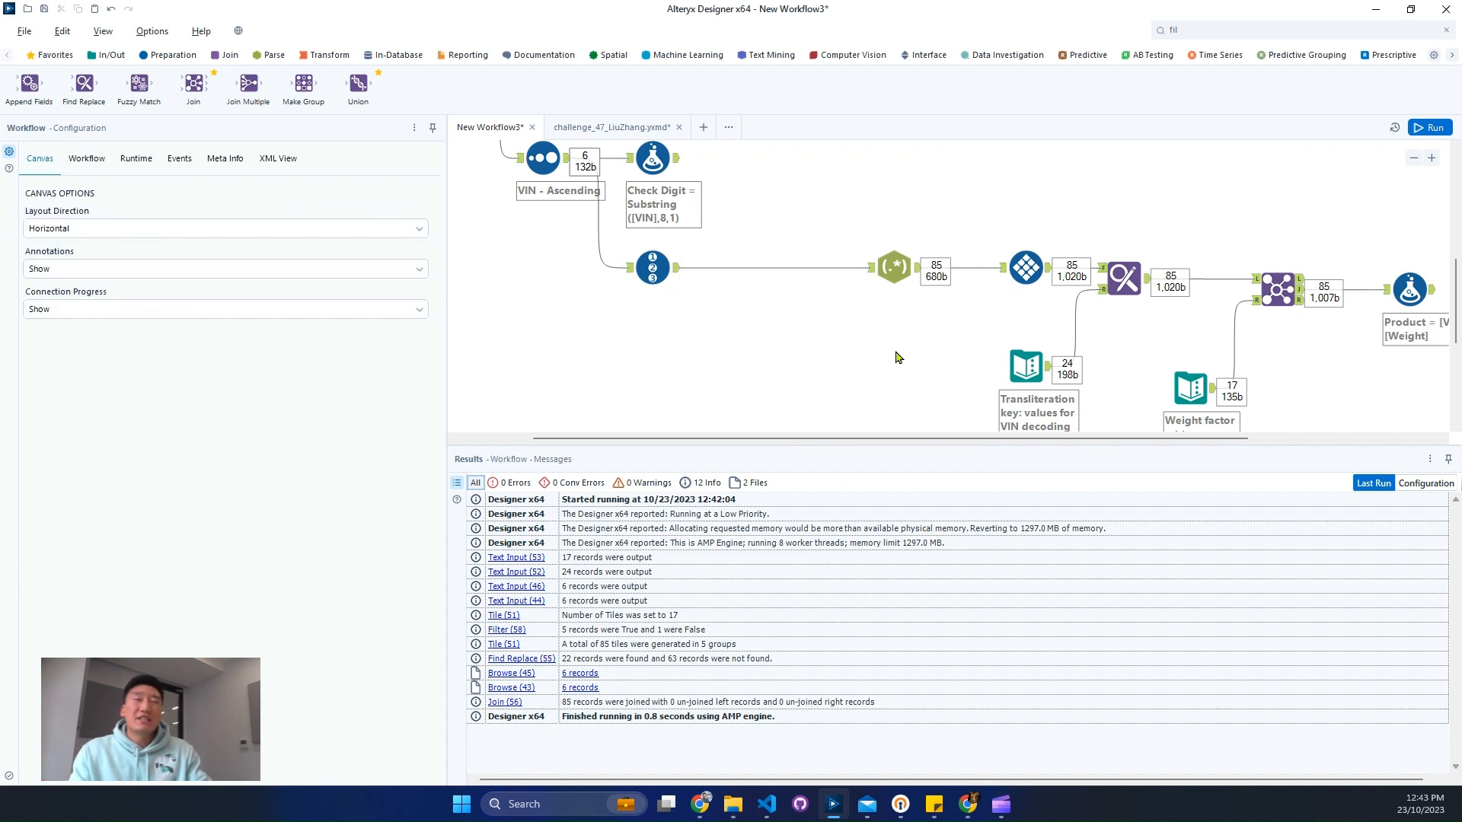
{"action": "left_click_drag", "start_coordinate": [867, 438], "coordinate": [1056, 437]}
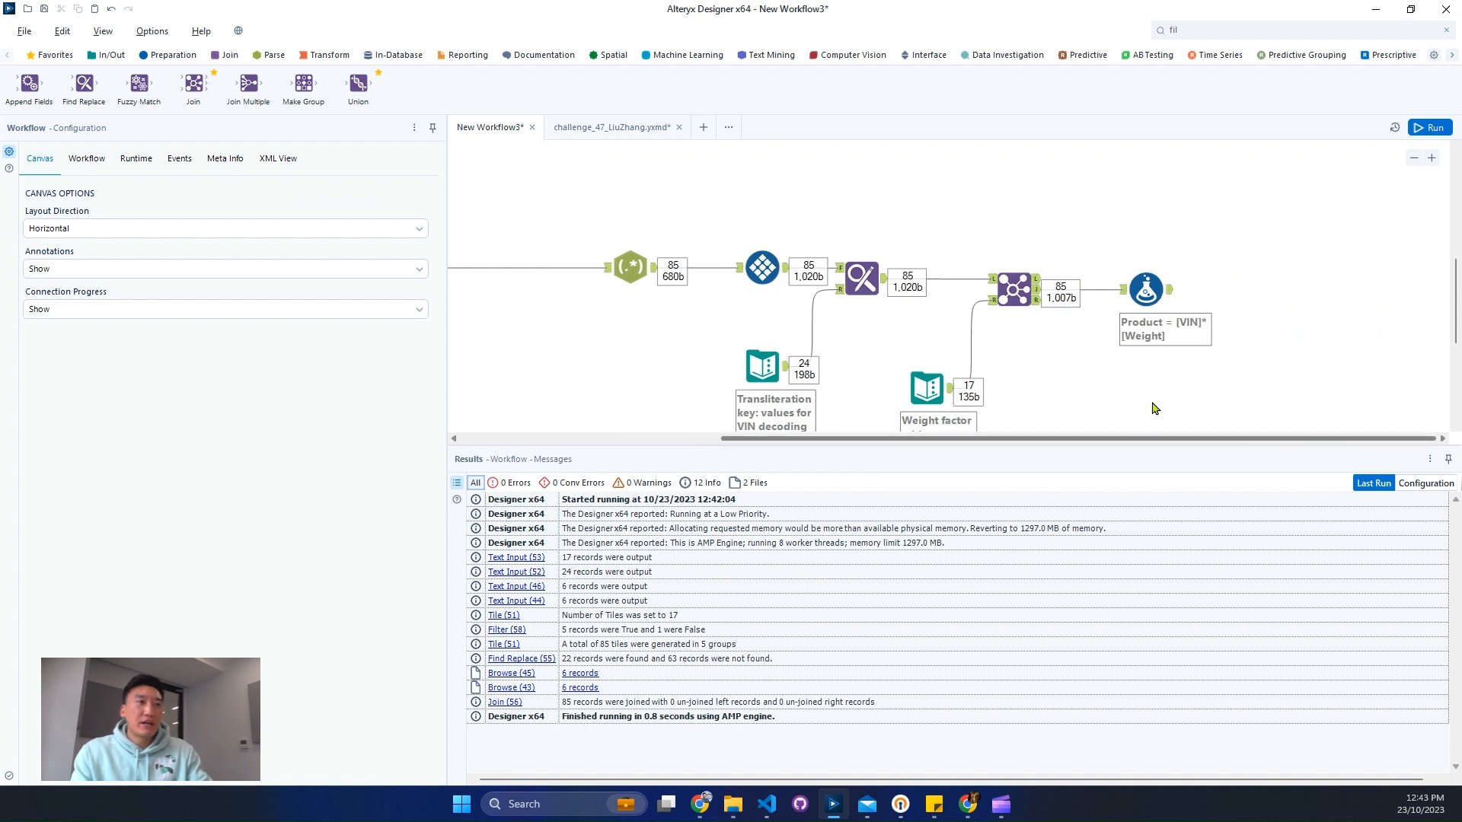
{"action": "left_click", "coordinate": [1435, 126]}
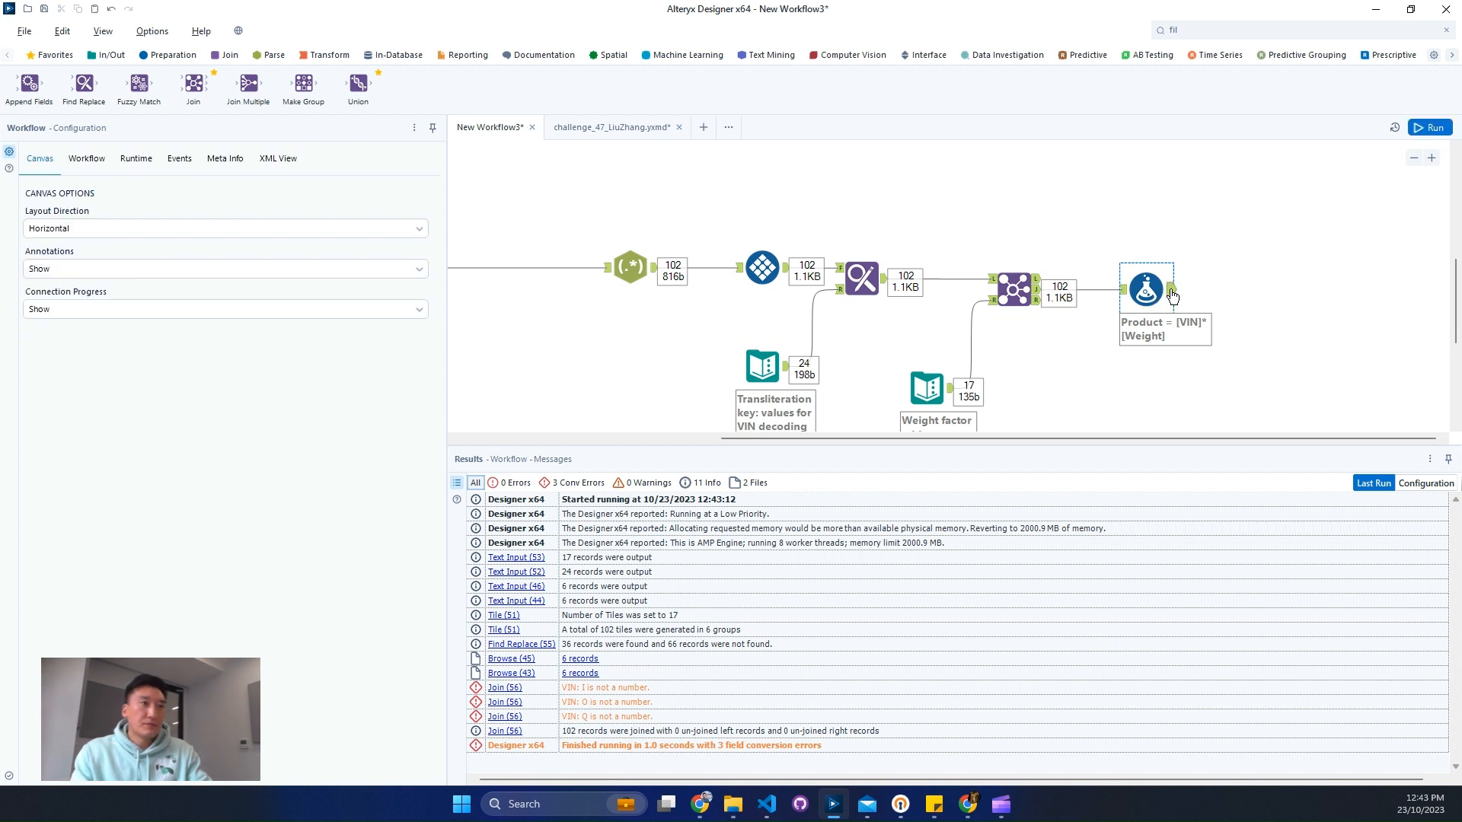
- Examine the Formula tool's output for null values in the Product column
{"action": "left_click", "coordinate": [1171, 295]}
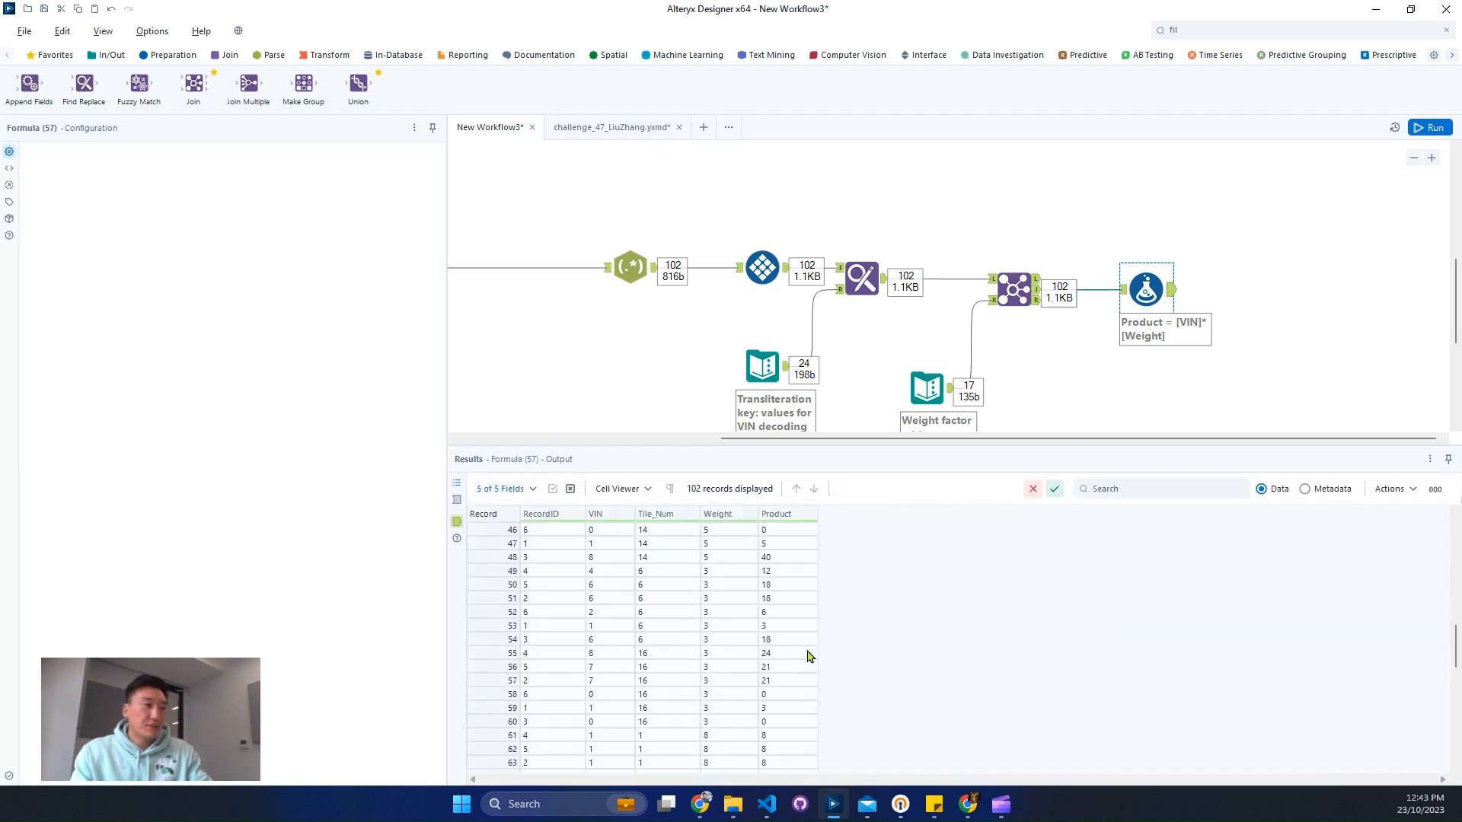
{"action": "scroll", "coordinate": [807, 655], "scroll_direction": "up", "scroll_amount": 2}
{"action": "scroll", "coordinate": [808, 643], "scroll_direction": "up", "scroll_amount": 2}
{"action": "left_click", "coordinate": [790, 587]}
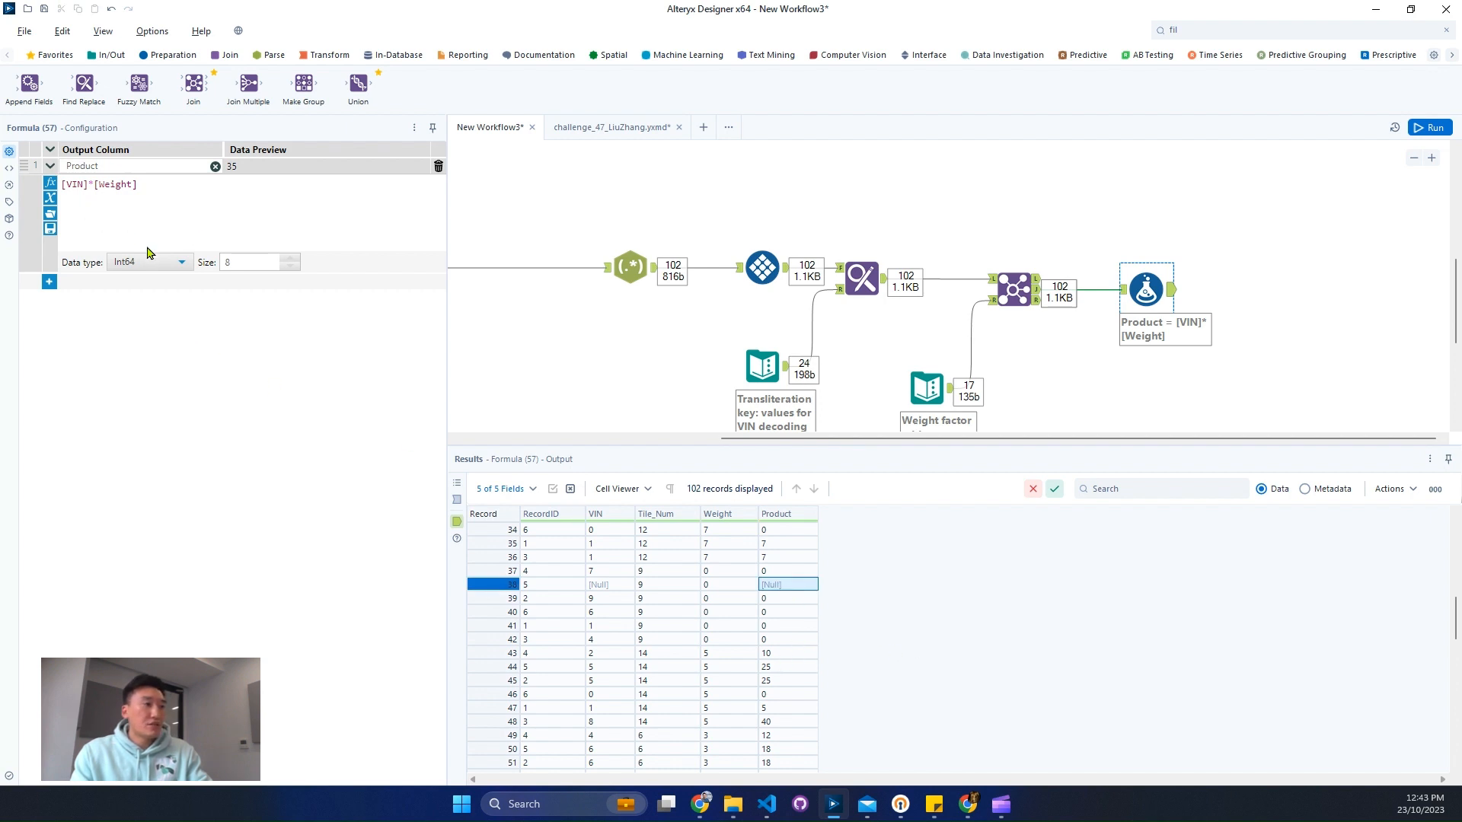
- Add a Summarize tool after the Formula tool, grouping by RecordID and summing Product, and run the workflow
{"action": "left_click", "coordinate": [303, 61]}
{"action": "left_click_drag", "start_coordinate": [249, 85], "coordinate": [1269, 292]}
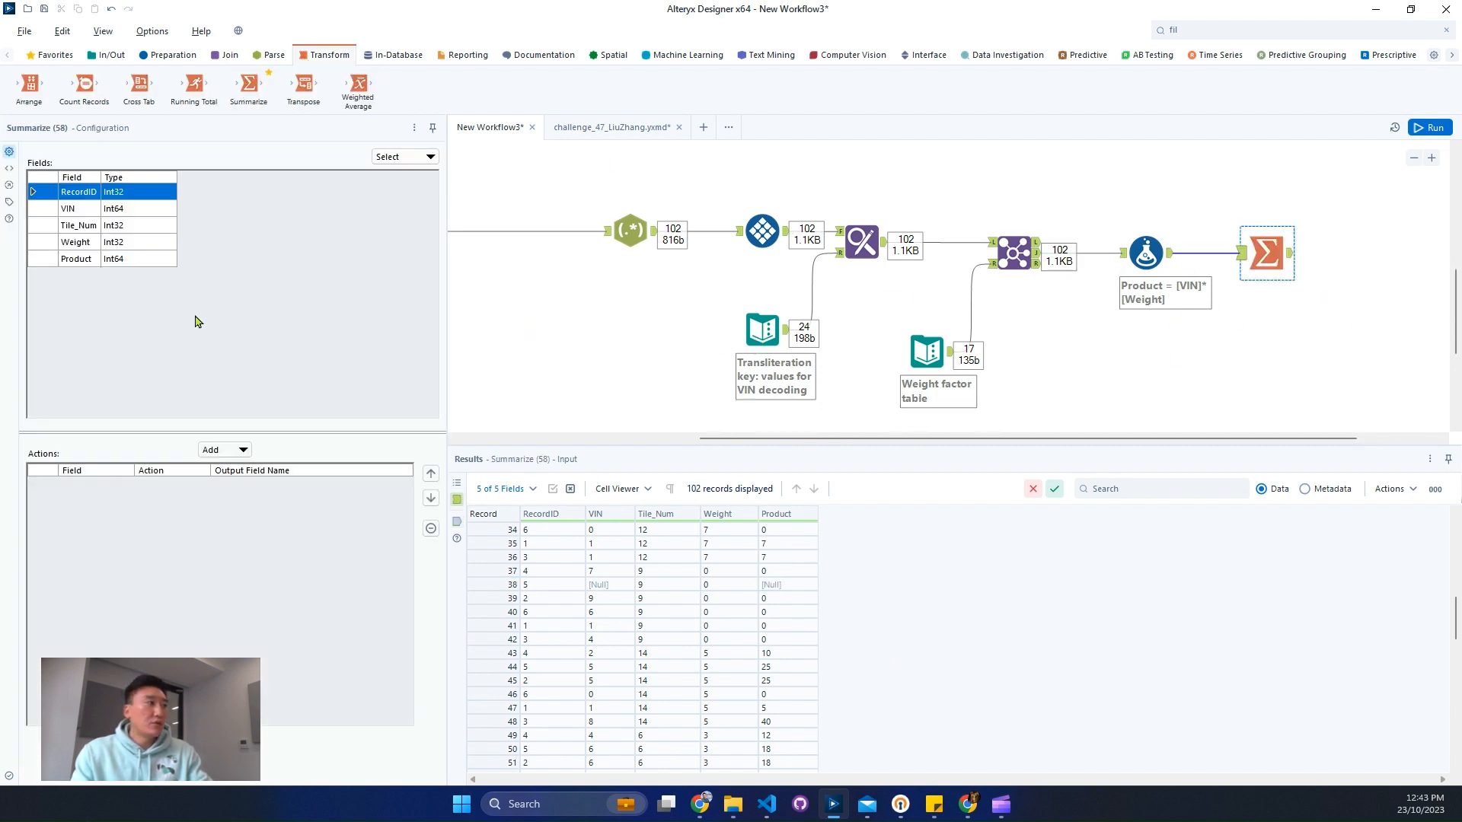
{"action": "left_click", "coordinate": [229, 450]}
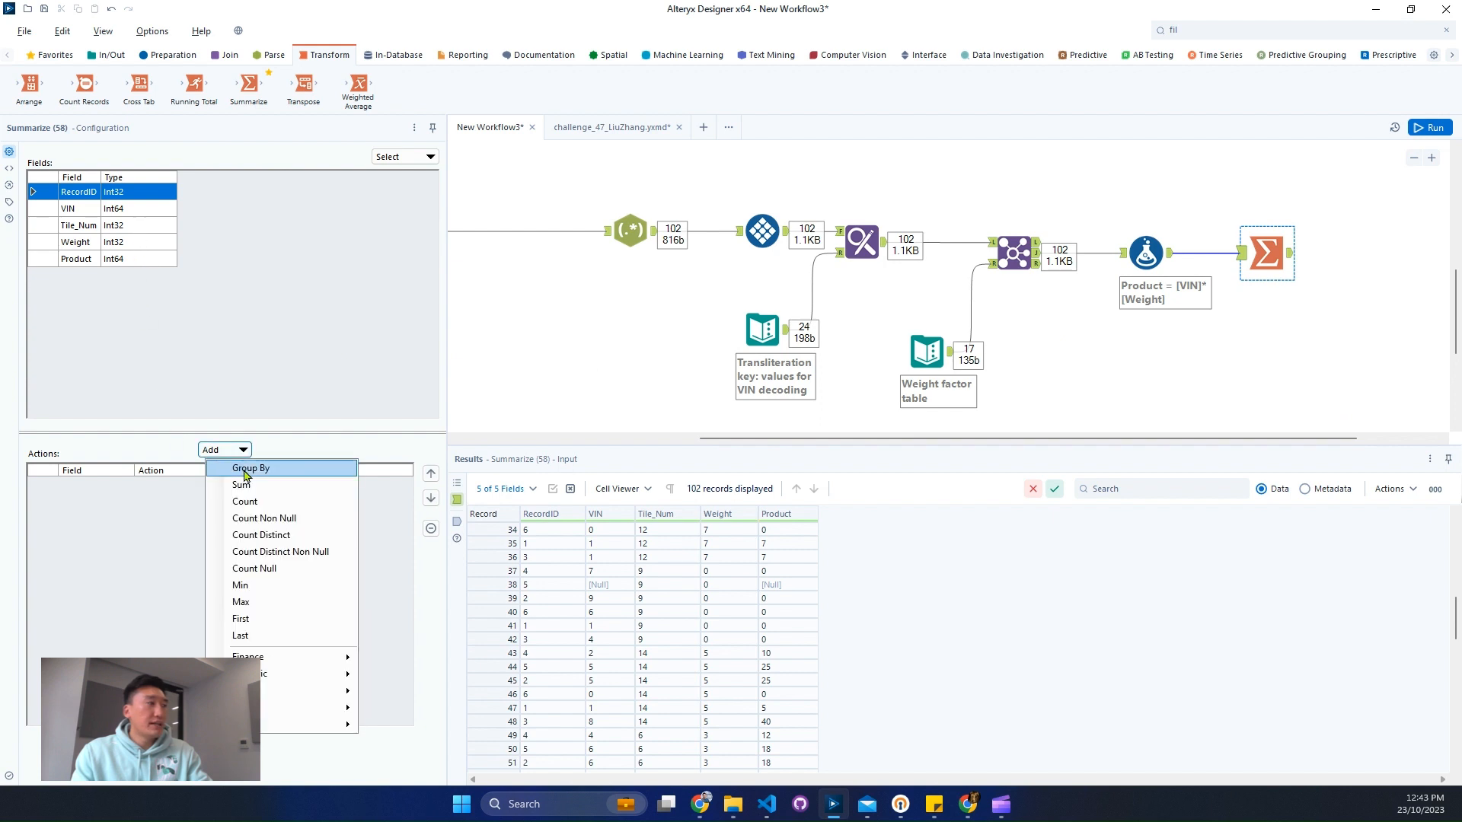
{"action": "left_click", "coordinate": [245, 469]}
{"action": "left_click", "coordinate": [107, 260]}
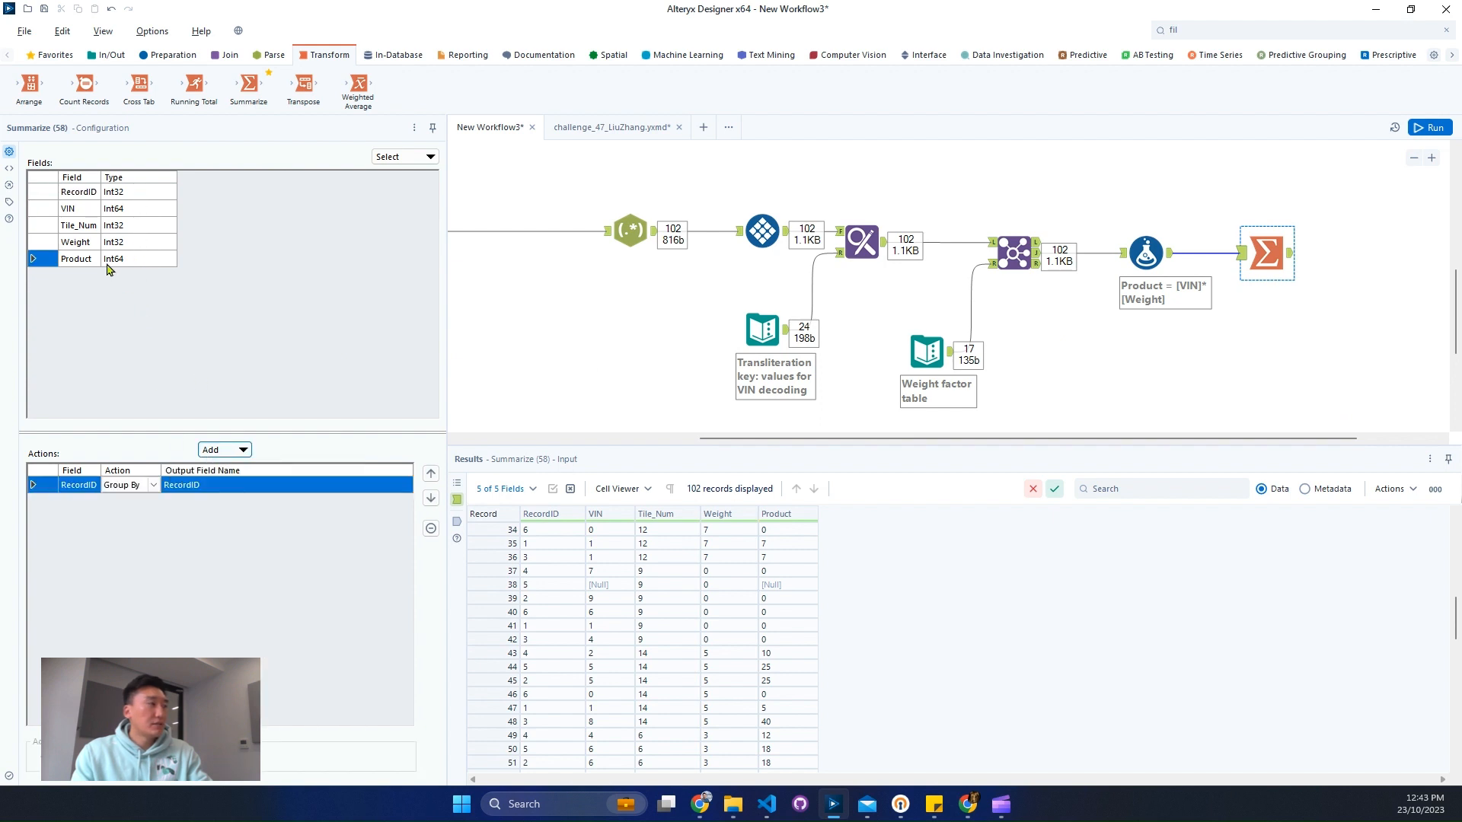
{"action": "left_click", "coordinate": [207, 455]}
{"action": "left_click", "coordinate": [217, 486]}
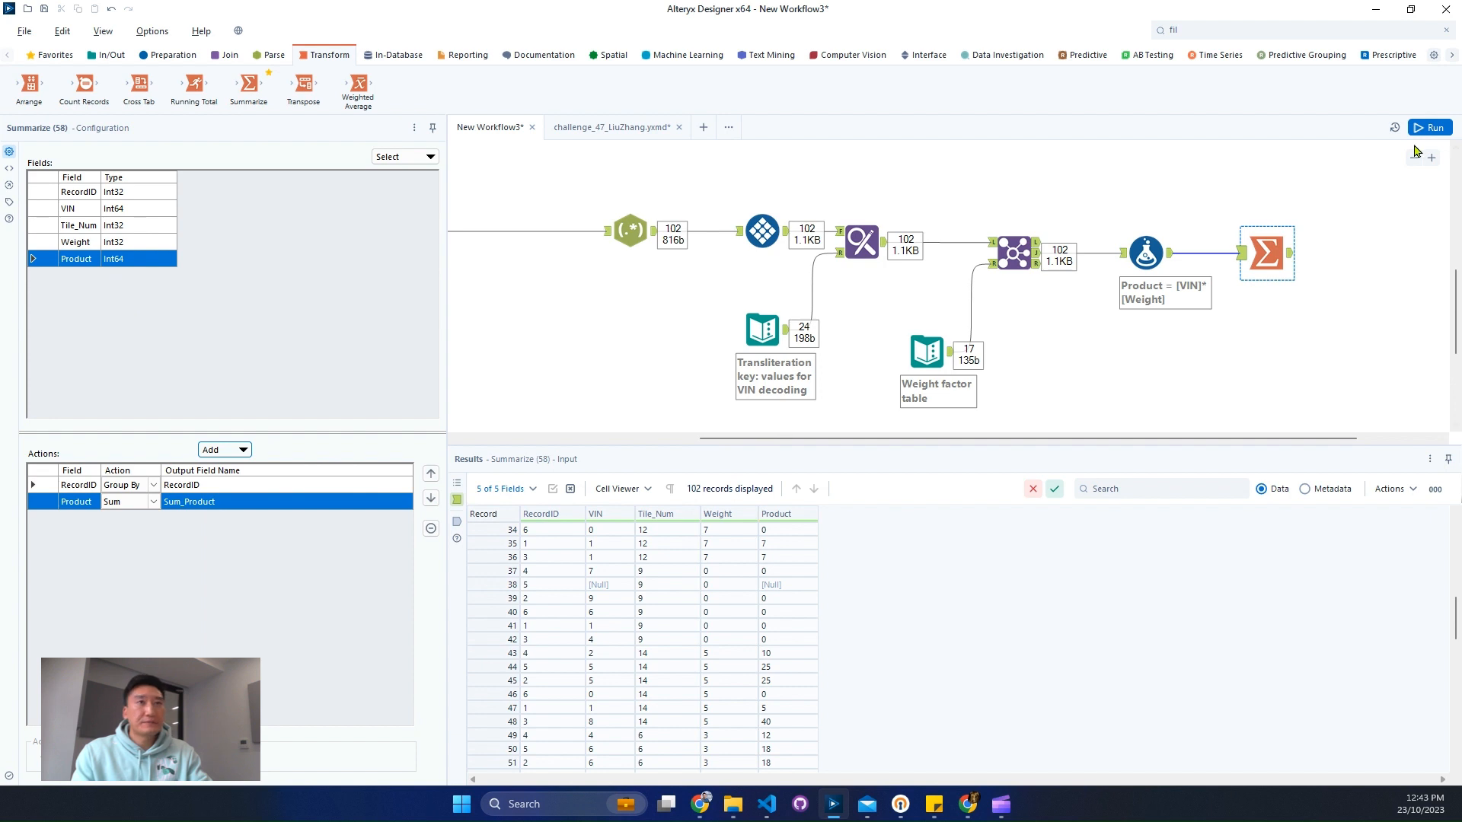
{"action": "left_click", "coordinate": [1436, 124]}
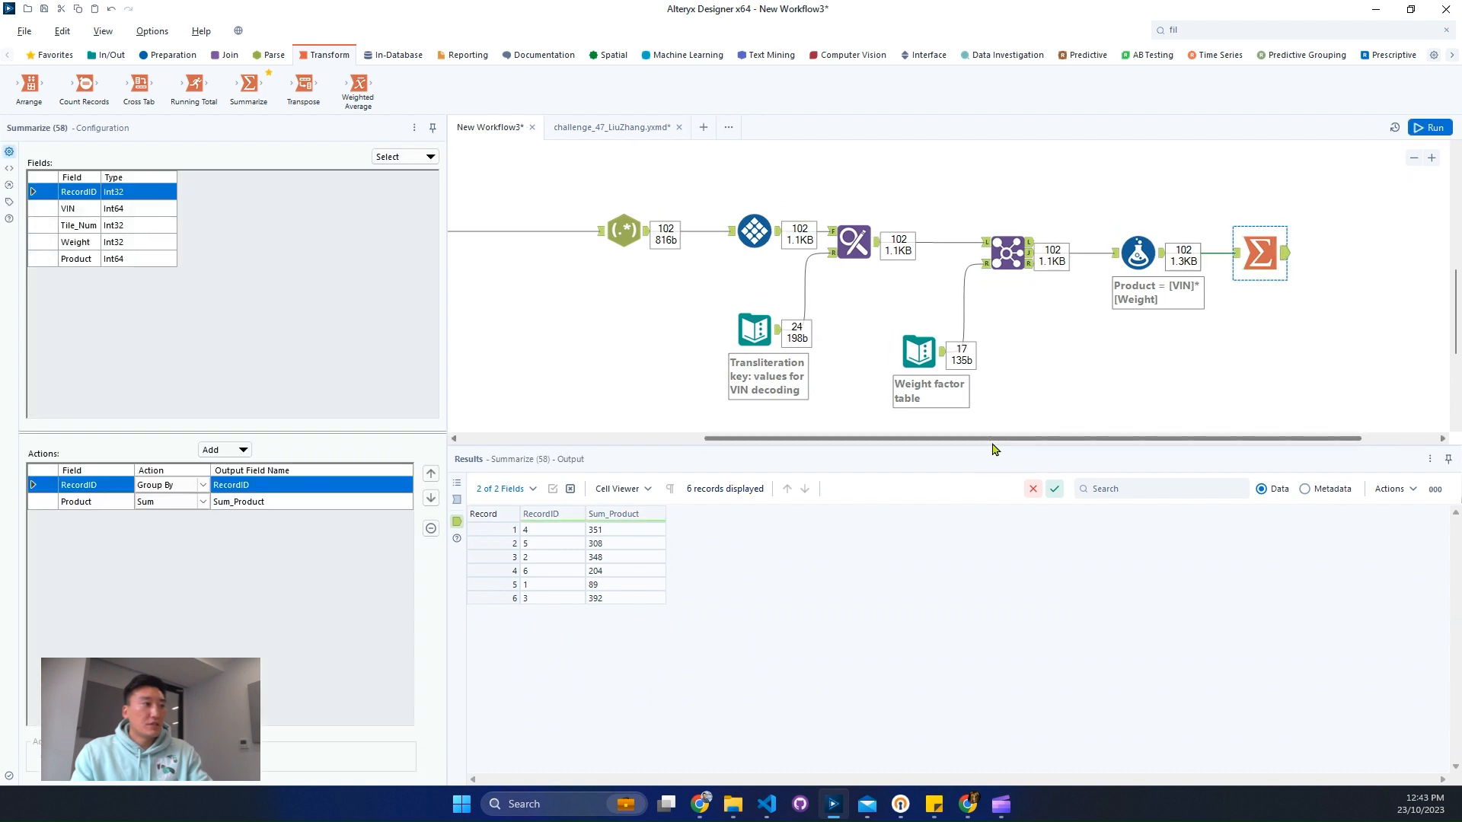
- Connect a new Formula tool to the output of the Summarize tool
{"action": "left_click_drag", "start_coordinate": [992, 448], "coordinate": [1178, 447]}
{"action": "left_click", "coordinate": [619, 576]}
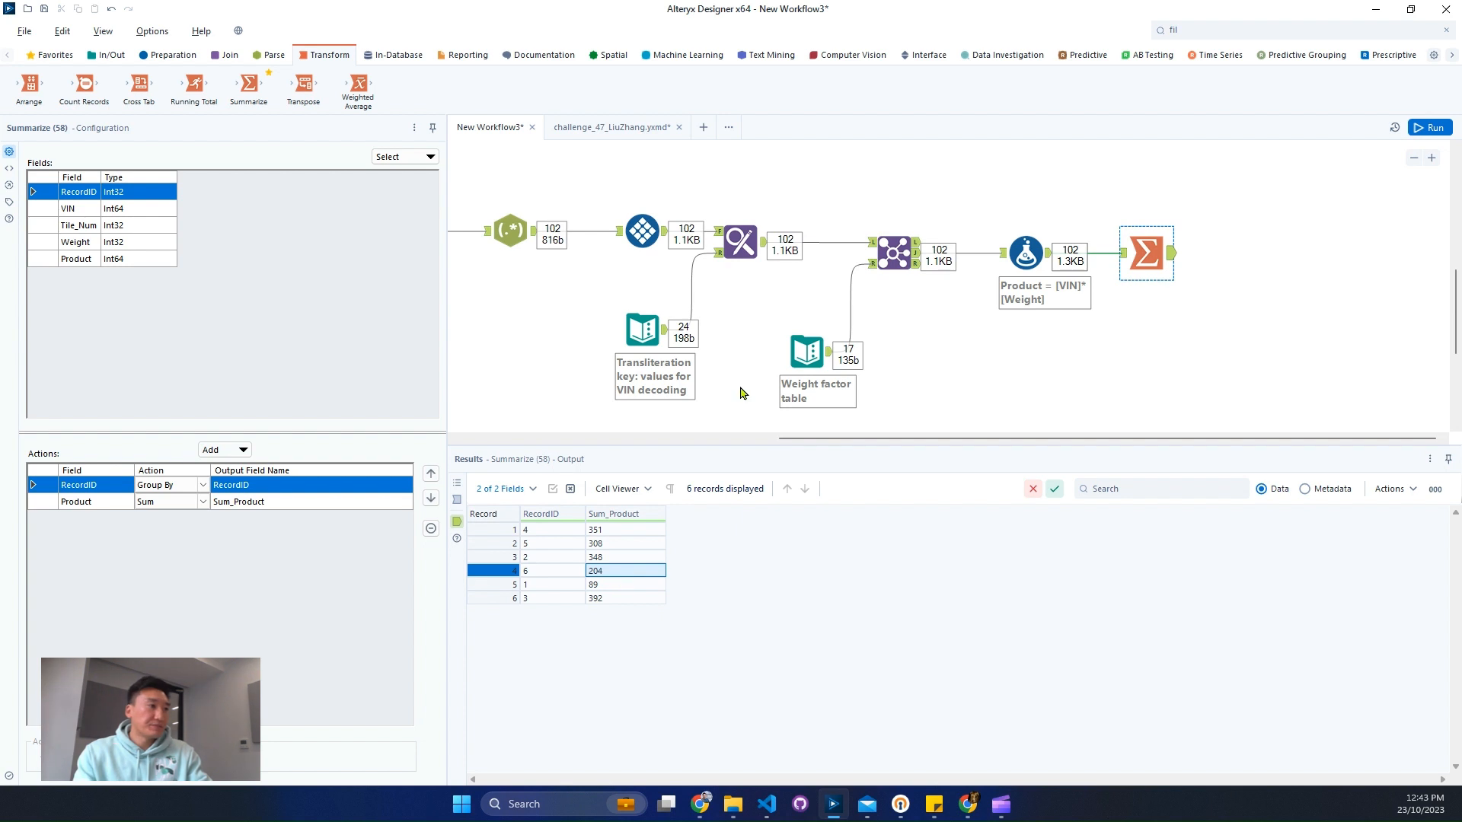
{"action": "left_click", "coordinate": [1235, 37]}
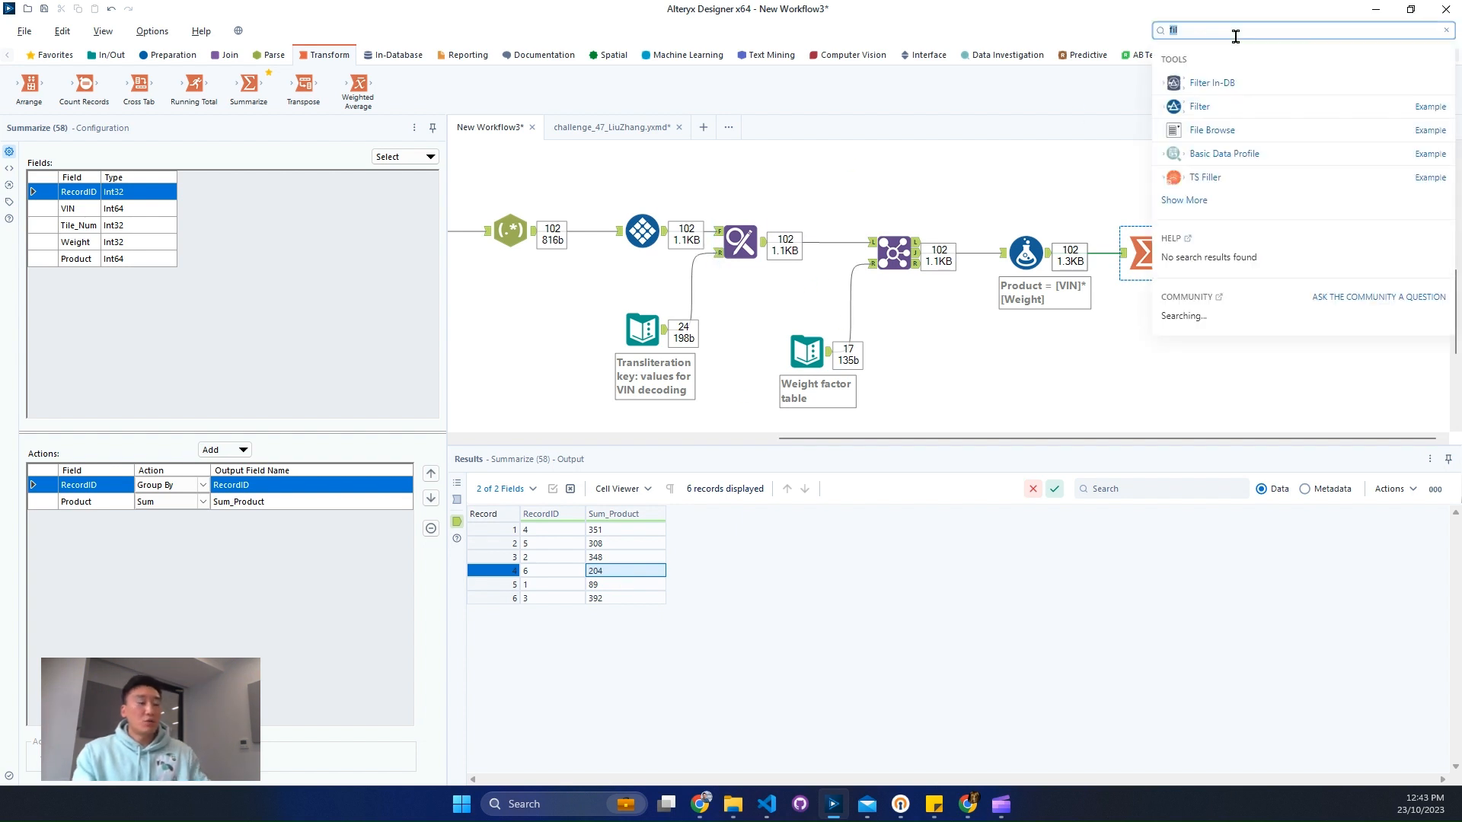
{"action": "left_click_drag", "start_coordinate": [1211, 179], "coordinate": [1248, 251]}
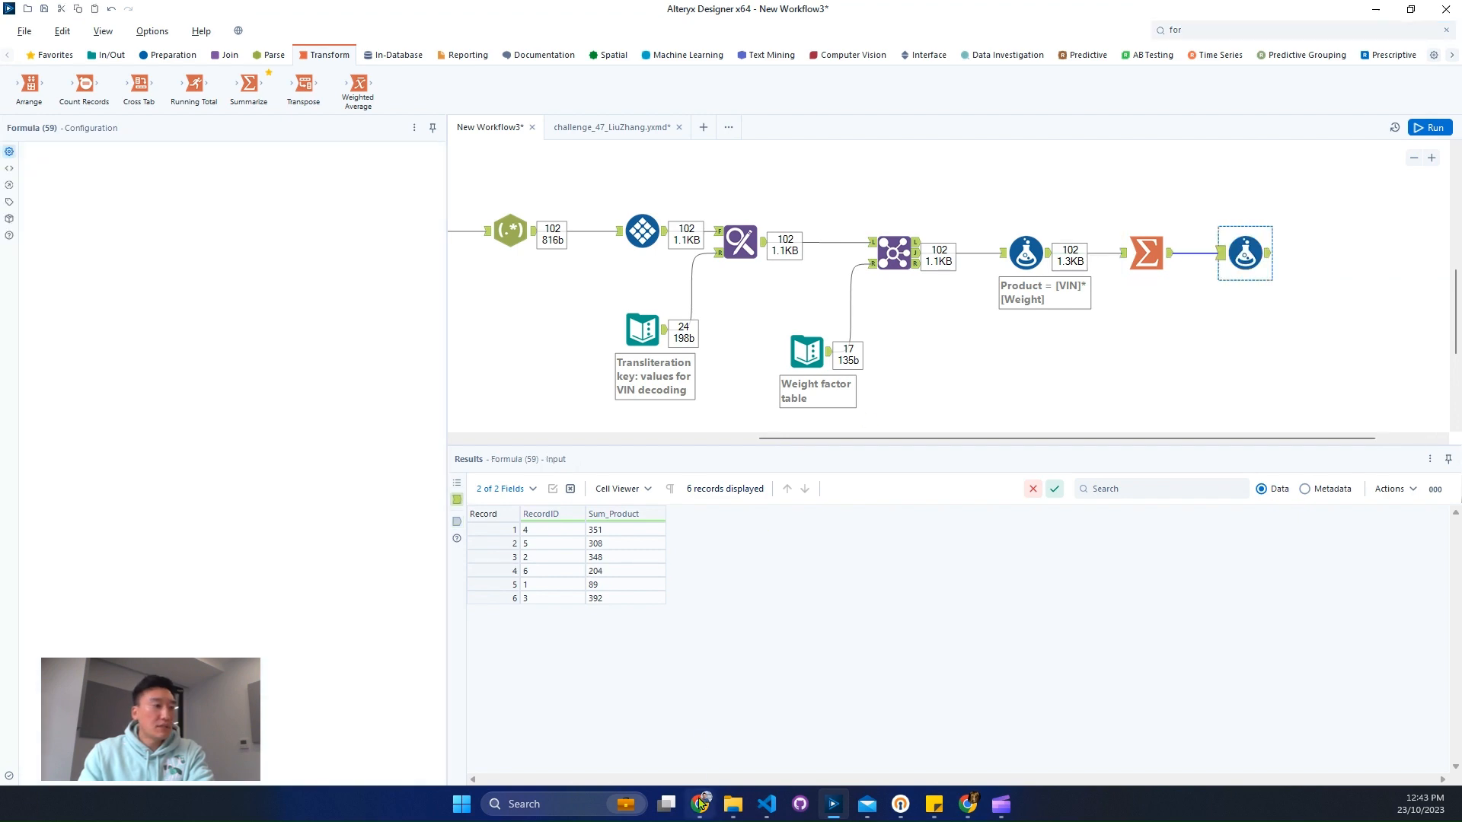
- Switch to the Wikipedia page in Chrome, check the worked example's remainder calculation, and return to Alteryx Designer
{"action": "left_click", "coordinate": [700, 804]}
{"action": "scroll", "coordinate": [746, 454], "scroll_direction": "down", "scroll_amount": 2}
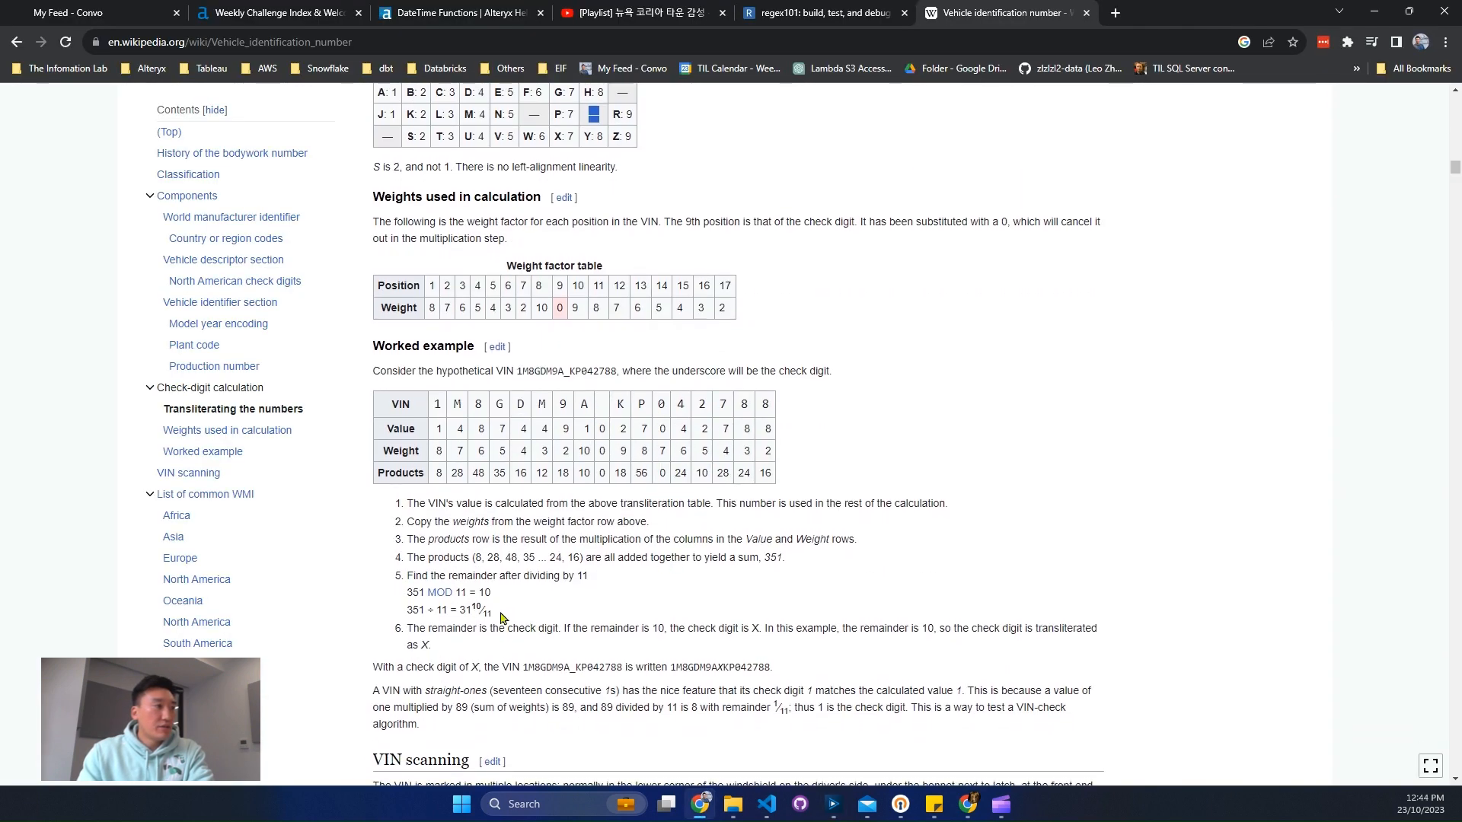
{"action": "left_click_drag", "start_coordinate": [530, 579], "coordinate": [645, 578]}
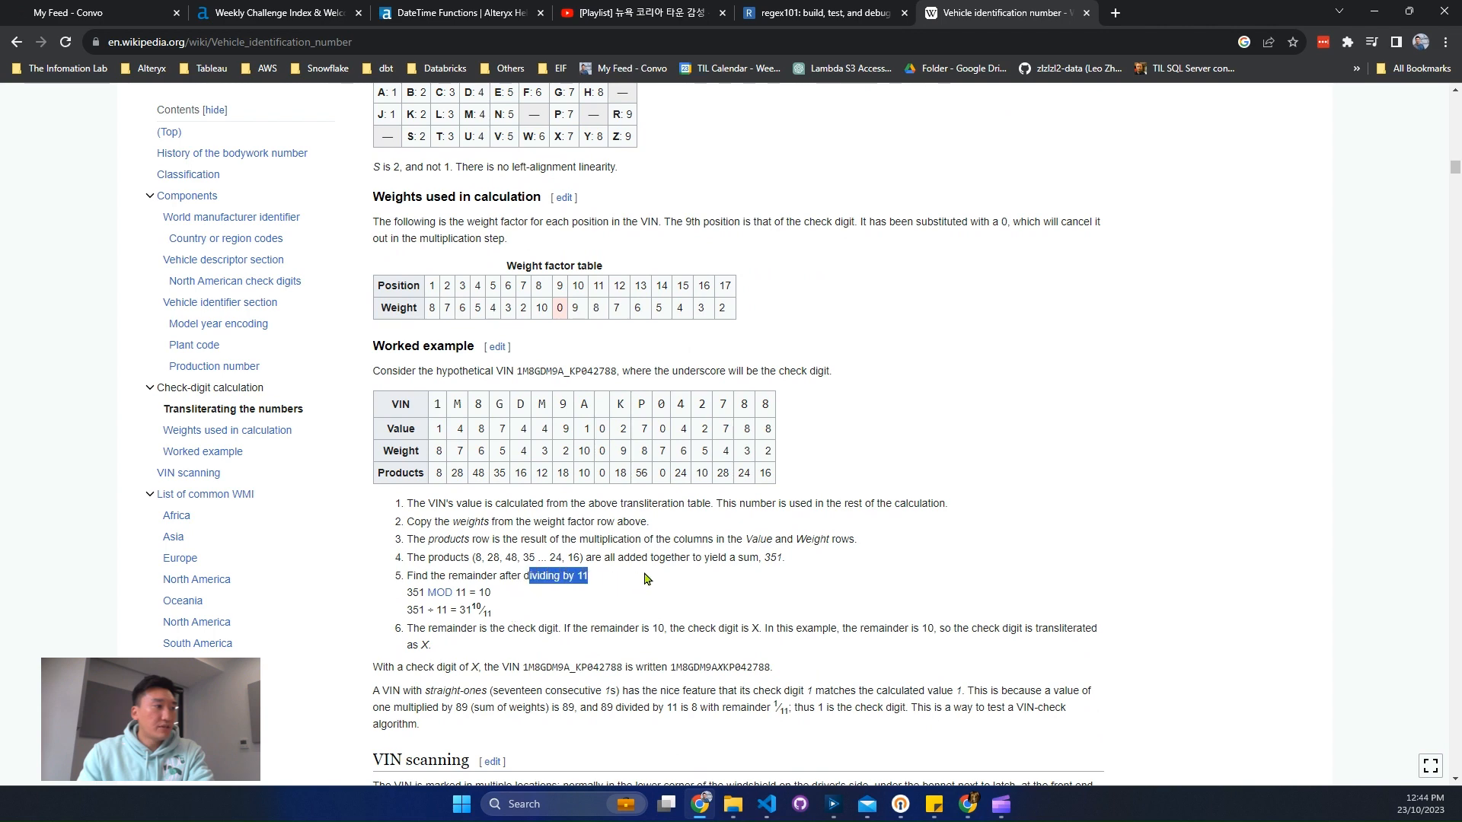
{"action": "left_click", "coordinate": [1375, 10]}
- Create an output column named Check in the new Formula tool with the expression Mod([Sum_Product], 11)
{"action": "left_click", "coordinate": [112, 186]}
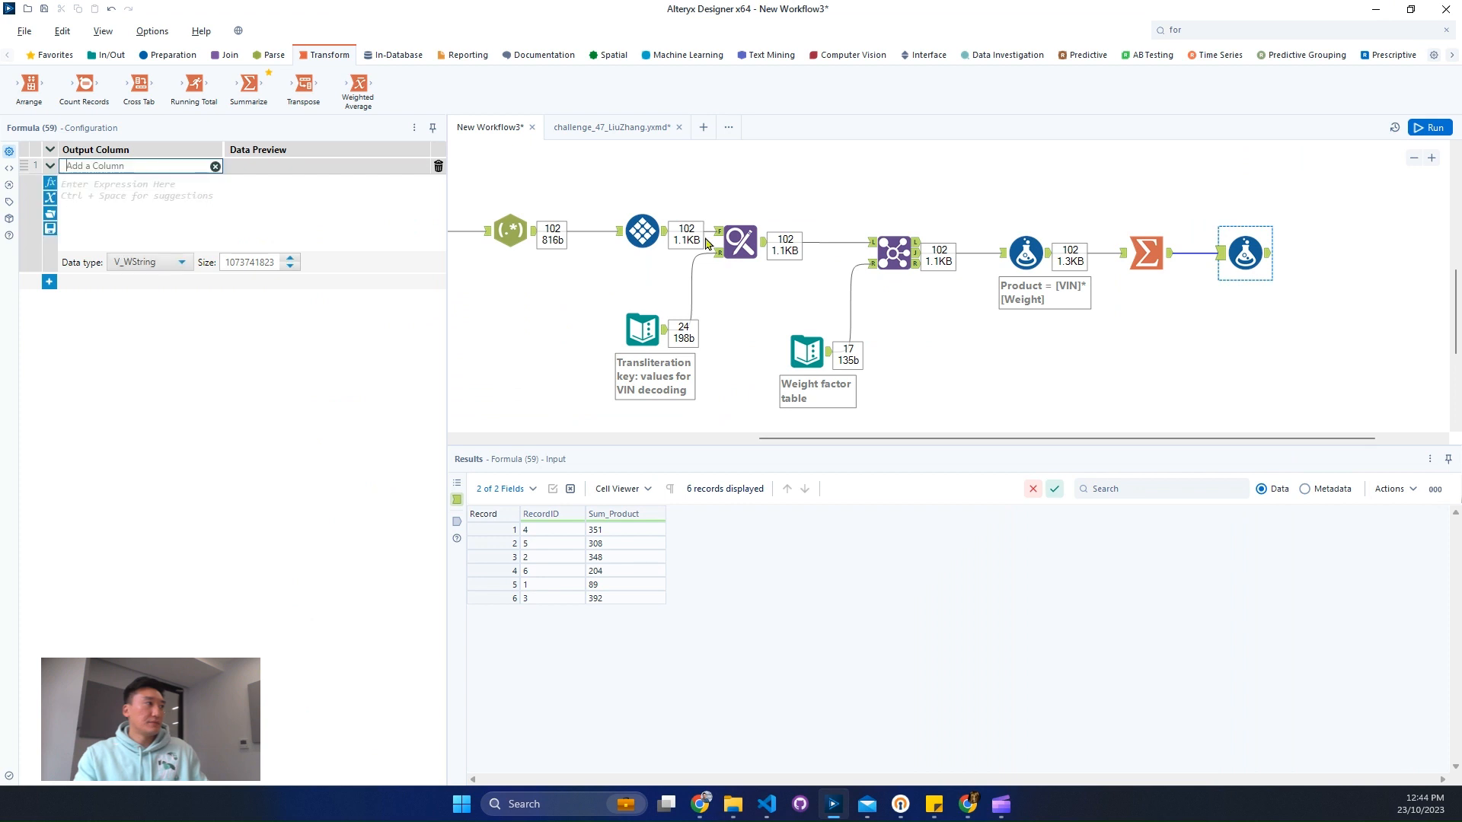
{"action": "type", "text": "Check"}
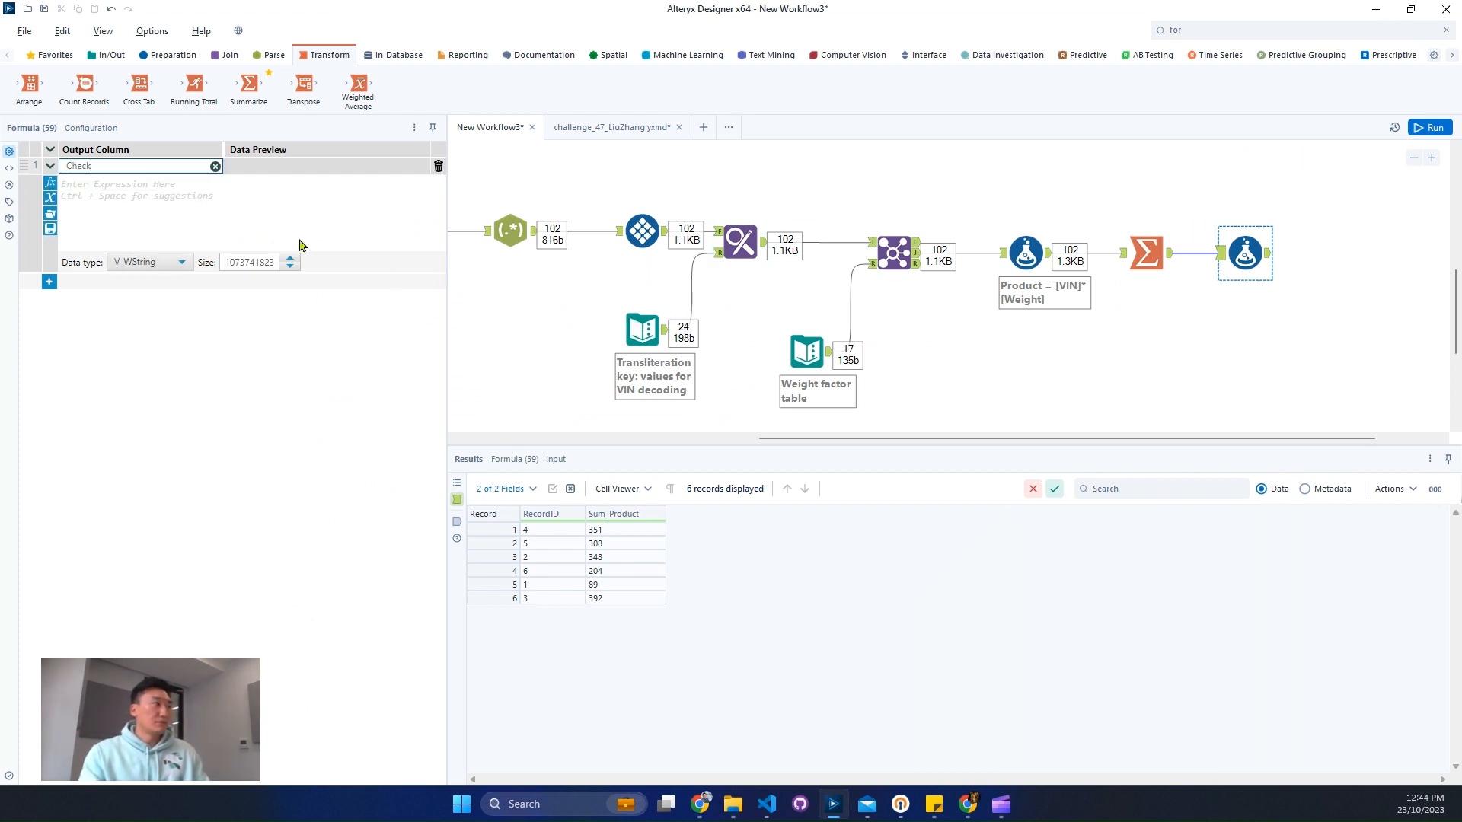
{"action": "left_click", "coordinate": [255, 191]}
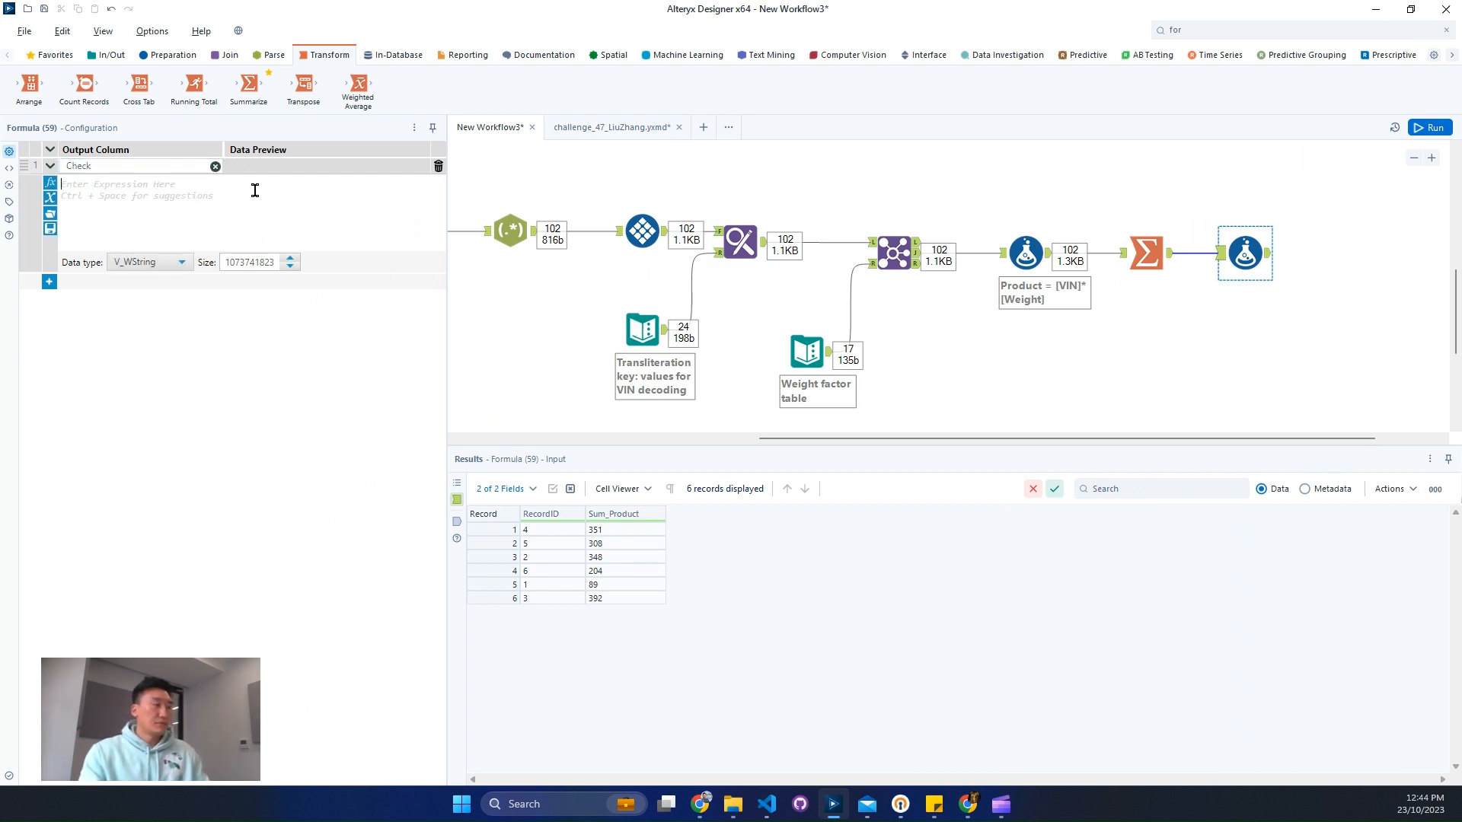
{"action": "type", "text": "Mod"}
{"action": "key", "text": "Return"}
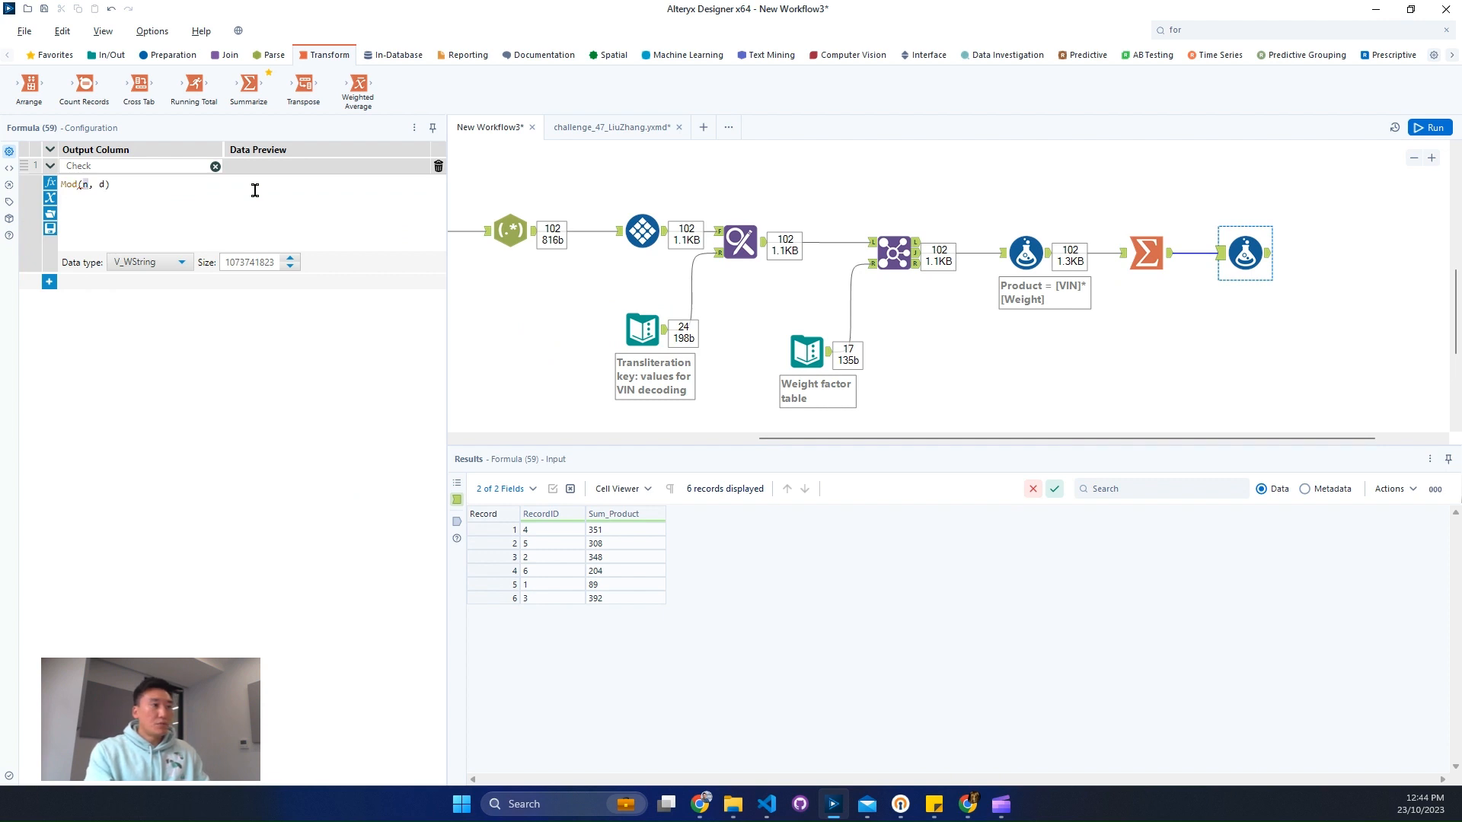
{"action": "type", "text": "[S"}
{"action": "key", "text": "Return"}
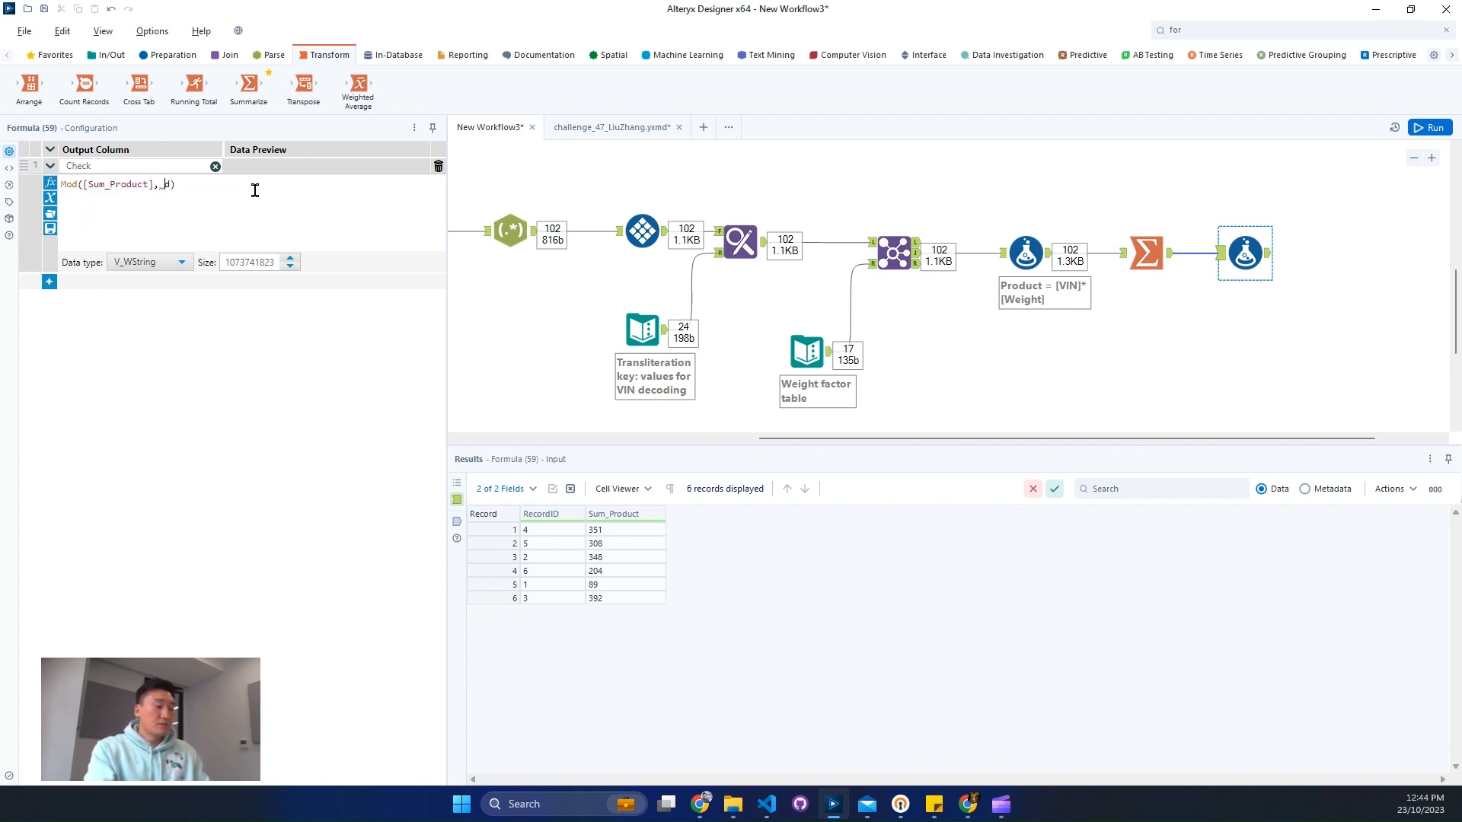
{"action": "type", "text": "11"}
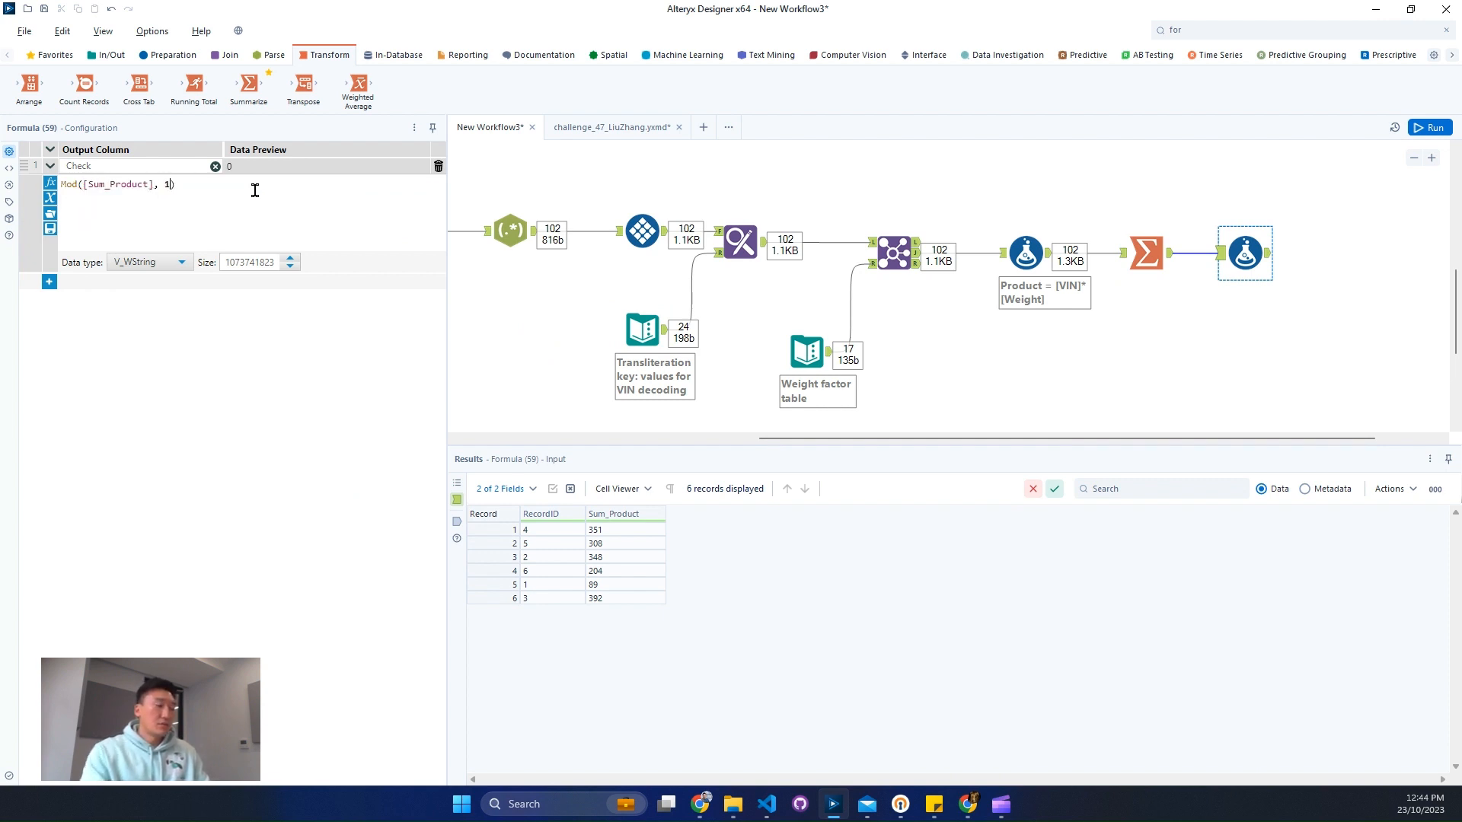
- Set the Check column's data type to Int16, run the workflow and show the Formula tool's output
{"action": "left_click", "coordinate": [152, 262]}
{"action": "scroll", "coordinate": [154, 345], "scroll_direction": "up", "scroll_amount": 2}
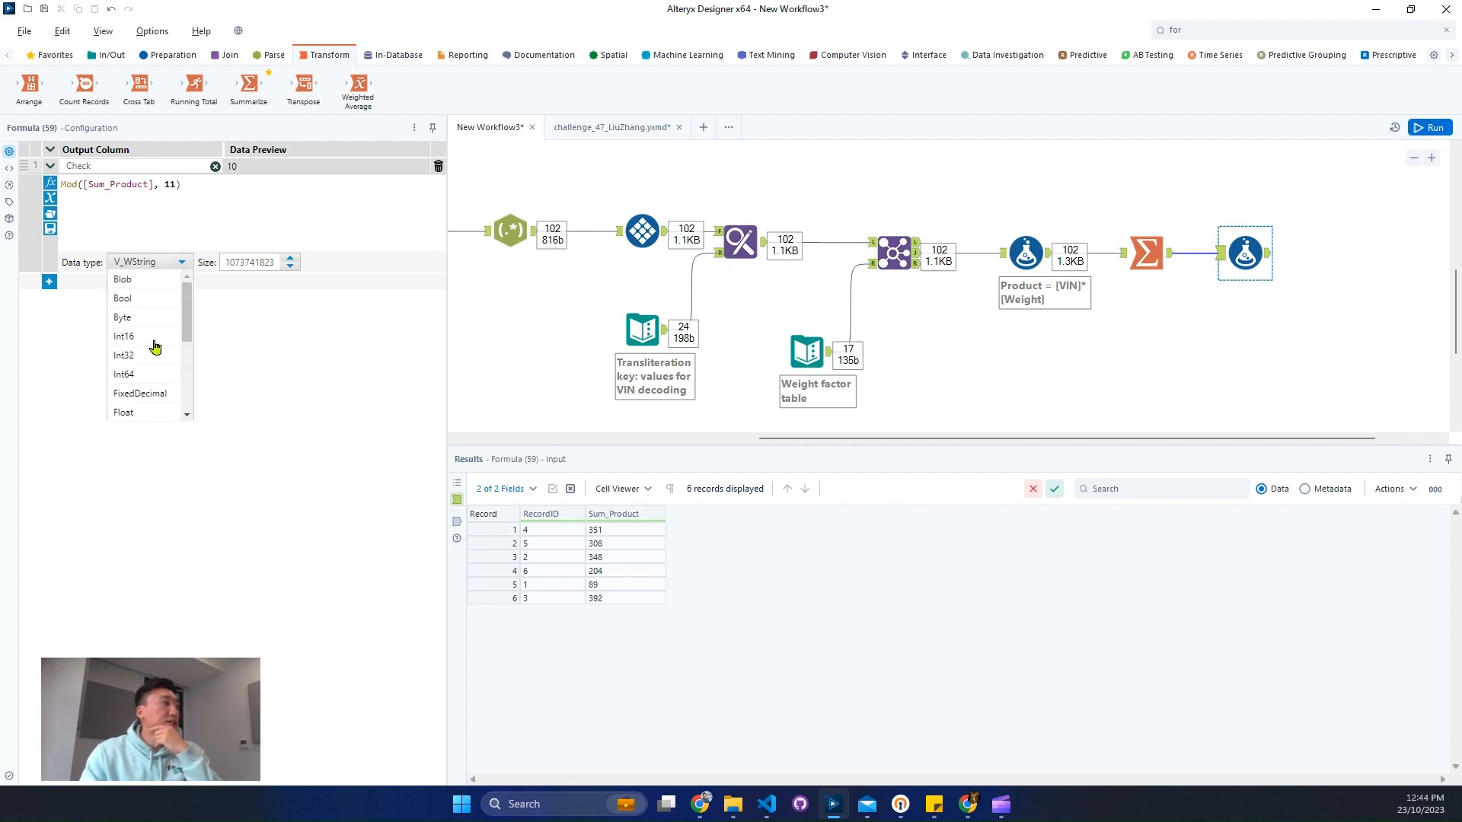
{"action": "left_click", "coordinate": [145, 317]}
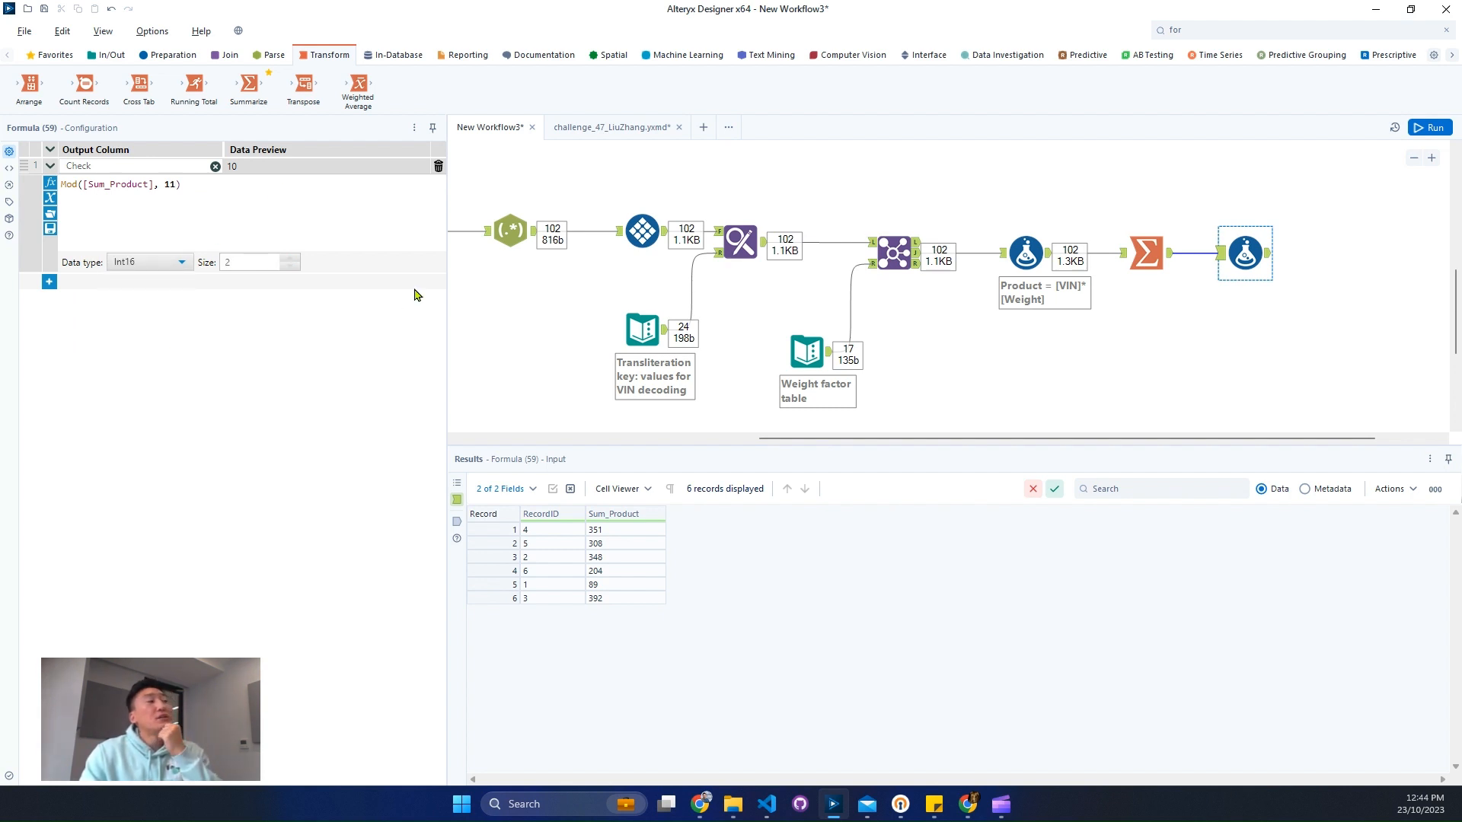
{"action": "left_click", "coordinate": [1414, 129]}
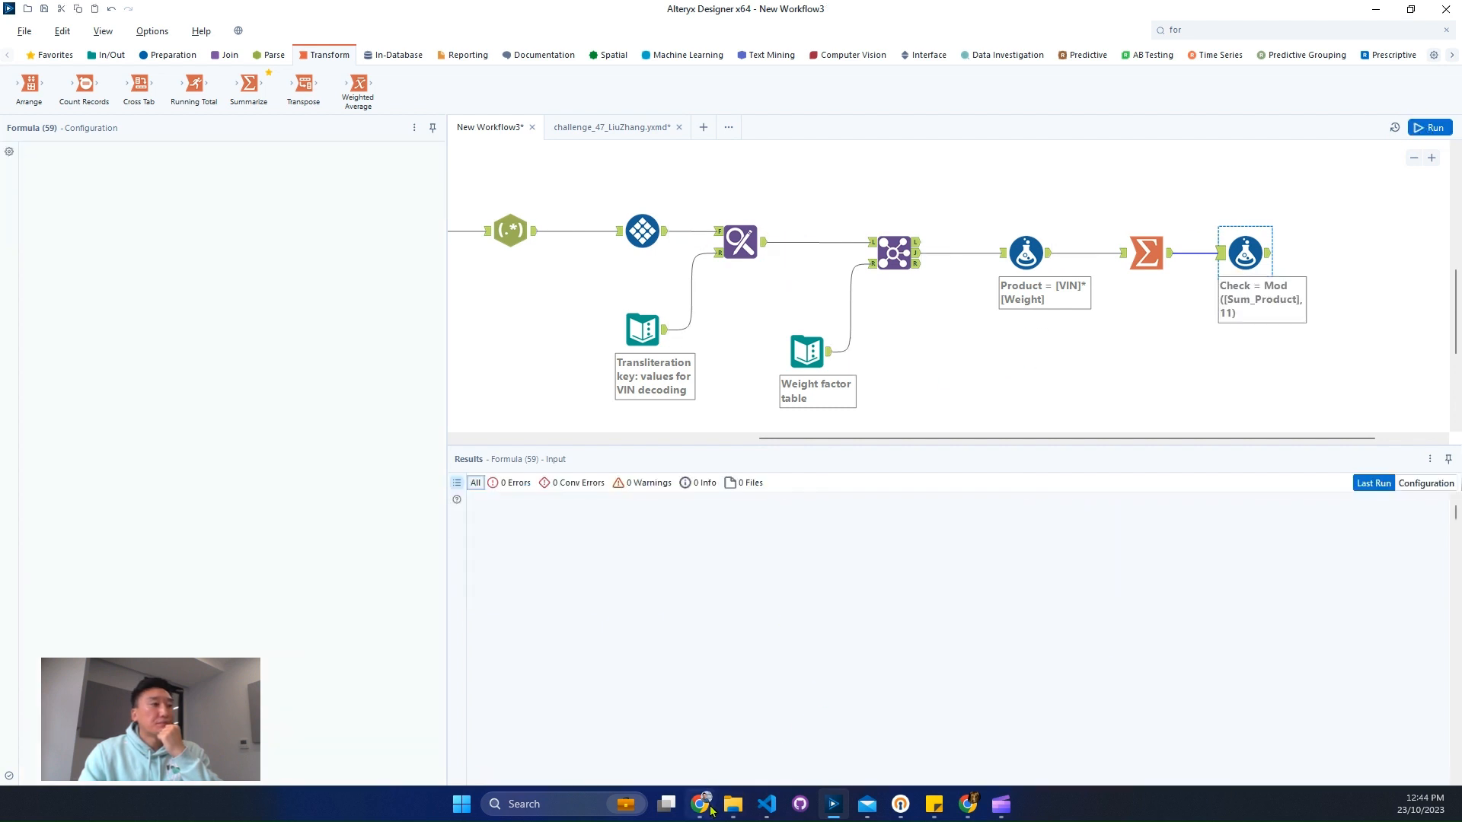
{"action": "left_click", "coordinate": [1252, 255]}
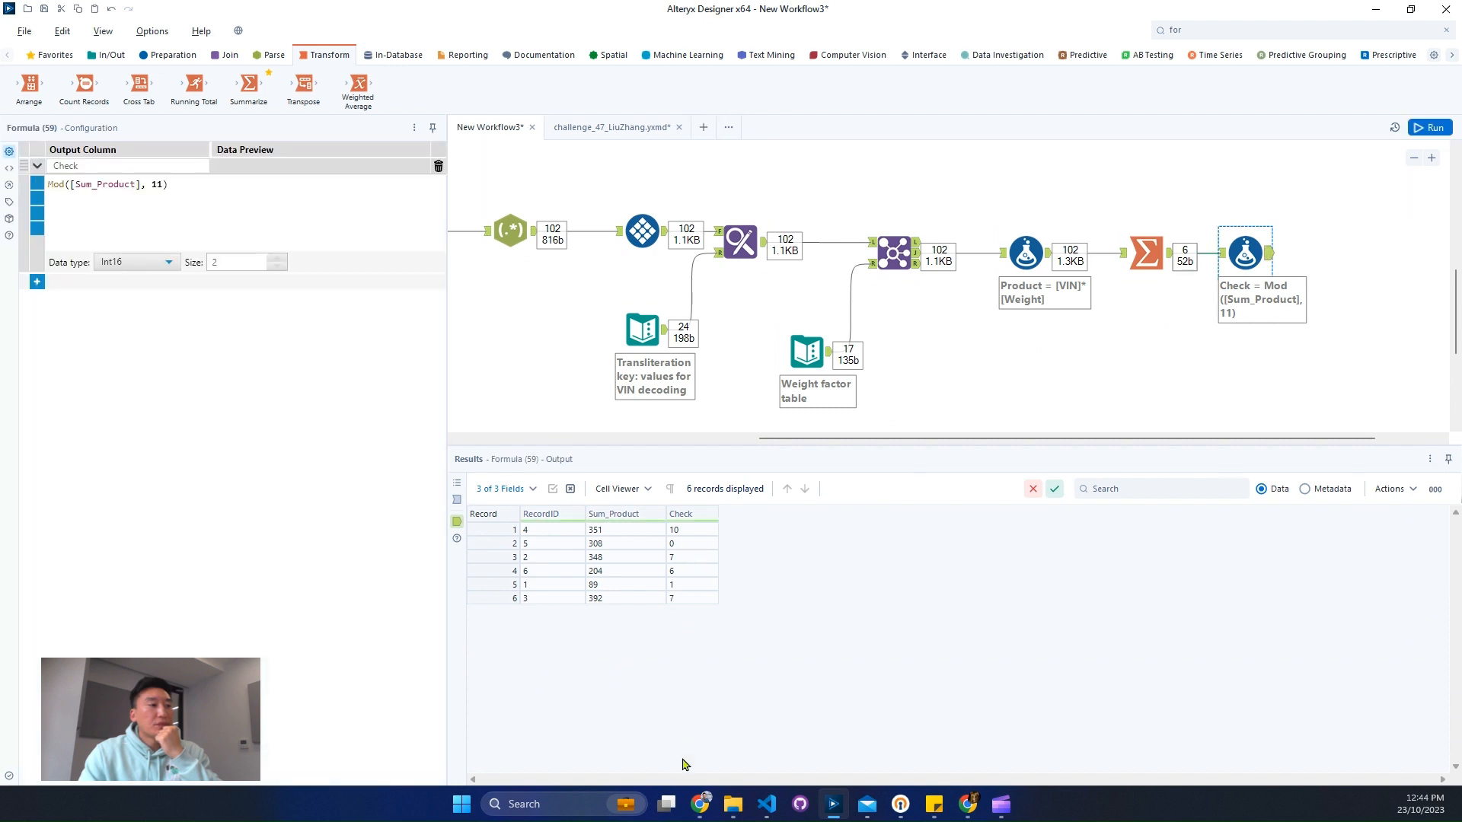
- Switch to the Wikipedia page in Chrome, read the rule for a remainder of 10 in the worked example, and return to Alteryx Designer
{"action": "left_click", "coordinate": [700, 804]}
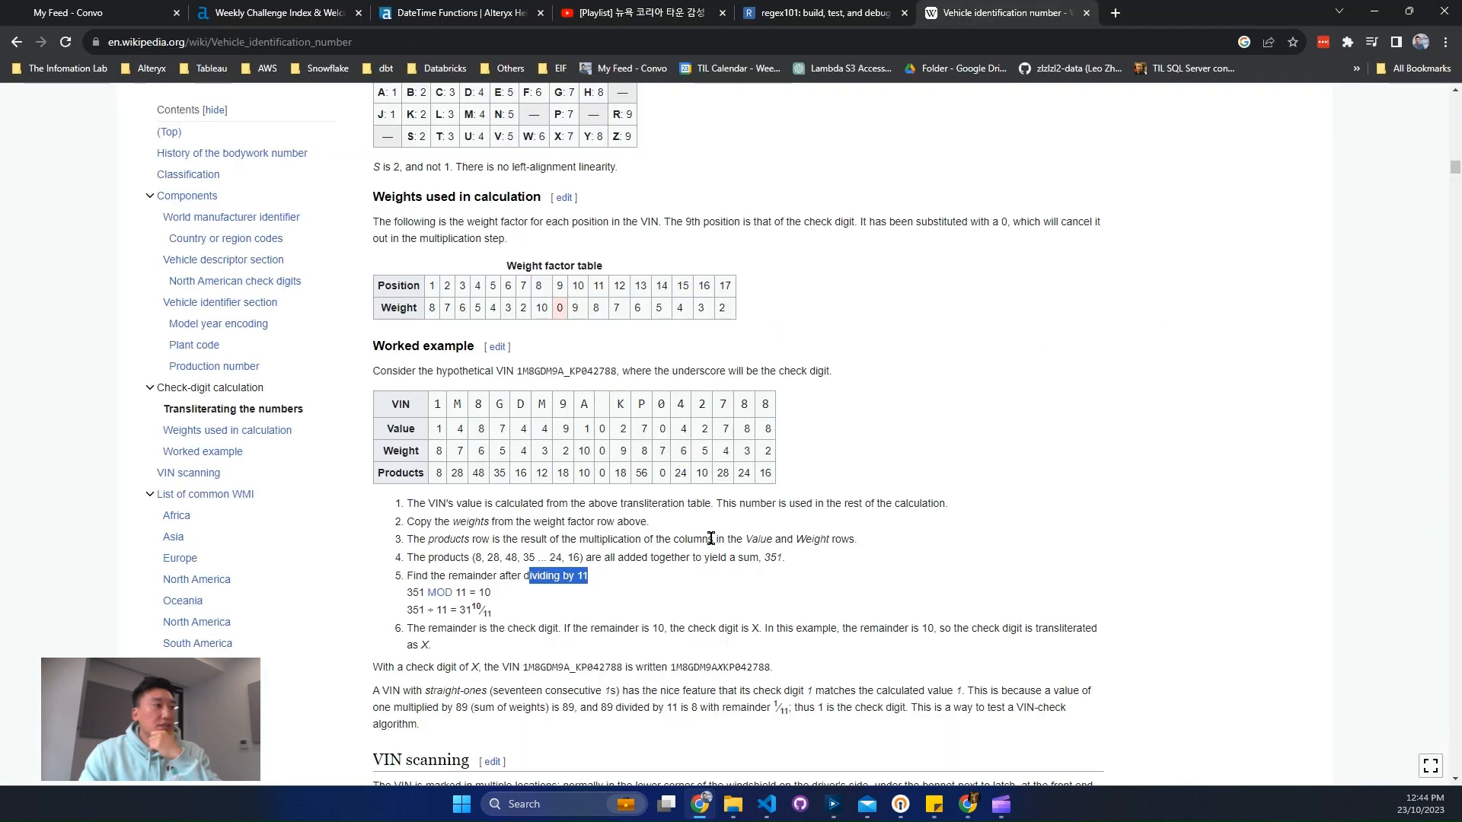
{"action": "scroll", "coordinate": [707, 540], "scroll_direction": "down", "scroll_amount": 1}
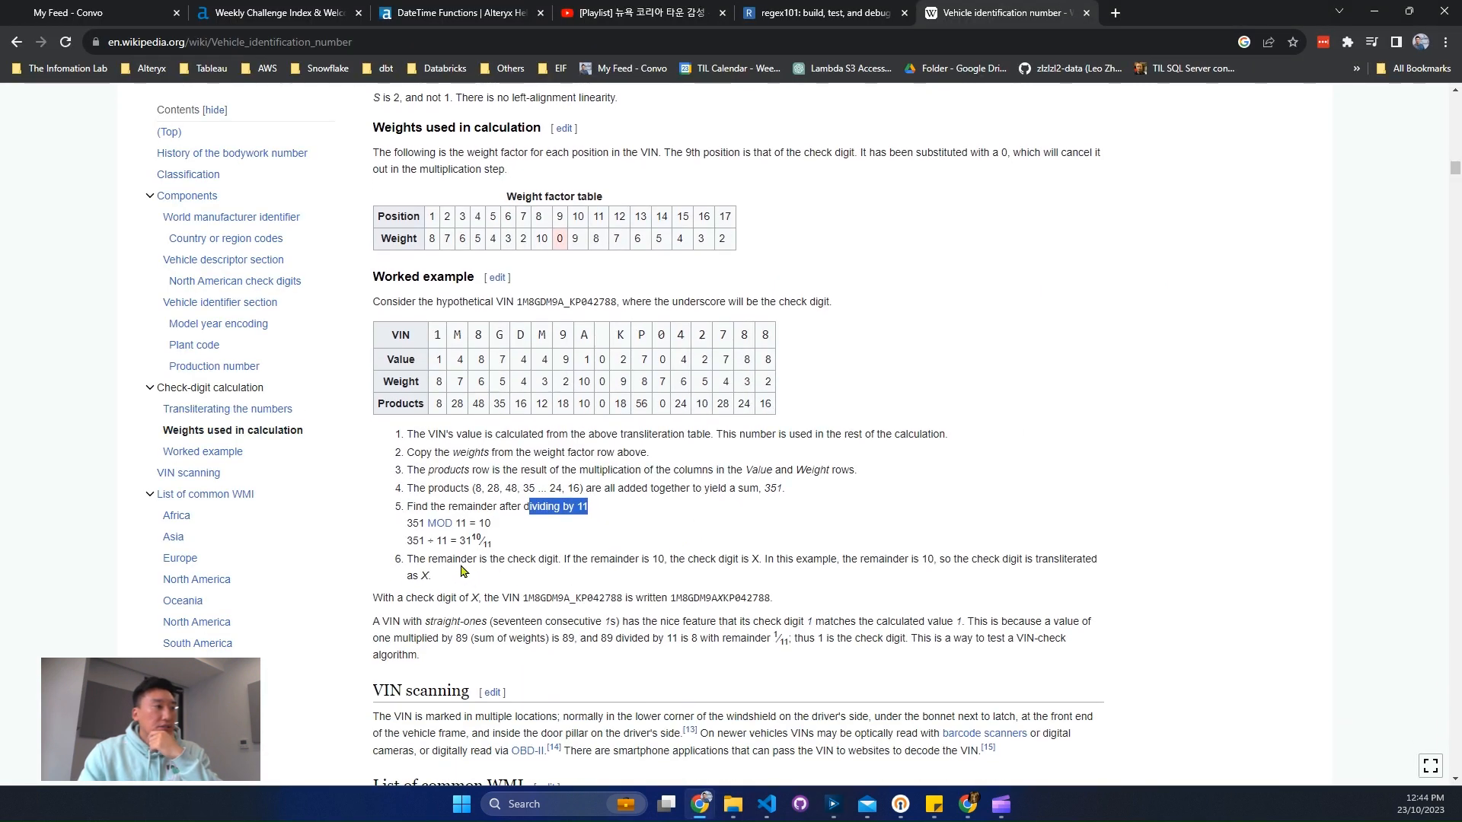
{"action": "left_click_drag", "start_coordinate": [519, 558], "coordinate": [623, 558]}
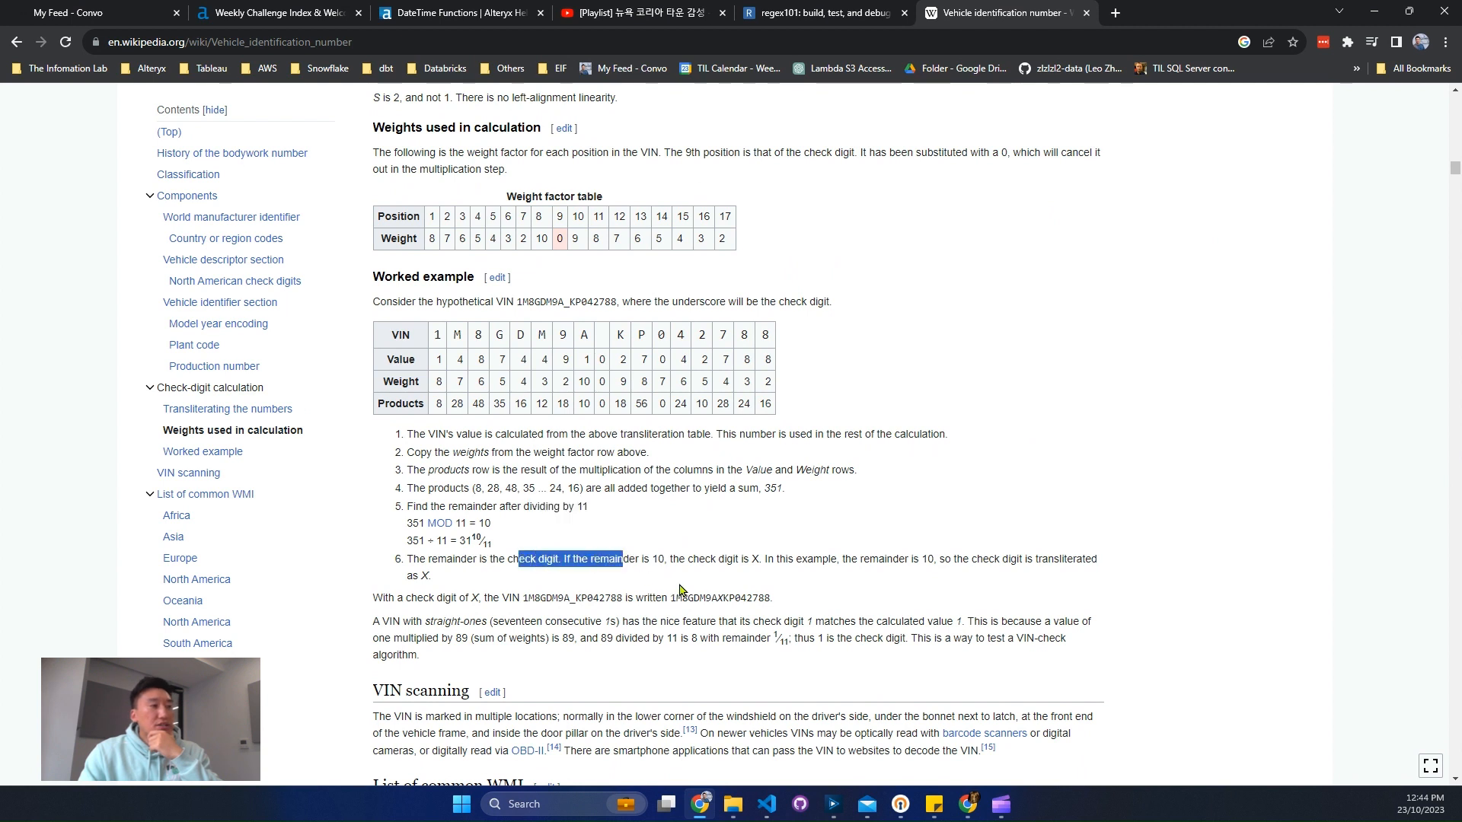
{"action": "left_click", "coordinate": [654, 560]}
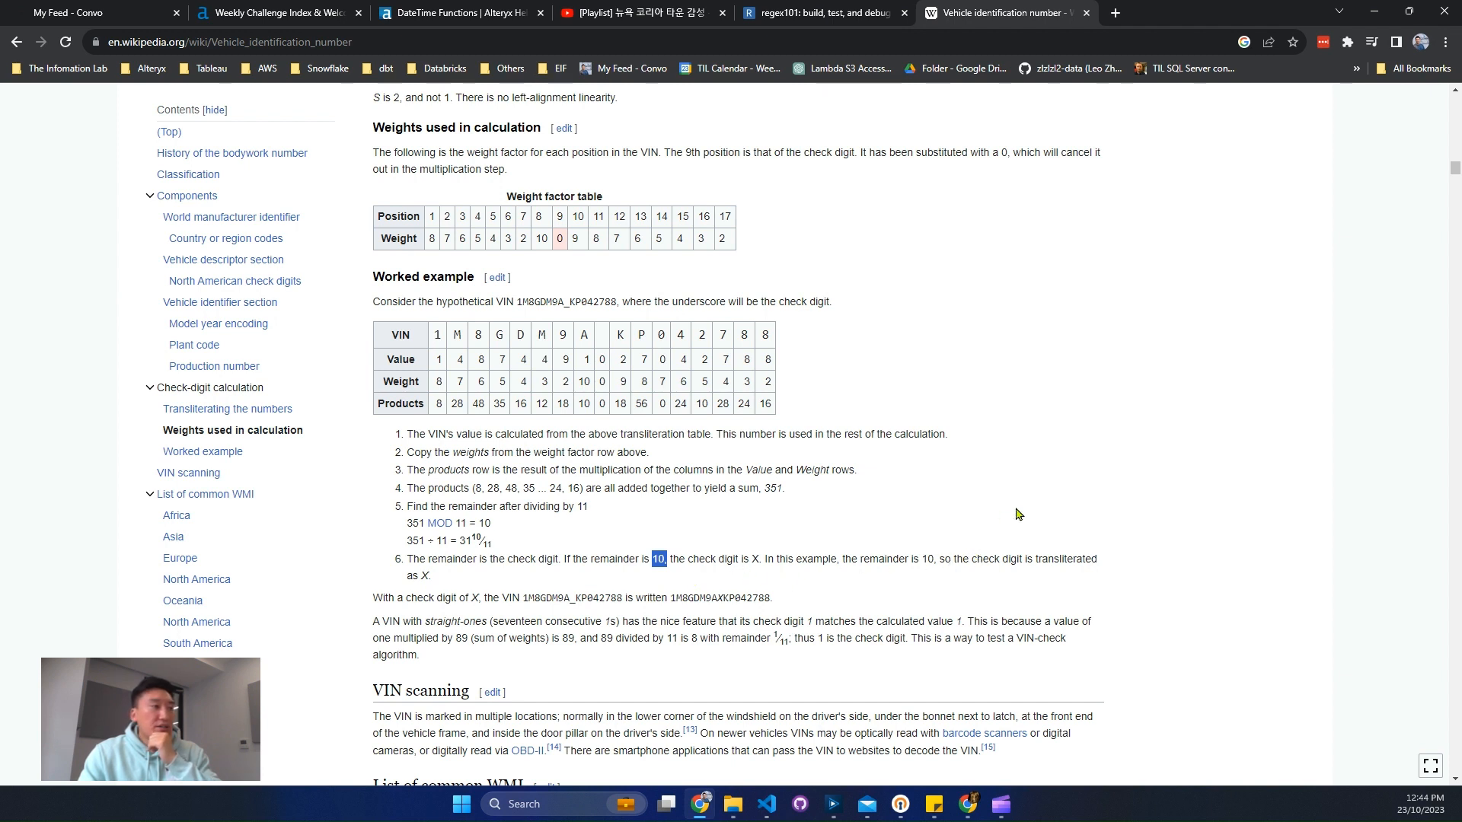
{"action": "left_click", "coordinate": [1375, 12]}
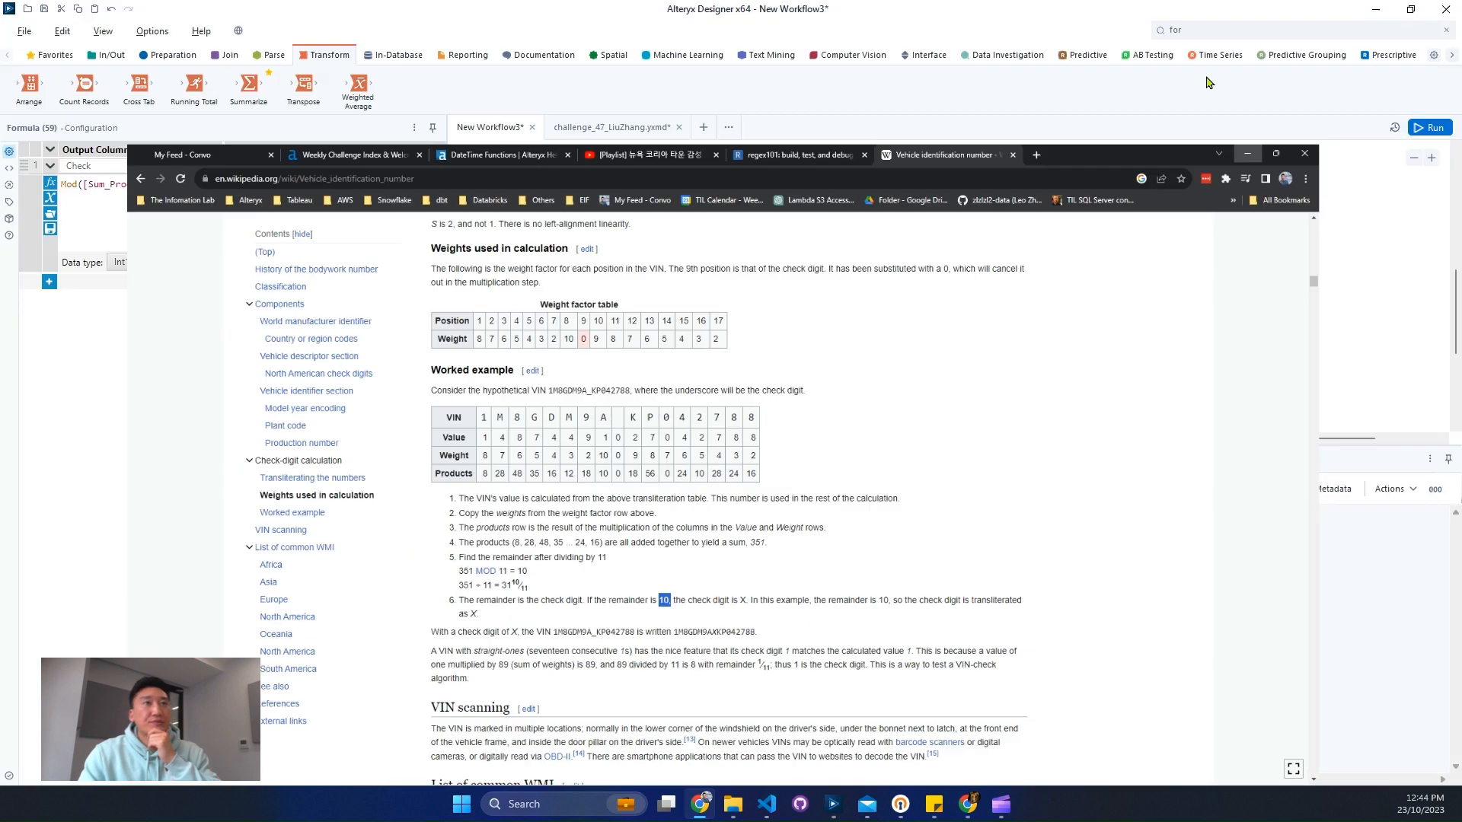
- Add a second output column named Calculated Digit and begin its expression with IIF([Check] = 10, 'X', leaving the false value open
{"action": "left_click", "coordinate": [50, 284]}
{"action": "type", "text": "Calculated Digit"}
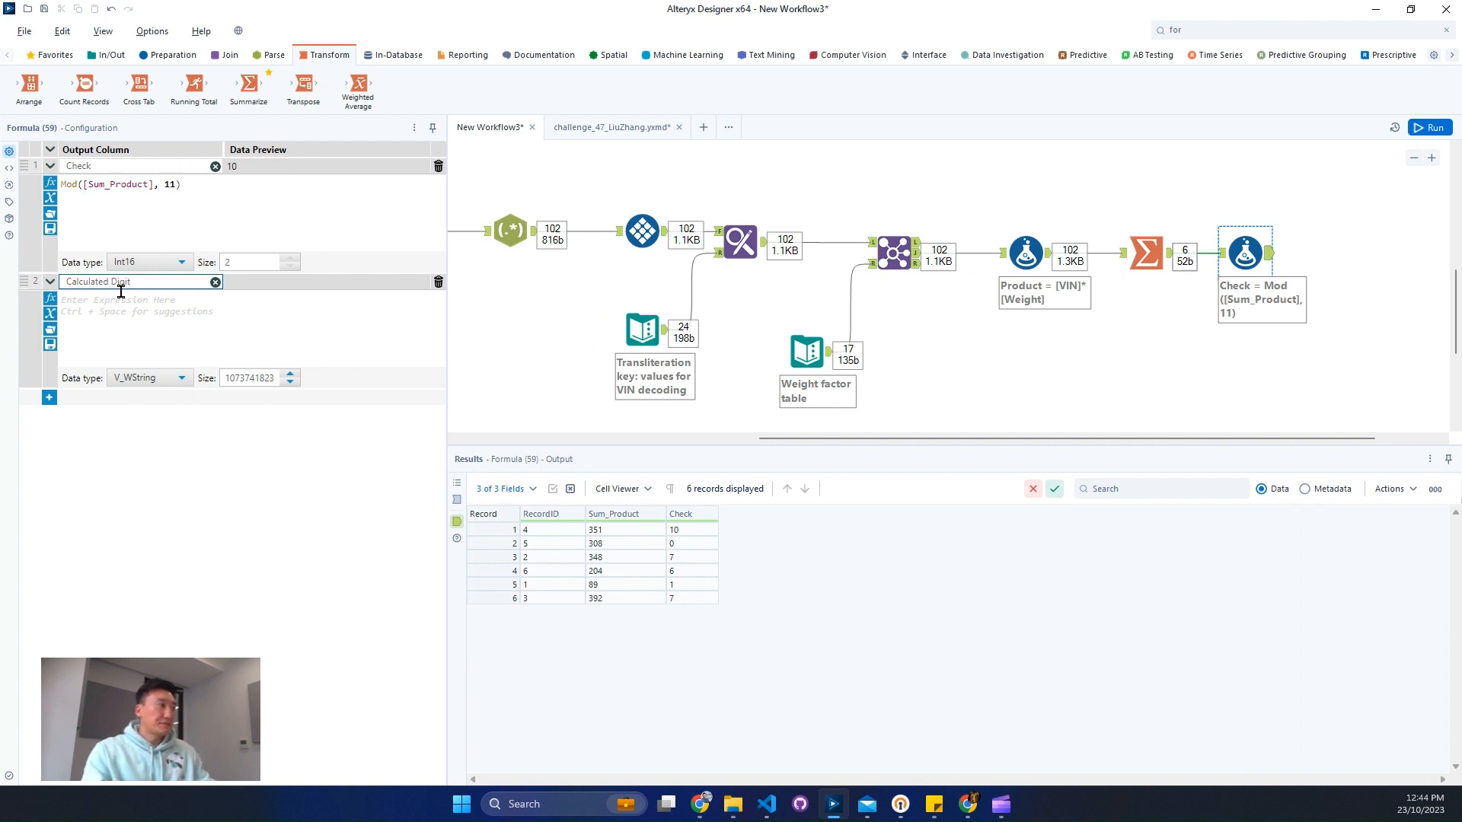
{"action": "left_click", "coordinate": [159, 312]}
{"action": "type", "text": "ii"}
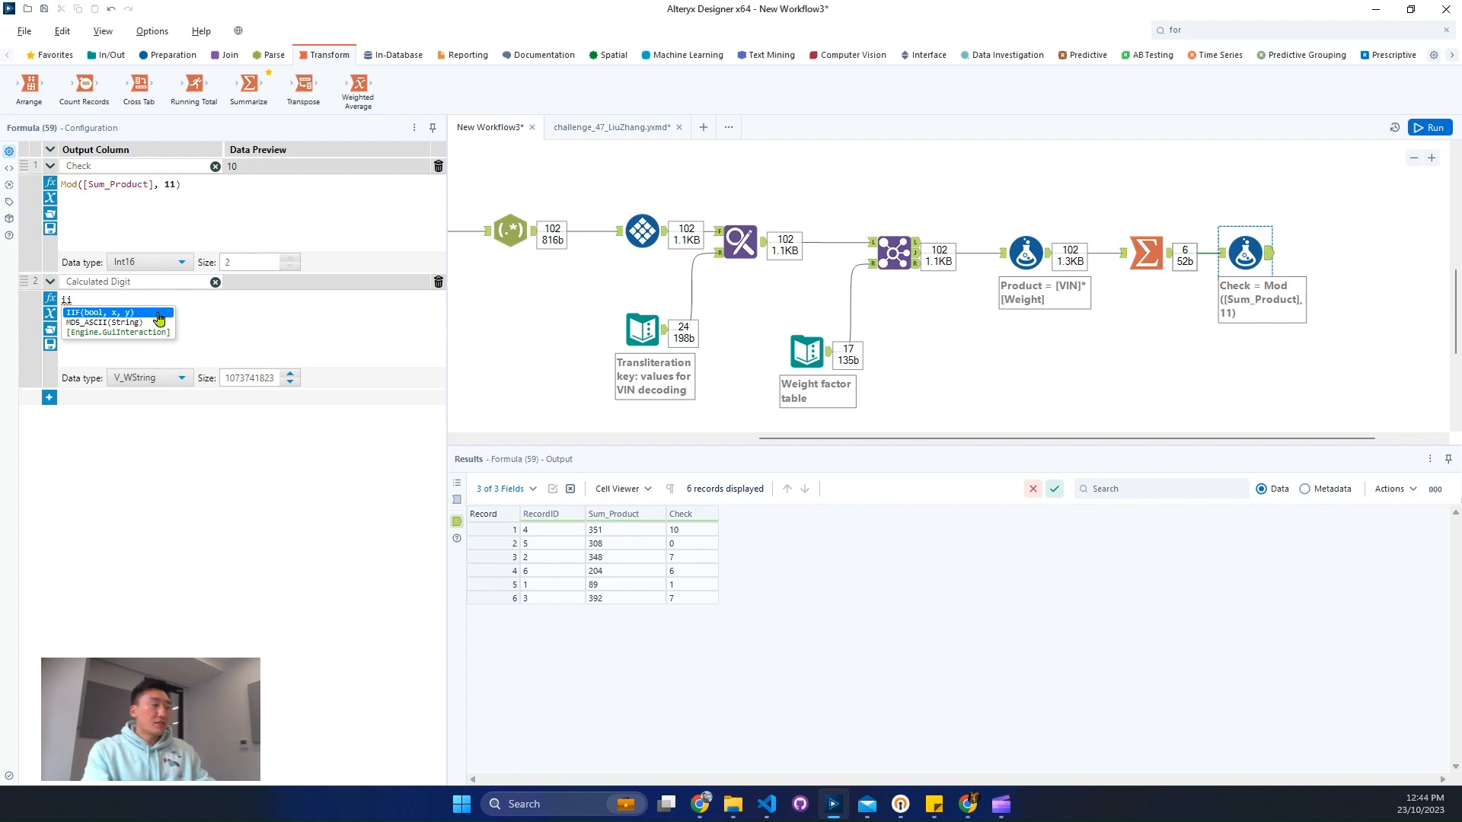
{"action": "left_click", "coordinate": [158, 313]}
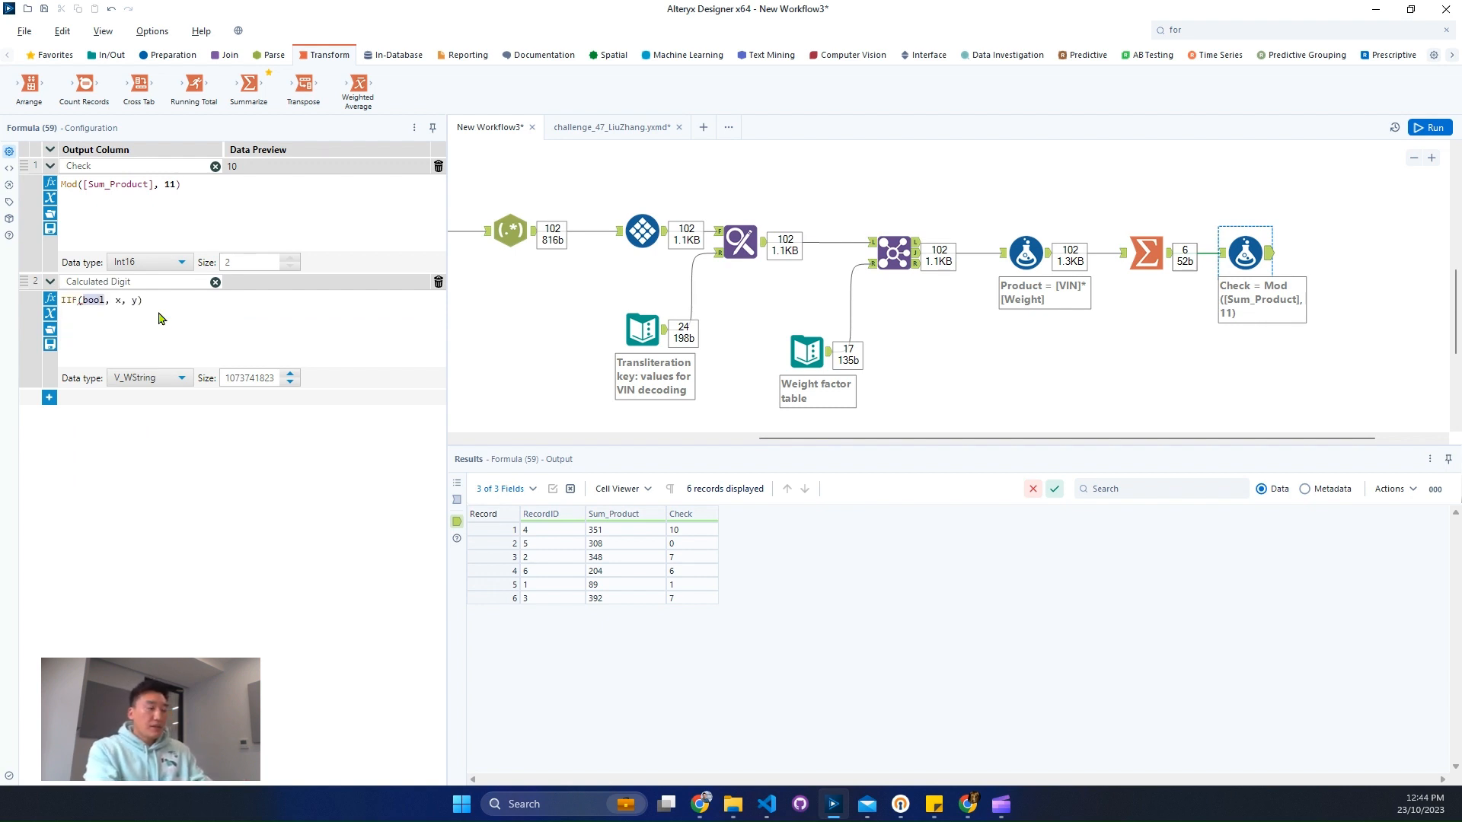
{"action": "type", "text": "ch"}
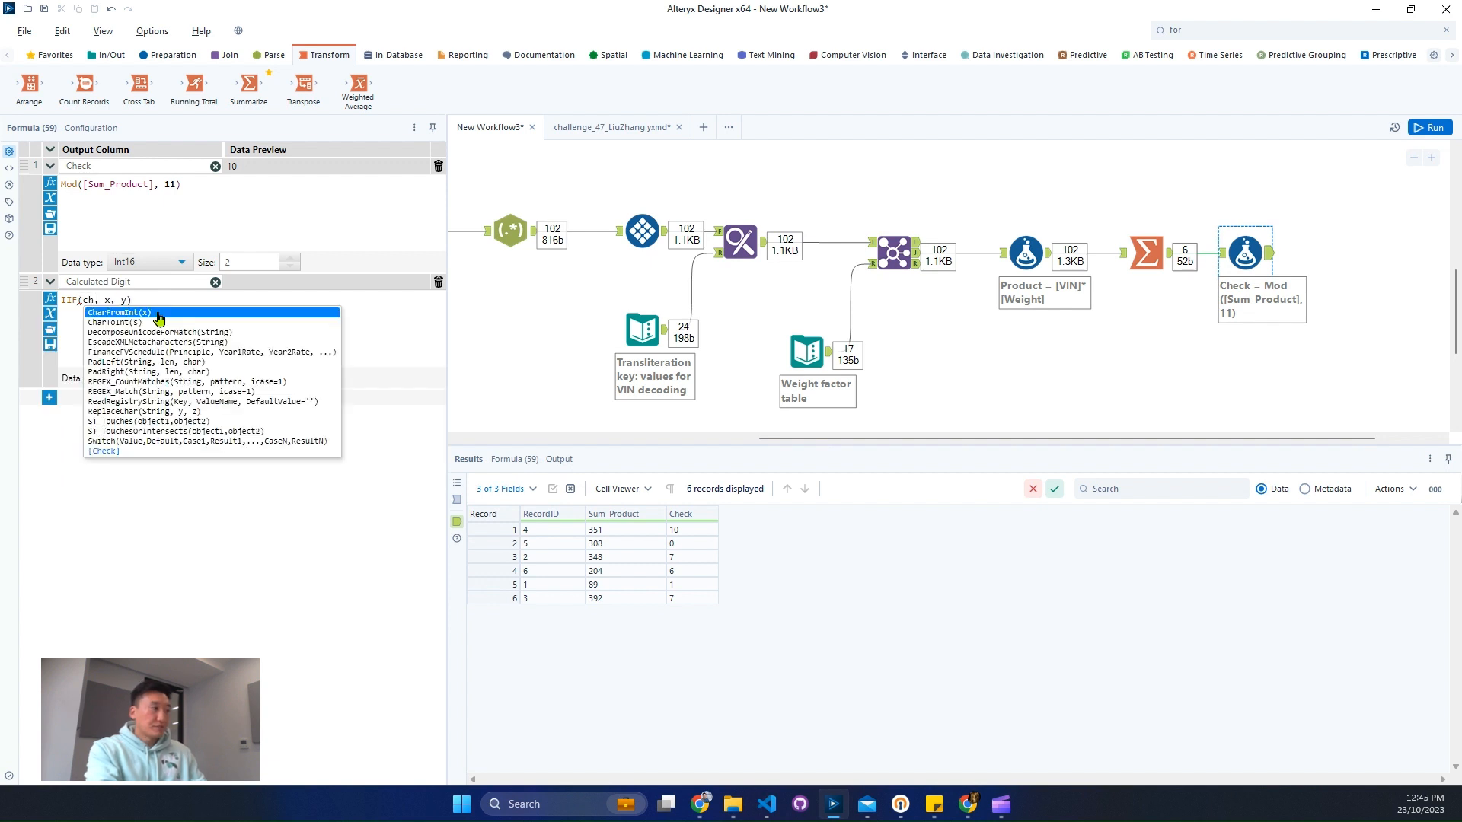
{"action": "type", "text": "ec"}
{"action": "key", "text": "Return"}
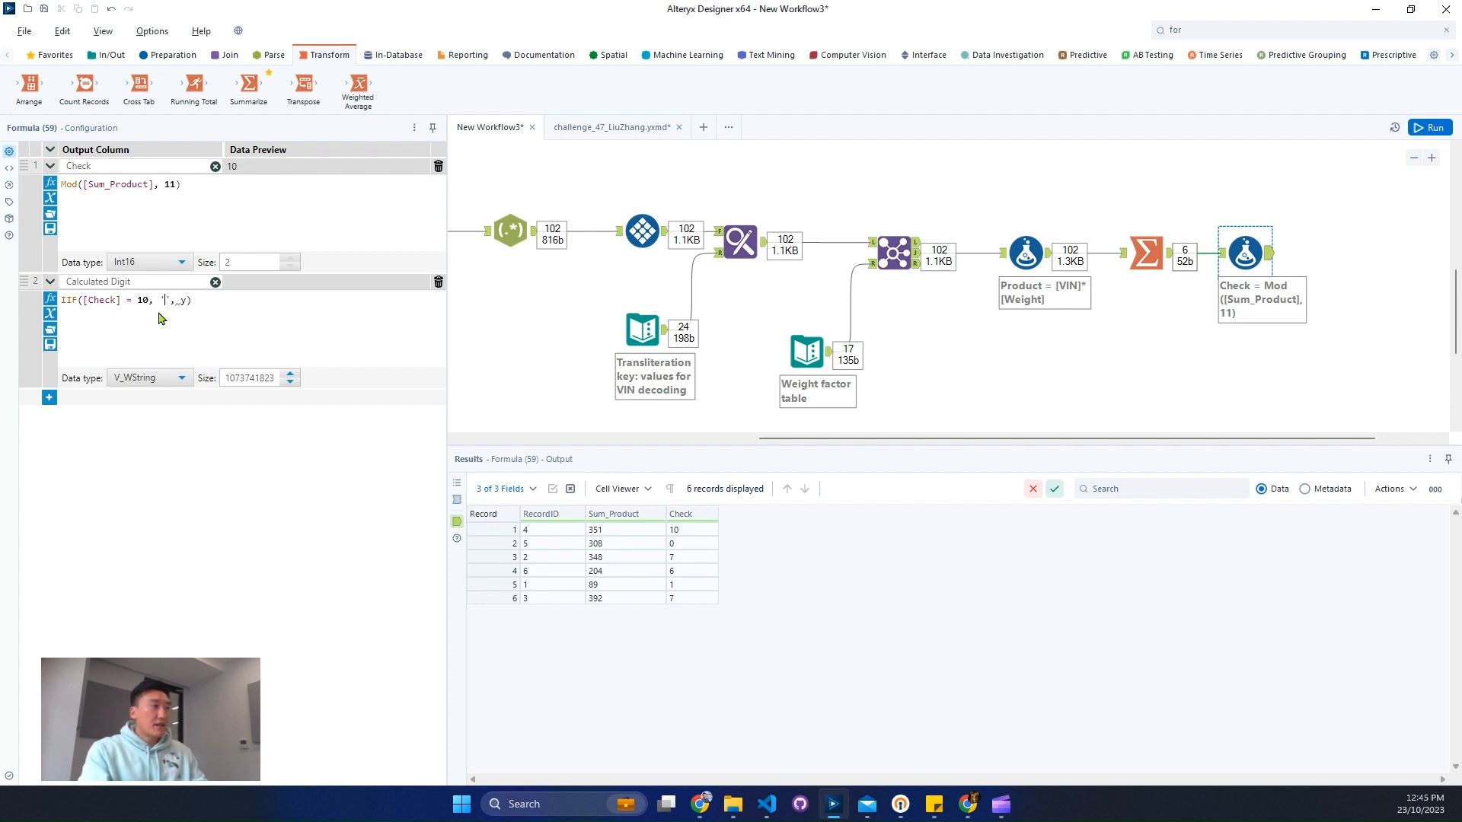
{"action": "type", "text": "X"}
{"action": "key", "text": "Tab"}
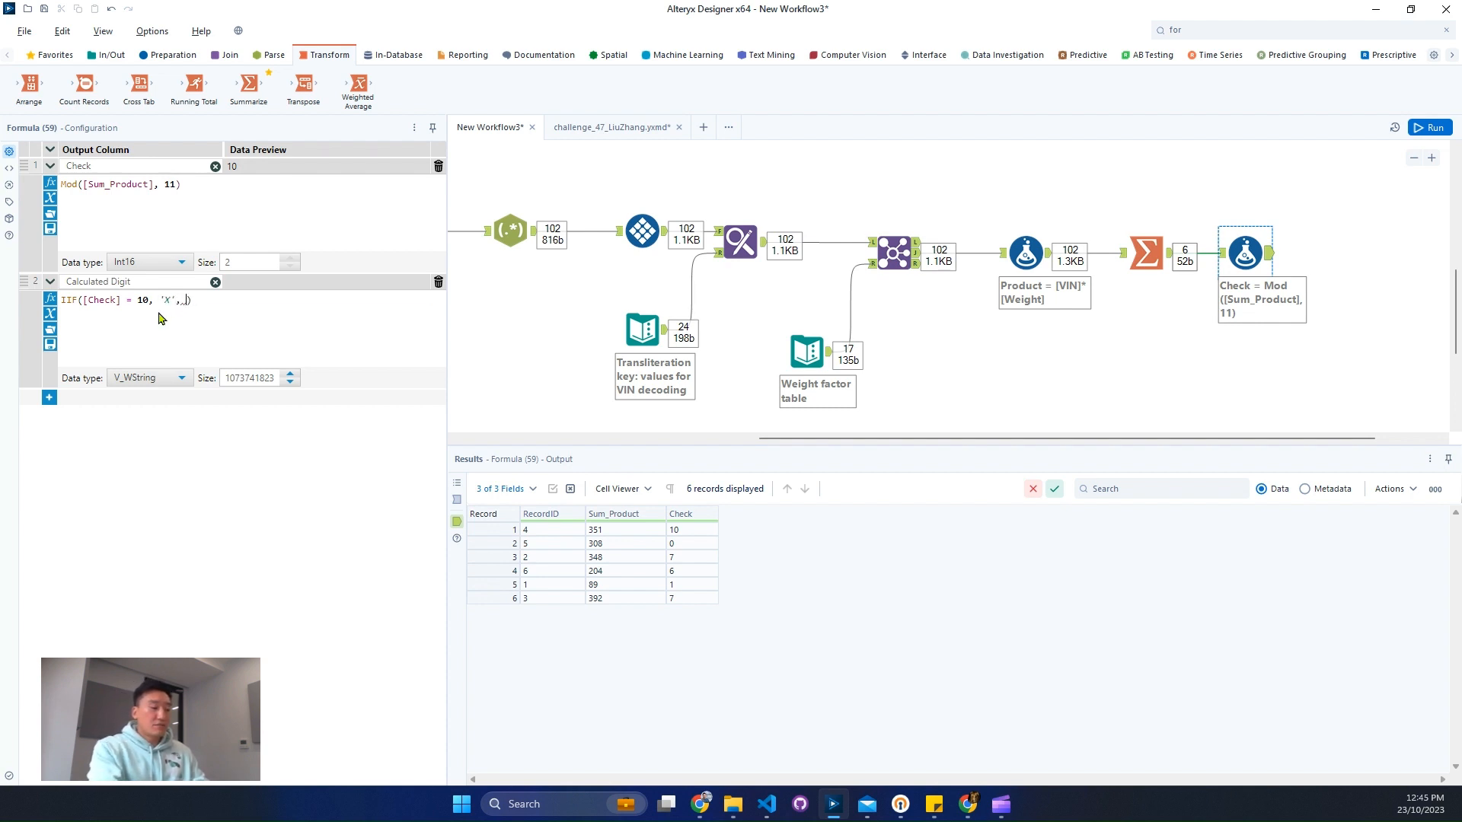
- Complete the Calculated Digit expression with ToString([Check]) as the false value, removing the numDec argument
{"action": "type", "text": "tost"}
{"action": "key", "text": "Return"}
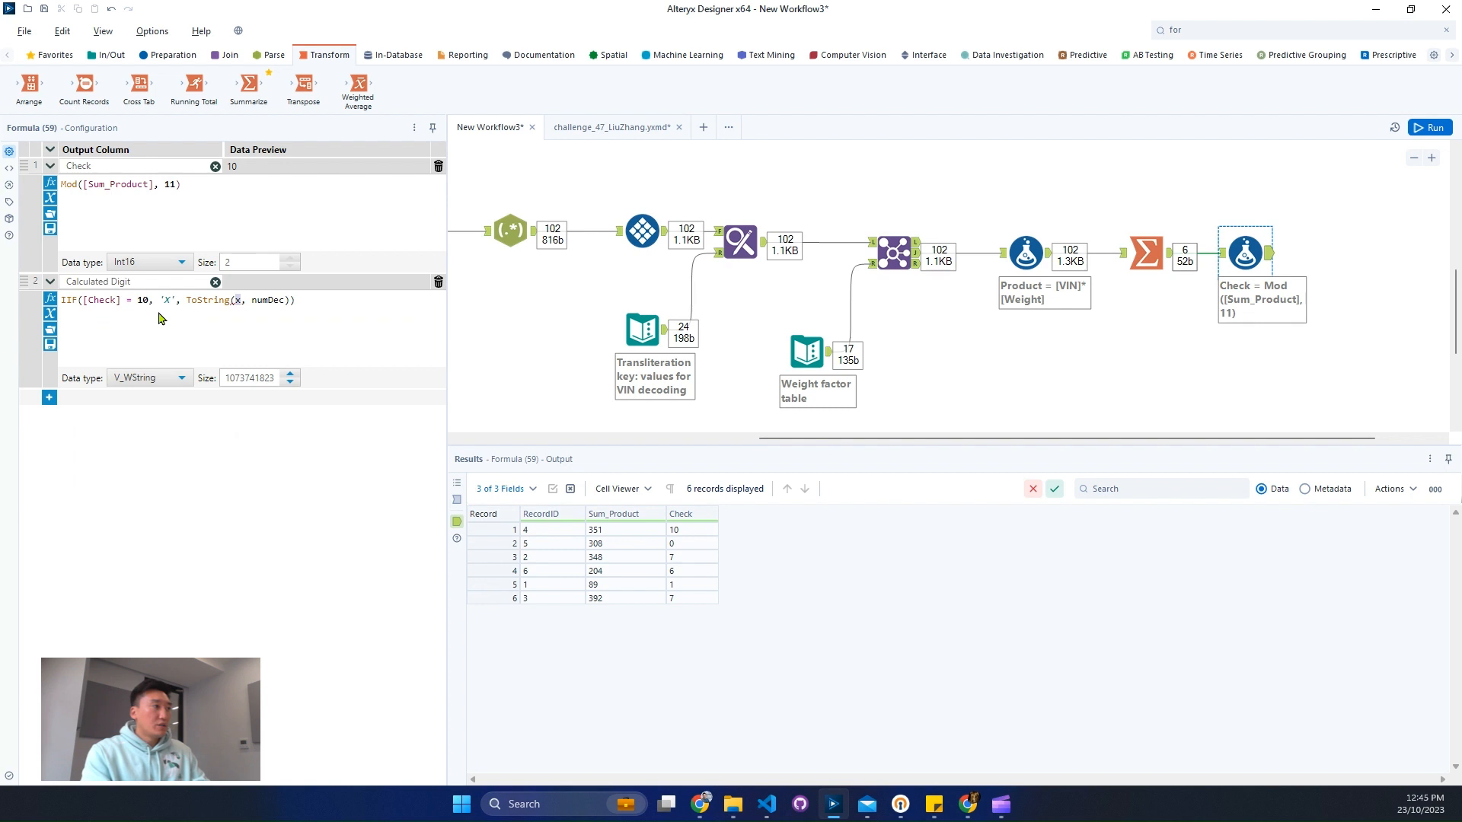
{"action": "type", "text": "che"}
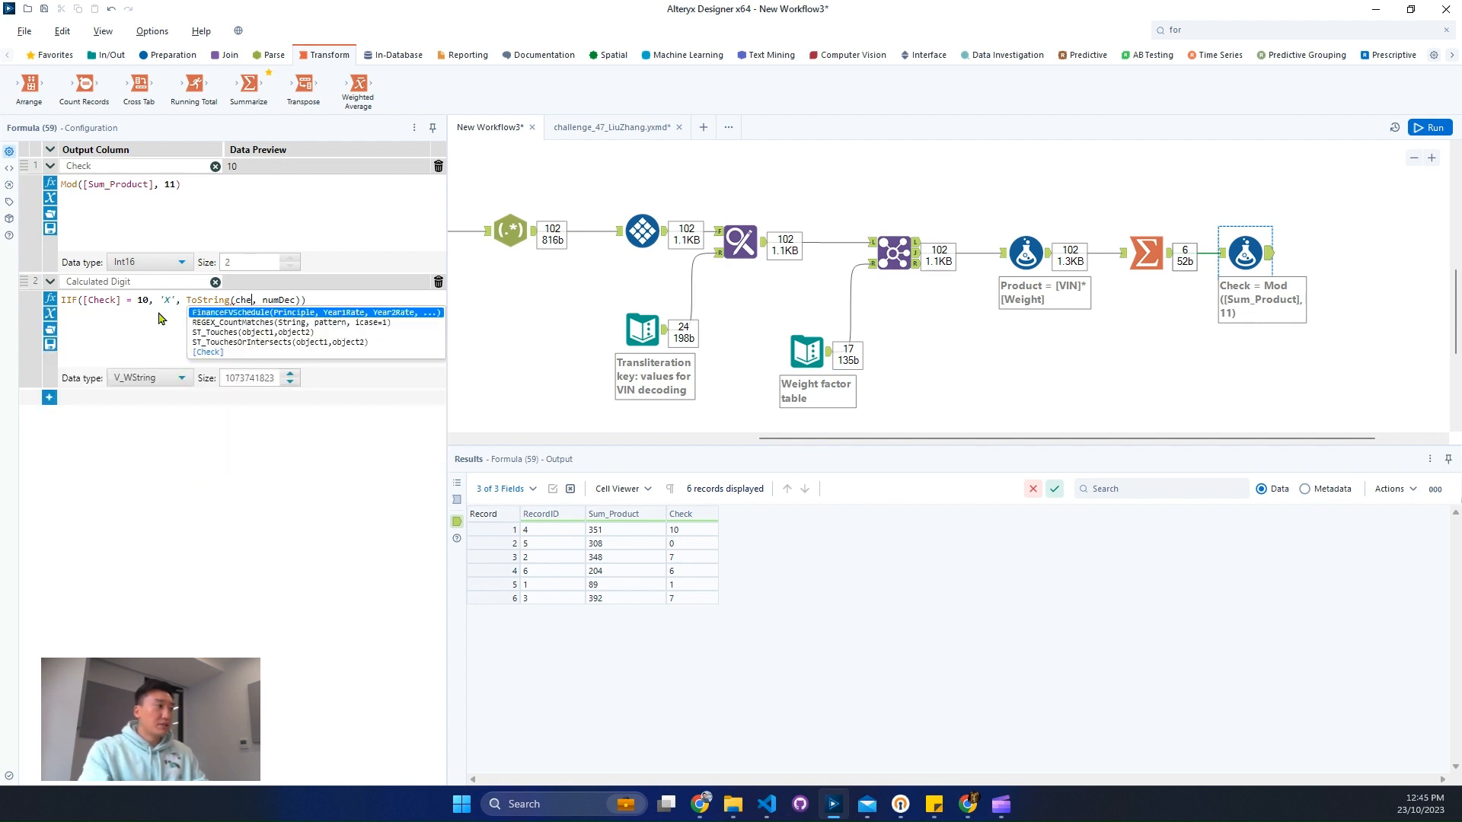
{"action": "type", "text": "ck"}
{"action": "key", "text": "Return"}
{"action": "double_click", "coordinate": [293, 301]}
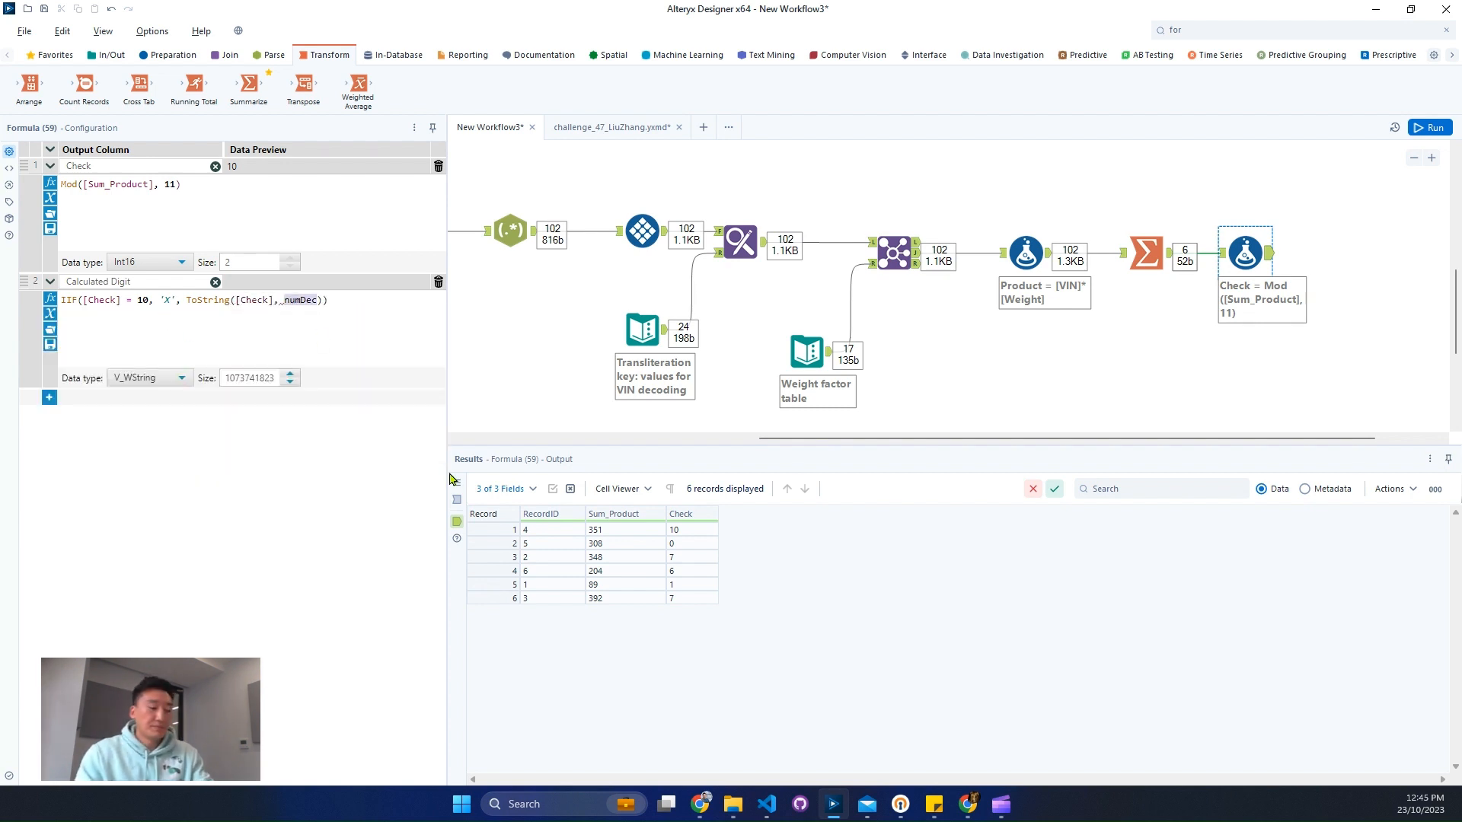
{"action": "key", "text": "BackSpace"}
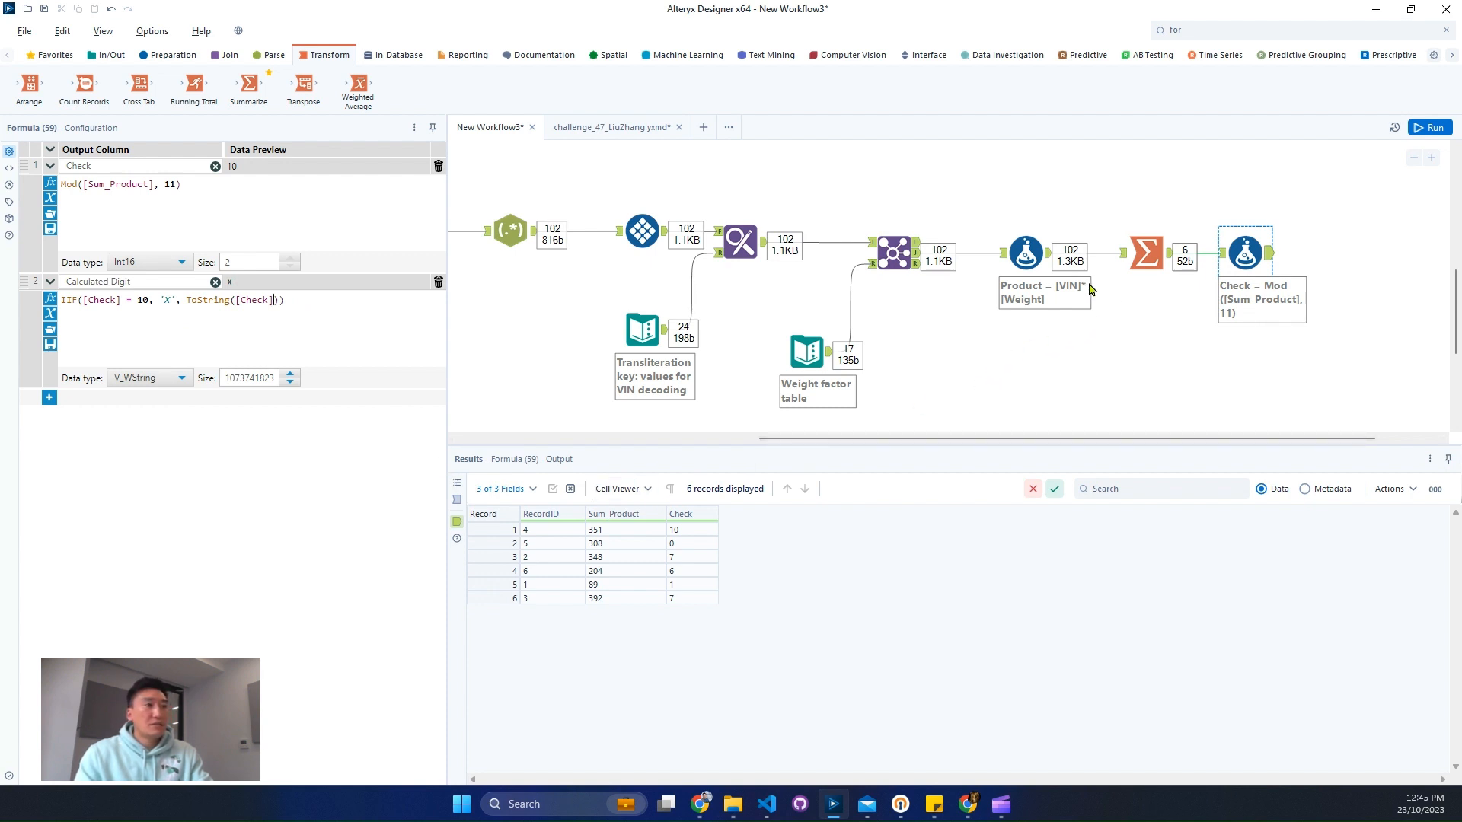
- Run the workflow and examine the RecordID and Calculated Digit columns in the last Formula tool's output
{"action": "scroll", "coordinate": [1087, 320], "scroll_direction": "up", "scroll_amount": 2}
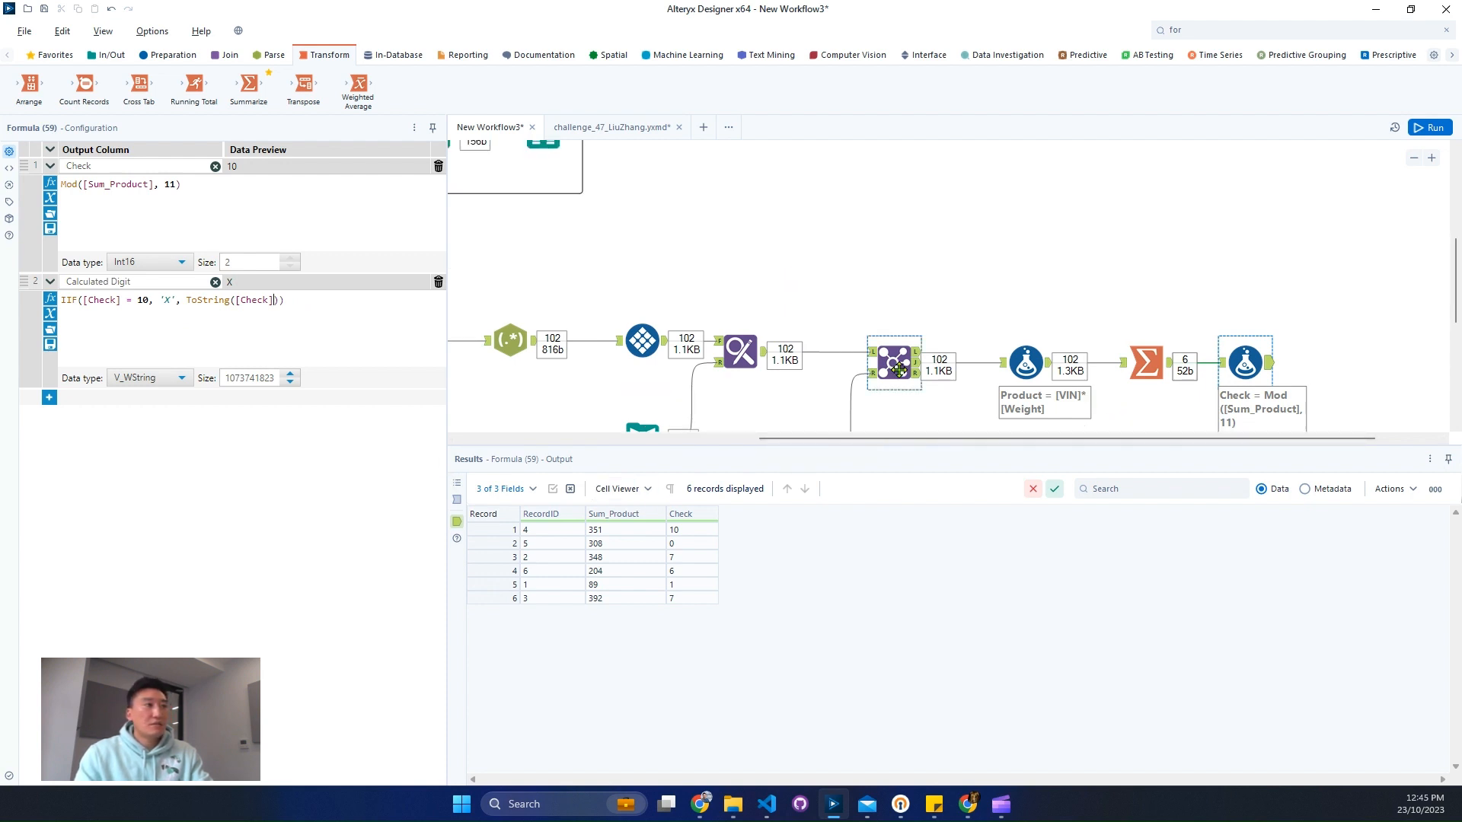
{"action": "left_click", "coordinate": [1413, 158]}
{"action": "left_click", "coordinate": [1413, 158]}
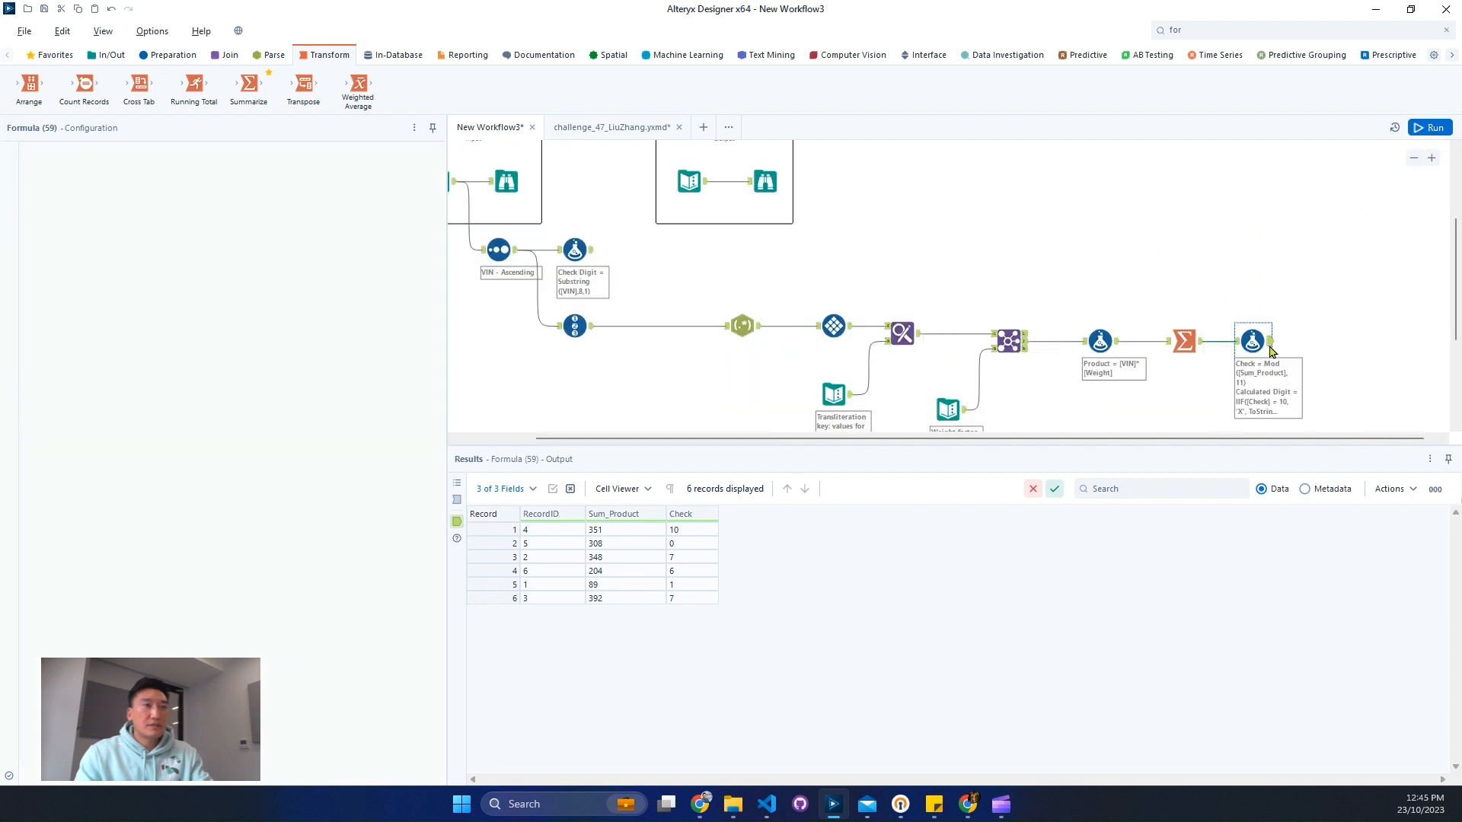
{"action": "key", "text": "ctrl+r"}
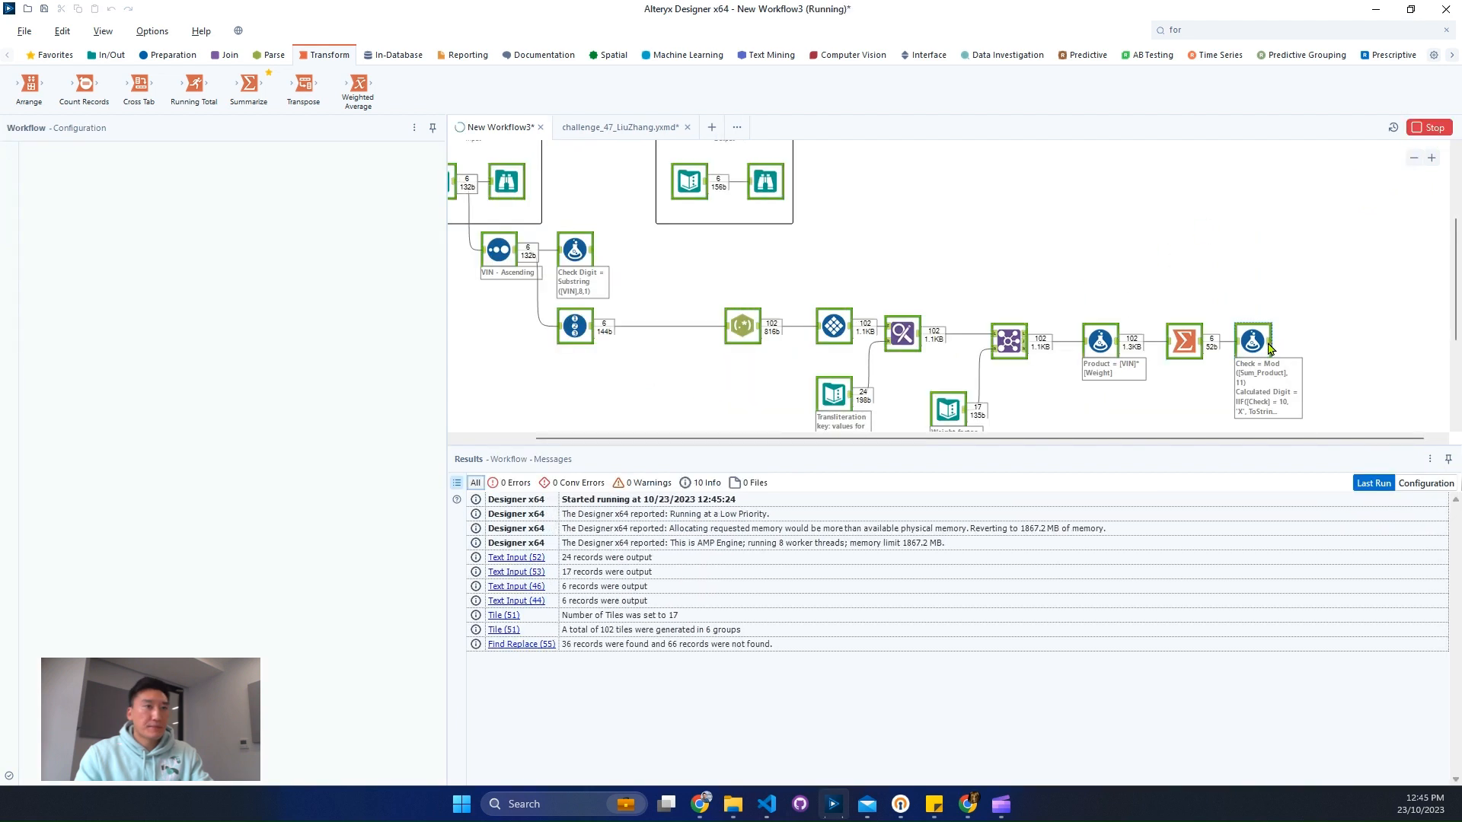
{"action": "left_click", "coordinate": [1267, 344]}
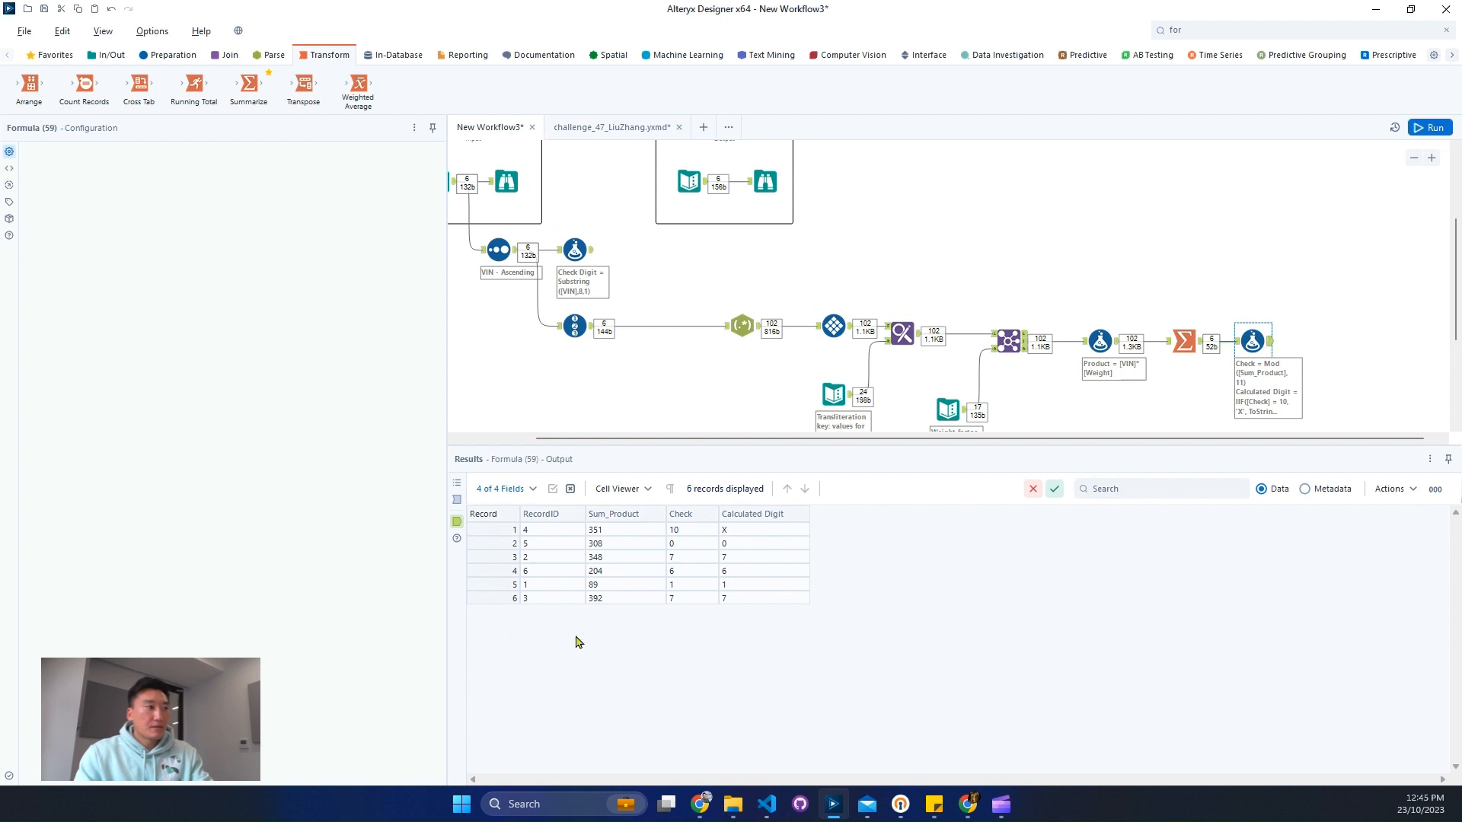
{"action": "left_click_drag", "start_coordinate": [545, 598], "coordinate": [533, 530]}
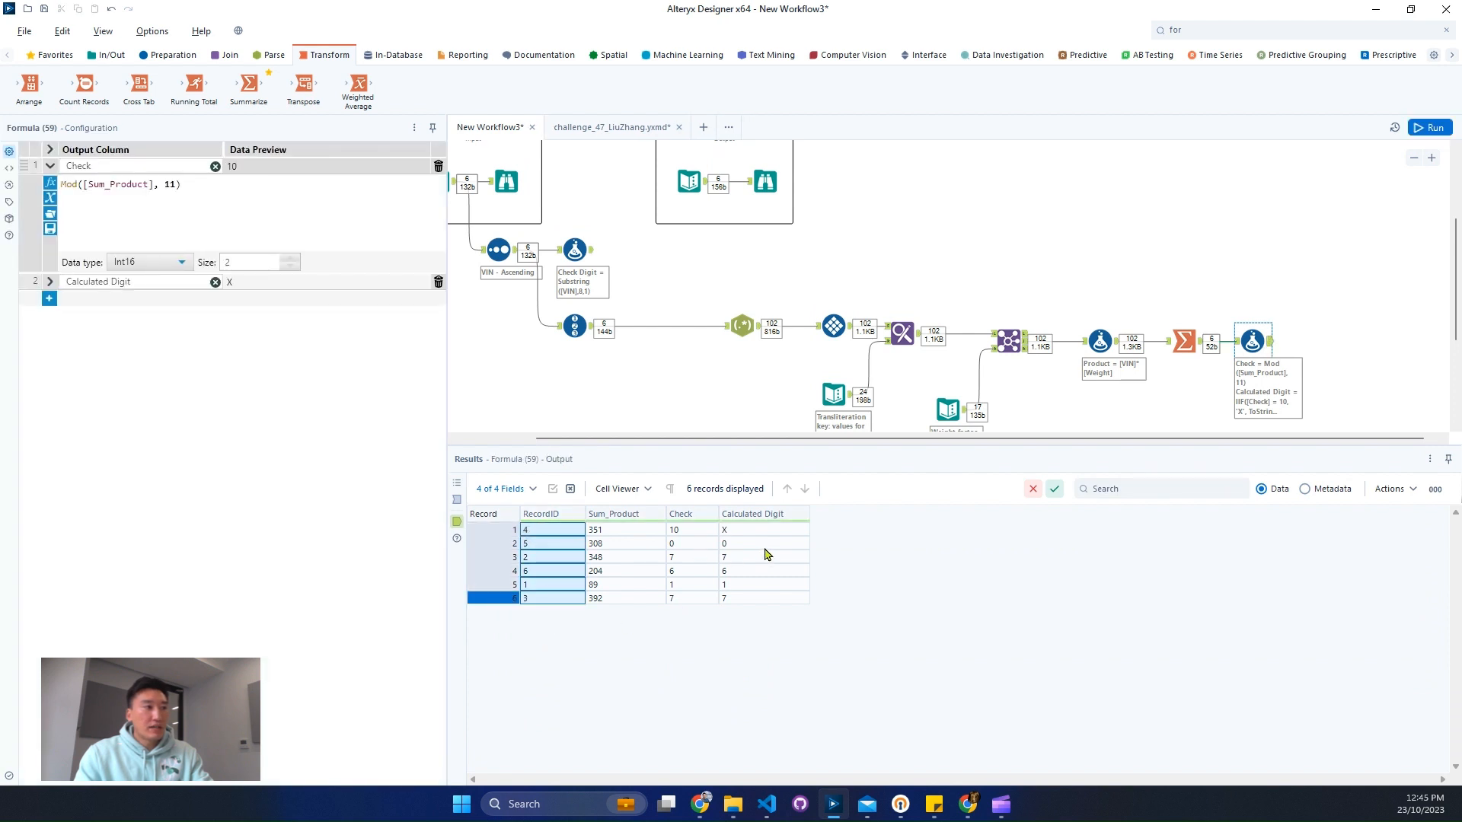
{"action": "left_click_drag", "start_coordinate": [762, 537], "coordinate": [767, 601]}
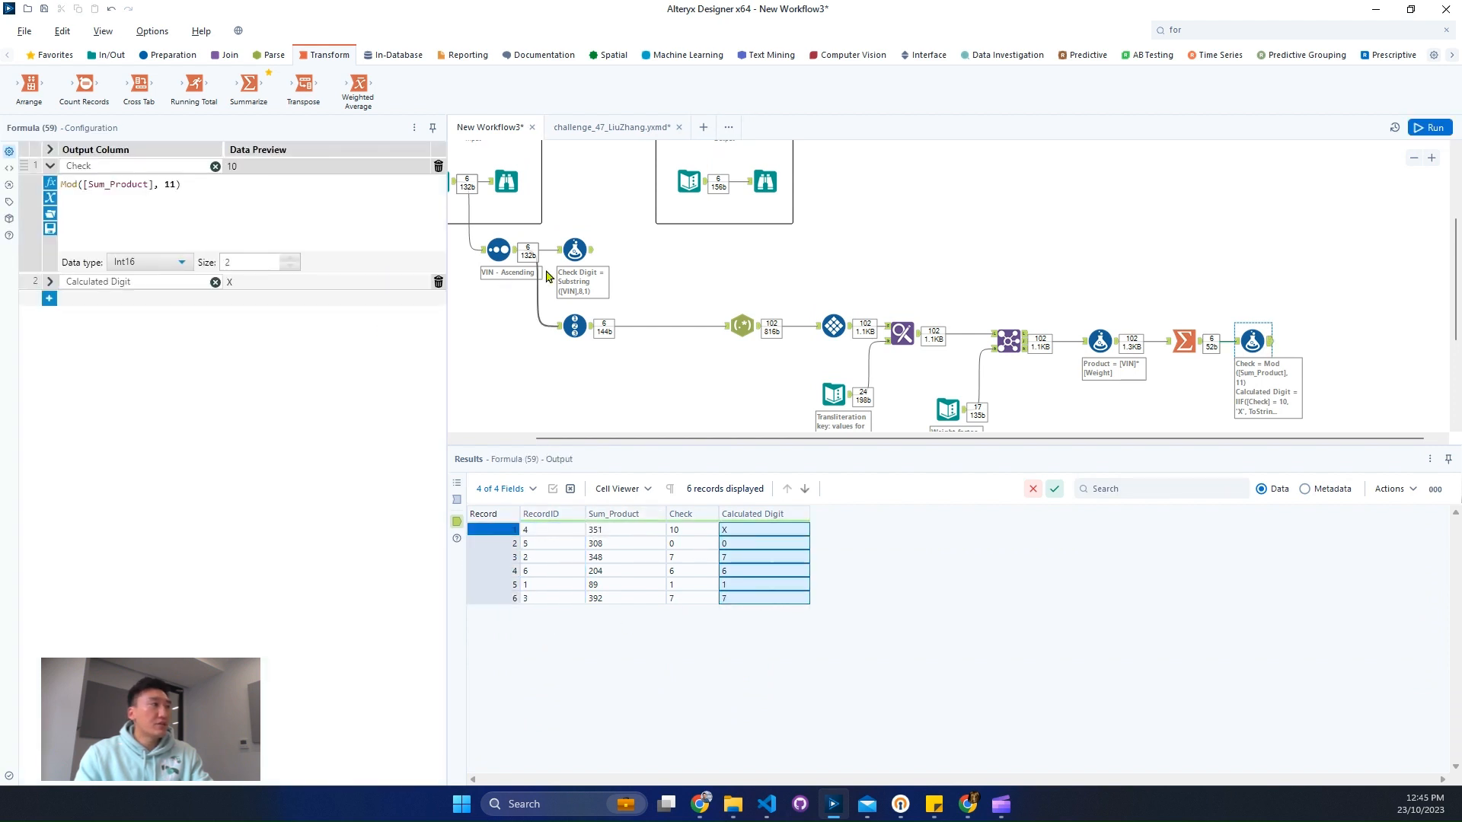
- Examine the output of the Formula tool that extracts the Check Digit from the VIN
{"action": "left_click", "coordinate": [576, 249]}
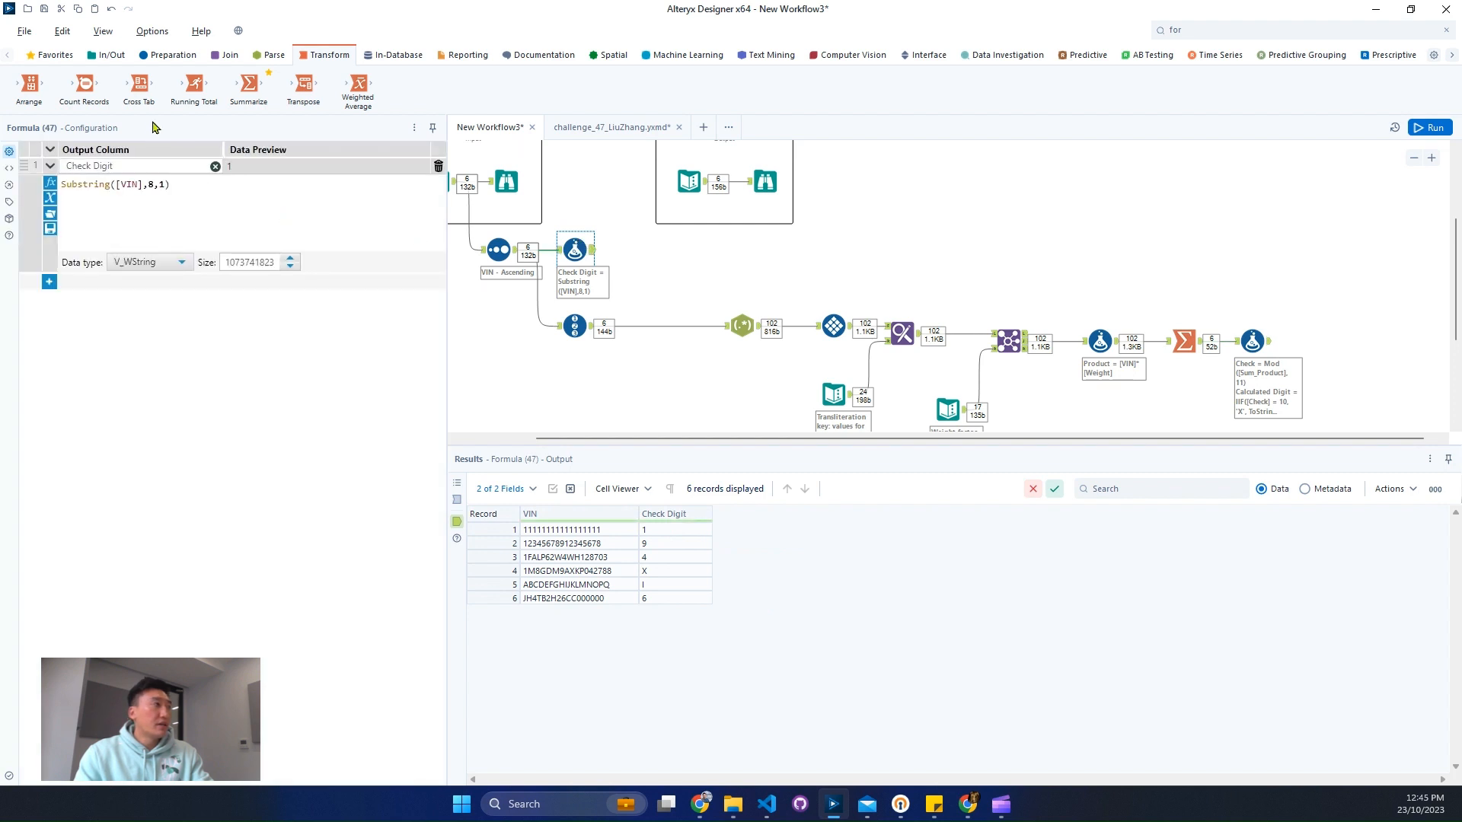
{"action": "left_click", "coordinate": [1326, 492]}
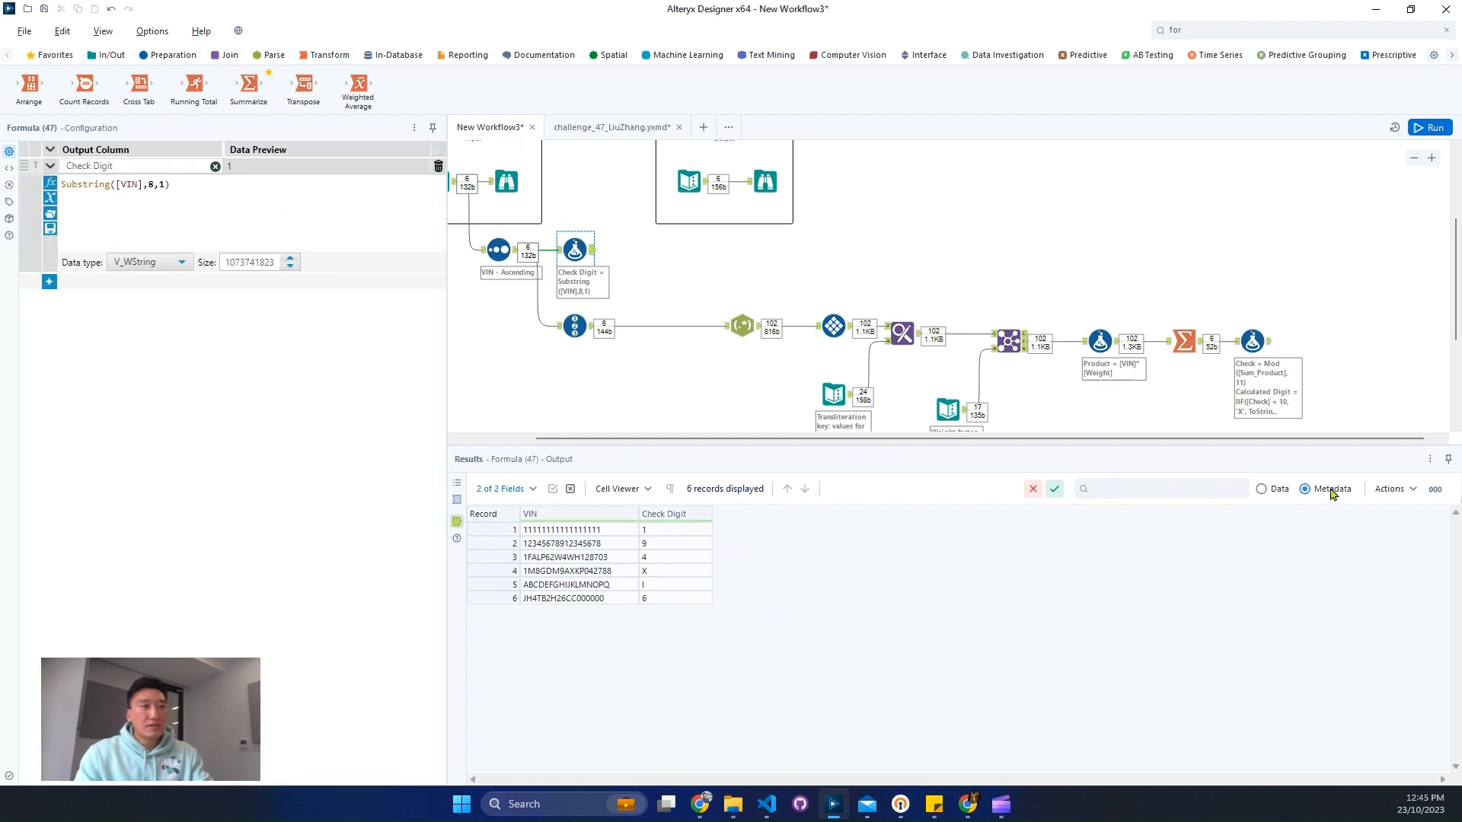
{"action": "left_click", "coordinate": [1262, 489]}
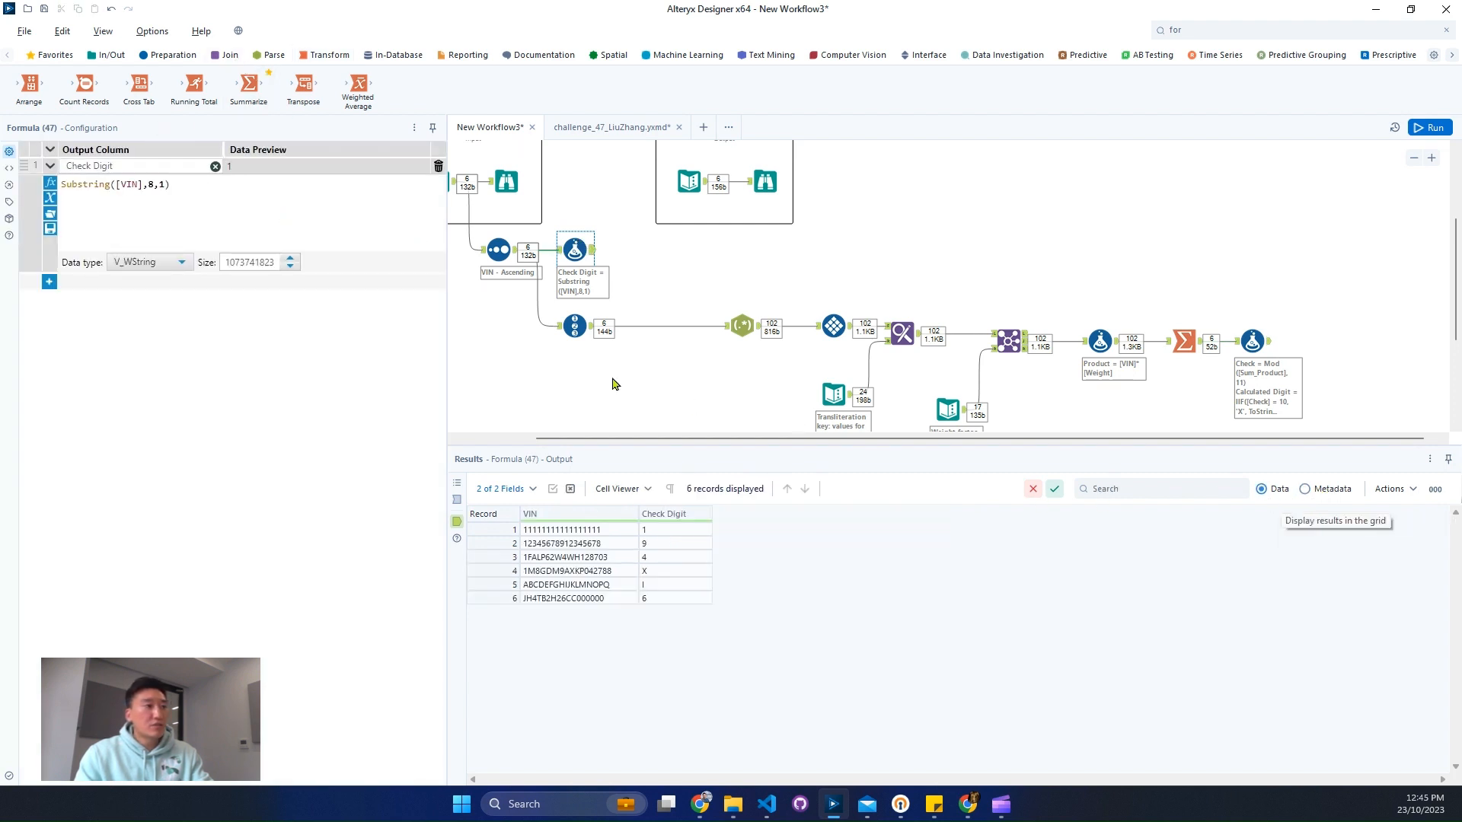
- Add a Join tool fed by the Check Digit Formula tool on its left input and the Calculated Digit Formula tool on its right
{"action": "left_click", "coordinate": [224, 54]}
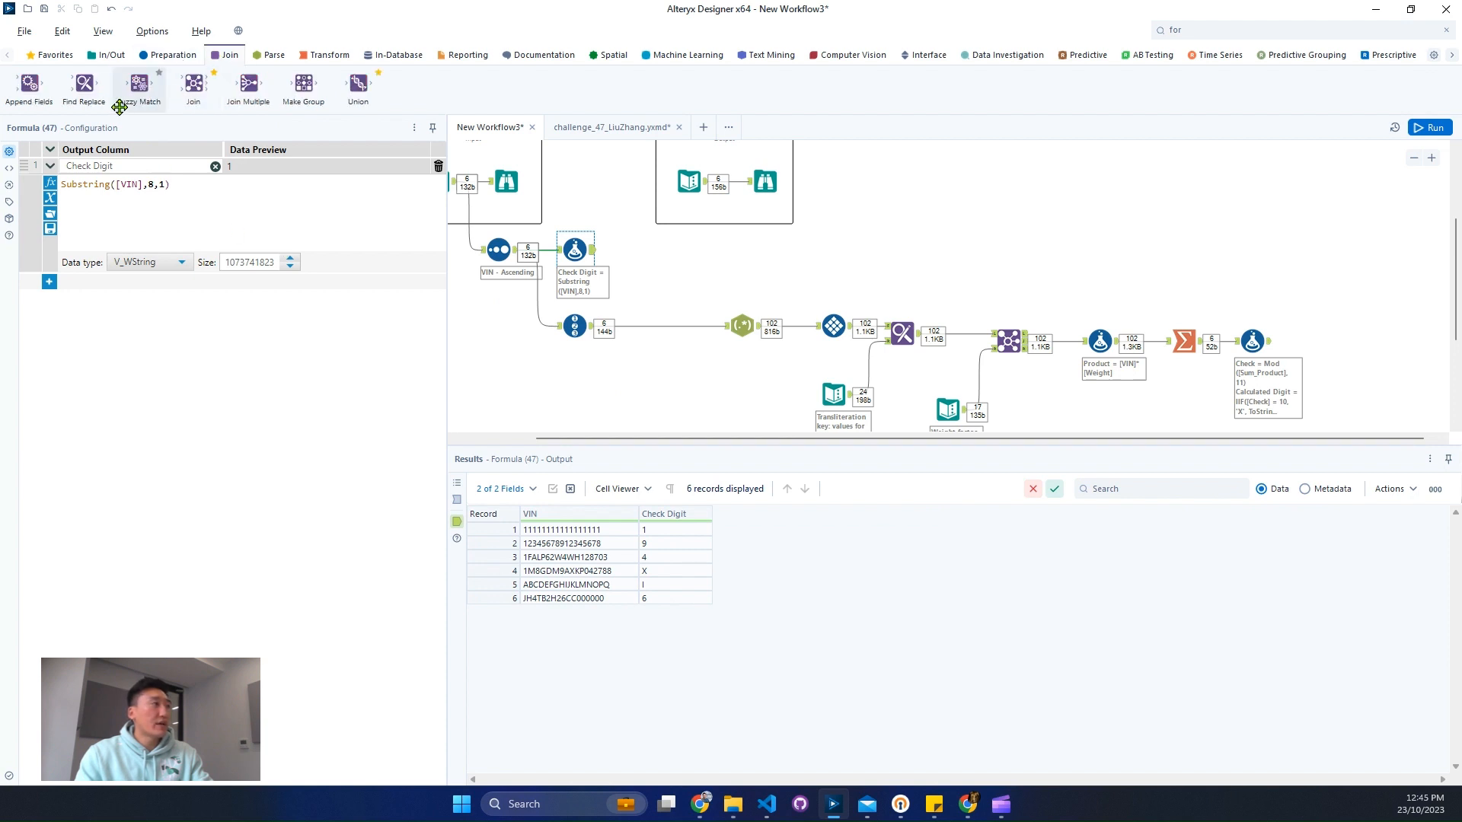
{"action": "left_click_drag", "start_coordinate": [194, 94], "coordinate": [1334, 297]}
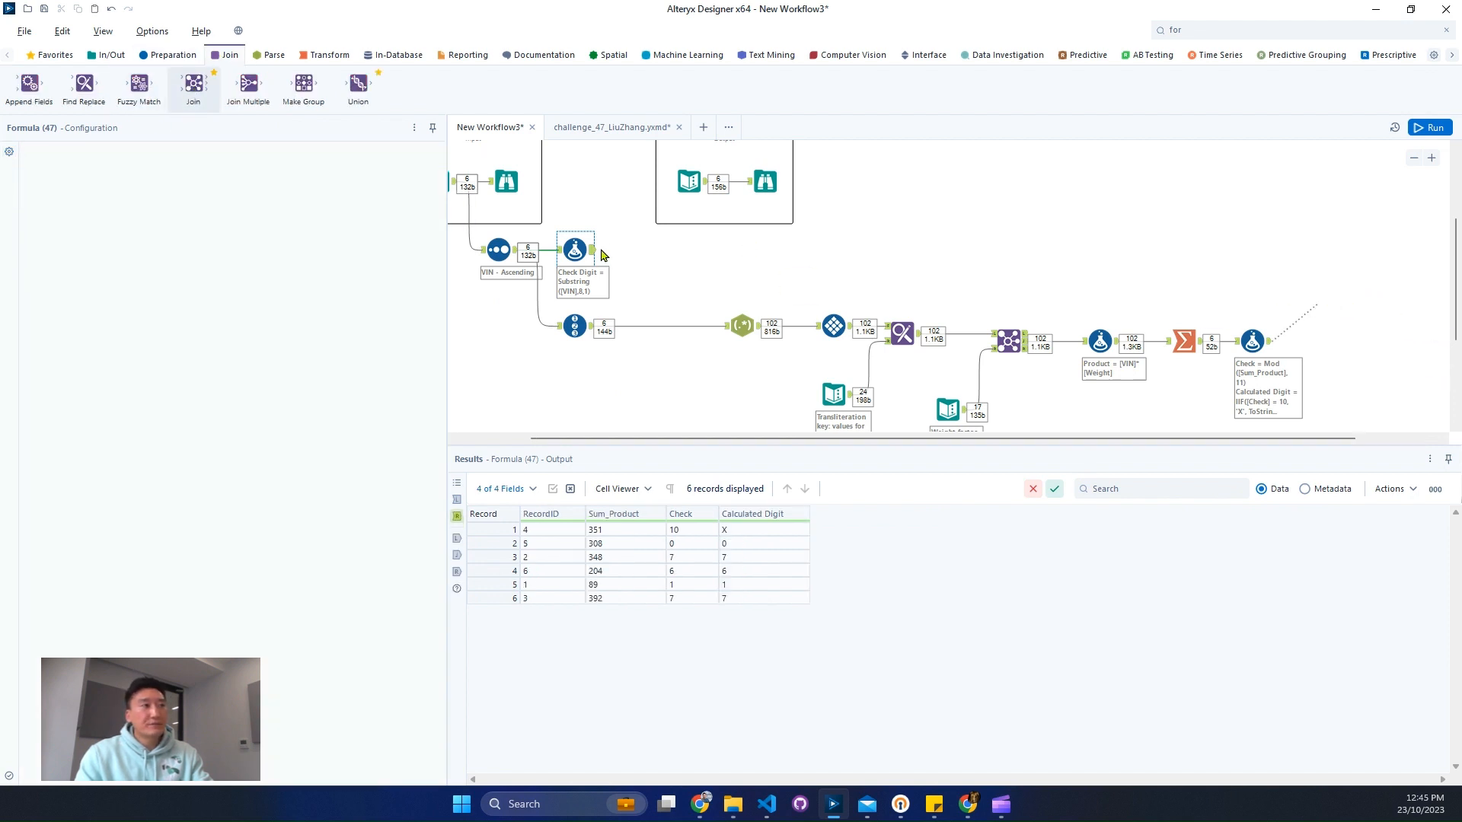
{"action": "left_click_drag", "start_coordinate": [593, 250], "coordinate": [1338, 293]}
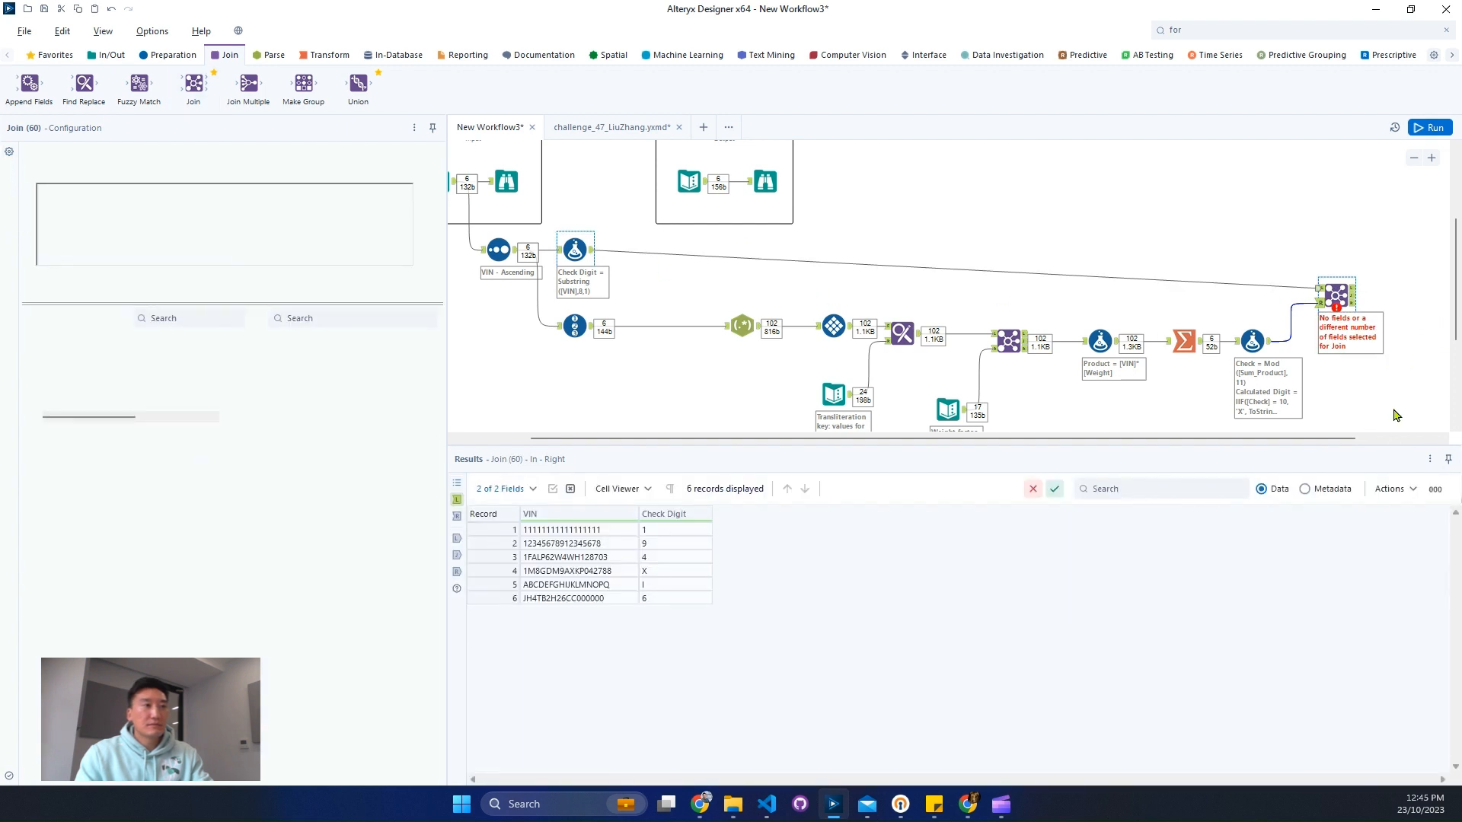
- Move the lower branch from the RegEx tool onward closer to the Record ID tool and align the Join tool with the Check Digit Formula tool
{"action": "left_click_drag", "start_coordinate": [1391, 416], "coordinate": [747, 267]}
{"action": "left_click_drag", "start_coordinate": [740, 325], "coordinate": [649, 325]}
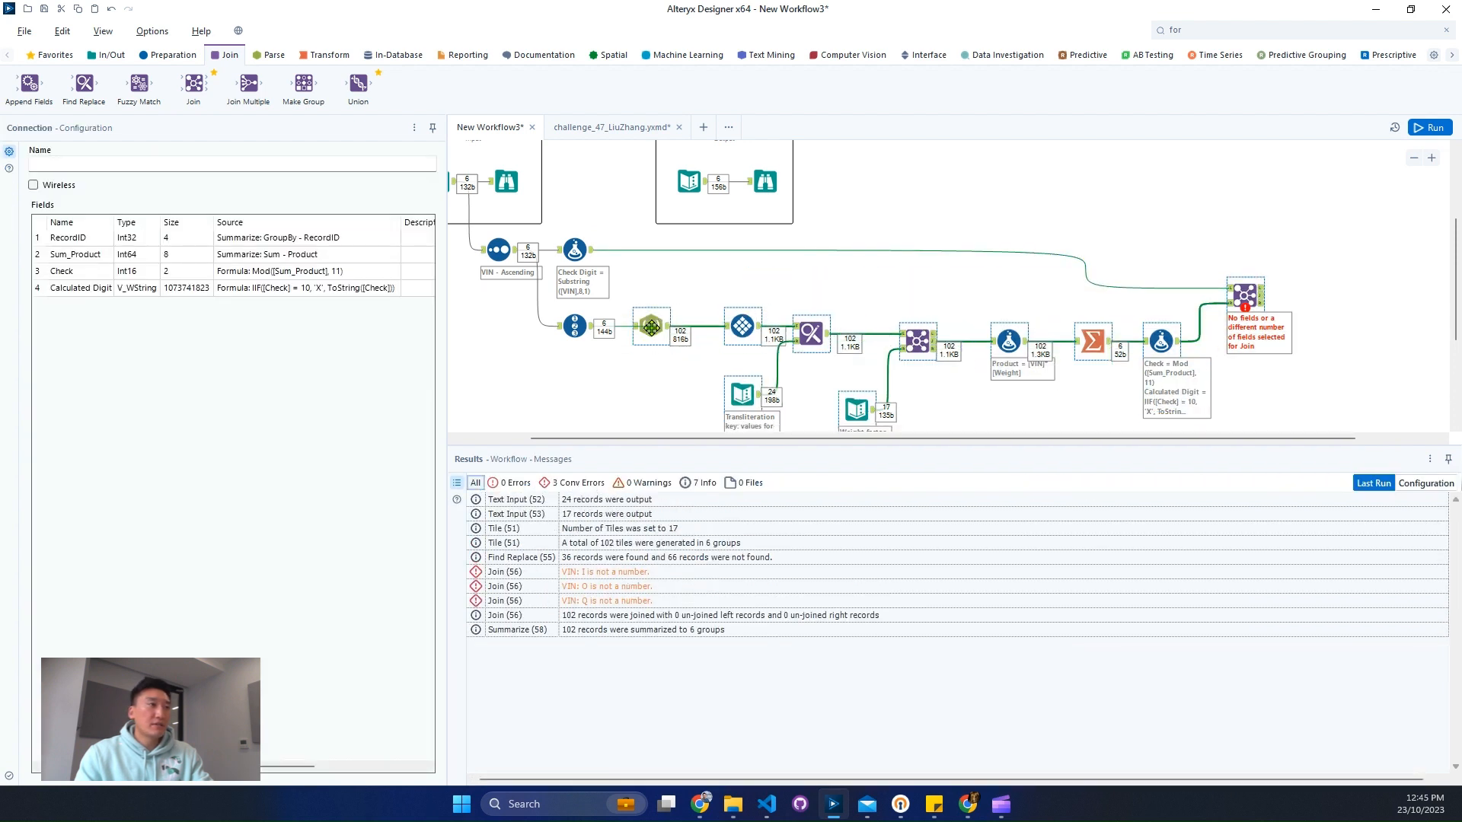
{"action": "left_click_drag", "start_coordinate": [1245, 291], "coordinate": [1255, 260]}
{"action": "left_click_drag", "start_coordinate": [1193, 418], "coordinate": [649, 332]}
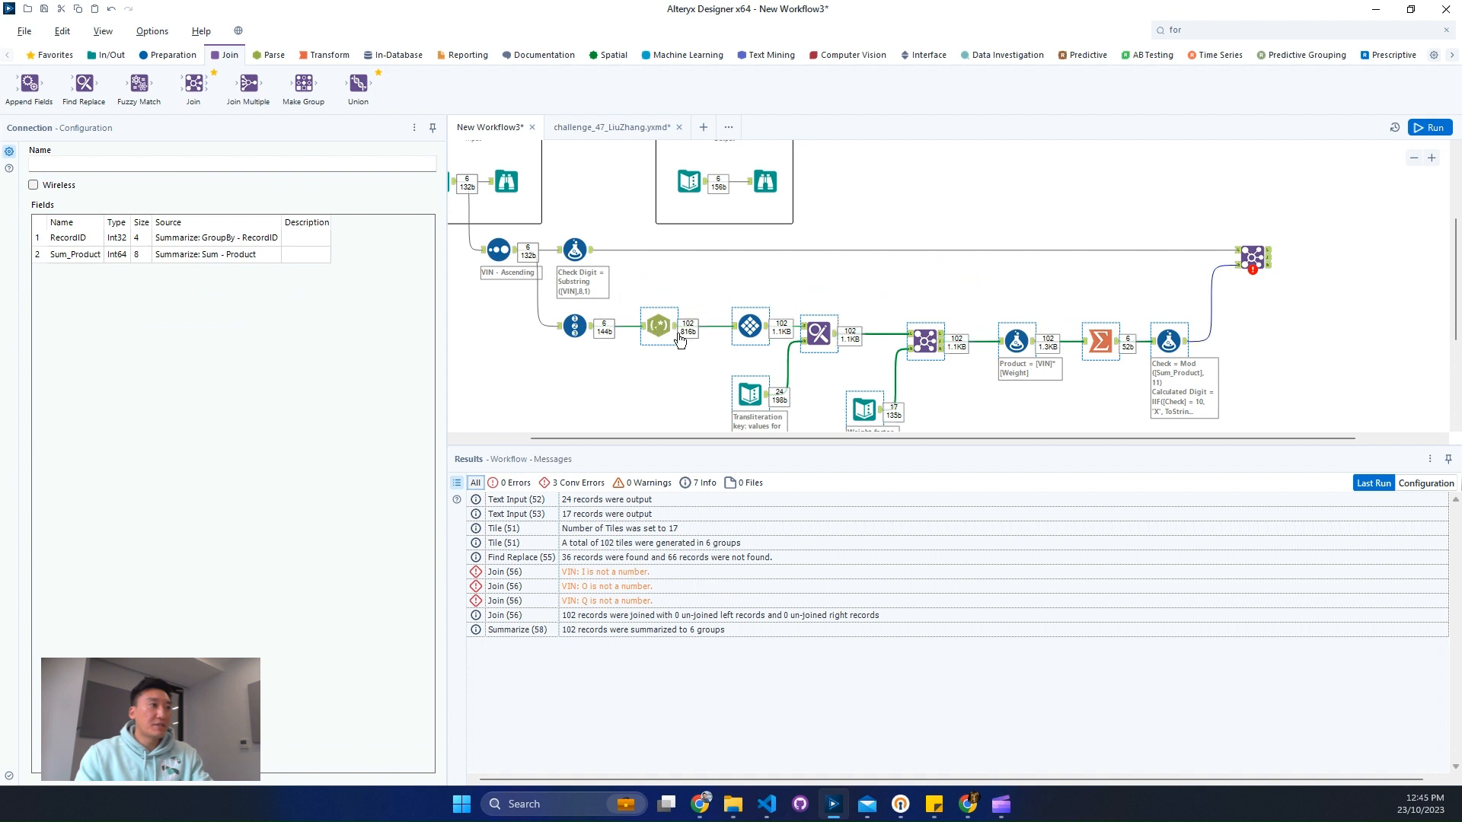
- Set the Join tool's left join field to Check Digit and review the fields available for the right side
{"action": "left_click", "coordinate": [1251, 256]}
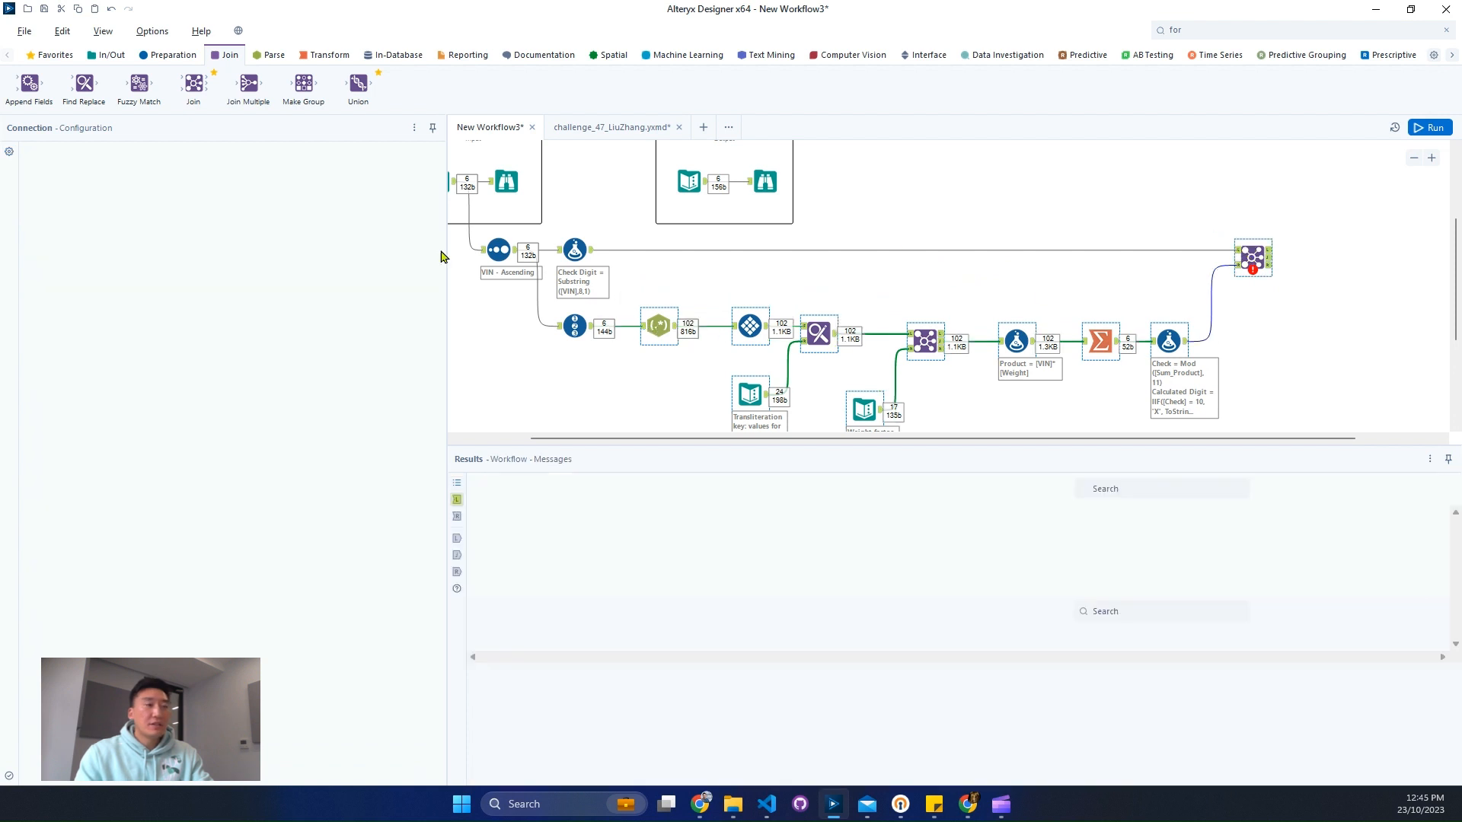
{"action": "left_click", "coordinate": [95, 208]}
{"action": "left_click", "coordinate": [91, 226]}
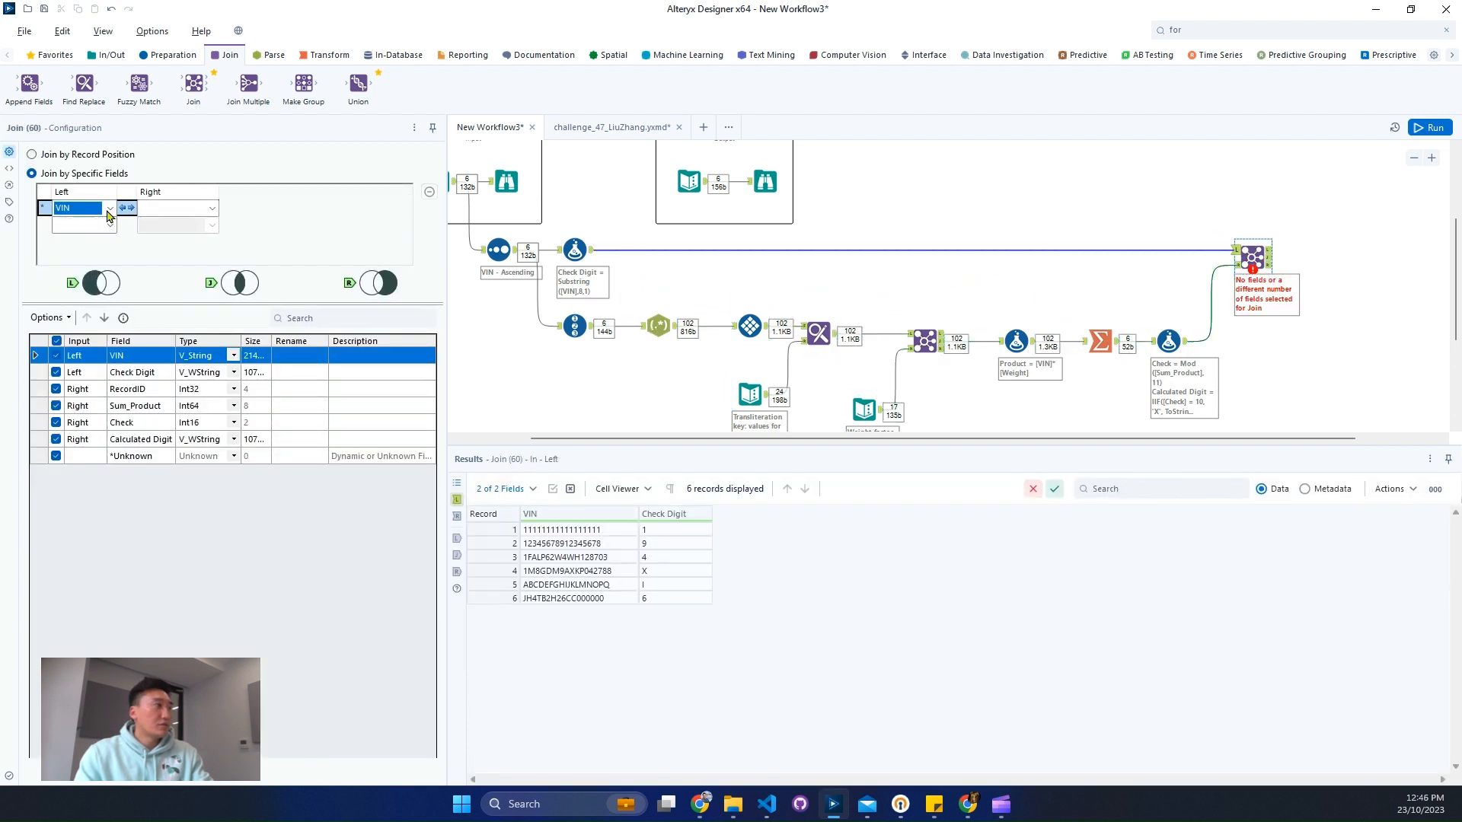
{"action": "left_click", "coordinate": [109, 209]}
{"action": "left_click", "coordinate": [96, 237]}
{"action": "left_click", "coordinate": [211, 209]}
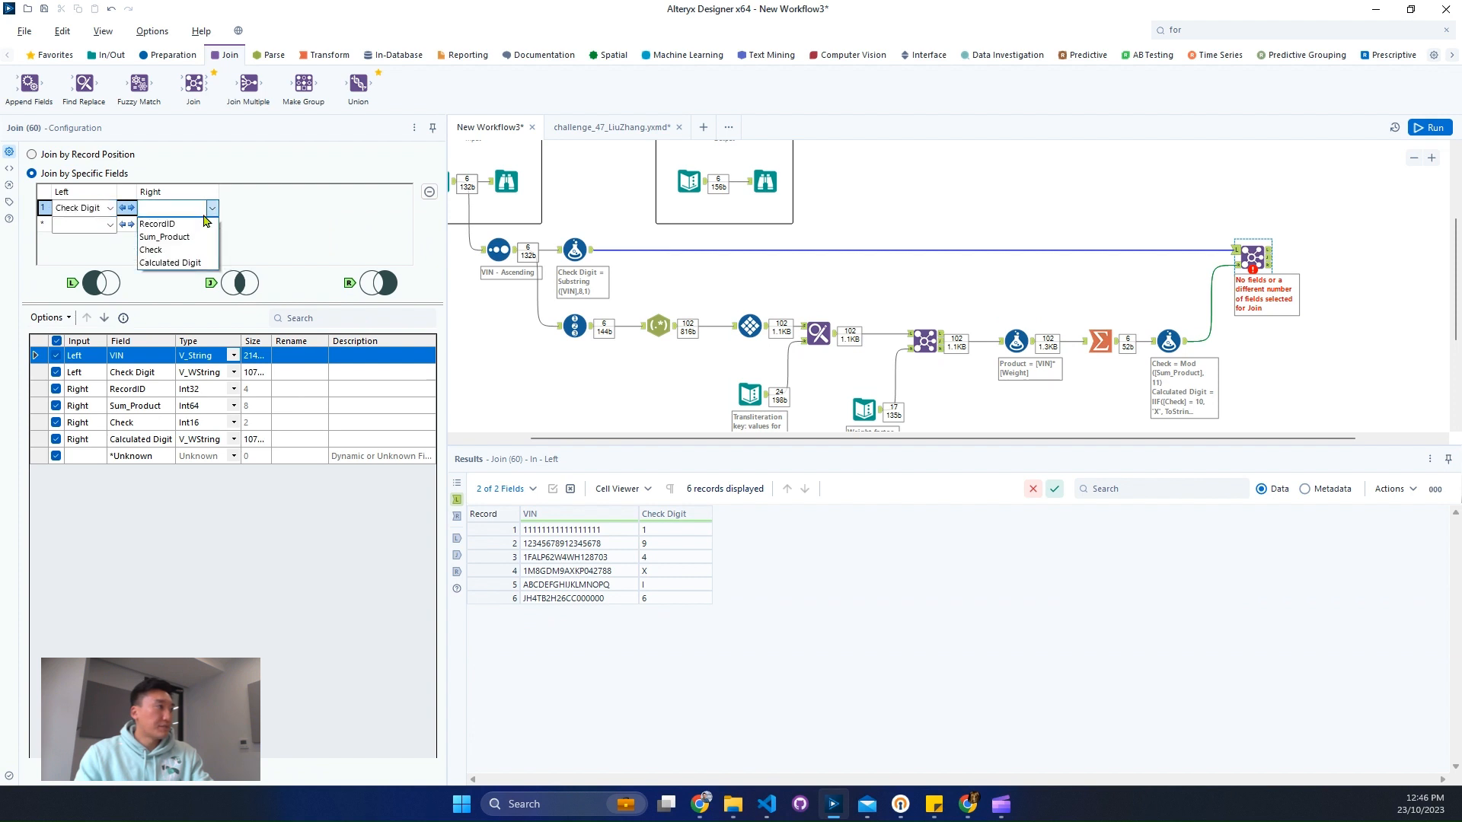
{"action": "left_click", "coordinate": [209, 212]}
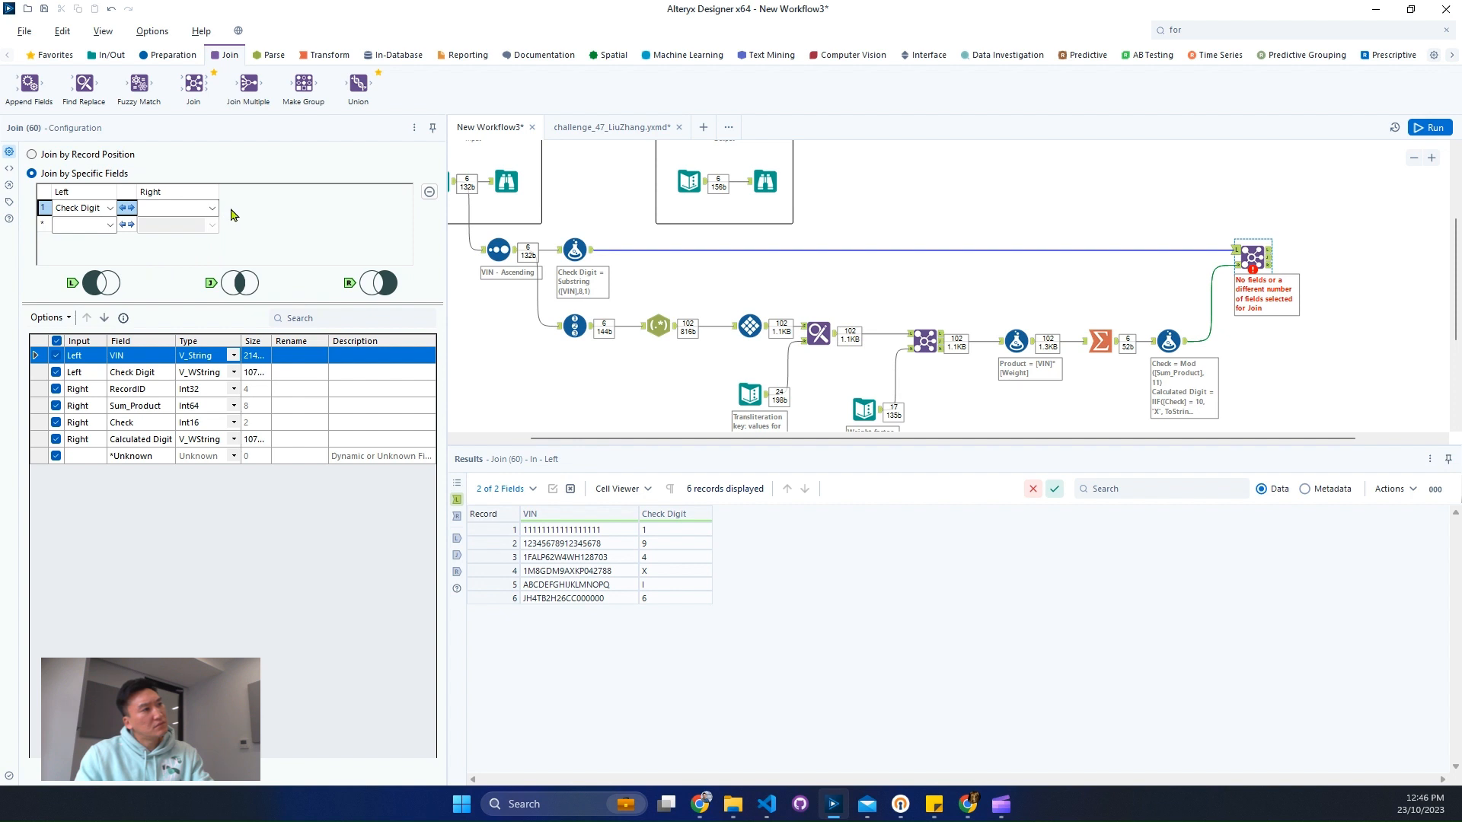
- Disconnect the Check Digit Formula tool from the Sort tool, connect it to the Record ID tool's output instead, and select the Join tool
{"action": "left_click_drag", "start_coordinate": [562, 244], "coordinate": [631, 244]}
{"action": "left_click", "coordinate": [598, 249]}
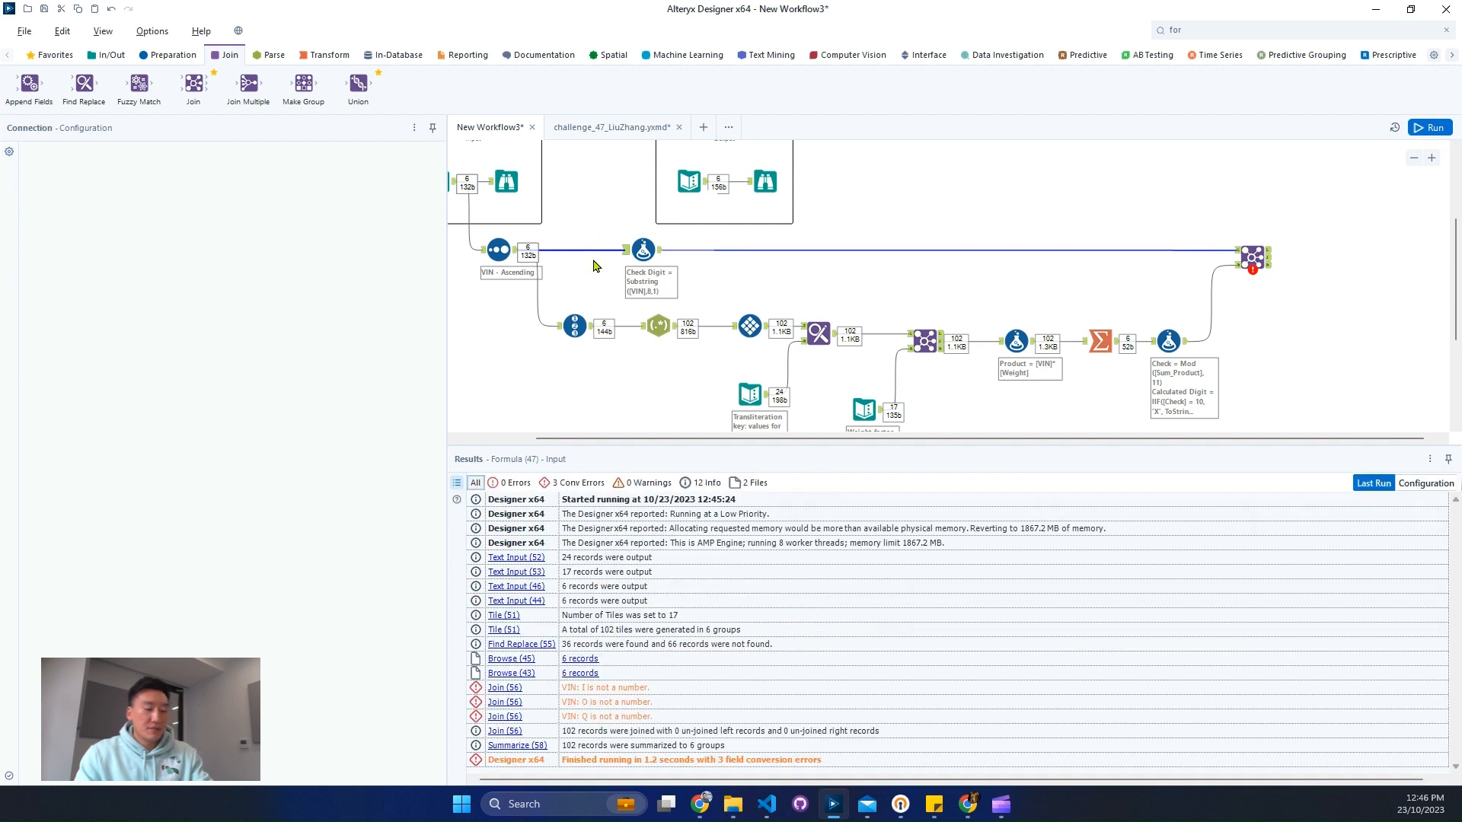
{"action": "left_click", "coordinate": [594, 332]}
{"action": "left_click_drag", "start_coordinate": [594, 329], "coordinate": [626, 250]}
{"action": "left_click", "coordinate": [1242, 257]}
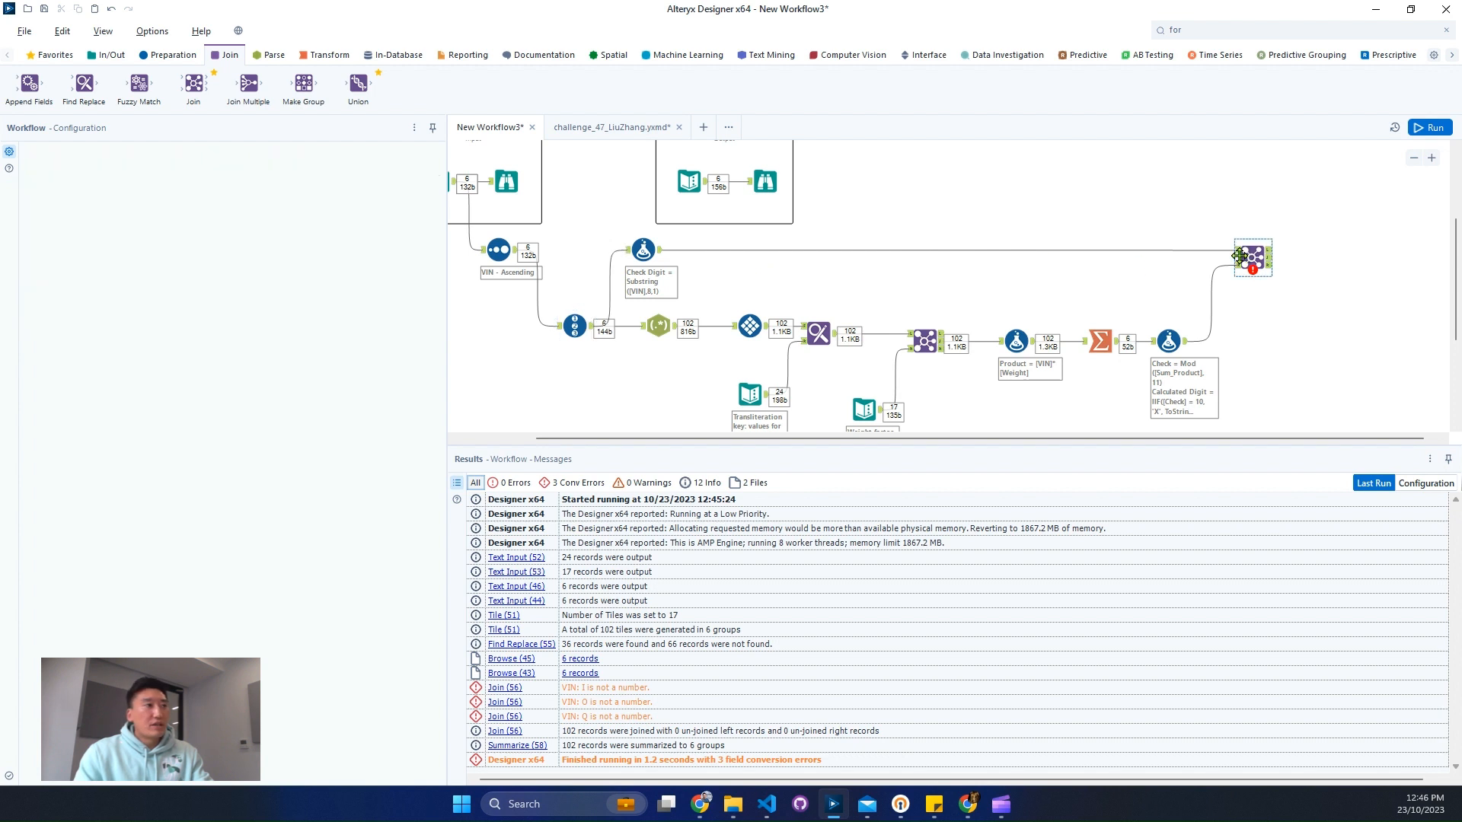
- Move the Record ID tool in line between the Sort and Check Digit Formula tools, and set the Join tool's left join field to RecordID
{"action": "left_click", "coordinate": [573, 330]}
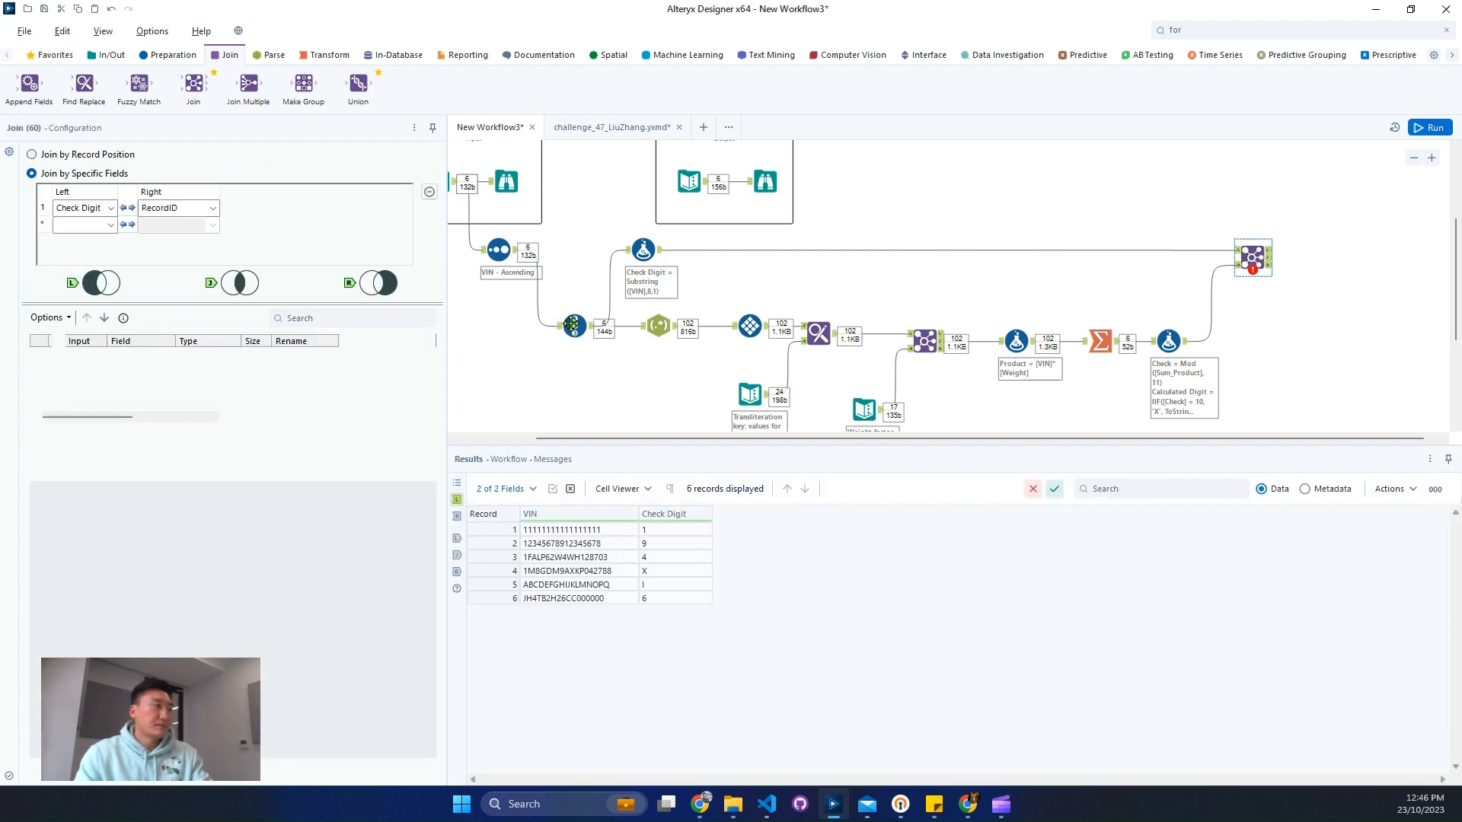
{"action": "left_click_drag", "start_coordinate": [575, 255], "coordinate": [567, 251]}
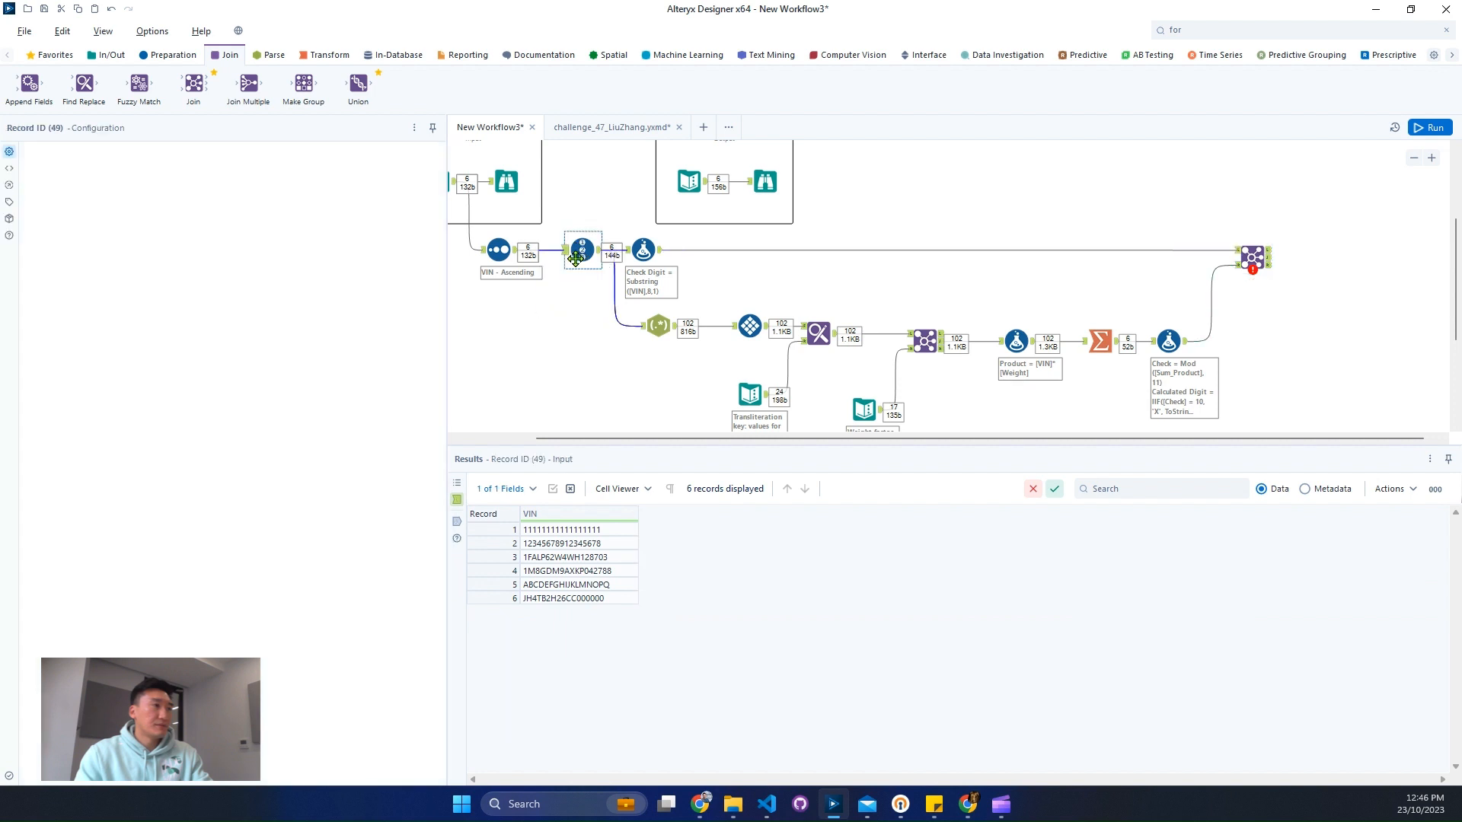
{"action": "left_click", "coordinate": [1252, 257]}
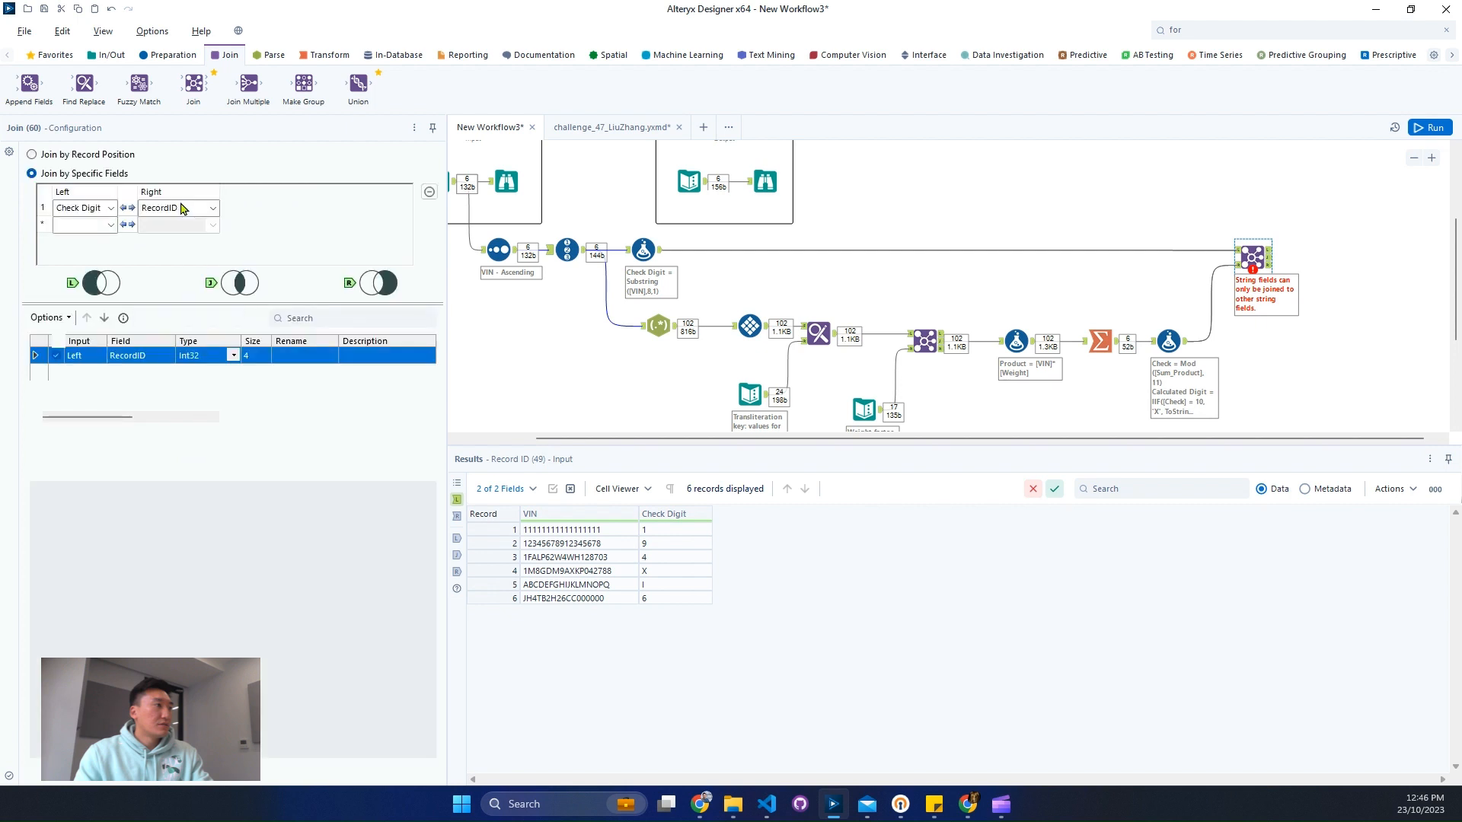
{"action": "left_click", "coordinate": [111, 208]}
{"action": "left_click", "coordinate": [84, 229]}
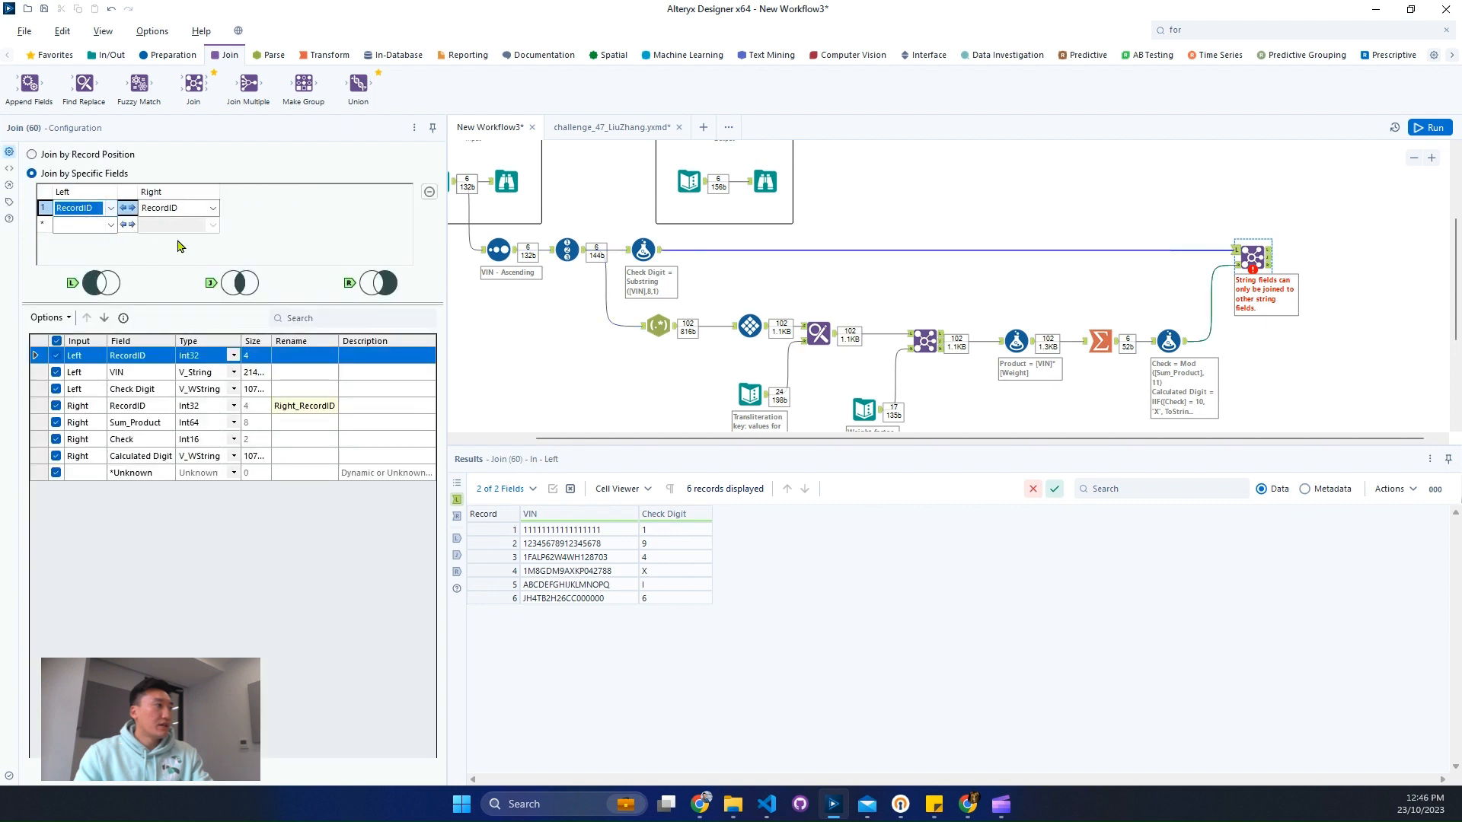
- Keep only the left RecordID, VIN and Check Digit fields and the right Calculated Digit field in the Join tool's output
{"action": "left_click", "coordinate": [56, 407]}
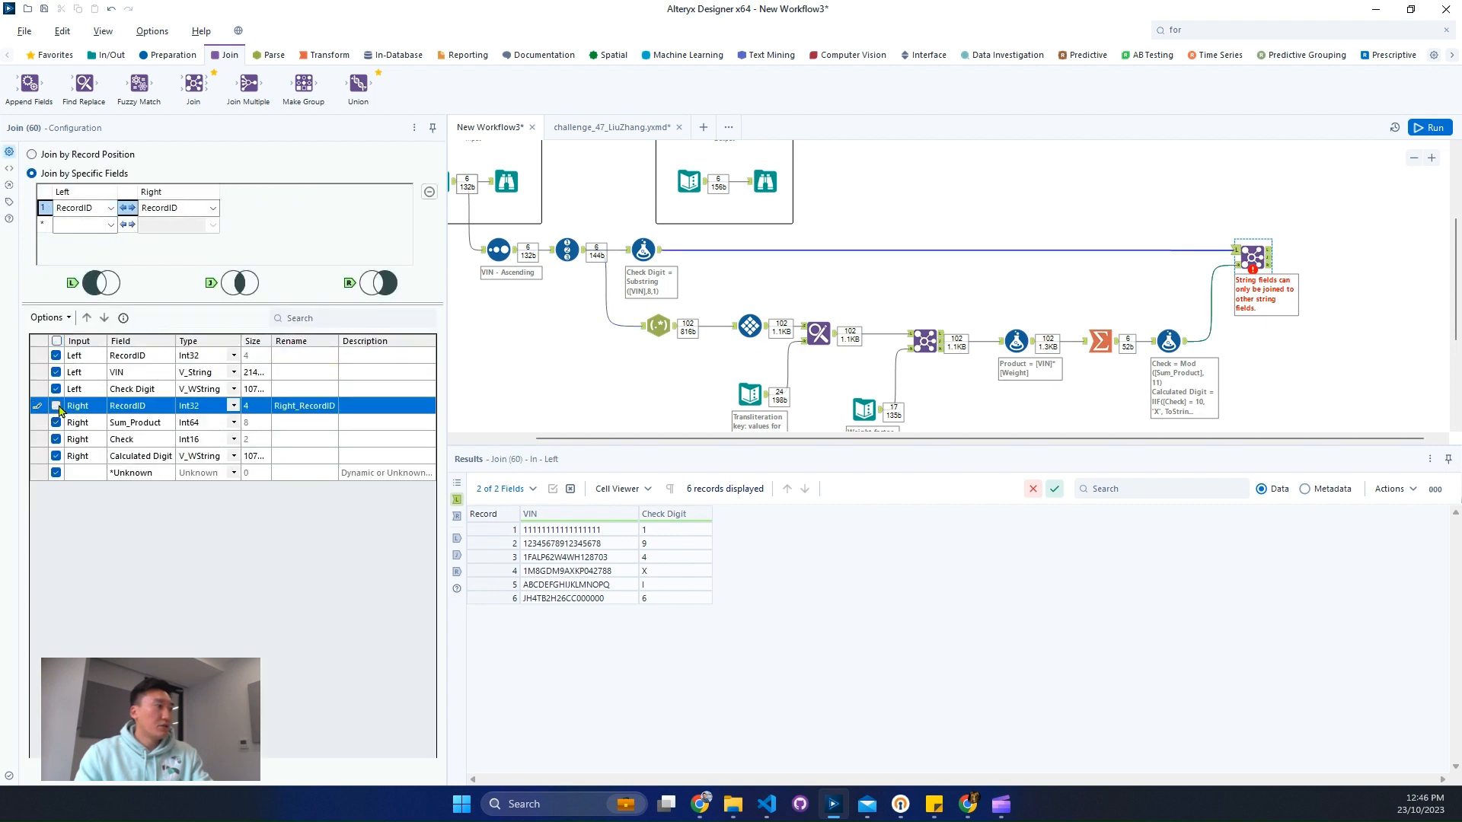
{"action": "left_click", "coordinate": [58, 319]}
{"action": "mouse_move", "coordinate": [117, 349]}
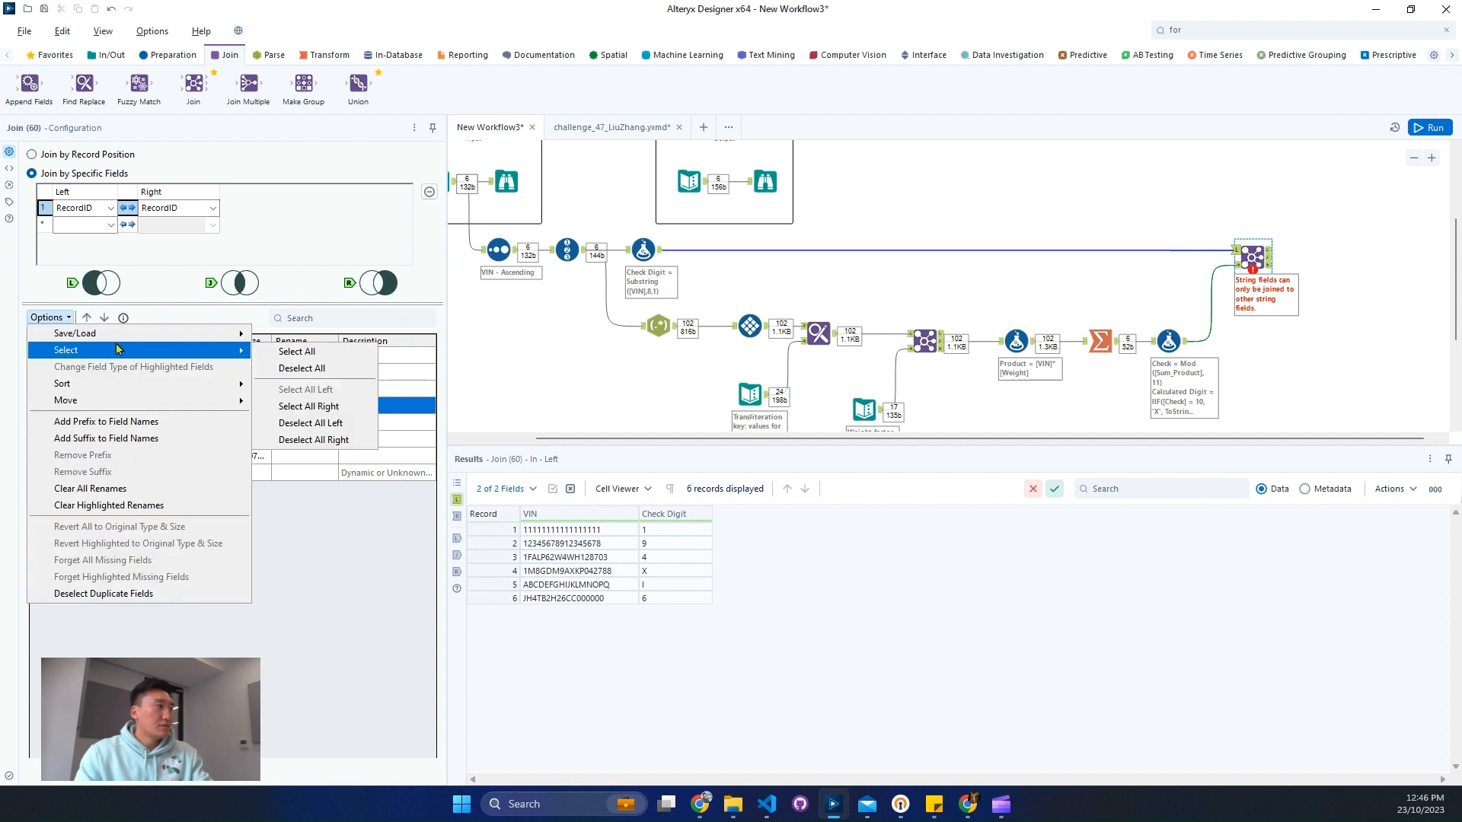
{"action": "left_click", "coordinate": [295, 371]}
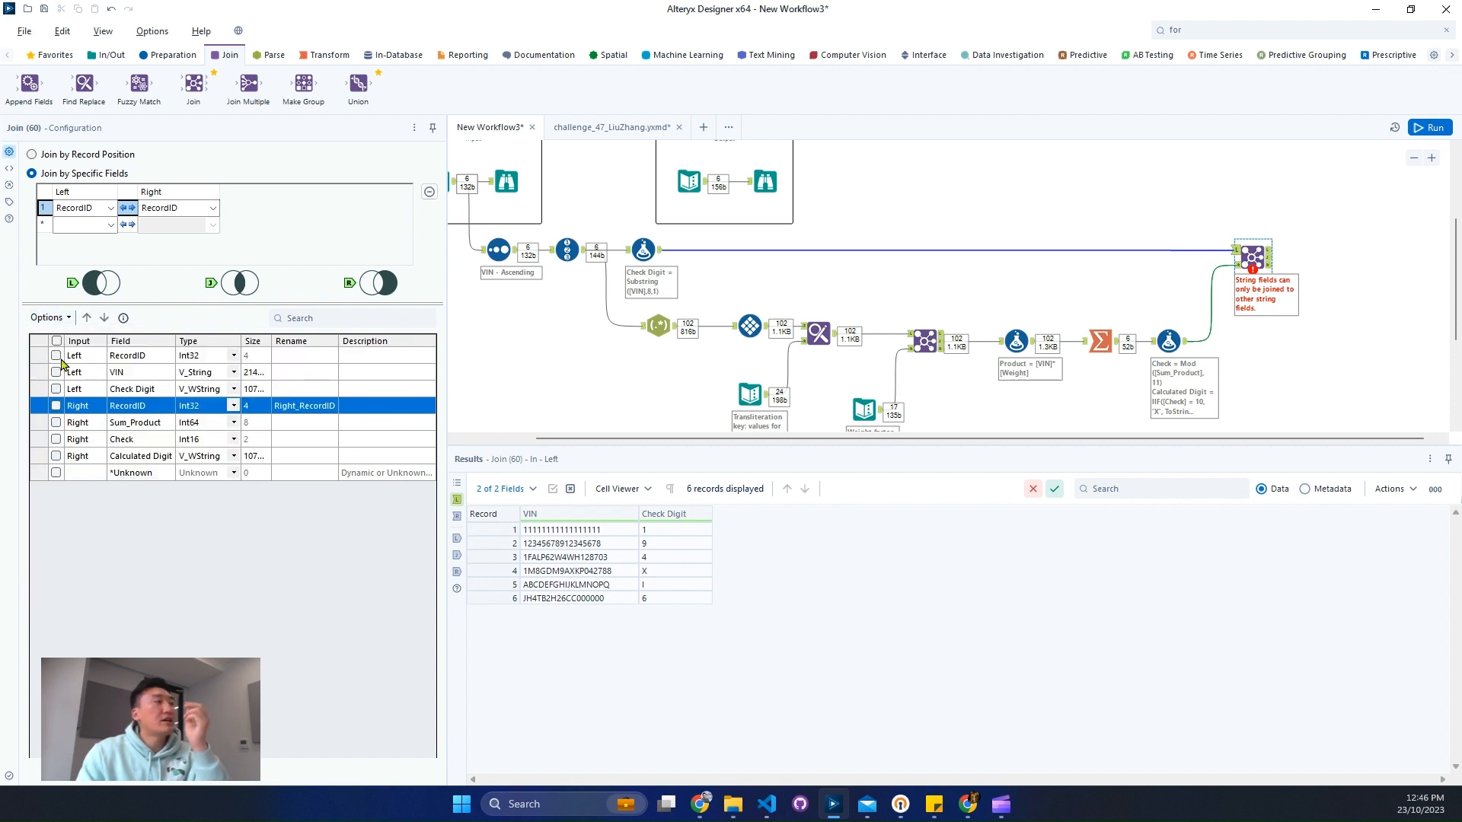
{"action": "left_click", "coordinate": [60, 359]}
{"action": "left_click", "coordinate": [56, 372]}
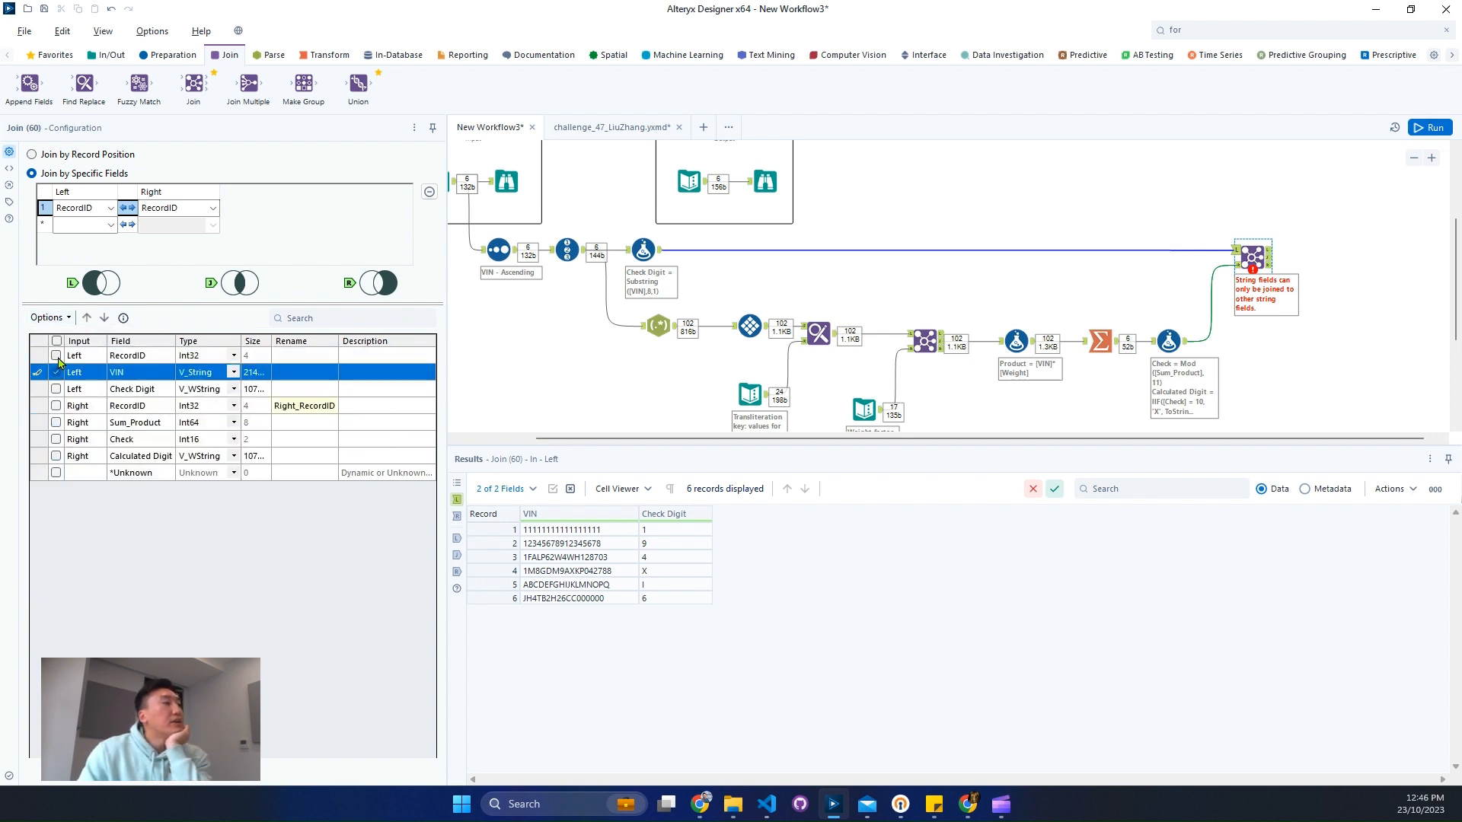
{"action": "left_click", "coordinate": [56, 356]}
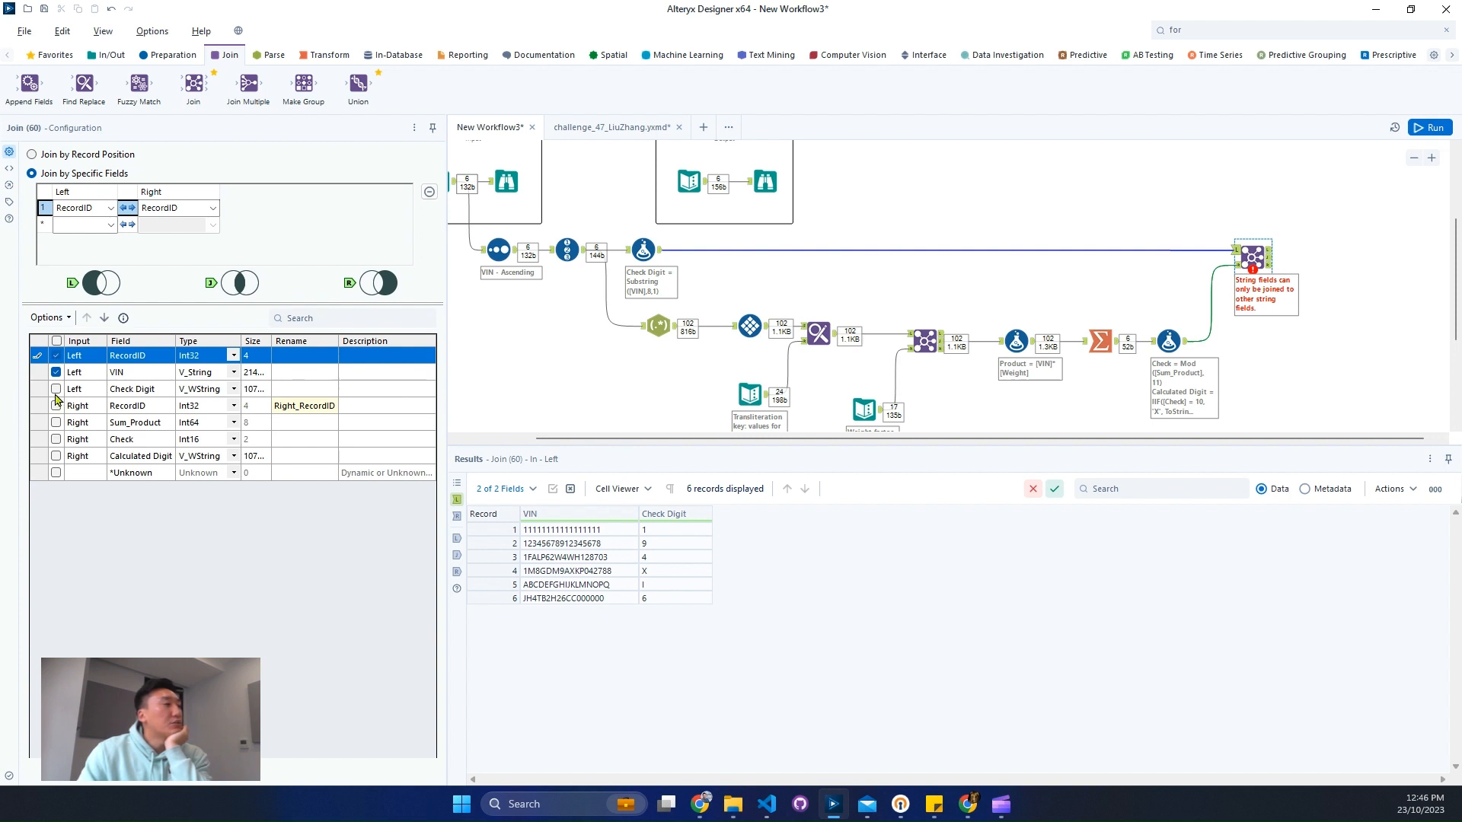
{"action": "left_click", "coordinate": [56, 392]}
{"action": "left_click", "coordinate": [57, 456]}
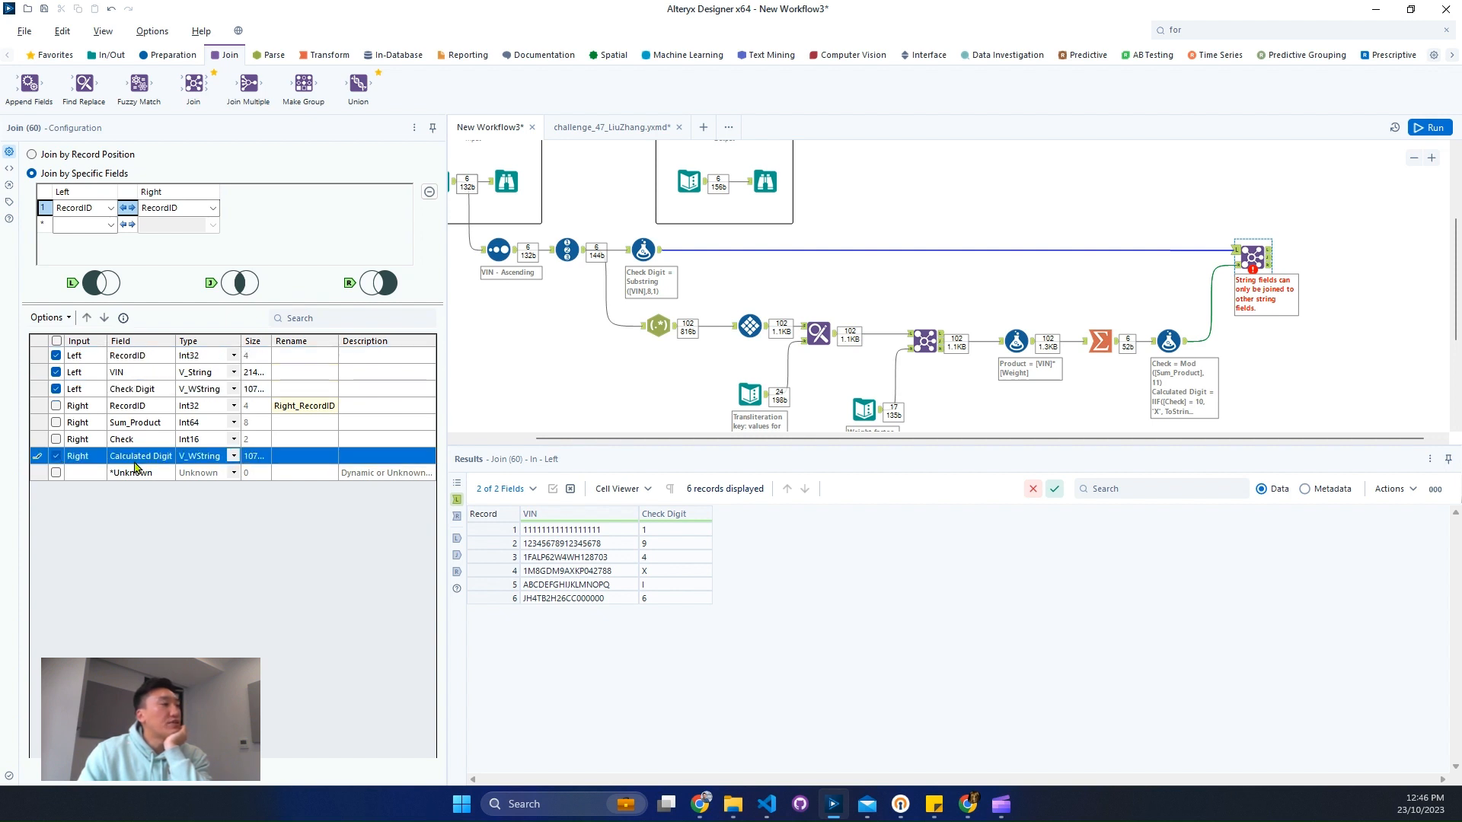
- Run the workflow and compare Check Digit with Calculated Digit in the Join tool's joined output, checking RecordIDs 5, 2 and 3
{"action": "left_click", "coordinate": [1441, 128]}
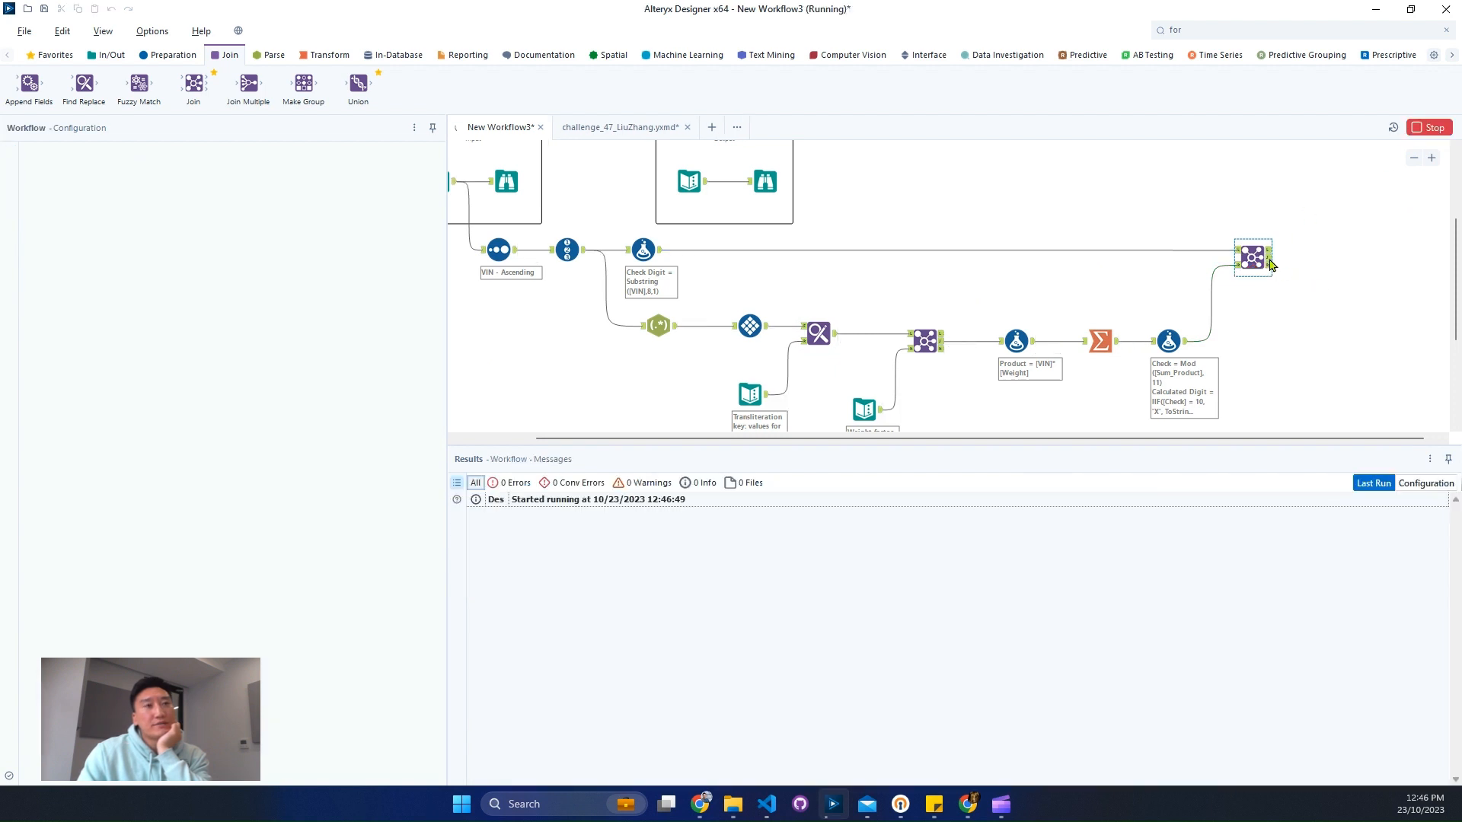
{"action": "left_click", "coordinate": [1269, 263]}
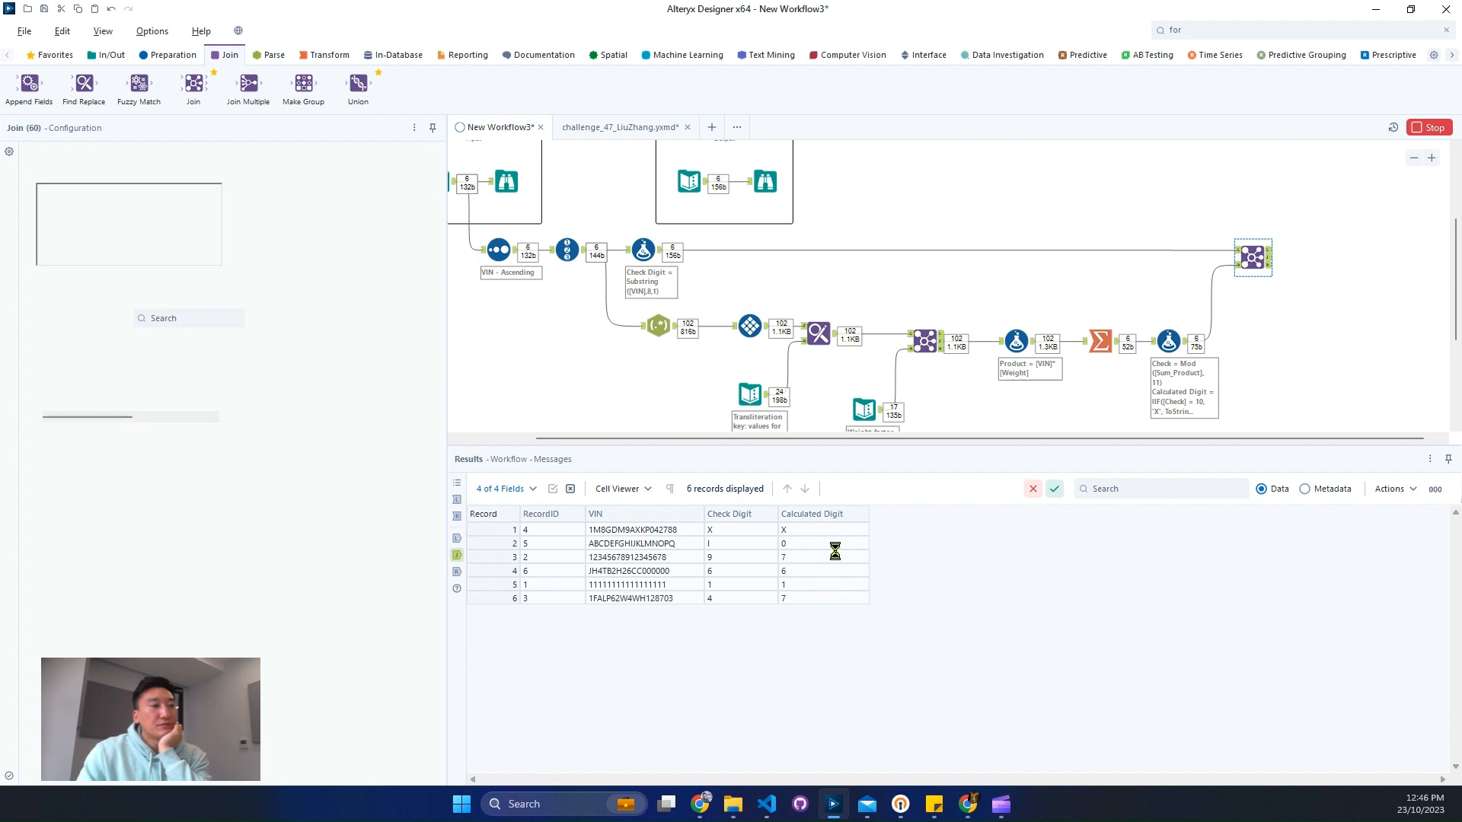
{"action": "left_click", "coordinate": [1432, 159]}
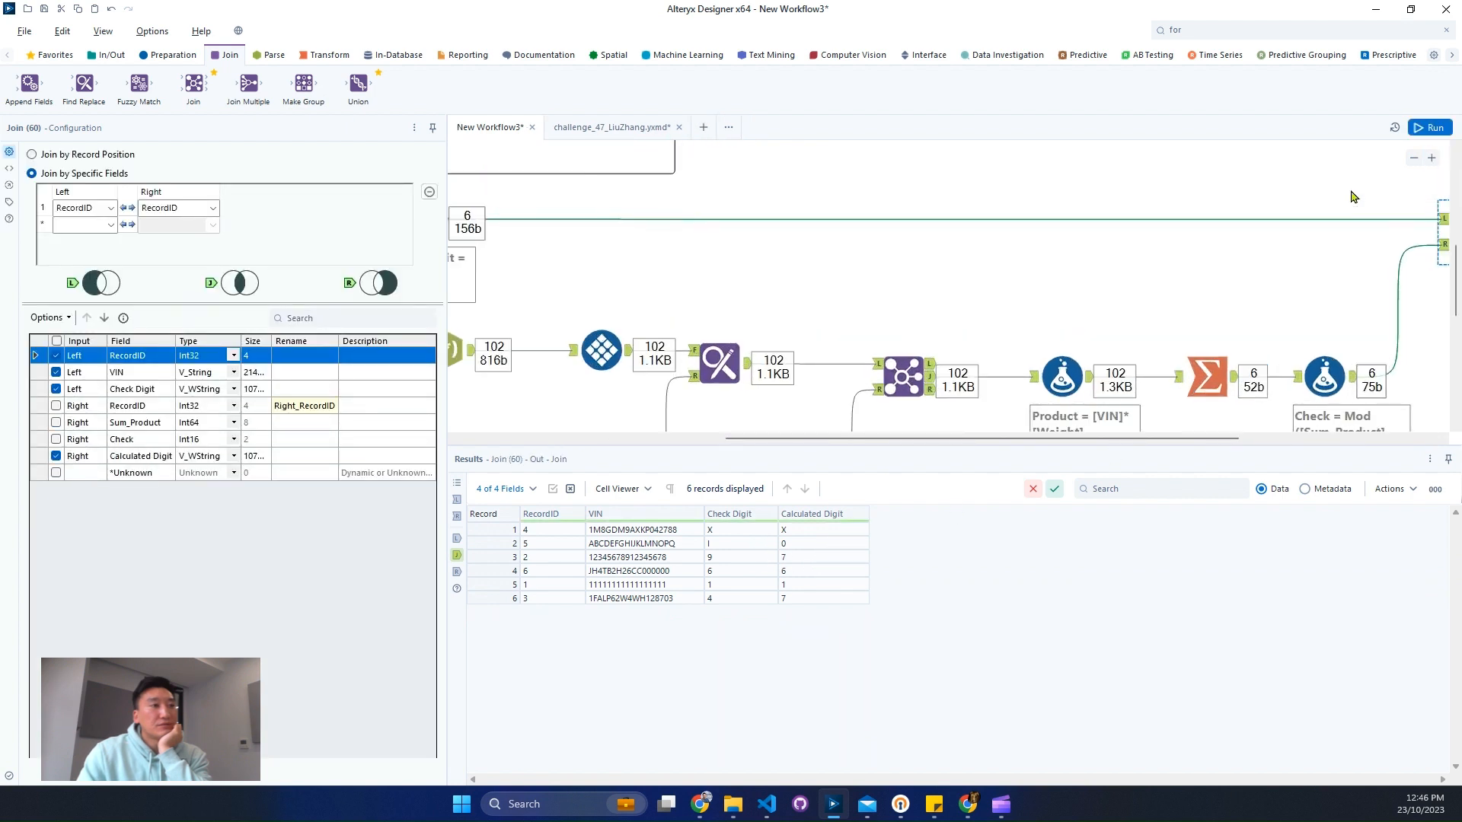
{"action": "left_click", "coordinate": [724, 531]}
{"action": "left_click_drag", "start_coordinate": [739, 543], "coordinate": [823, 545]}
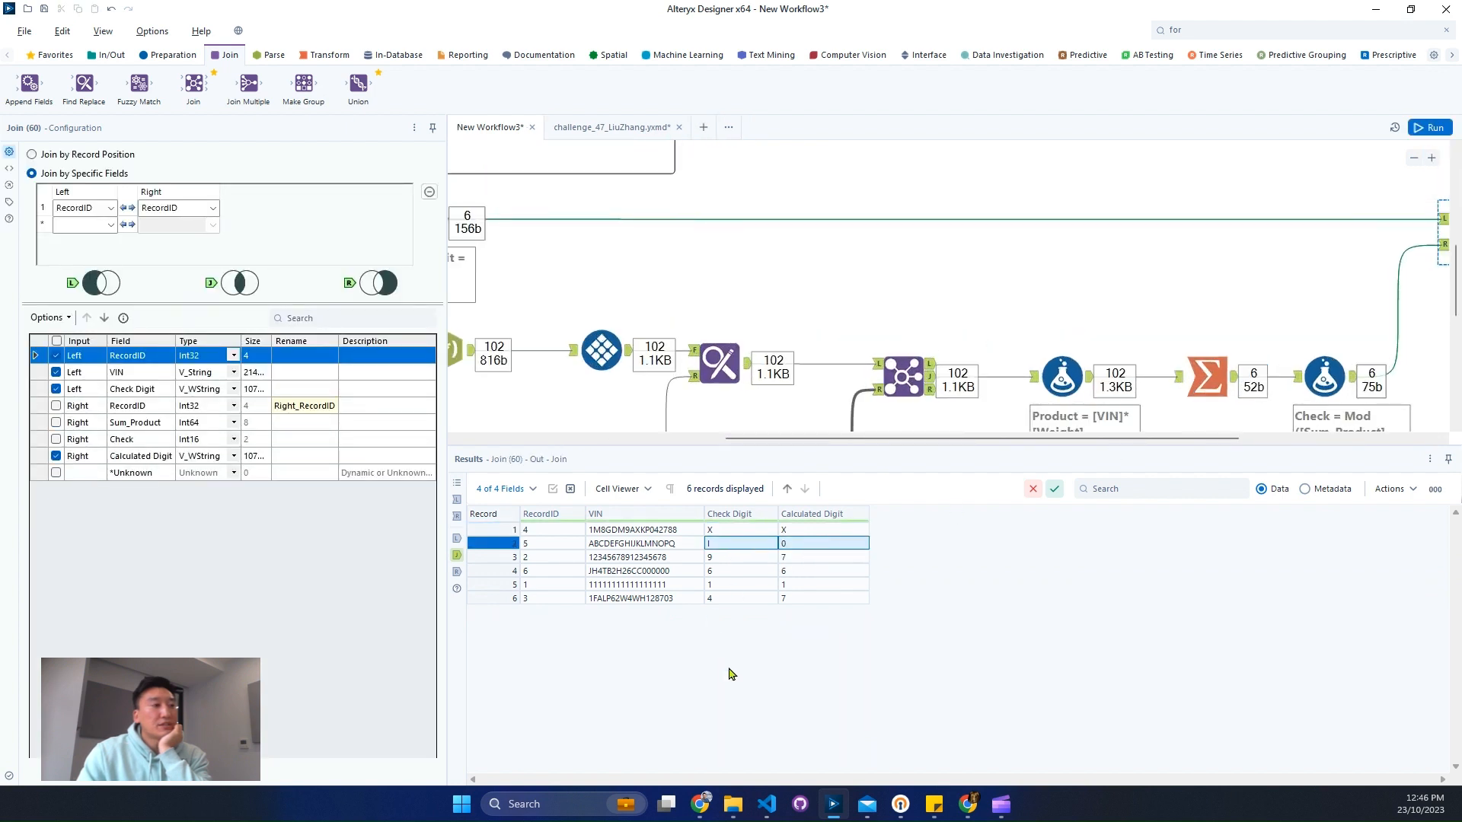
{"action": "left_click", "coordinate": [491, 545]}
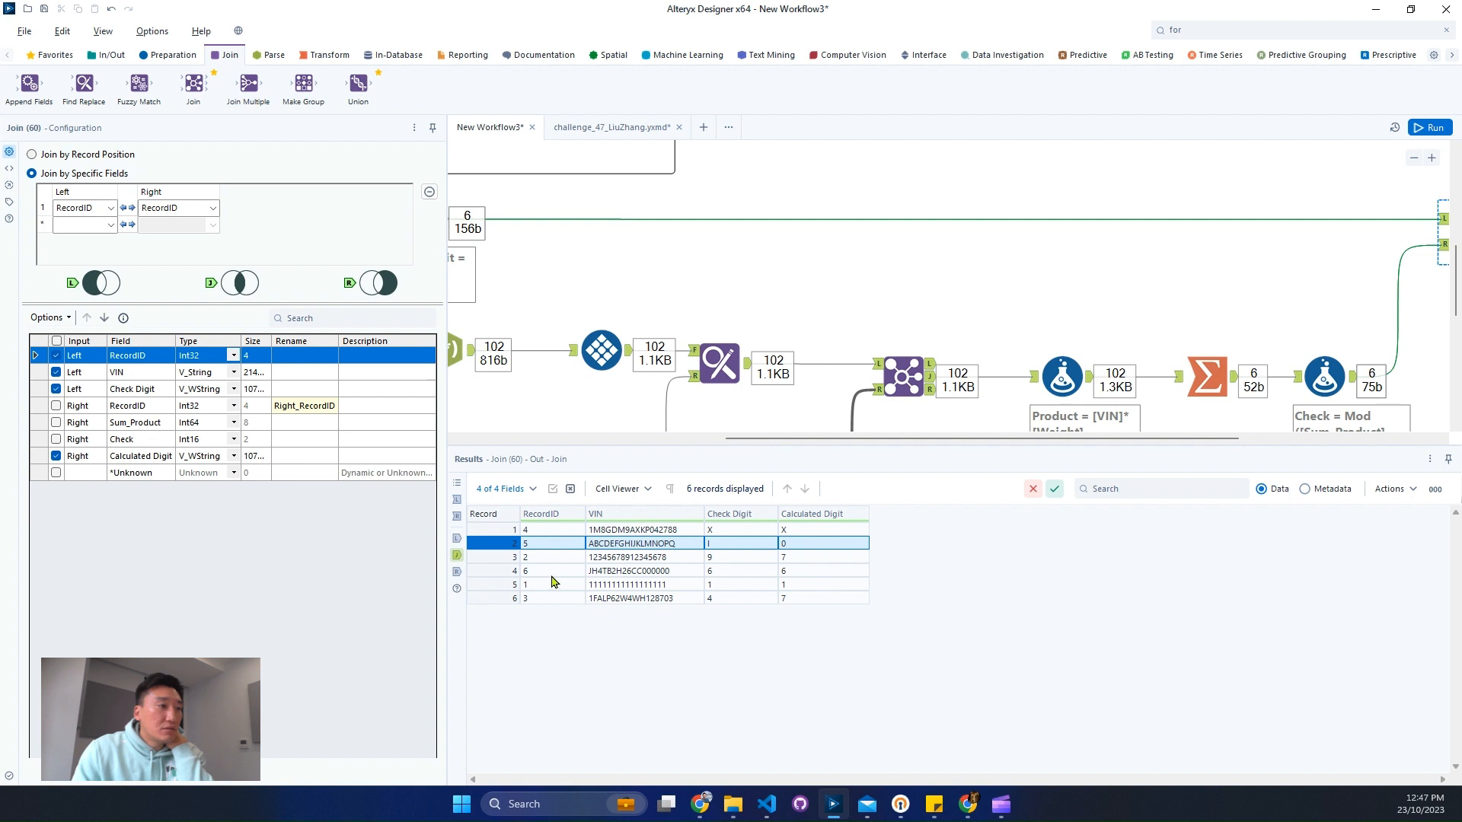
{"action": "left_click", "coordinate": [497, 560]}
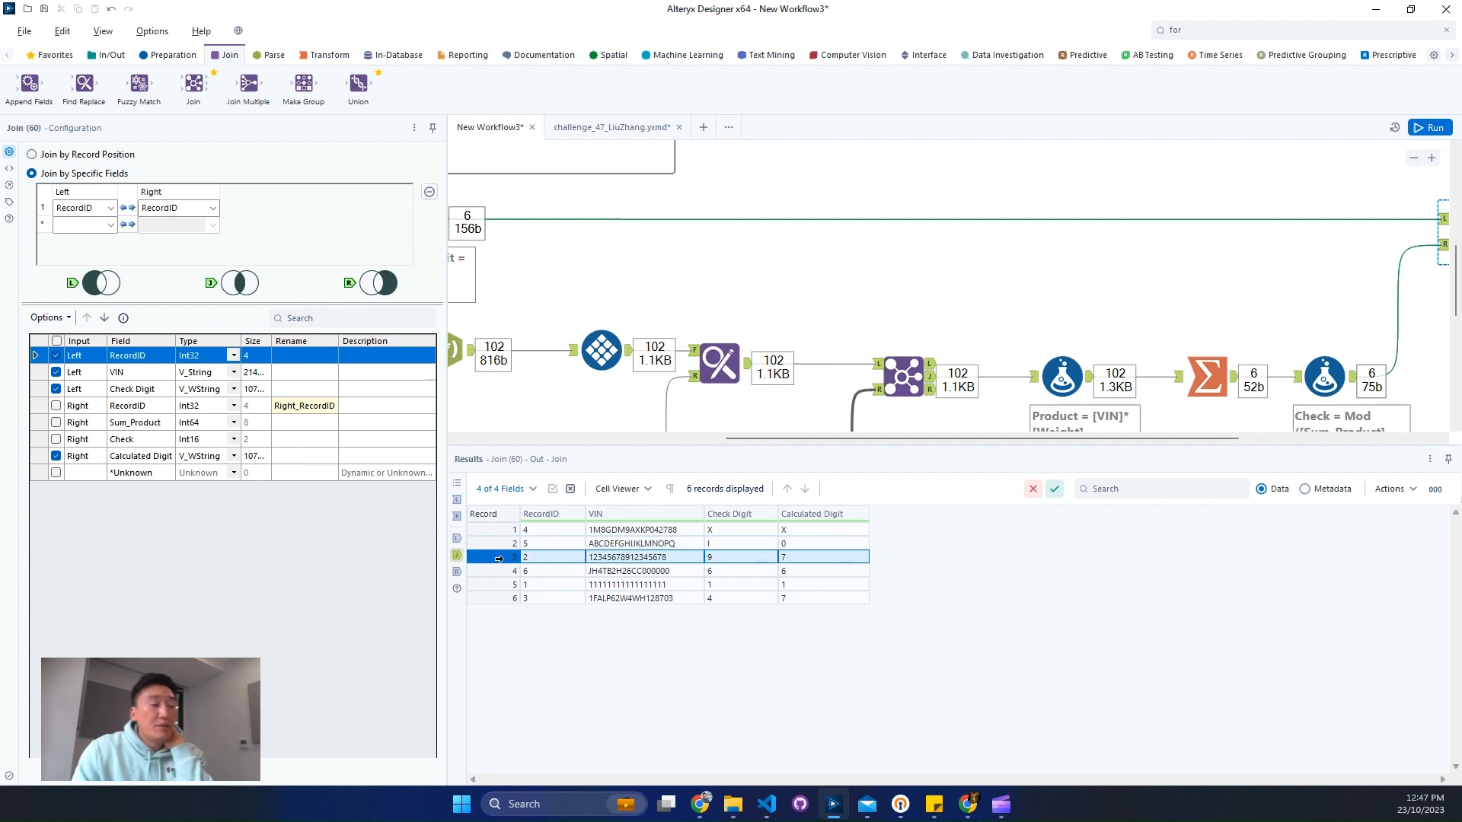
{"action": "left_click", "coordinate": [491, 599]}
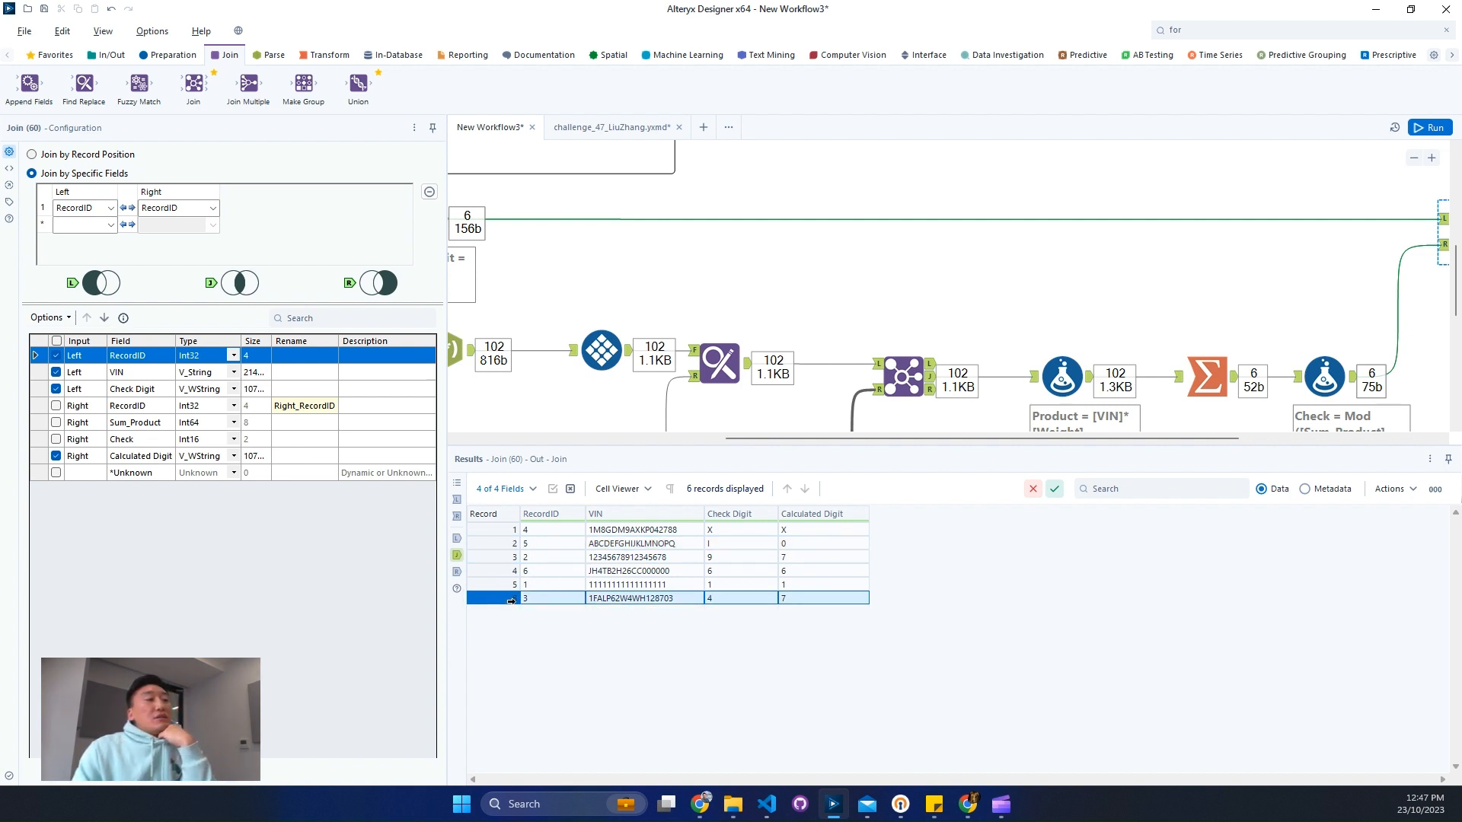
- Examine the expected Output container's Browse data against the joined results, then review the whole workflow
{"action": "scroll", "coordinate": [661, 312], "scroll_direction": "up", "scroll_amount": 2}
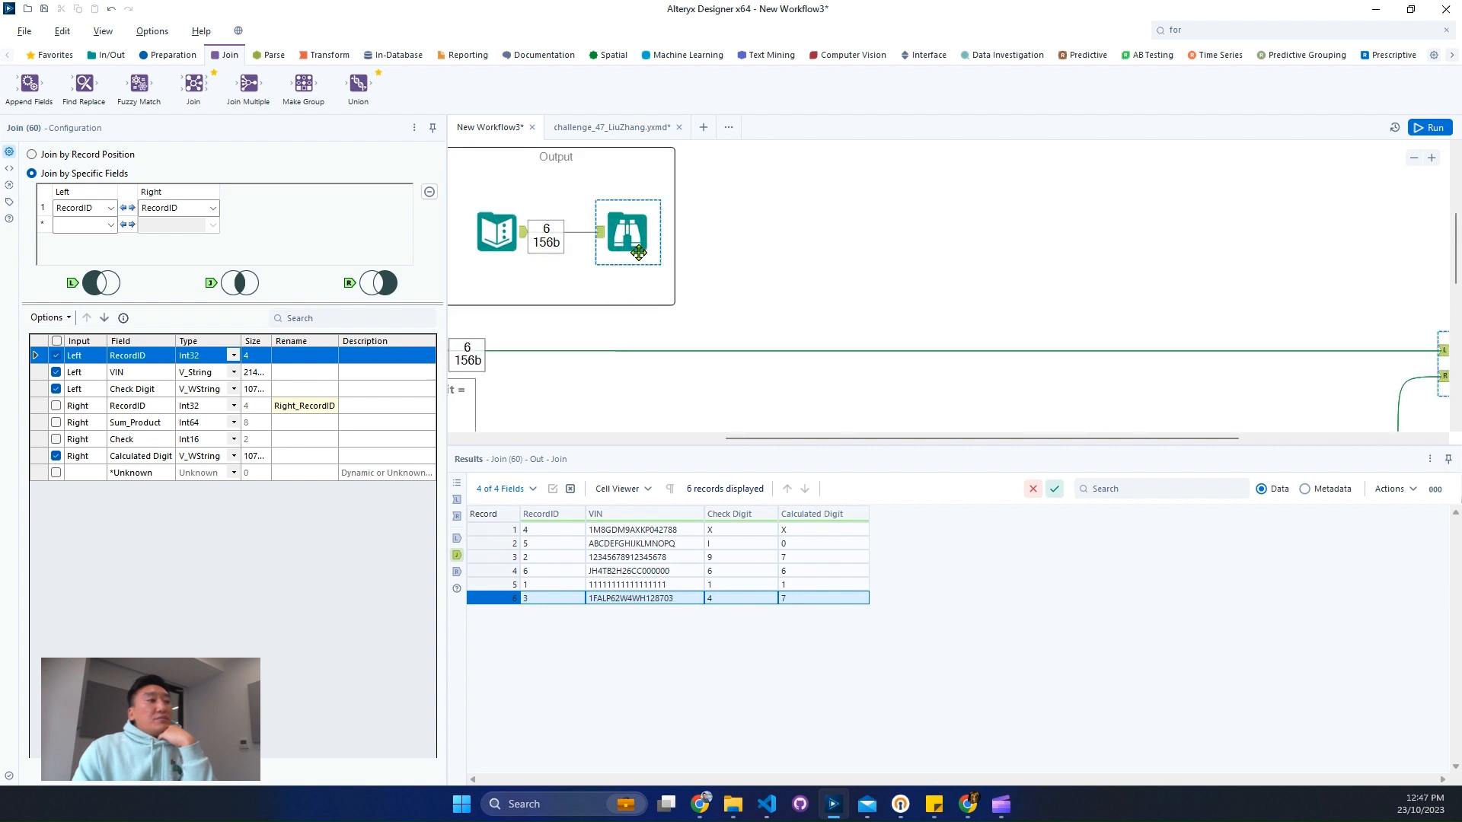
{"action": "left_click", "coordinate": [633, 245]}
{"action": "left_click", "coordinate": [500, 546]}
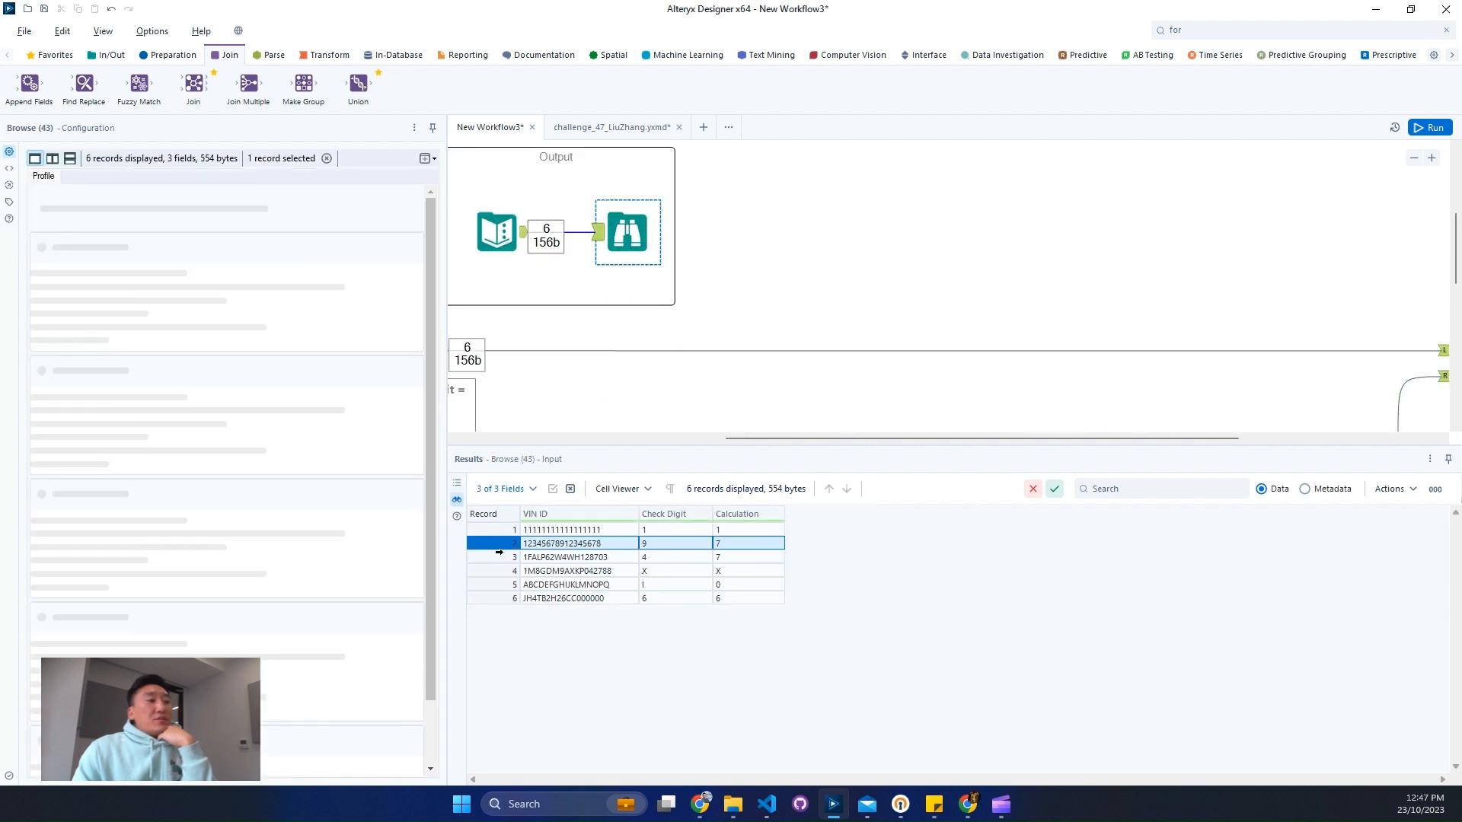
{"action": "left_click", "coordinate": [502, 560]}
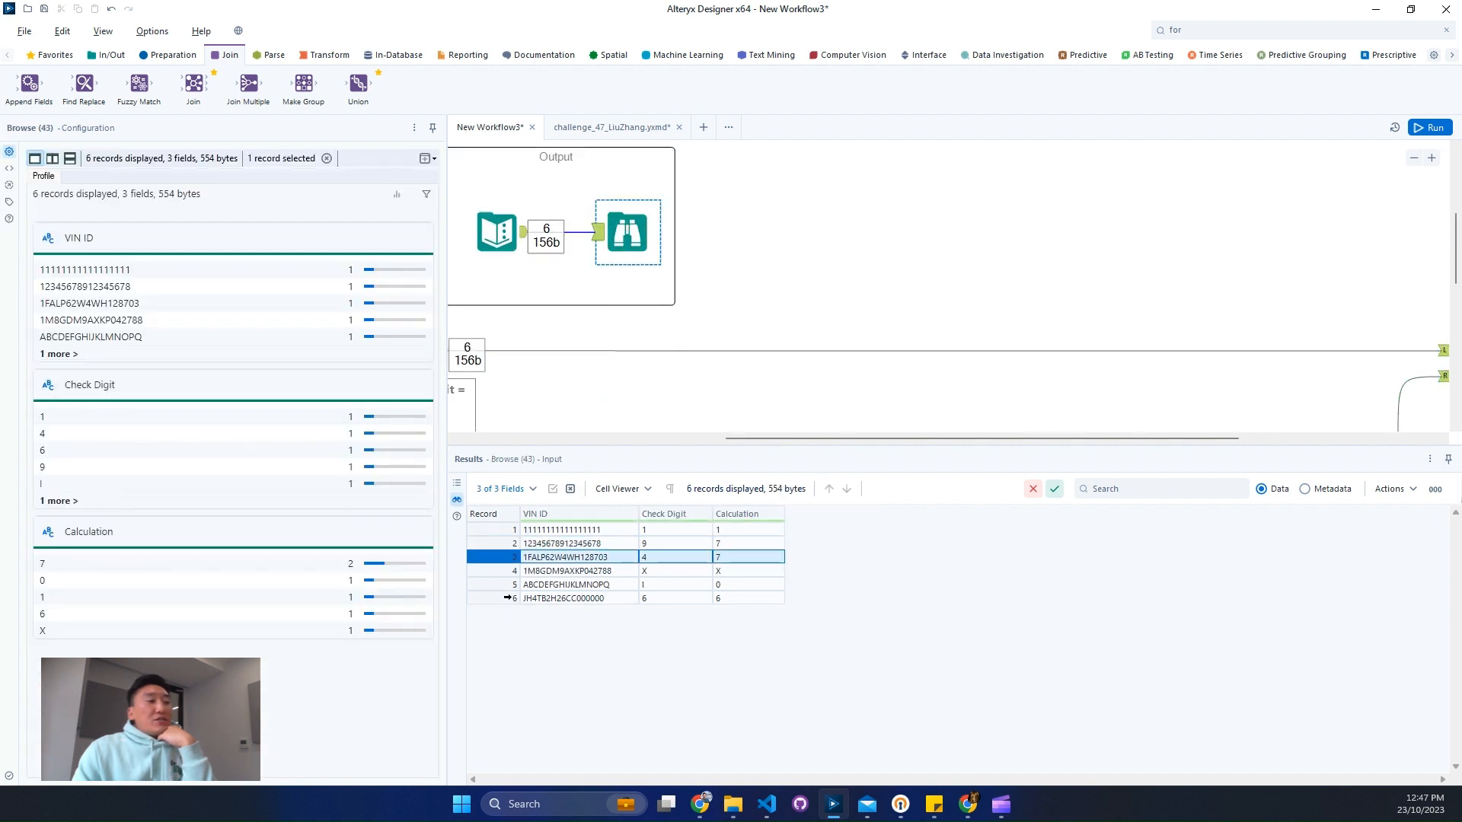
{"action": "left_click", "coordinate": [510, 585]}
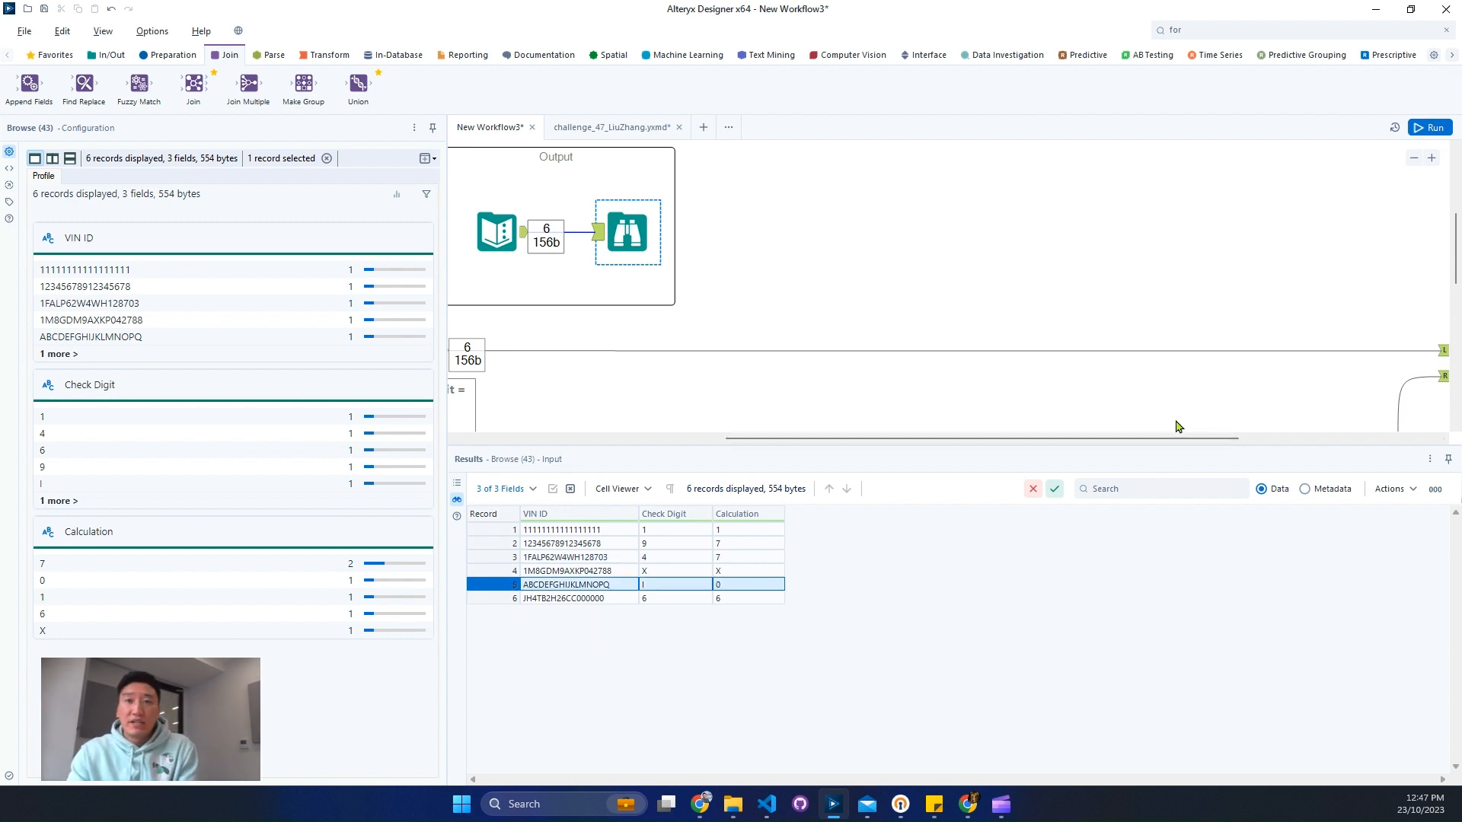
{"action": "left_click", "coordinate": [1418, 158]}
{"action": "scroll", "coordinate": [1139, 357], "scroll_direction": "down", "scroll_amount": 3}
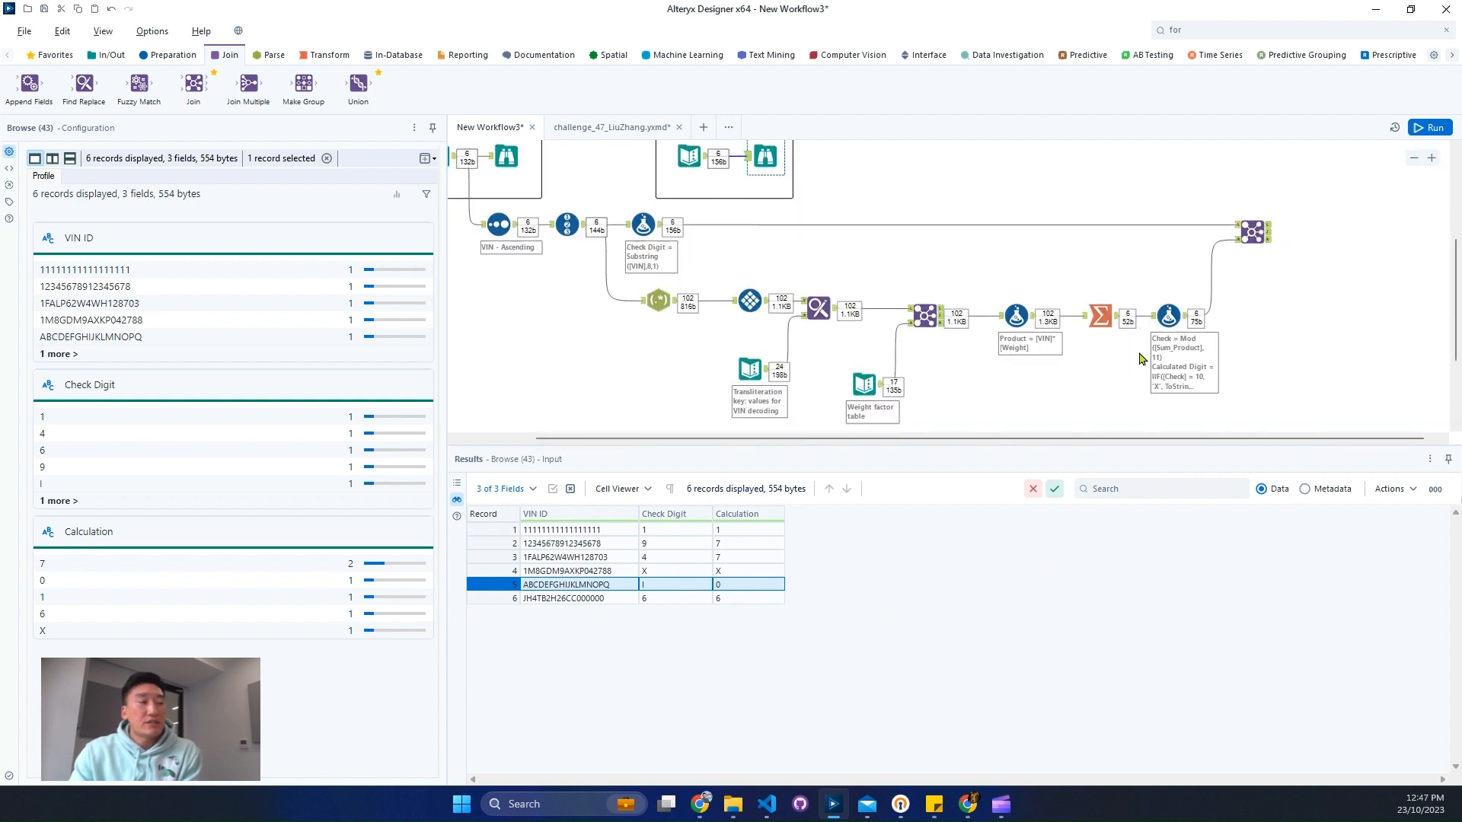
{"action": "scroll", "coordinate": [1140, 357], "scroll_direction": "down", "scroll_amount": 1}
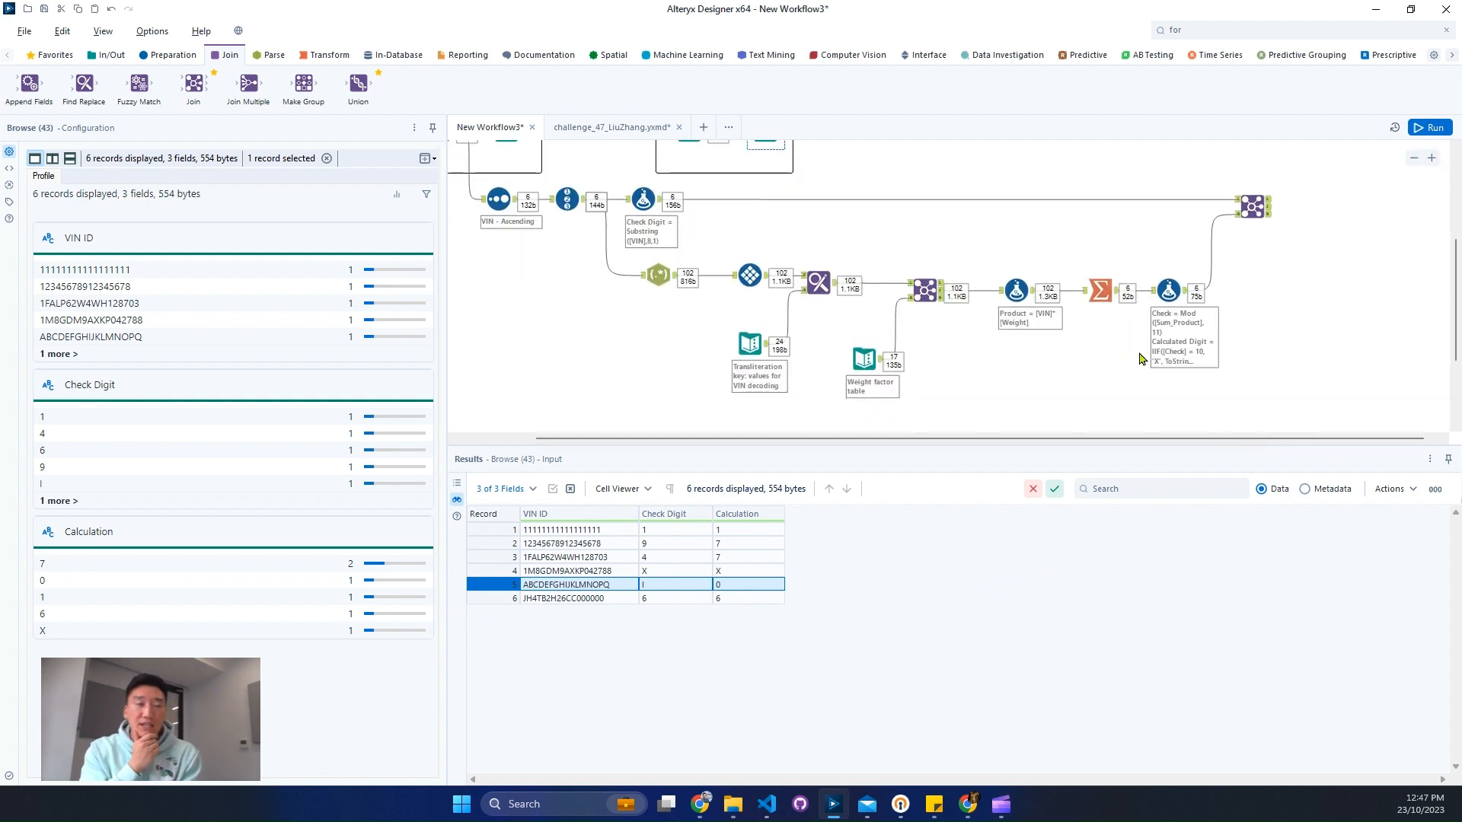